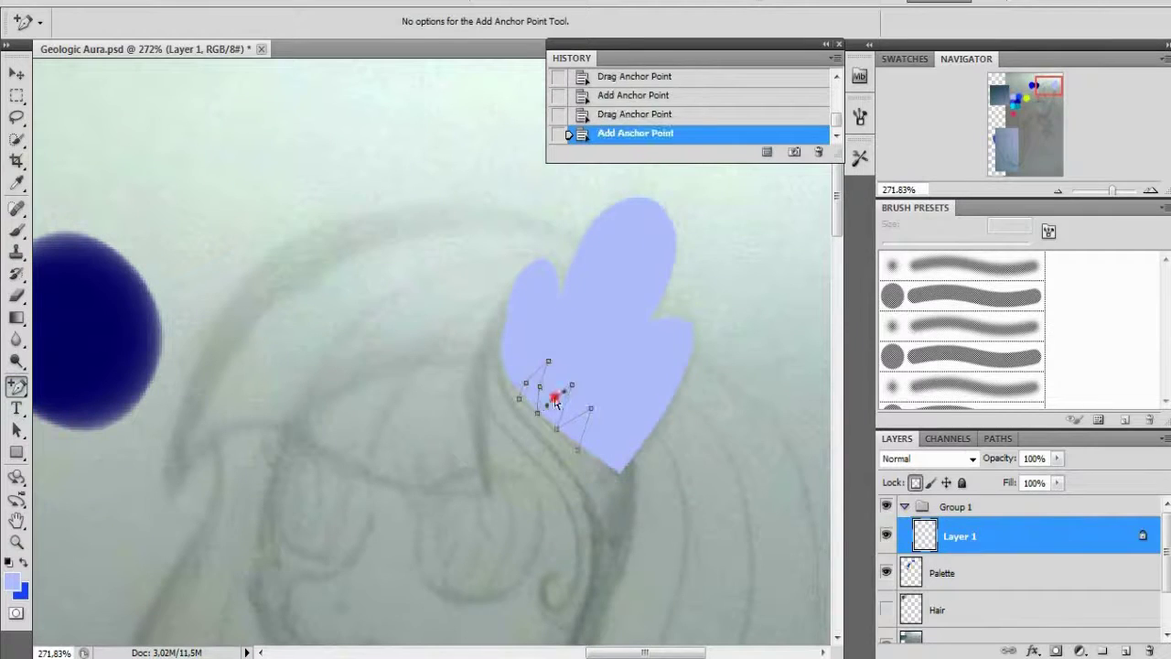
# - Fill the spiky tuft path at the ear's base with the darker blue and delete the path
pyautogui.press('x')
pyautogui.rightClick(374, 488)
pyautogui.click(330, 339)
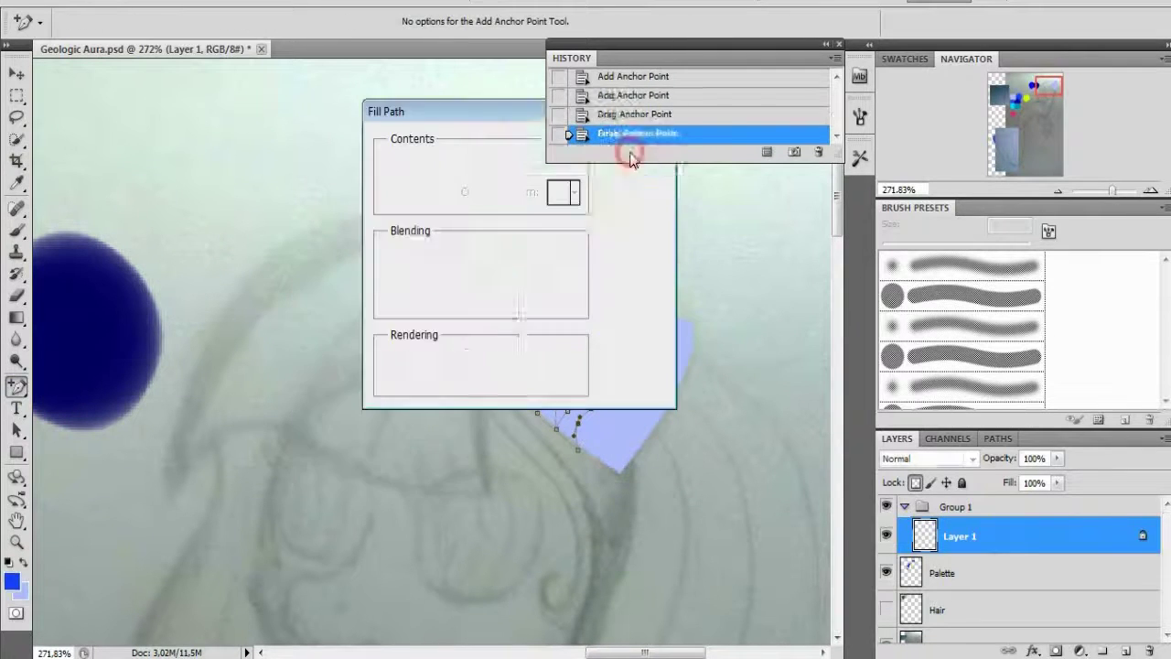
pyautogui.press('Return')
pyautogui.press('Delete')
# - Add a new layer for the head and place it below Layer 1
pyautogui.scroll(-3, 430, 357)
pyautogui.hotkey('ctrl', 'shift', 'alt', 'n')
pyautogui.hotkey('ctrl', '[')
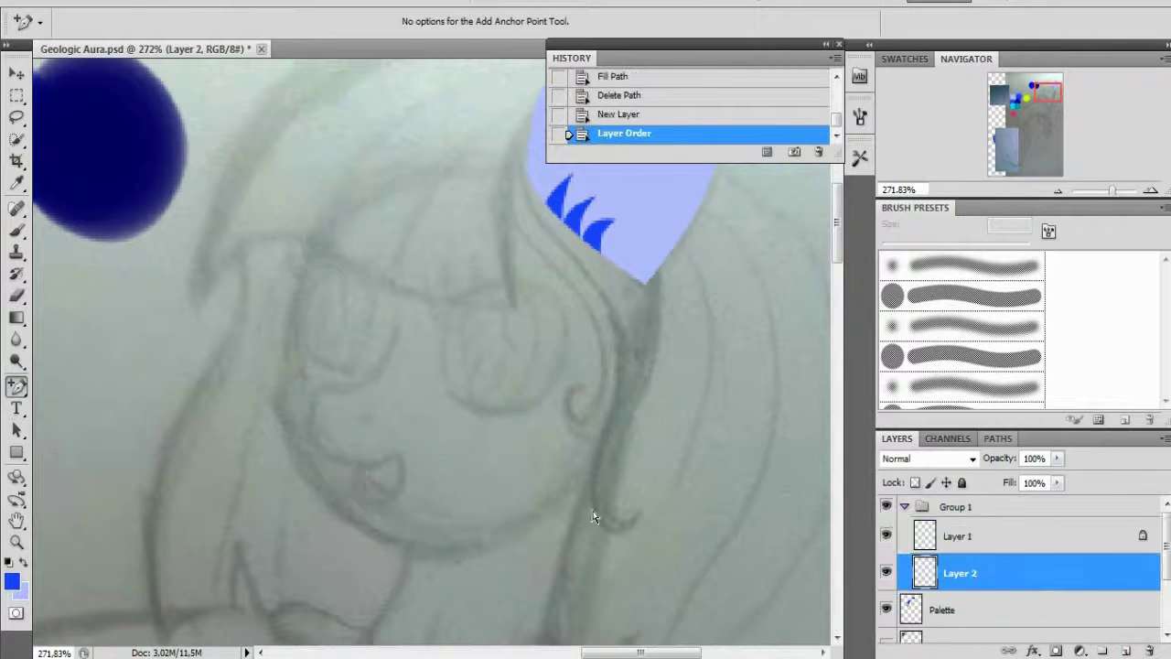
# - Trace the sketched head outline with a curved pen path and paint the enclosed area light periwinkle on Layer 2
pyautogui.press('p')
pyautogui.press('x')
pyautogui.scroll(1, 519, 229)
pyautogui.click(526, 233)
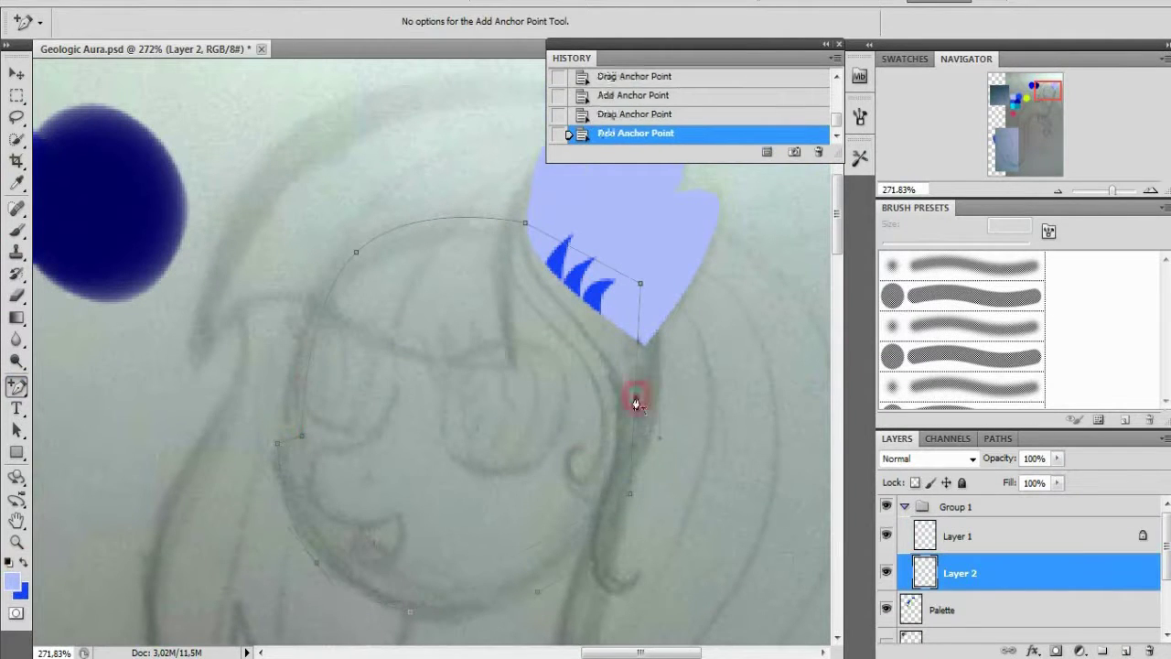
pyautogui.moveTo(278, 446); pyautogui.dragTo(245, 484)
pyautogui.scroll(1, 245, 484)
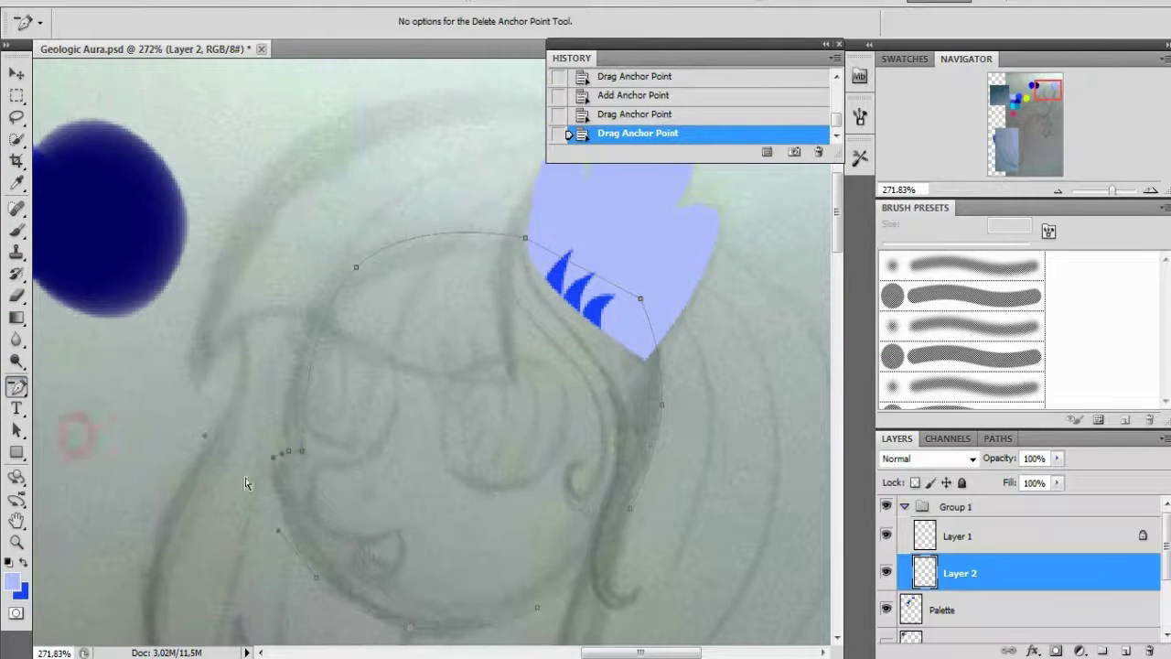
pyautogui.click(526, 243)
pyautogui.click(526, 258)
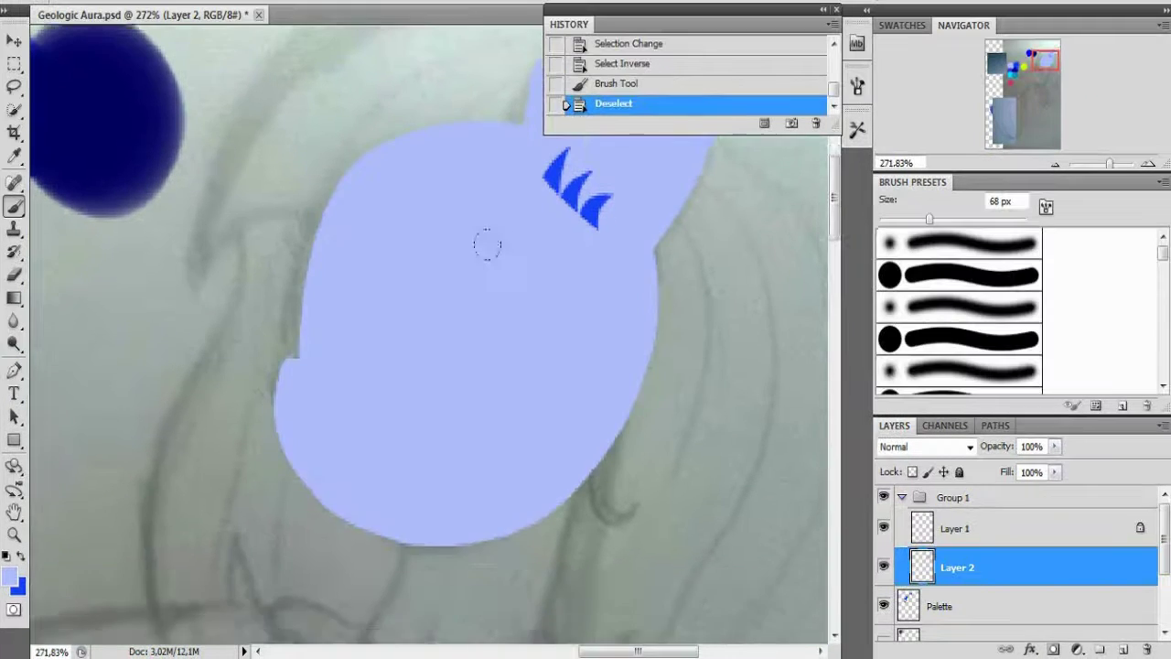
# - Lock Layer 2's transparent pixels and shade the head beside the ear's base in blue with a soft 25 px brush
pyautogui.scroll(3, 487, 245)
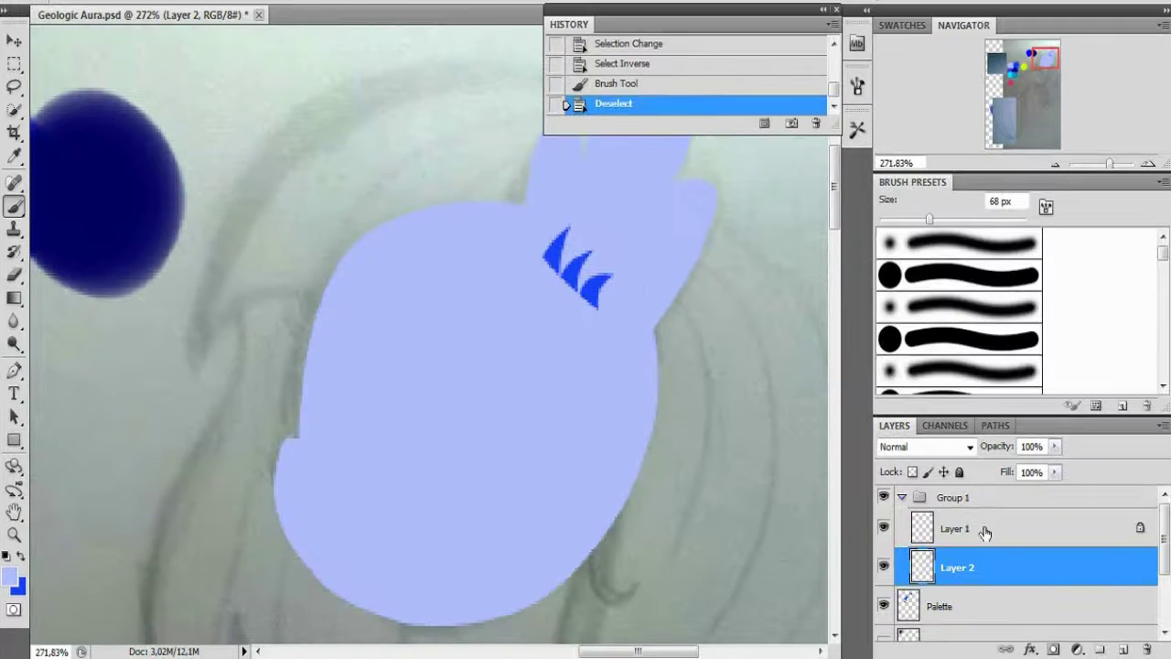
pyautogui.click(912, 472)
pyautogui.press('x')
pyautogui.rightClick(244, 366)
pyautogui.rightClick(638, 309)
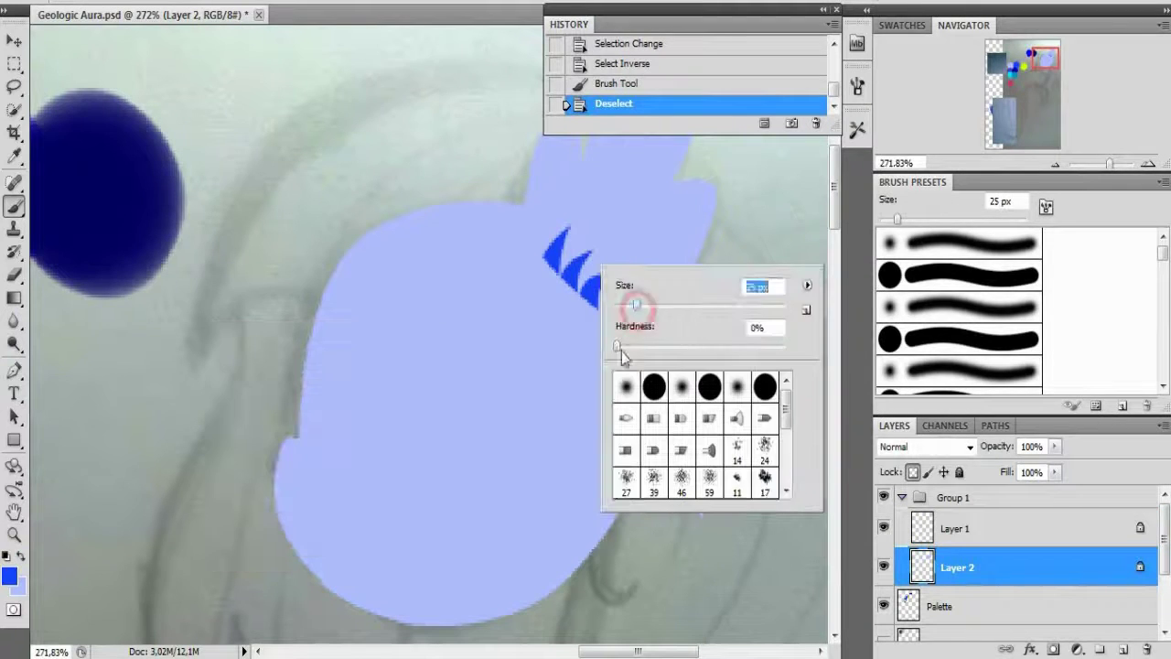
pyautogui.press('Return')
pyautogui.moveTo(631, 334); pyautogui.dragTo(616, 291)
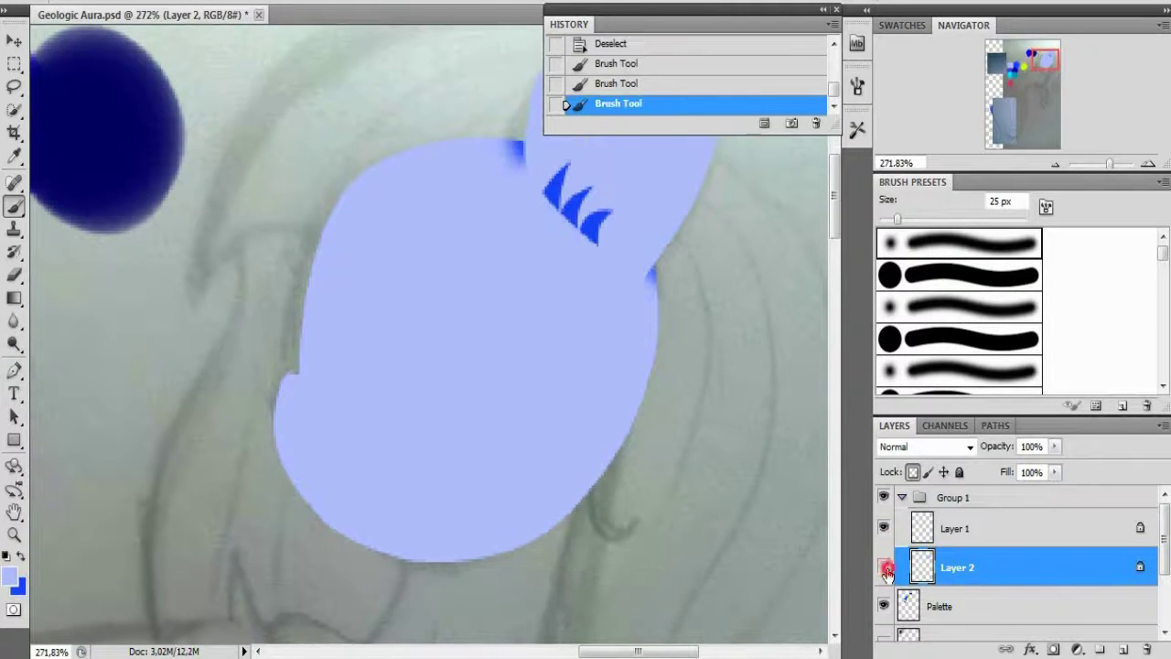
# - Hide Layer 2, add a new layer above it and trace the muzzle and mouth line as a thin curved pen path
pyautogui.scroll(-2, 430, 330)
pyautogui.scroll(5, 430, 330)
pyautogui.hotkey('ctrl', 'shift', 'n')
pyautogui.click(14, 373)
pyautogui.click(439, 253)
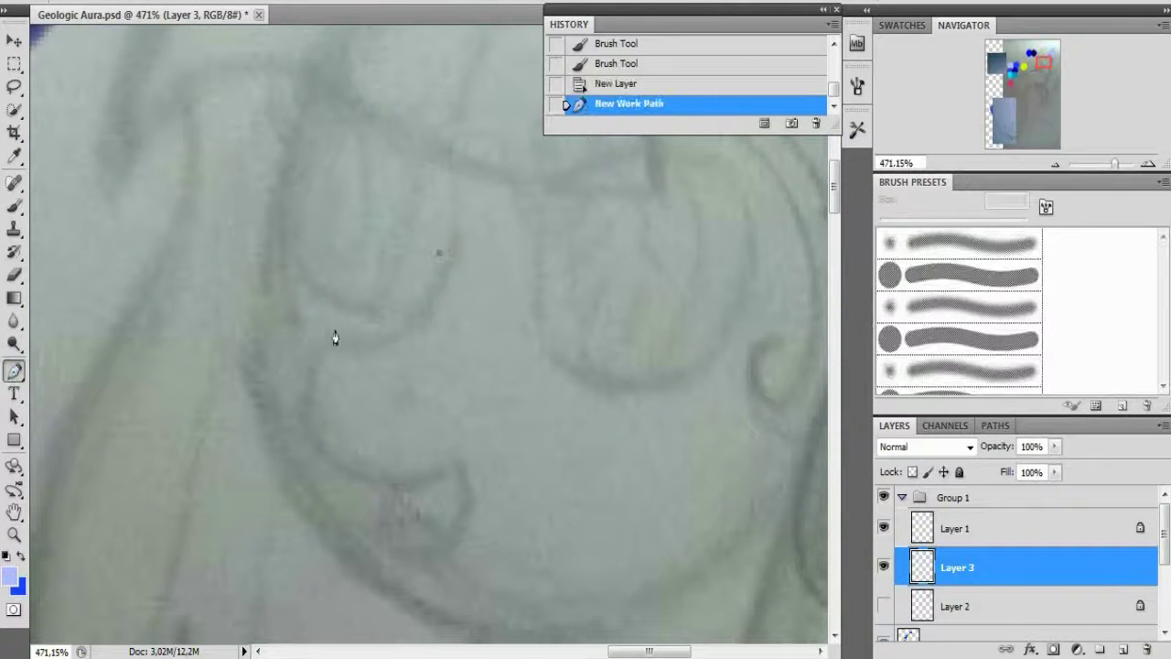
pyautogui.click(439, 255)
pyautogui.click(381, 461)
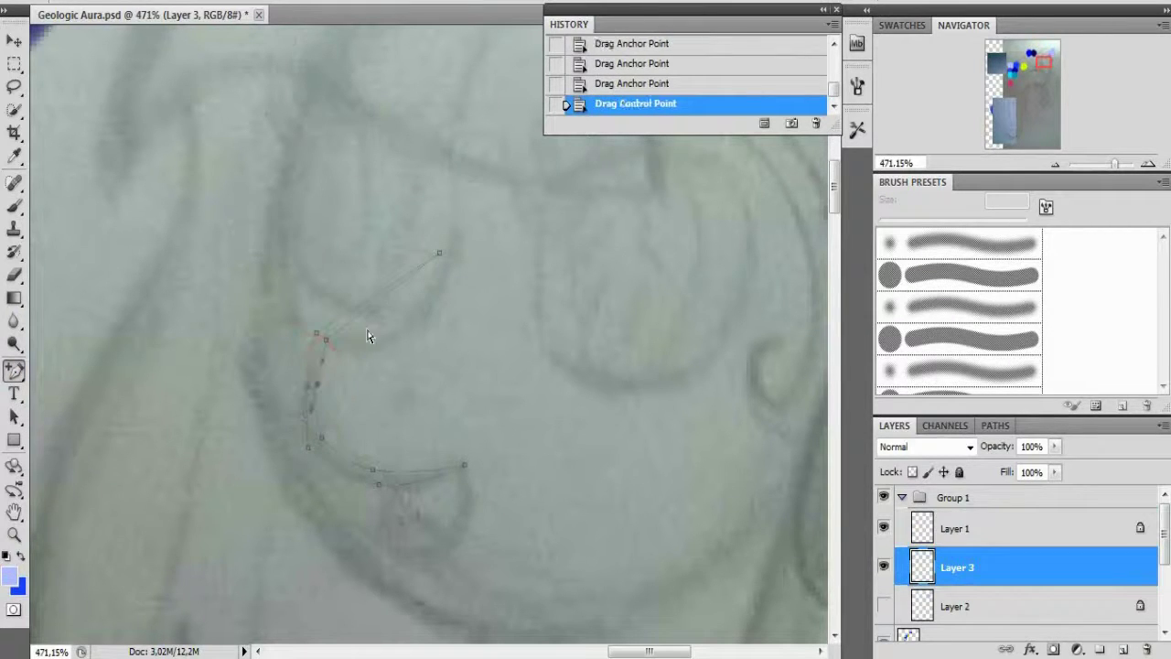
pyautogui.rightClick(306, 389)
pyautogui.moveTo(306, 389); pyautogui.dragTo(362, 313)
# - Convert the muzzle path to a selection, invert it, paint the line blue on Layer 3 and deselect
pyautogui.click(283, 470)
pyautogui.hotkey('alt', 's')
pyautogui.click(235, 34)
pyautogui.press('b')
pyautogui.hotkey('alt', 's')
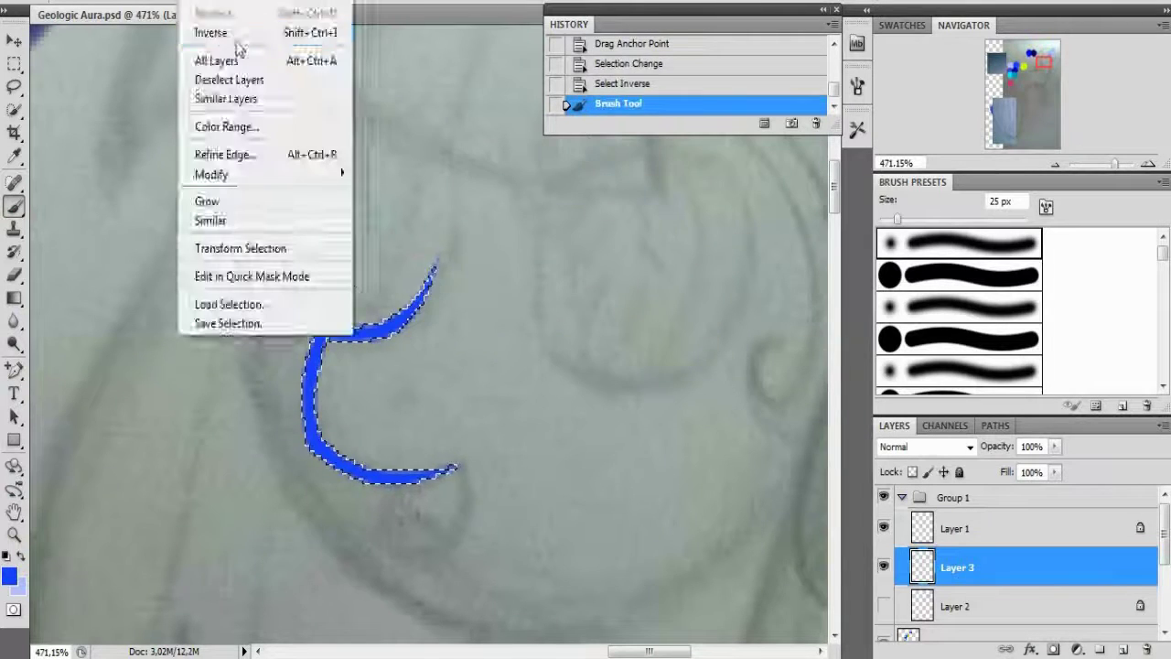
pyautogui.press('d')
# - Trace a tiny nostril shape inside the muzzle line, paint it blue and deselect
pyautogui.press('p')
pyautogui.click(416, 387)
pyautogui.click(410, 398)
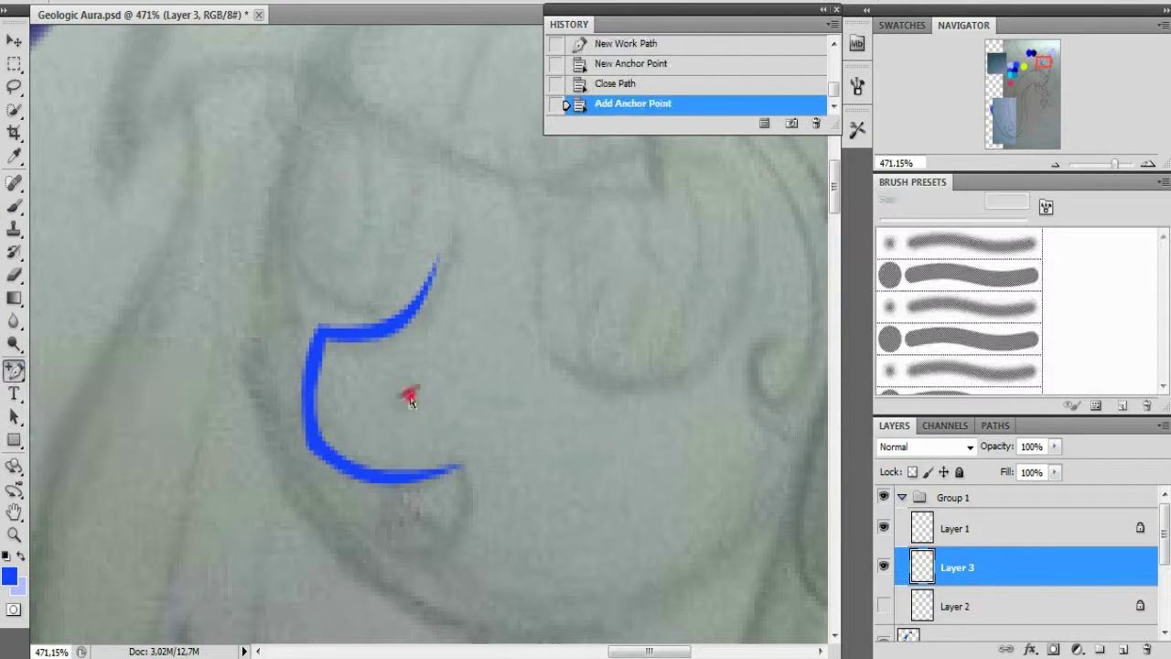
pyautogui.rightClick(410, 395)
pyautogui.click(410, 320)
pyautogui.press('Return')
pyautogui.hotkey('shift', 'ctrl', 'i')
pyautogui.press('b')
pyautogui.click(410, 395)
pyautogui.hotkey('alt', 's')
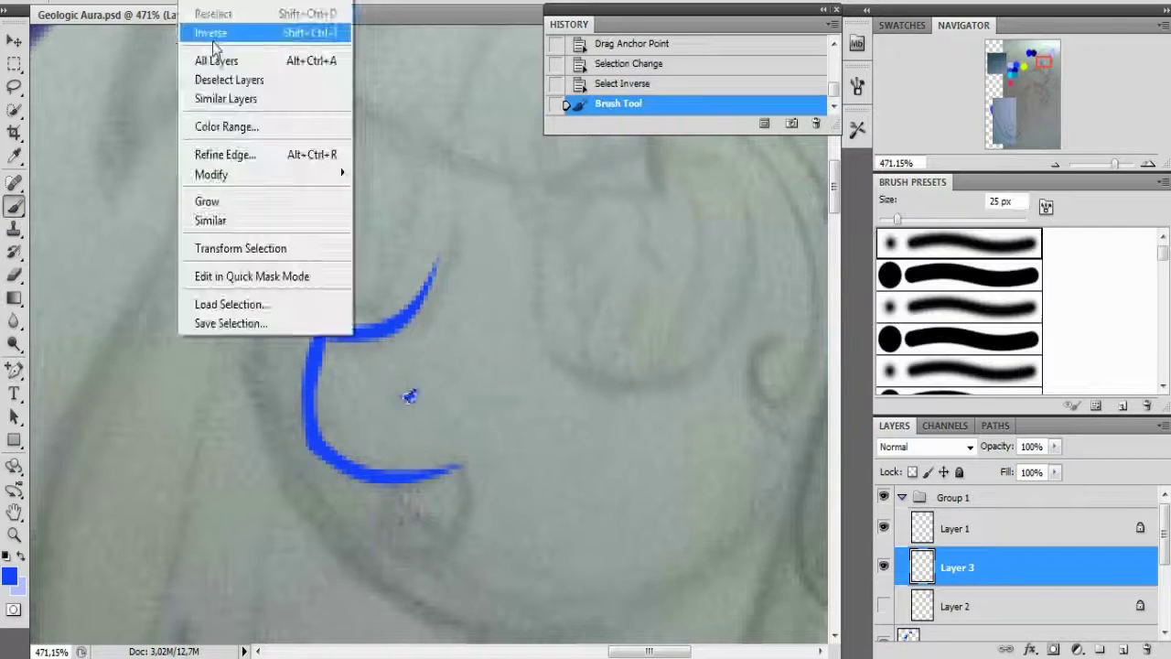
pyautogui.click(262, 3)
# - Compare the muzzle with the head fill, hide Layer 2 again and trace the sketched chin line with a curved path
pyautogui.scroll(-1, 549, 366)
pyautogui.click(884, 605)
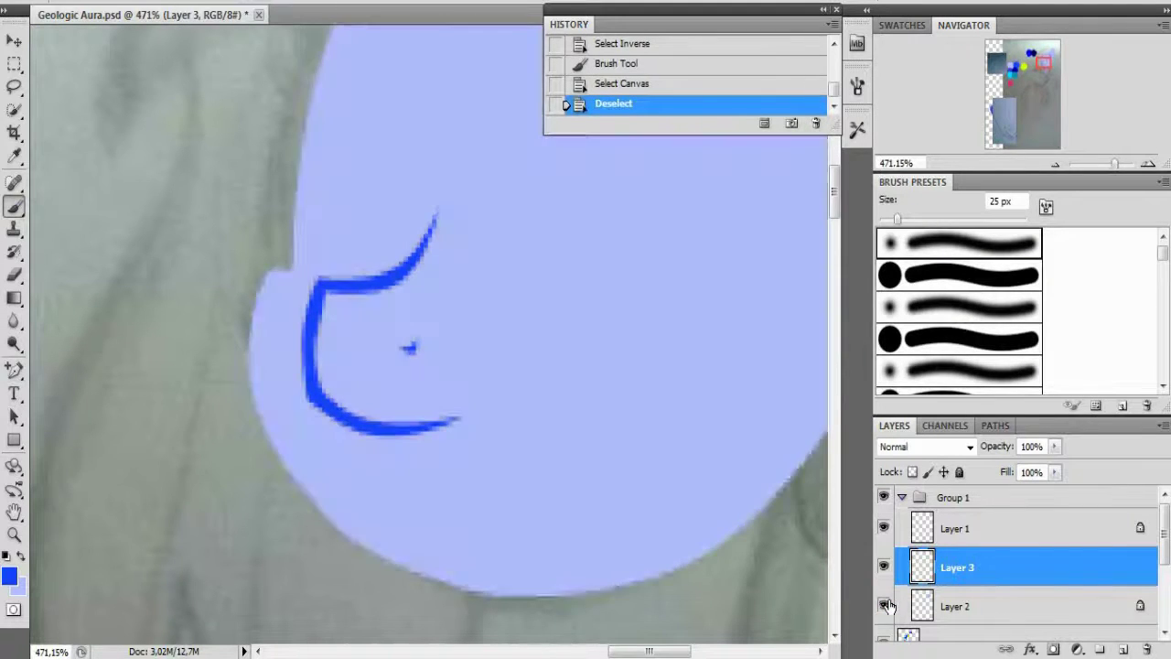
pyautogui.click(884, 606)
pyautogui.press('p')
pyautogui.moveTo(604, 582); pyautogui.dragTo(788, 492)
pyautogui.rightClick(14, 367)
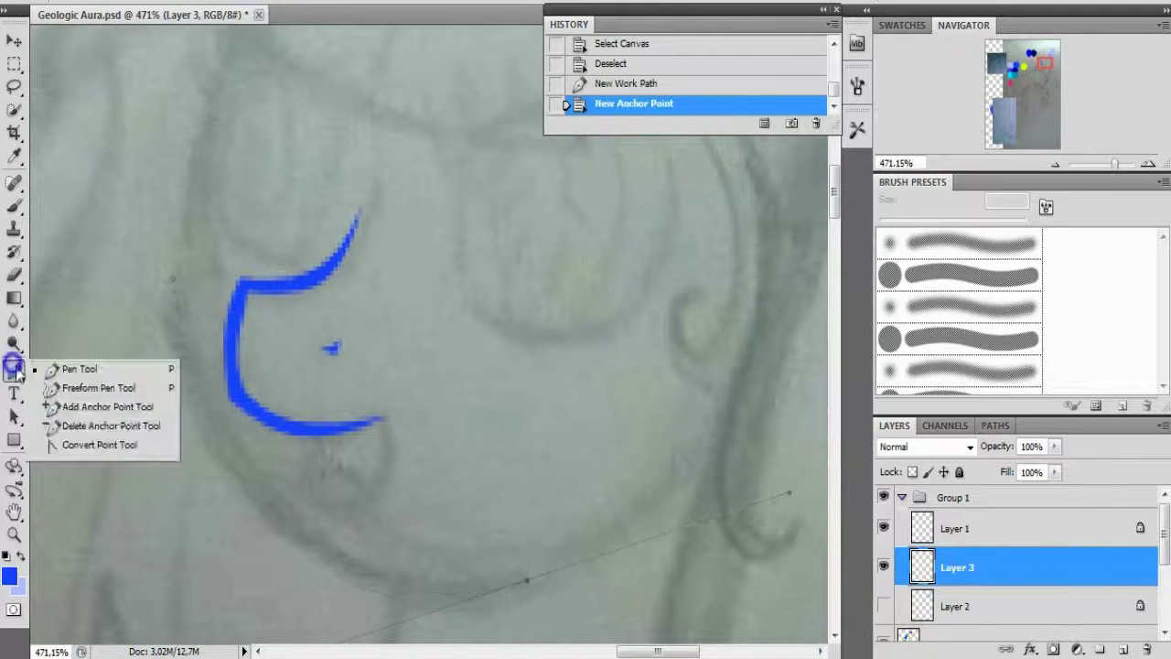
pyautogui.click(80, 369)
pyautogui.click(222, 449)
pyautogui.scroll(-2, 223, 449)
pyautogui.click(110, 473)
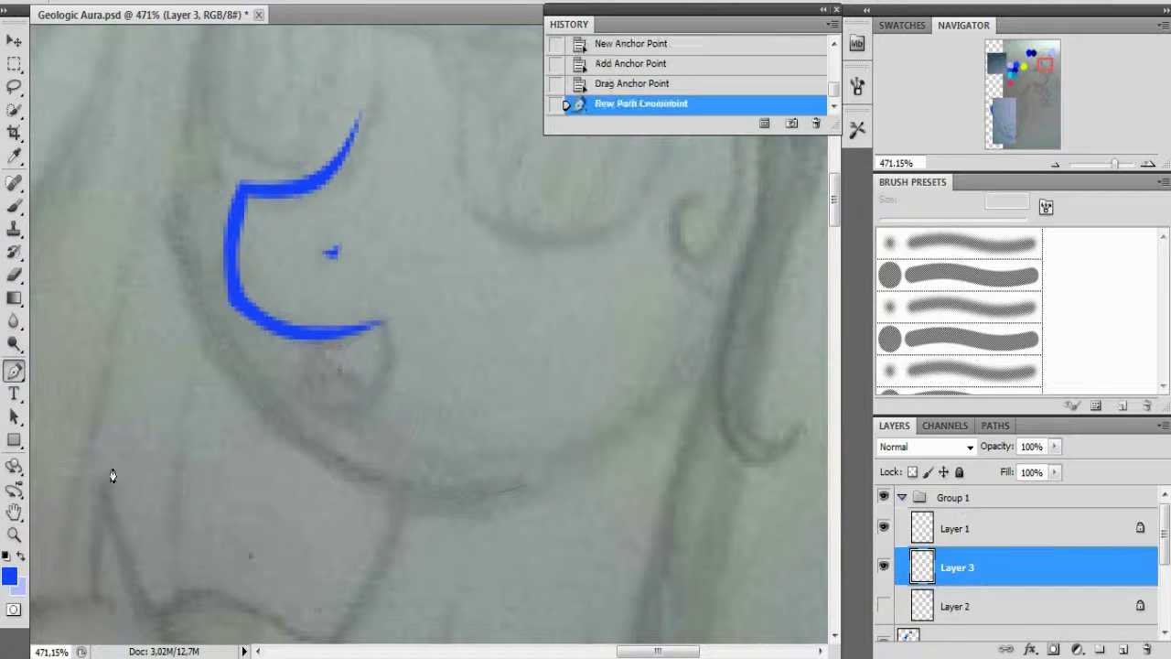
pyautogui.click(620, 84)
# - Turn the chin path into a selection, erase Layer 2's excess along the jaw with a 13 px eraser and deselect
pyautogui.rightClick(208, 331)
pyautogui.click(261, 423)
pyautogui.scroll(1, 470, 439)
pyautogui.press('e')
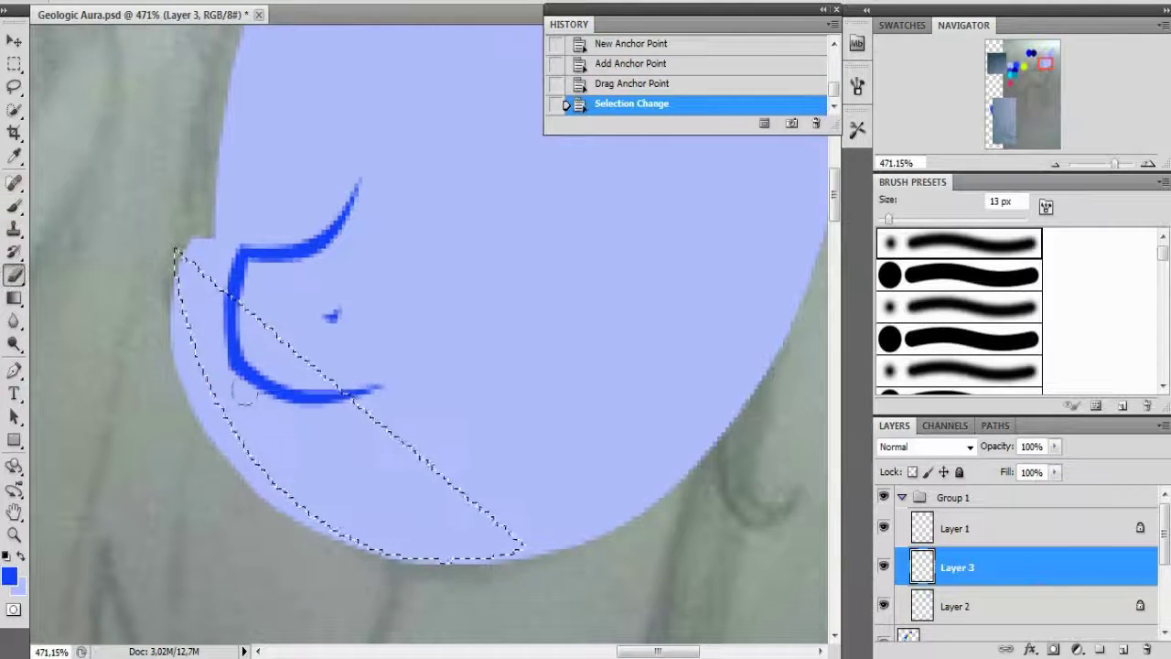
pyautogui.hotkey('alt', '[')
pyautogui.moveTo(241, 391); pyautogui.dragTo(197, 394)
pyautogui.moveTo(219, 430); pyautogui.dragTo(248, 476)
pyautogui.click(446, 544)
pyautogui.hotkey('ctrl', 'd')
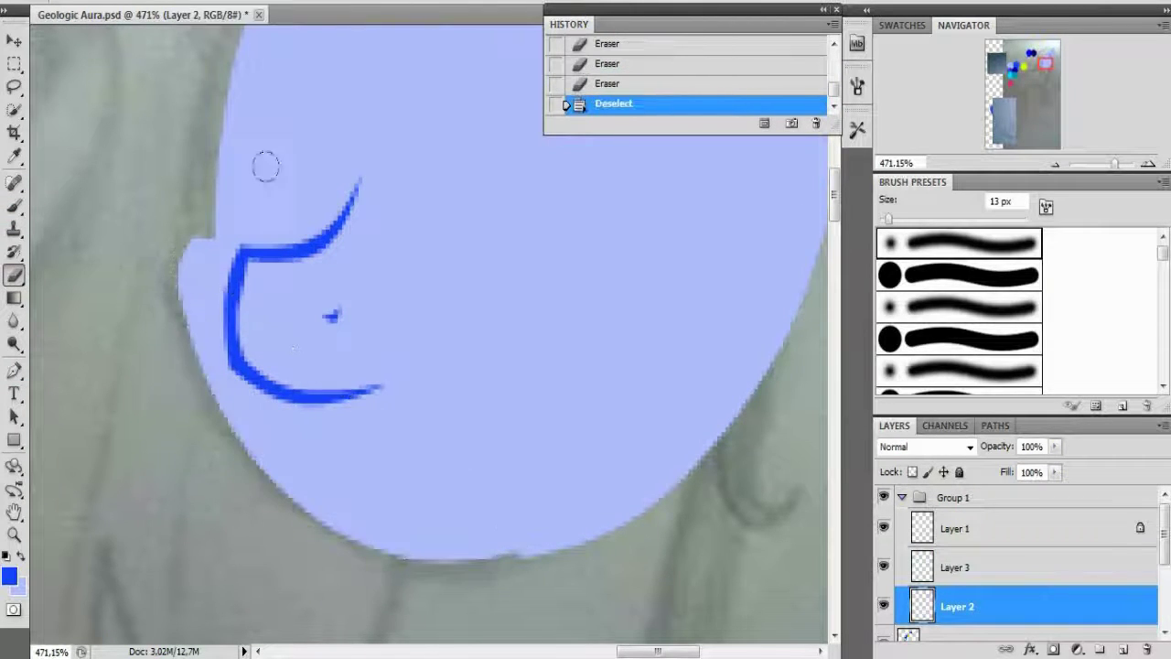
# - Trace the open mouth below the mouth line with Layer 2 hidden, convert it to a selection and show Layer 2 again
pyautogui.click(882, 606)
pyautogui.click(881, 606)
pyautogui.click(882, 606)
pyautogui.press('p')
pyautogui.click(303, 498)
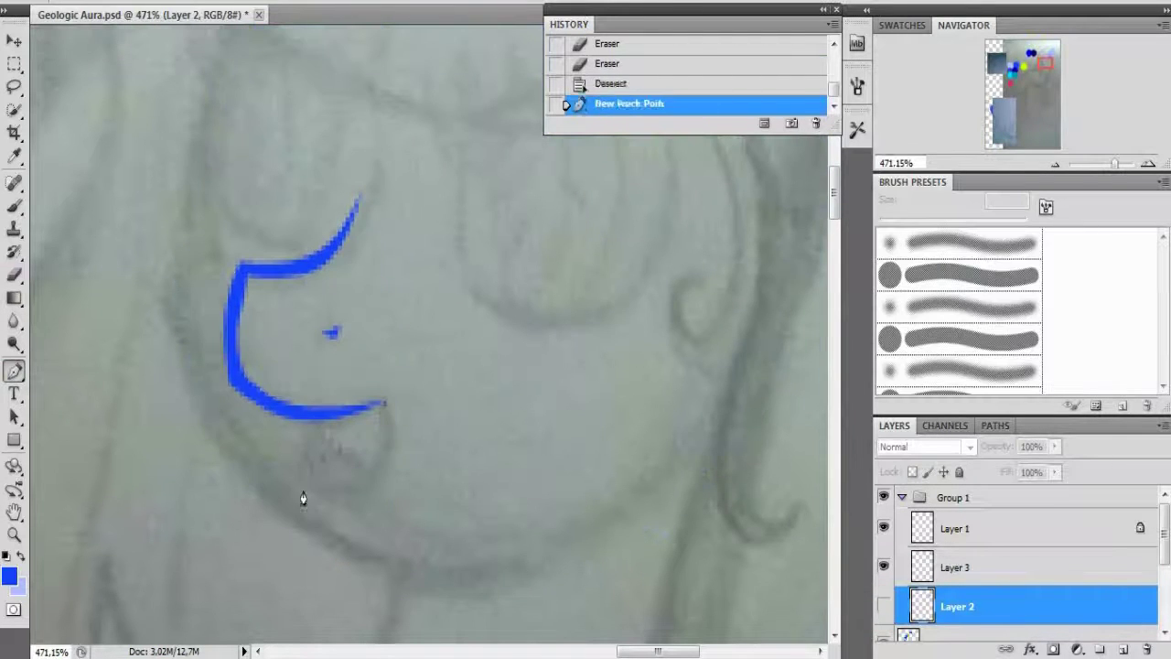
pyautogui.moveTo(308, 483); pyautogui.dragTo(300, 462)
pyautogui.moveTo(354, 416); pyautogui.dragTo(357, 414)
pyautogui.rightClick(391, 236)
pyautogui.click(476, 332)
pyautogui.click(883, 606)
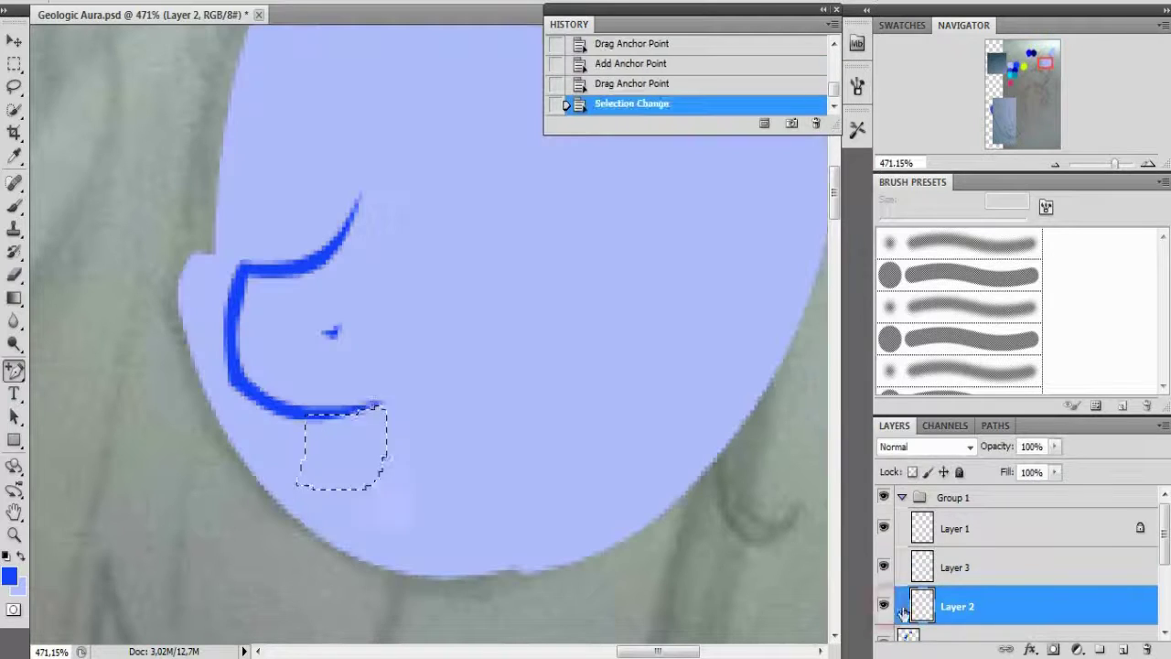
# - Add a new layer above Layer 2 and set the foreground colour to light pink ffbbe9
pyautogui.press('b')
pyautogui.click(9, 574)
pyautogui.click(603, 133)
pyautogui.click(445, 116)
pyautogui.click(411, 115)
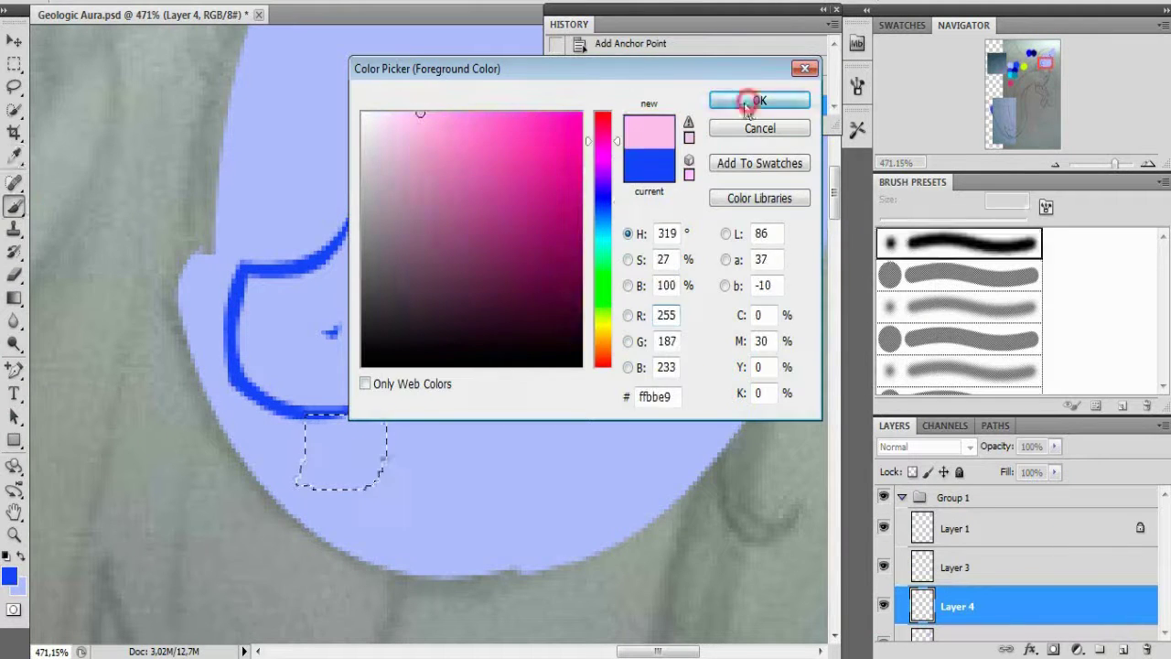
pyautogui.click(756, 97)
# - Invert the mouth selection, paint the open mouth light pink on Layer 4 and deselect
pyautogui.moveTo(347, 357); pyautogui.dragTo(306, 507)
pyautogui.hotkey('ctrl', 'z')
pyautogui.hotkey('ctrl', 'shift', 'i')
pyautogui.moveTo(316, 429); pyautogui.dragTo(366, 471)
pyautogui.hotkey('ctrl', 'd')
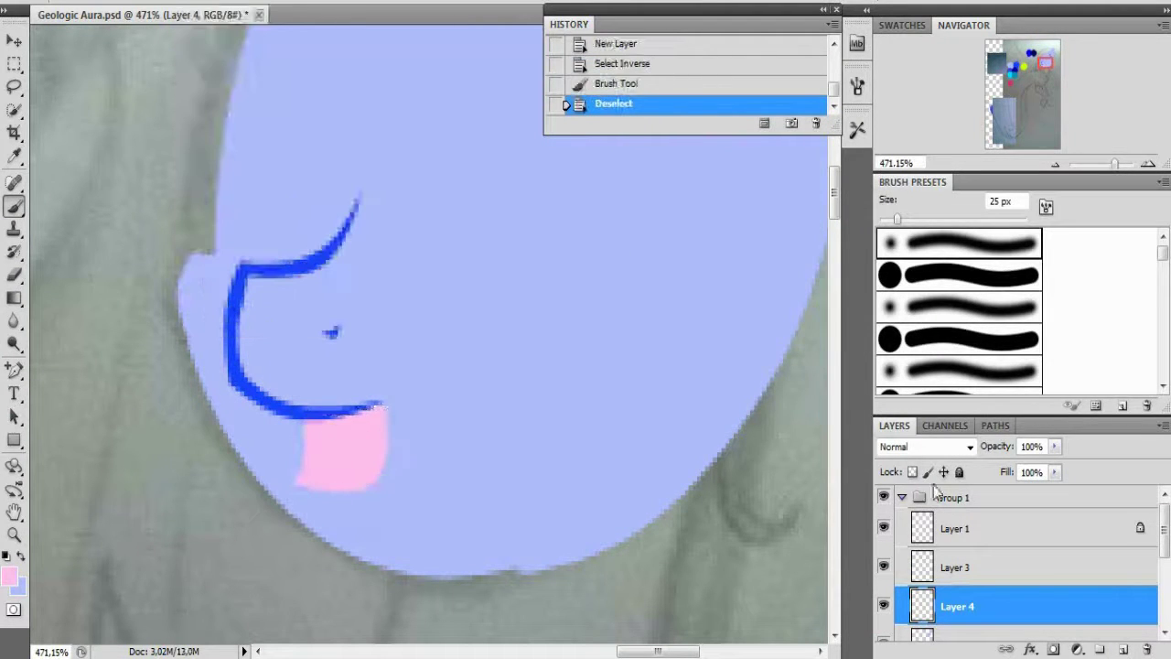
# - Set the foreground colour to a deeper pink, lock Layer 4's transparent pixels, choose a hard round brush and undo the test stroke
pyautogui.click(9, 575)
pyautogui.click(494, 114)
pyautogui.click(763, 97)
pyautogui.click(958, 274)
pyautogui.click(305, 526)
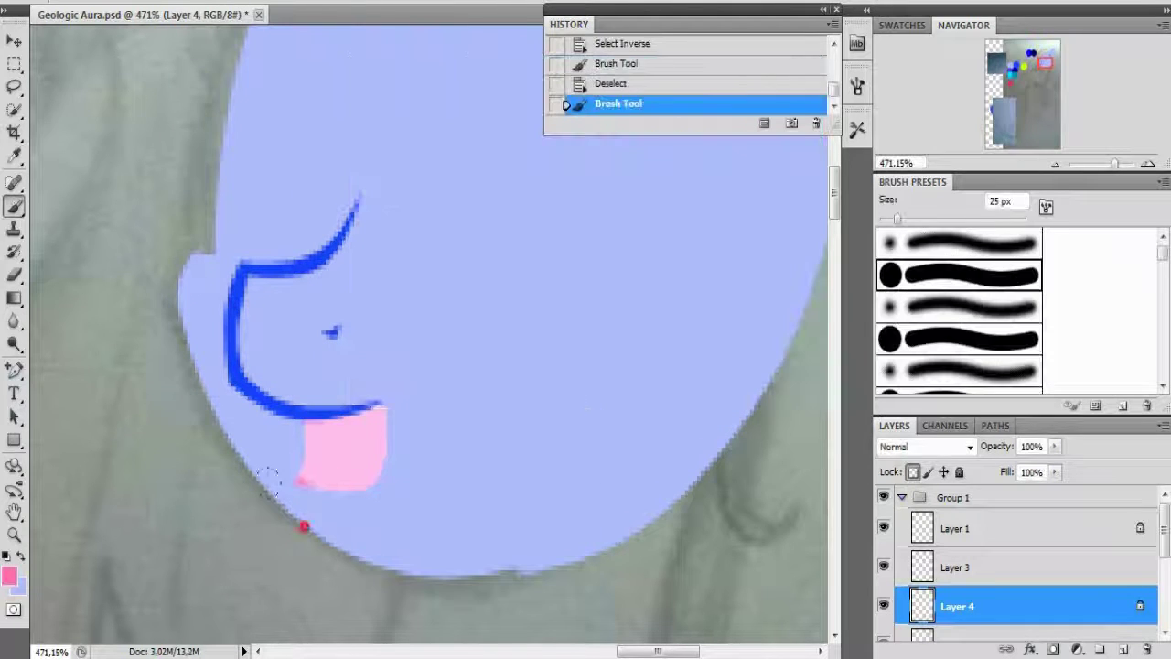
pyautogui.click(618, 87)
# - Trace a closed path around the lower part of the mouth with a curved upper edge for the tongue
pyautogui.press('p')
pyautogui.click(397, 448)
pyautogui.click(406, 502)
pyautogui.click(397, 448)
pyautogui.click(87, 408)
pyautogui.moveTo(338, 464); pyautogui.dragTo(335, 453)
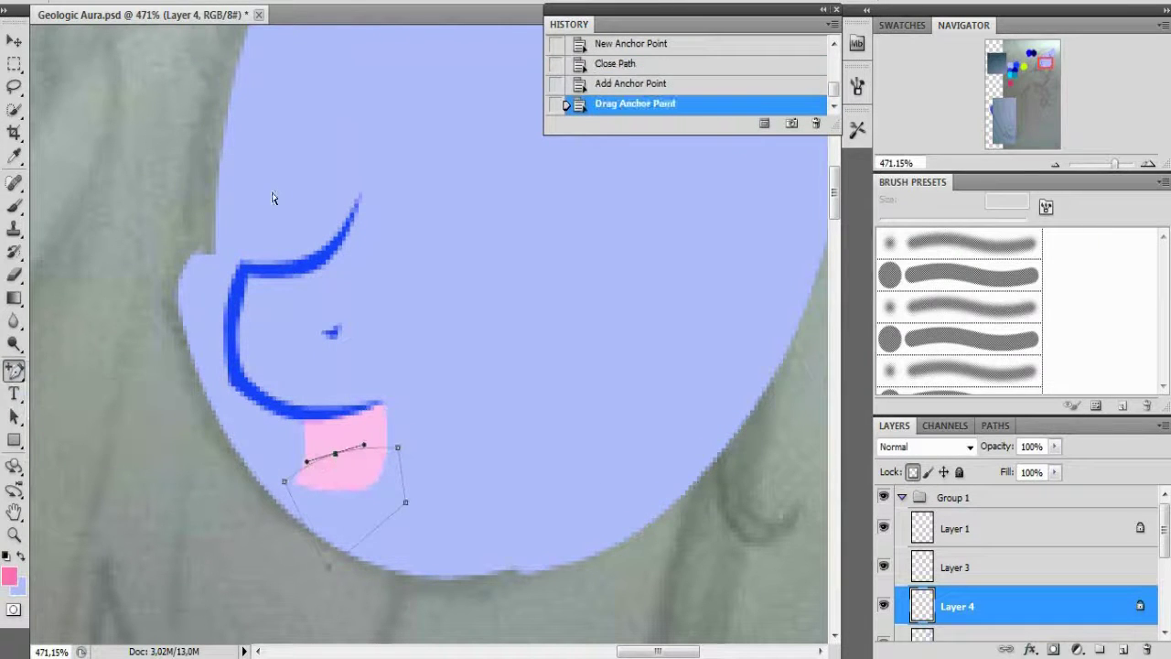
# - Convert the tongue path to a selection, fill the tongue deeper pink with the Paint Bucket, touch it up and deselect
pyautogui.rightClick(442, 229)
pyautogui.click(573, 322)
pyautogui.click(235, 31)
pyautogui.rightClick(14, 297)
pyautogui.click(82, 317)
pyautogui.click(339, 471)
pyautogui.click(340, 473)
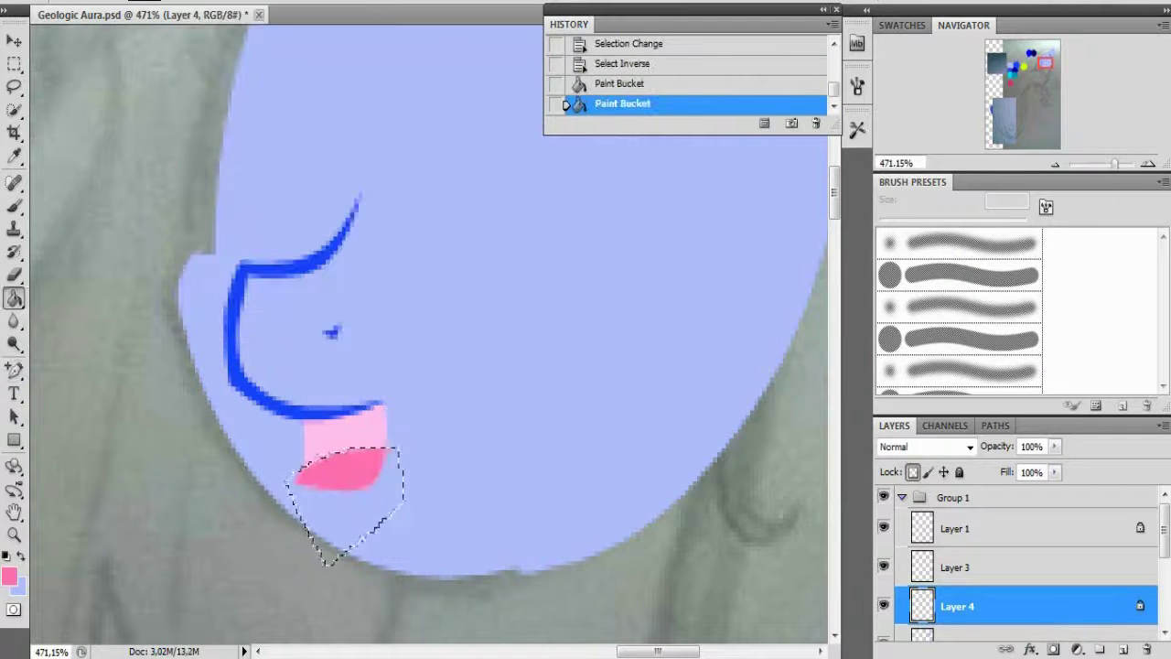
pyautogui.press('b')
pyautogui.click(312, 475)
pyautogui.click(194, 3)
pyautogui.click(210, 11)
# - Hide Group 1 and create a new group containing a new layer for the eyes
pyautogui.scroll(3, 457, 366)
pyautogui.scroll(-1, 1006, 585)
pyautogui.doubleClick(884, 599)
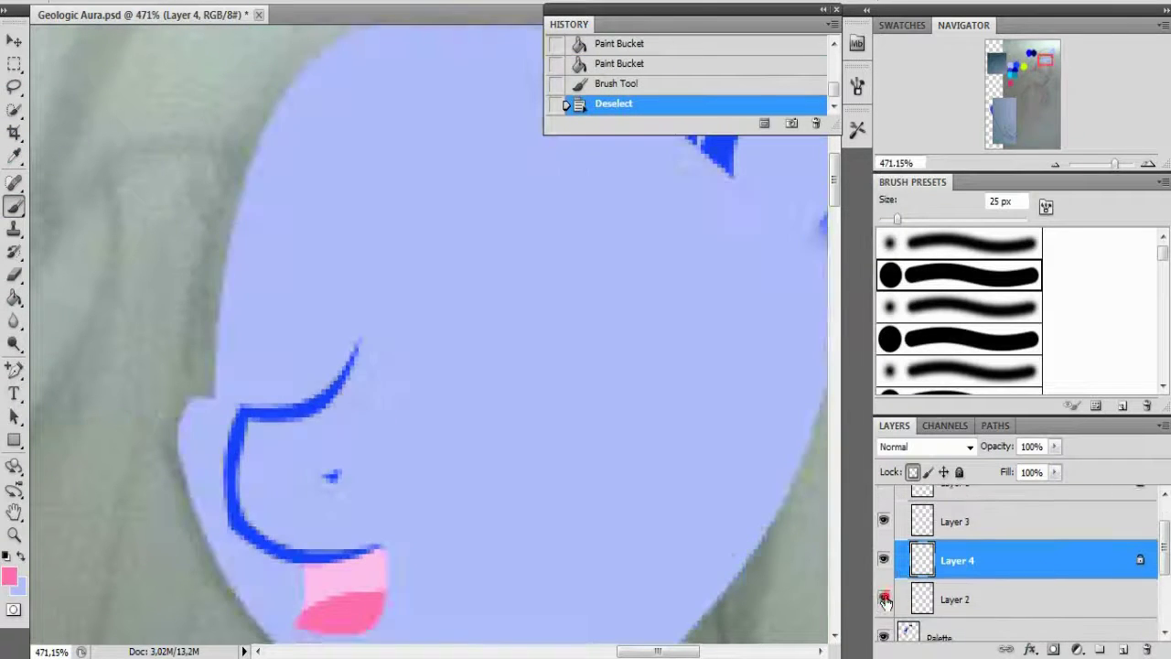
pyautogui.doubleClick(885, 599)
pyautogui.scroll(1, 1006, 567)
pyautogui.click(883, 496)
pyautogui.click(1100, 648)
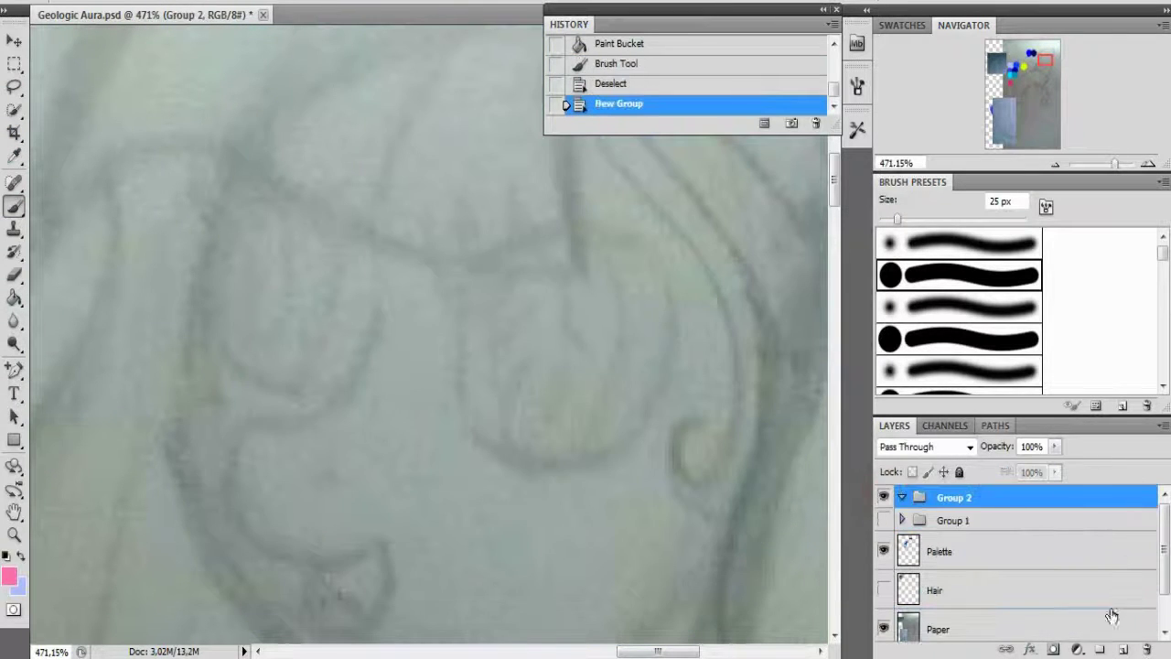
pyautogui.click(1123, 649)
# - Set the foreground colour to black and trace the larger eye's outline as a thin C-shaped curved path
pyautogui.press('p')
pyautogui.click(9, 574)
pyautogui.click(439, 364)
pyautogui.press('Return')
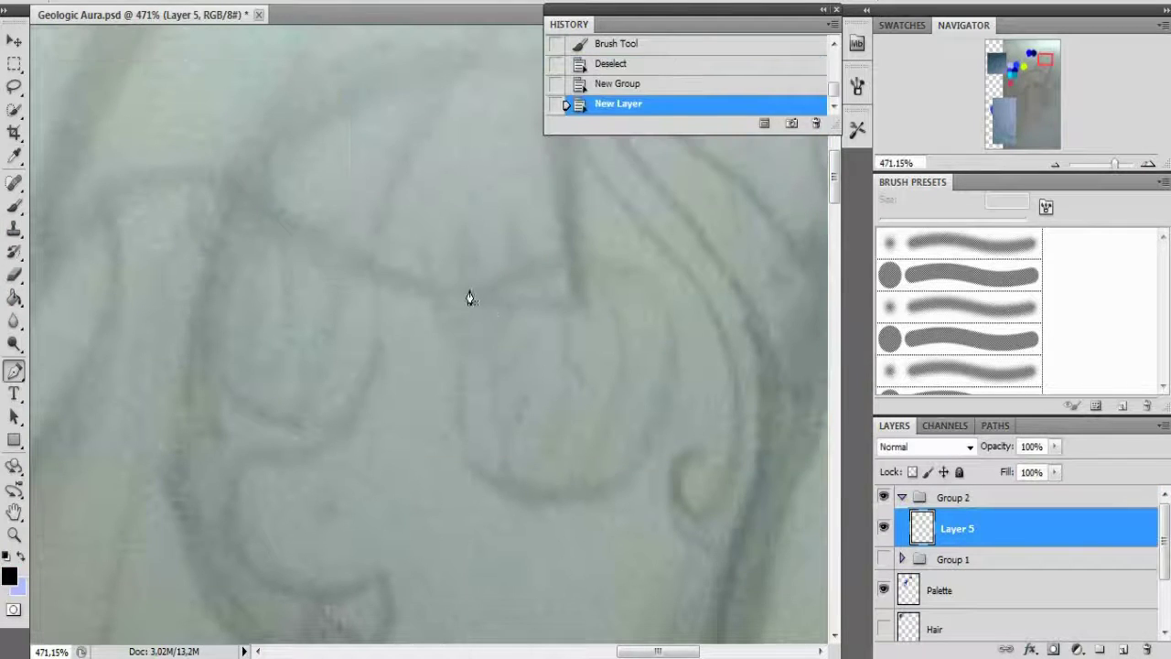
pyautogui.click(637, 291)
pyautogui.rightClick(13, 370)
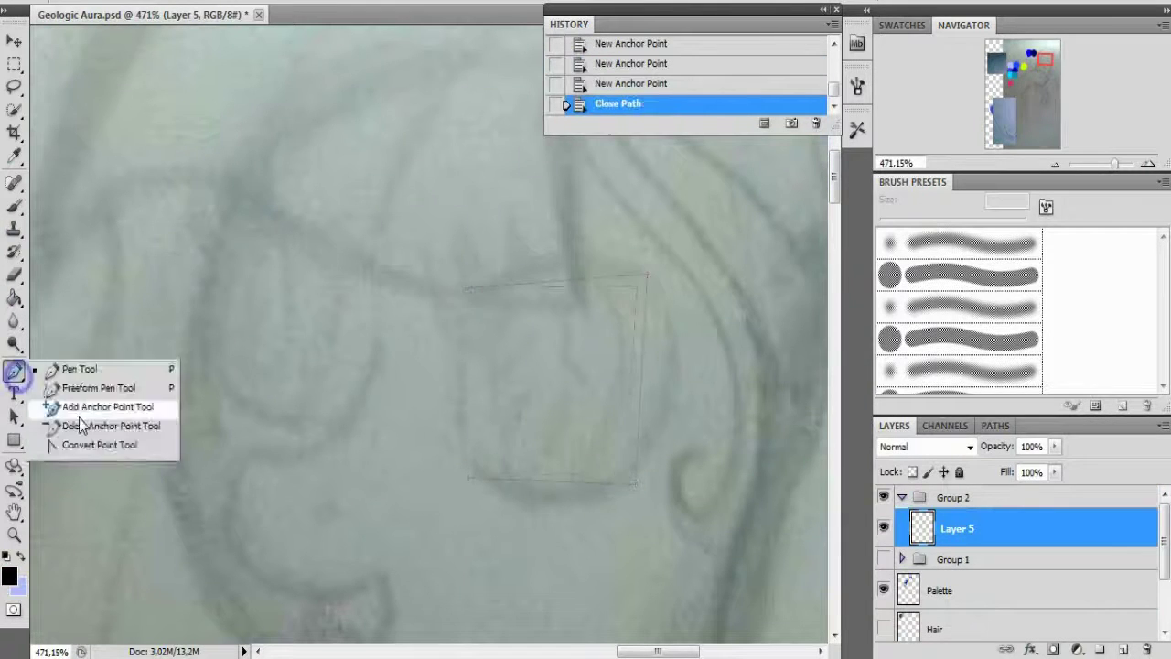
pyautogui.click(119, 408)
pyautogui.moveTo(635, 380); pyautogui.dragTo(683, 383)
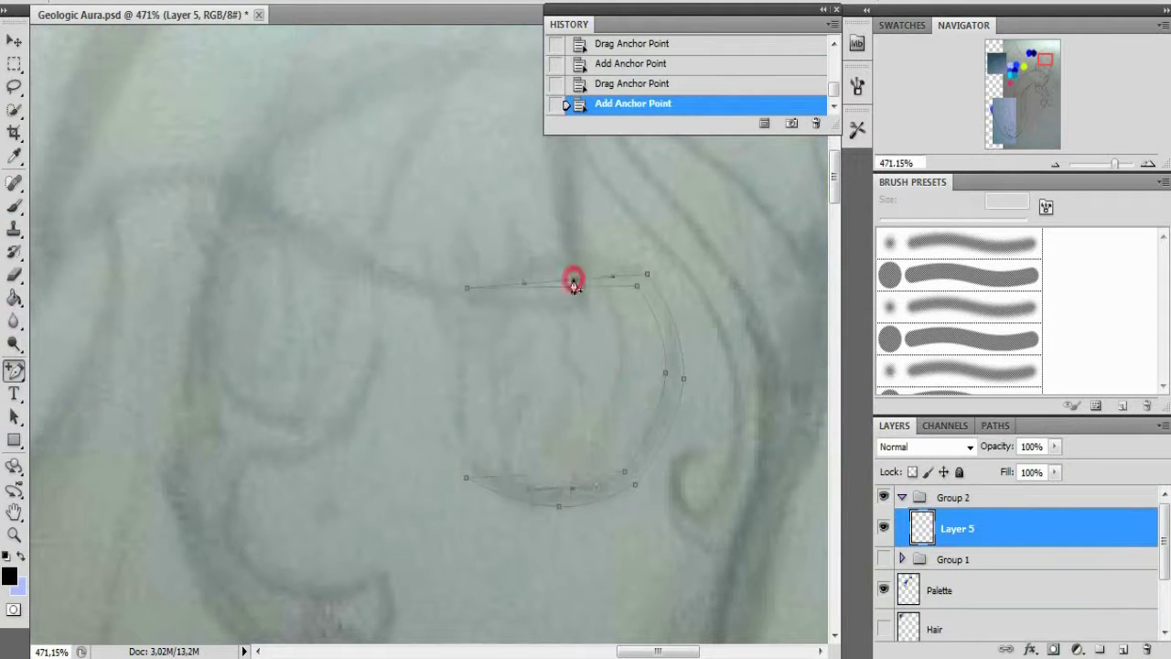
# - Convert the eye path to a selection, invert it, paint the outline black on Layer 5 and deselect
pyautogui.rightClick(512, 411)
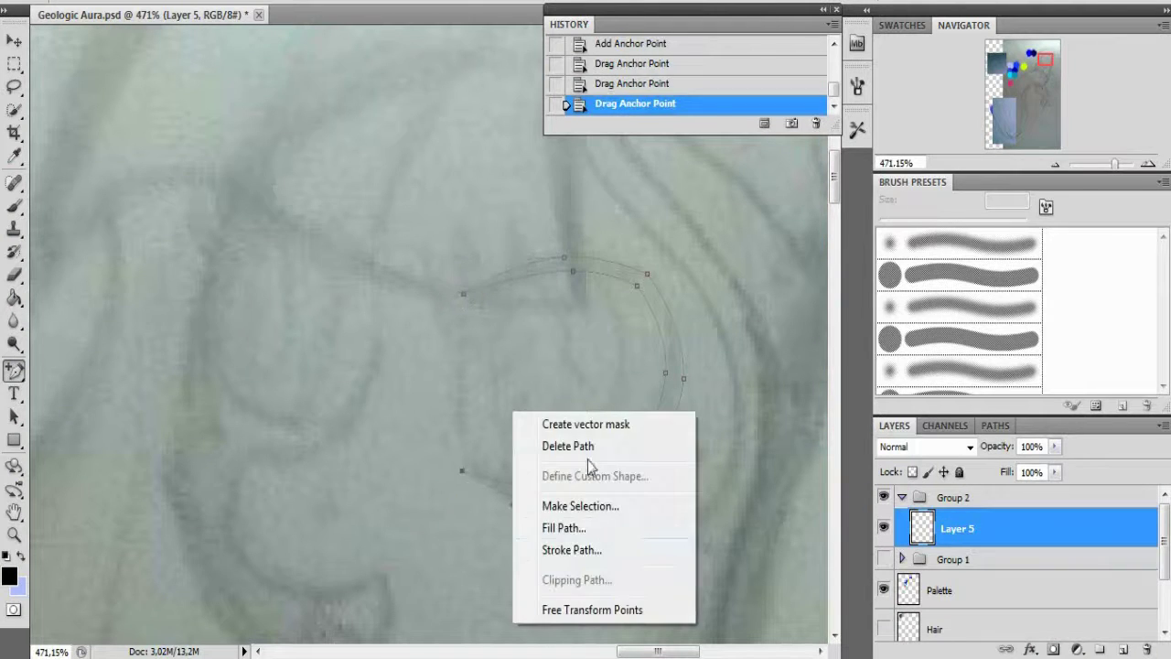
pyautogui.click(549, 505)
pyautogui.hotkey('ctrl', 'shift', 'i')
pyautogui.press('b')
pyautogui.moveTo(452, 292); pyautogui.dragTo(474, 477)
pyautogui.hotkey('ctrl', 'd')
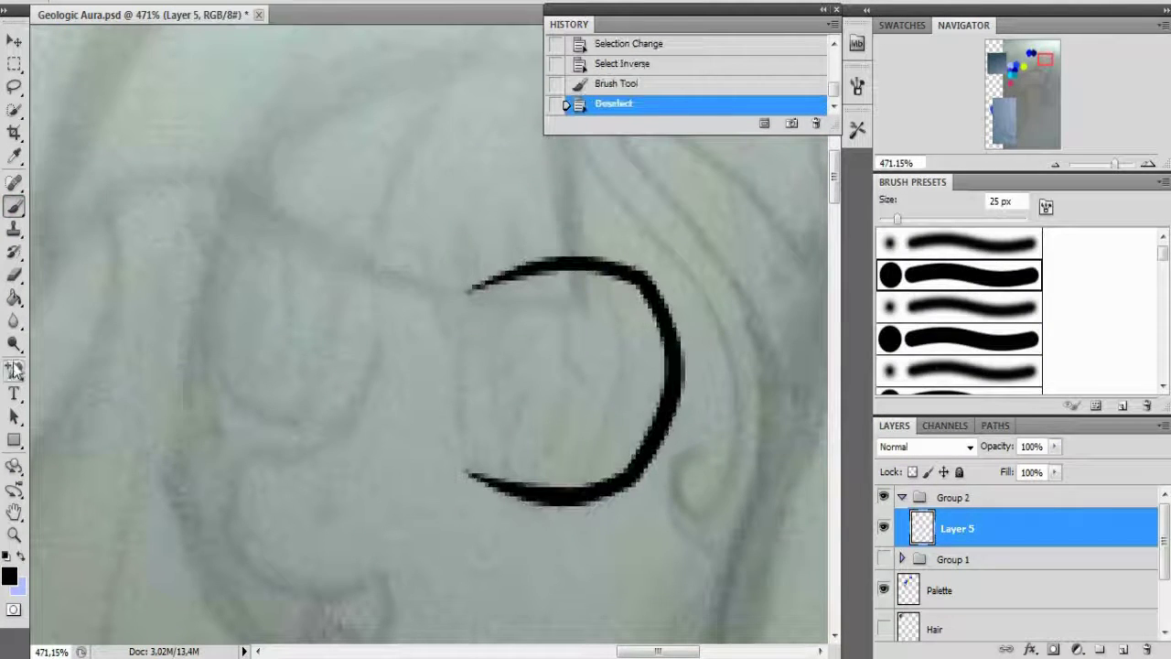
pyautogui.press('p')
pyautogui.rightClick(568, 291)
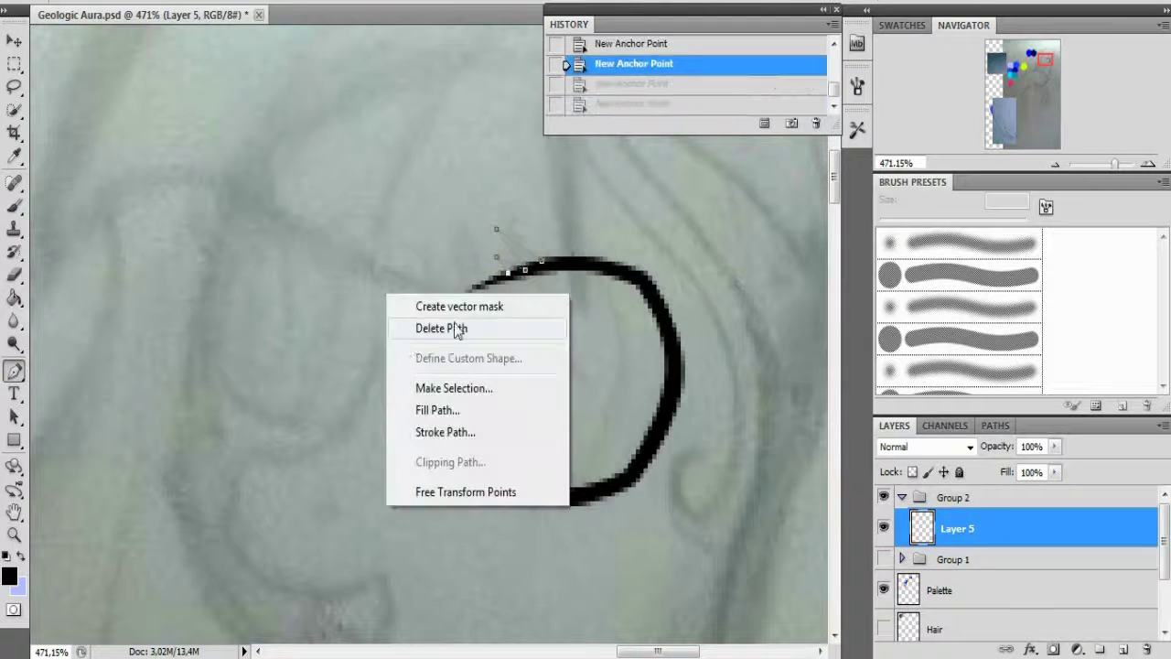
pyautogui.click(448, 326)
# - Trace three short eyelashes at the larger eye's upper inner tip, fill their inverted selection black and deselect
pyautogui.click(483, 238)
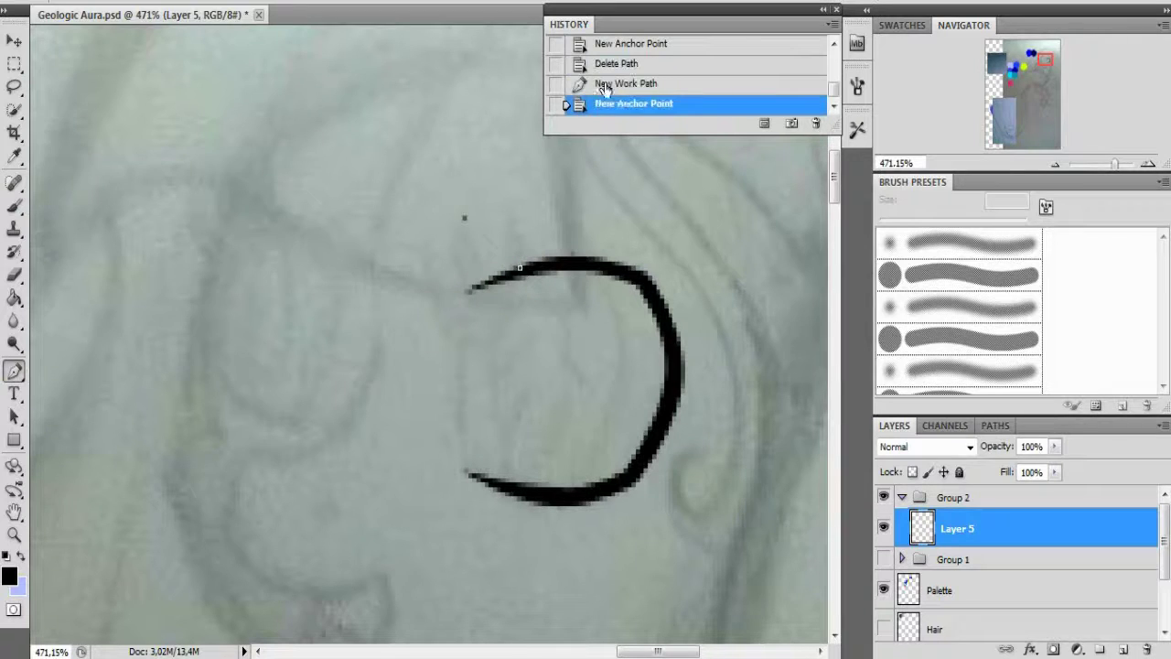
pyautogui.click(461, 284)
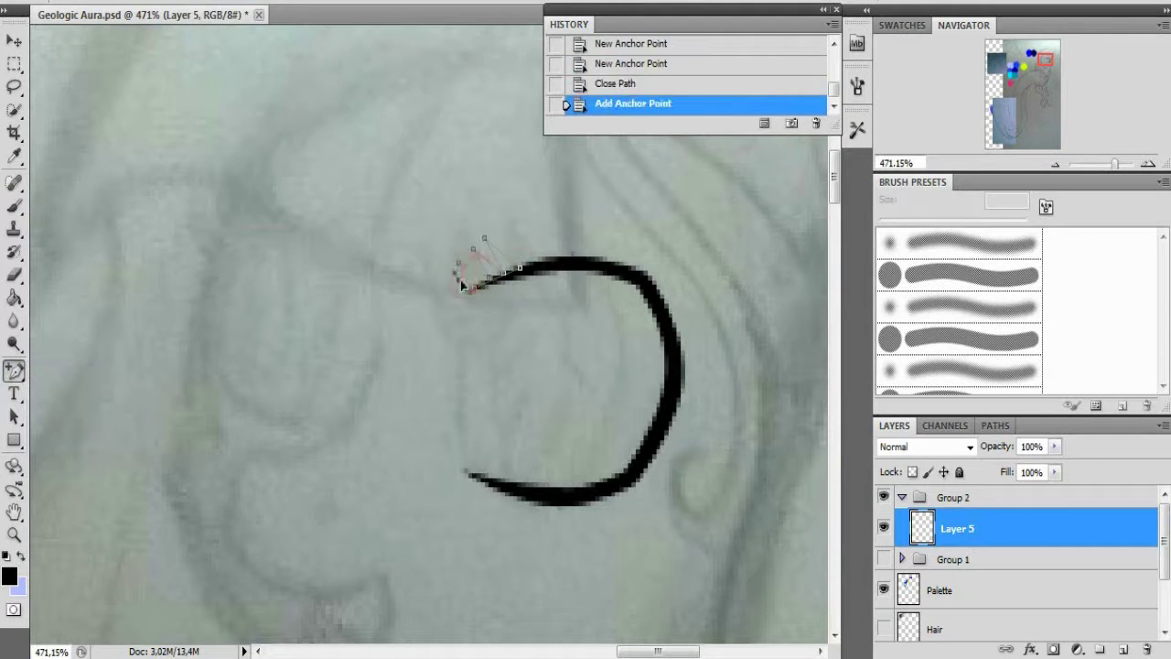
pyautogui.rightClick(510, 268)
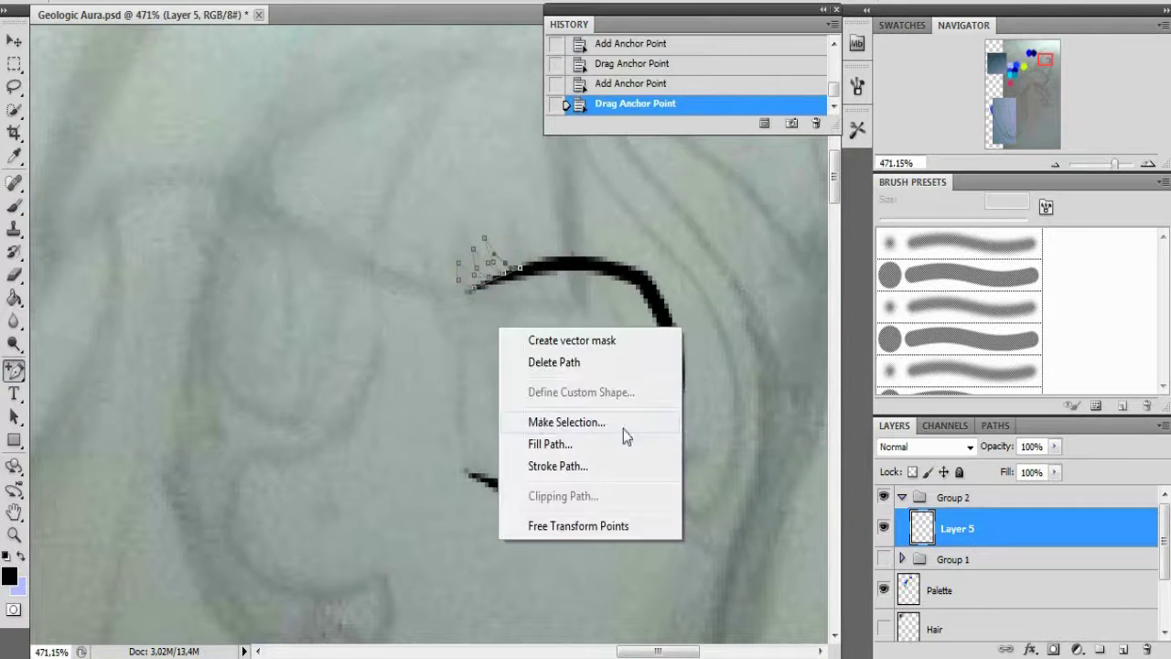
pyautogui.click(585, 421)
pyautogui.hotkey('ctrl', 'shift', 'i')
pyautogui.hotkey('ctrl', 'd')
pyautogui.scroll(-2, 697, 427)
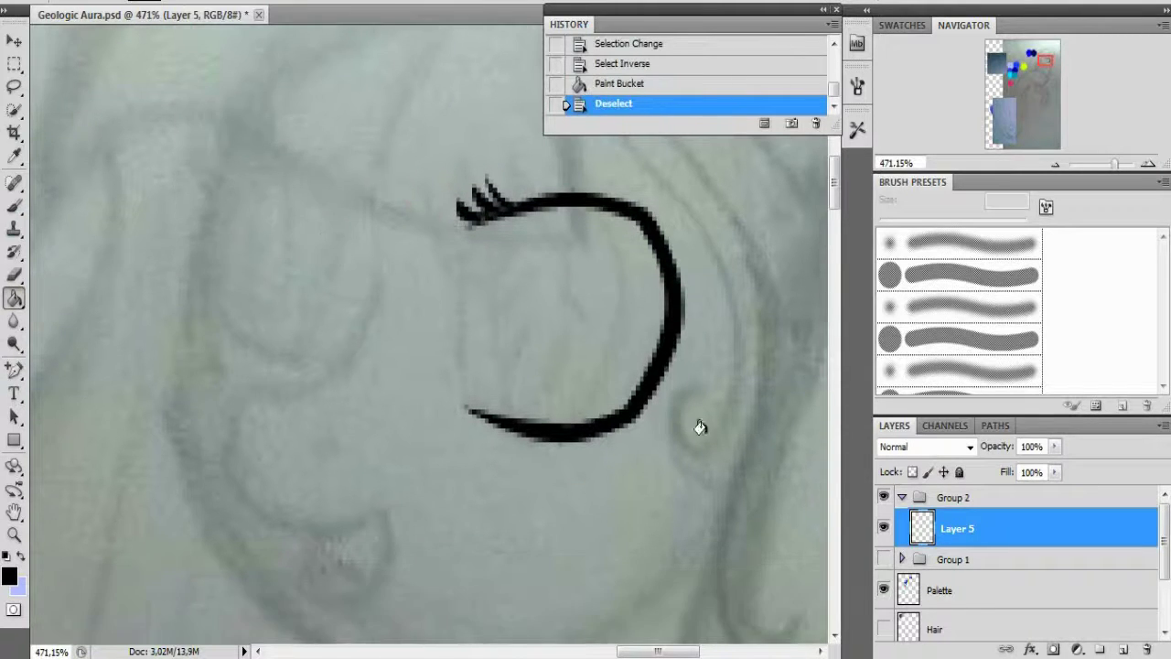
# - Trace longer three-pointed eyelashes over the larger eye's short lashes, fill their inverted selection black and deselect
pyautogui.scroll(4, 515, 316)
pyautogui.press('p')
pyautogui.click(485, 326)
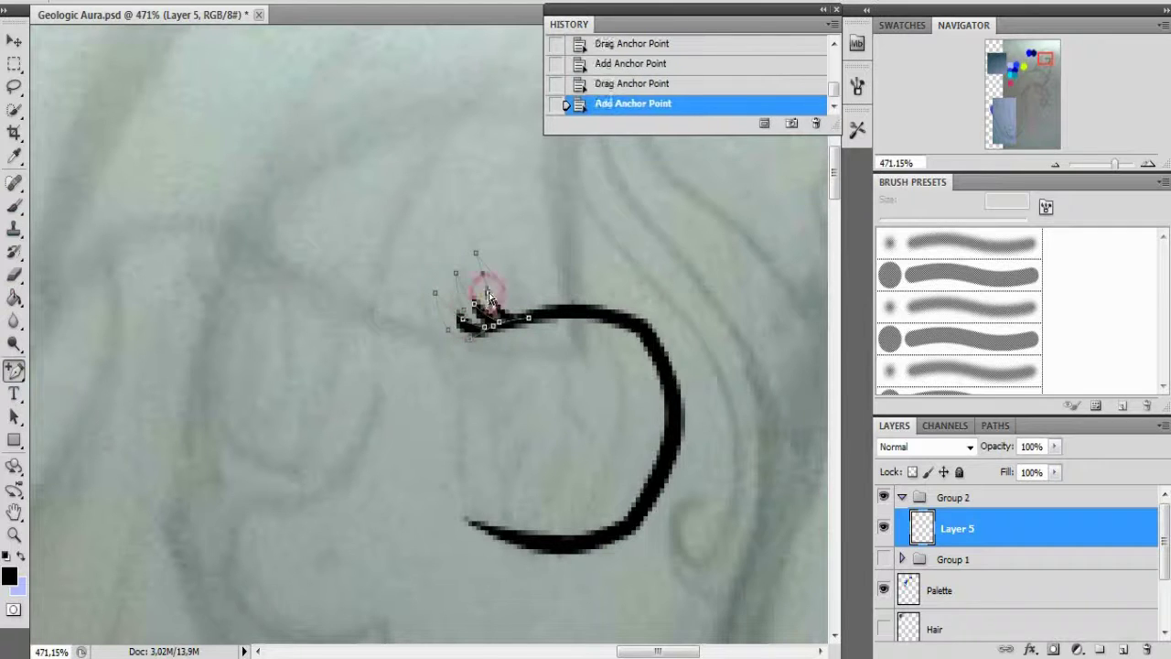
pyautogui.hotkey('ctrl', 'Return')
pyautogui.hotkey('alt', 's')
pyautogui.click(209, 28)
pyautogui.press('g')
pyautogui.click(487, 373)
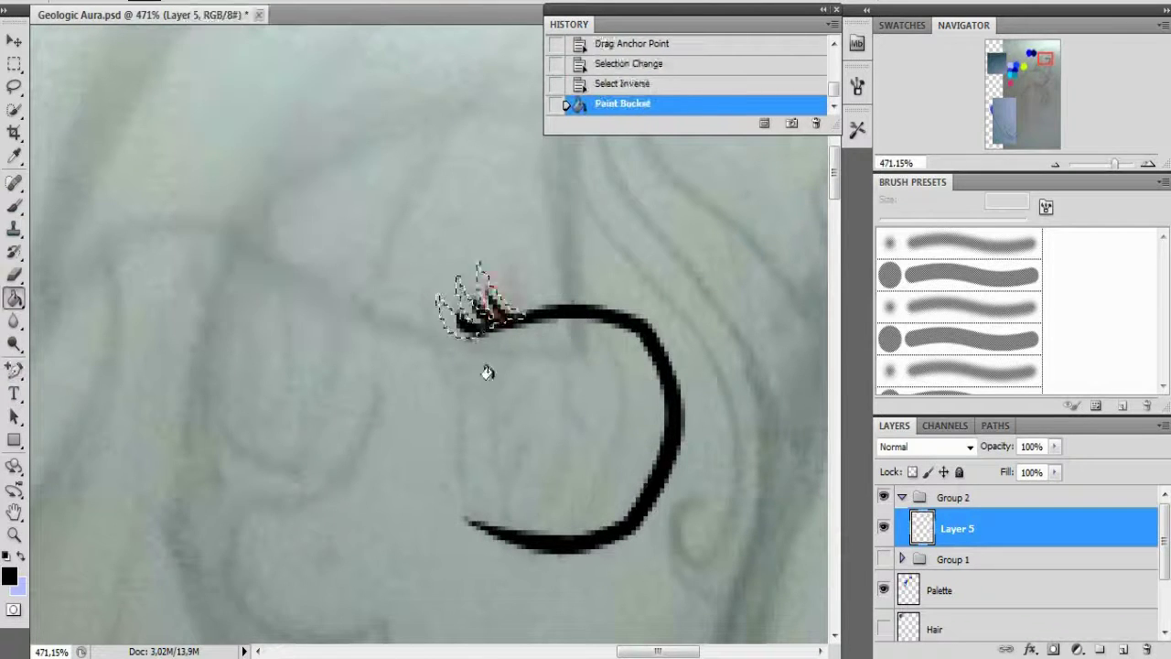
pyautogui.hotkey('ctrl', 'd')
pyautogui.scroll(-1, 345, 259)
pyautogui.scroll(1, 541, 497)
# - Trace the smaller eye's outline as a thin C-shaped curved path open toward the larger eye, adjusting its end points
pyautogui.press('t')
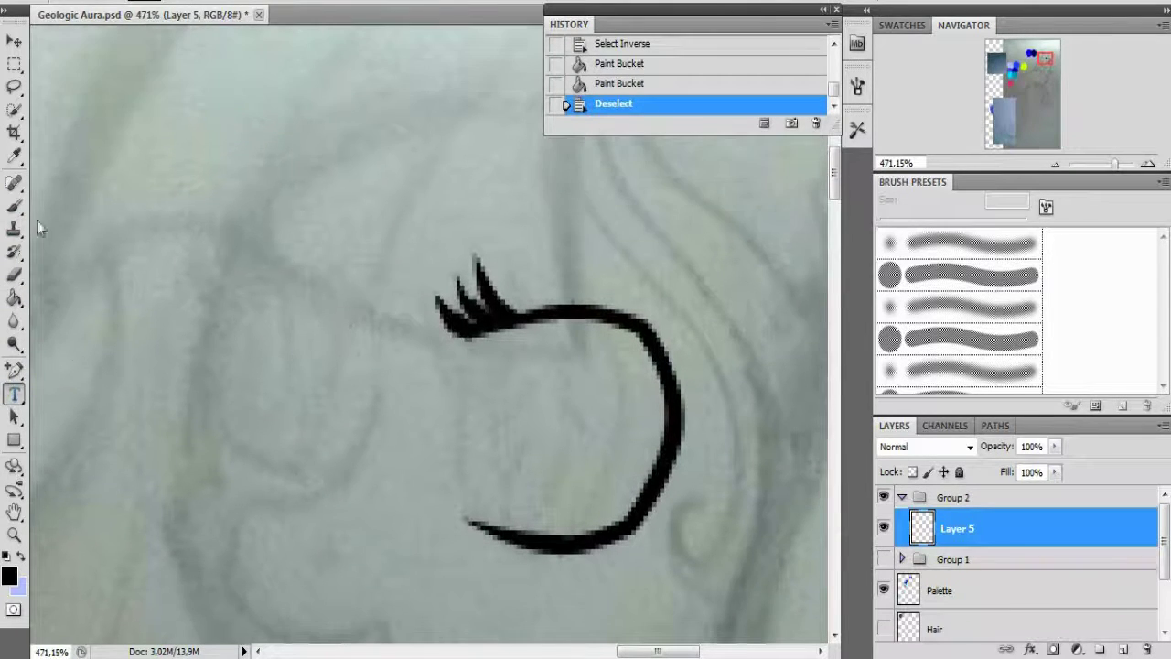
pyautogui.click(14, 370)
pyautogui.click(73, 370)
pyautogui.click(342, 286)
pyautogui.scroll(1, 221, 323)
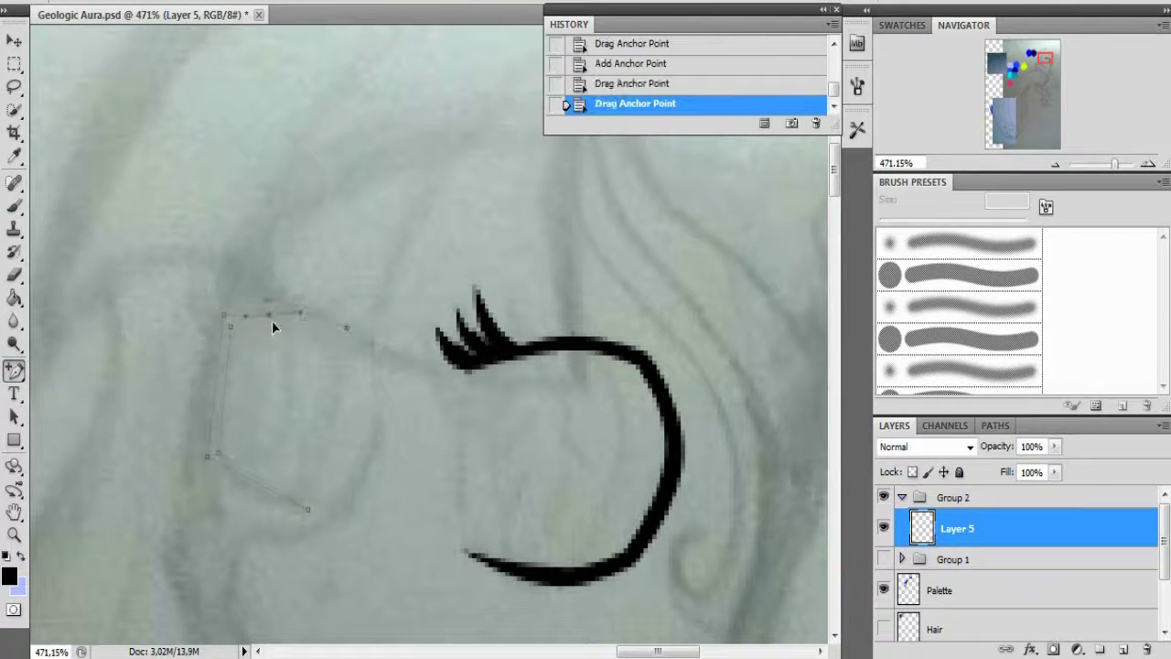
pyautogui.click(243, 488)
pyautogui.rightClick(283, 494)
pyautogui.click(330, 505)
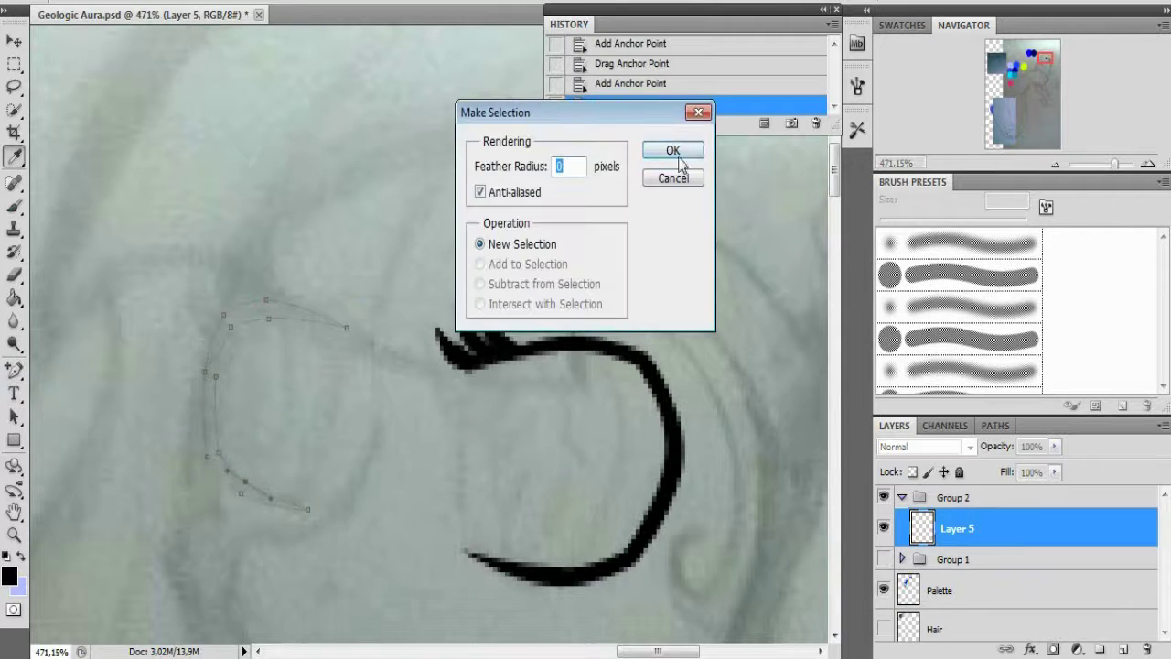
pyautogui.press('Escape')
pyautogui.scroll(-1, 307, 448)
pyautogui.click(307, 447)
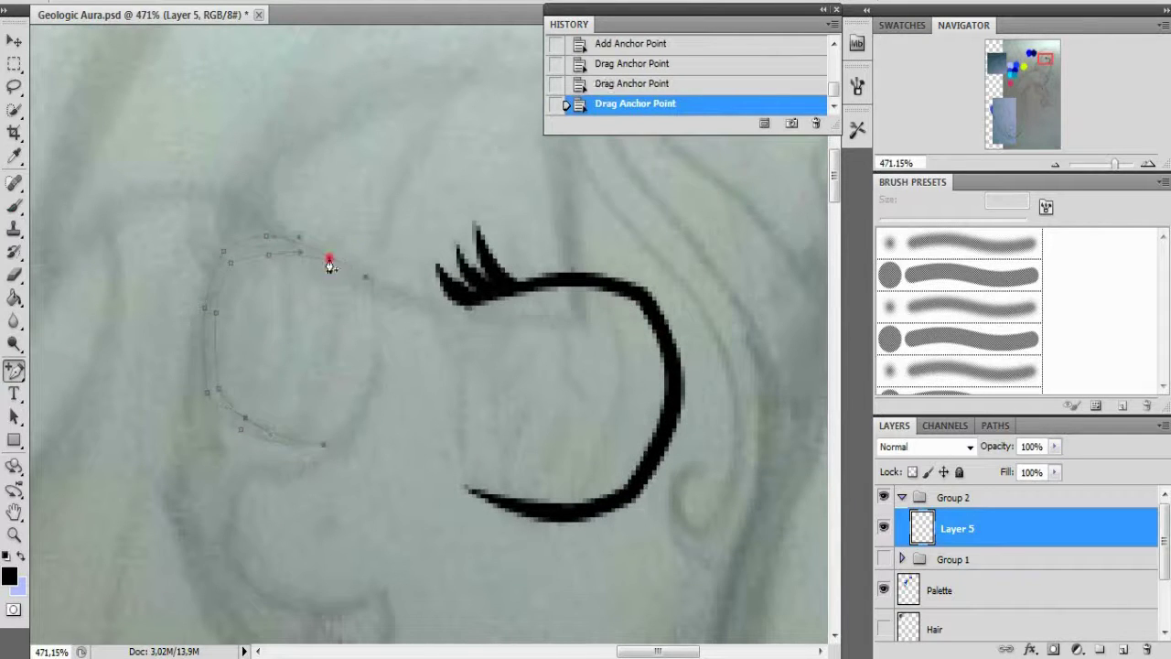
# - Convert the smaller eye's path to a selection, invert it, fill the outline black with the Paint Bucket and deselect
pyautogui.hotkey('ctrl', 'Return')
pyautogui.hotkey('shift', 'ctrl', 'i')
pyautogui.press('g')
pyautogui.click(219, 300)
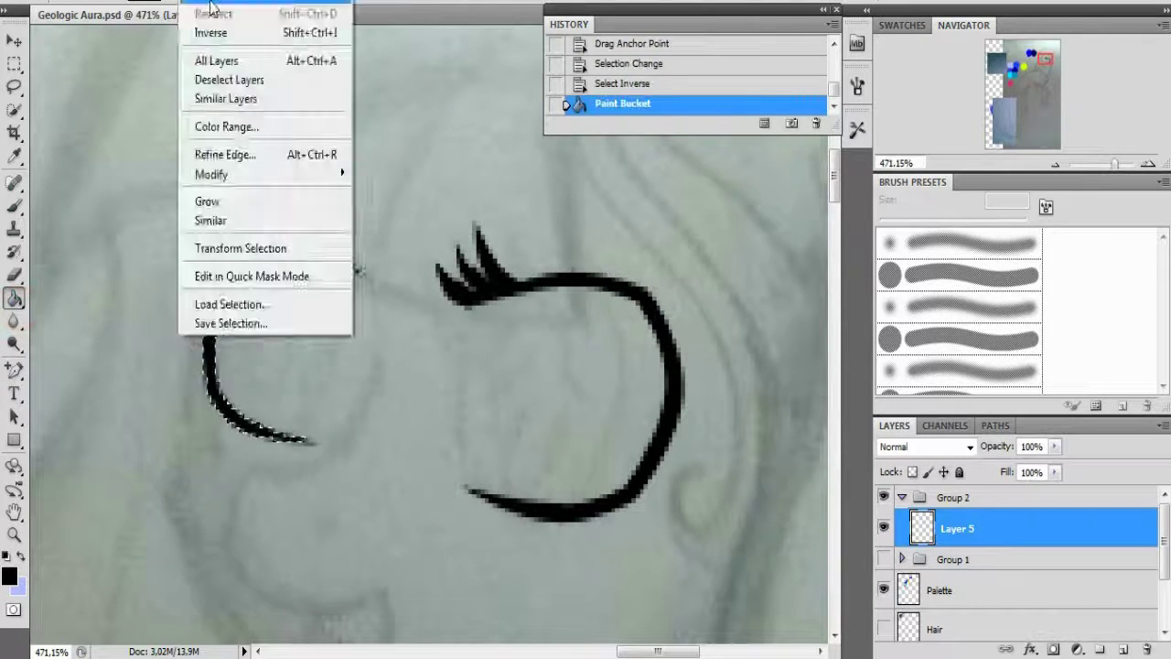
pyautogui.hotkey('ctrl', 'd')
# - Try adding three black eyelashes above the smaller eye's inner corner by tracing and filling them, and deselect
pyautogui.scroll(-1, 224, 253)
pyautogui.scroll(2, 224, 253)
pyautogui.press('p')
pyautogui.click(331, 251)
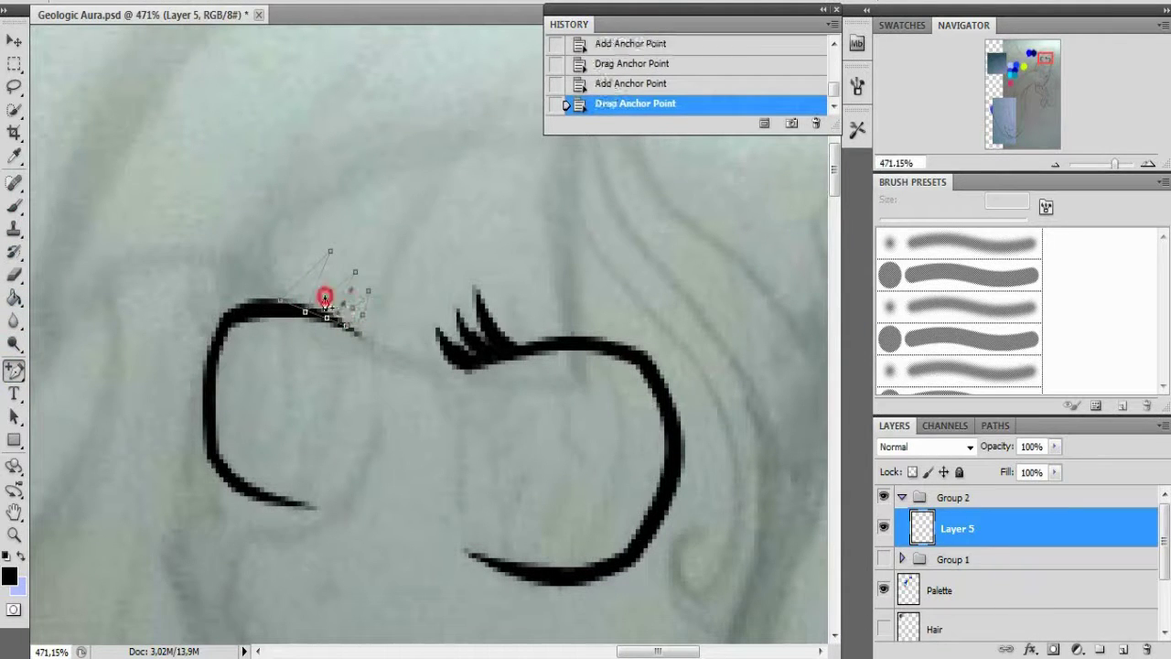
pyautogui.rightClick(322, 293)
pyautogui.click(332, 439)
pyautogui.press('Return')
pyautogui.click(216, 3)
pyautogui.click(210, 32)
pyautogui.press('g')
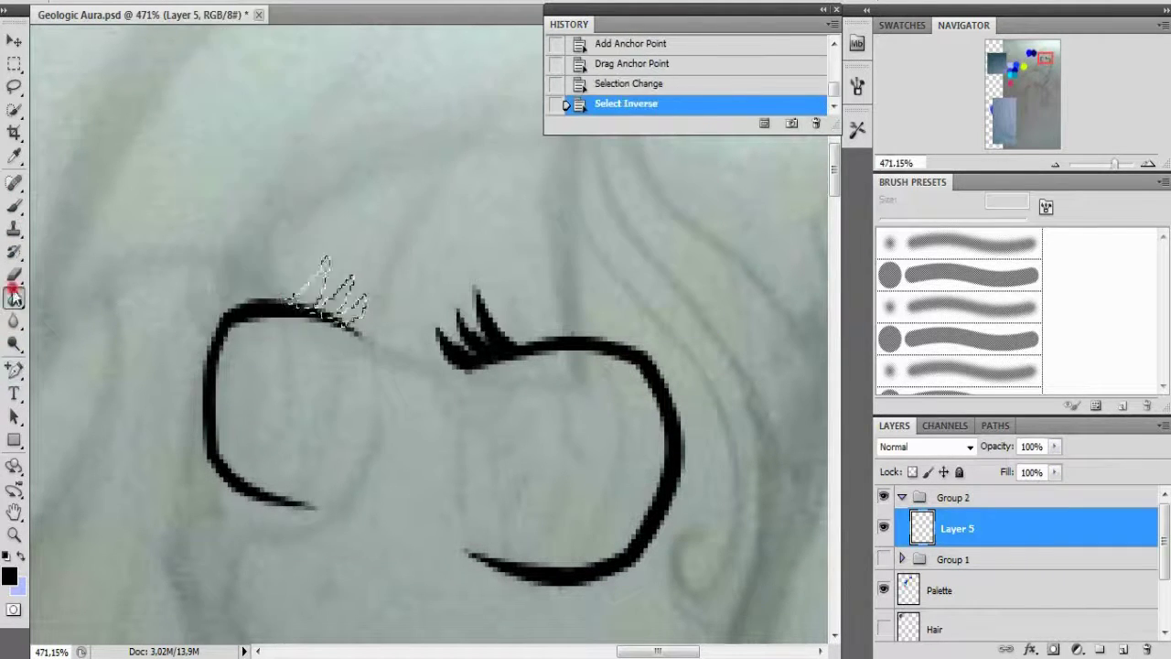
pyautogui.click(359, 310)
pyautogui.click(217, 2)
pyautogui.click(217, 3)
# - Lasso the whole smaller eye with its lashes and nudge it slightly with the Move tool
pyautogui.scroll(-2, 73, 82)
pyautogui.moveTo(271, 514); pyautogui.dragTo(147, 242)
pyautogui.press('v')
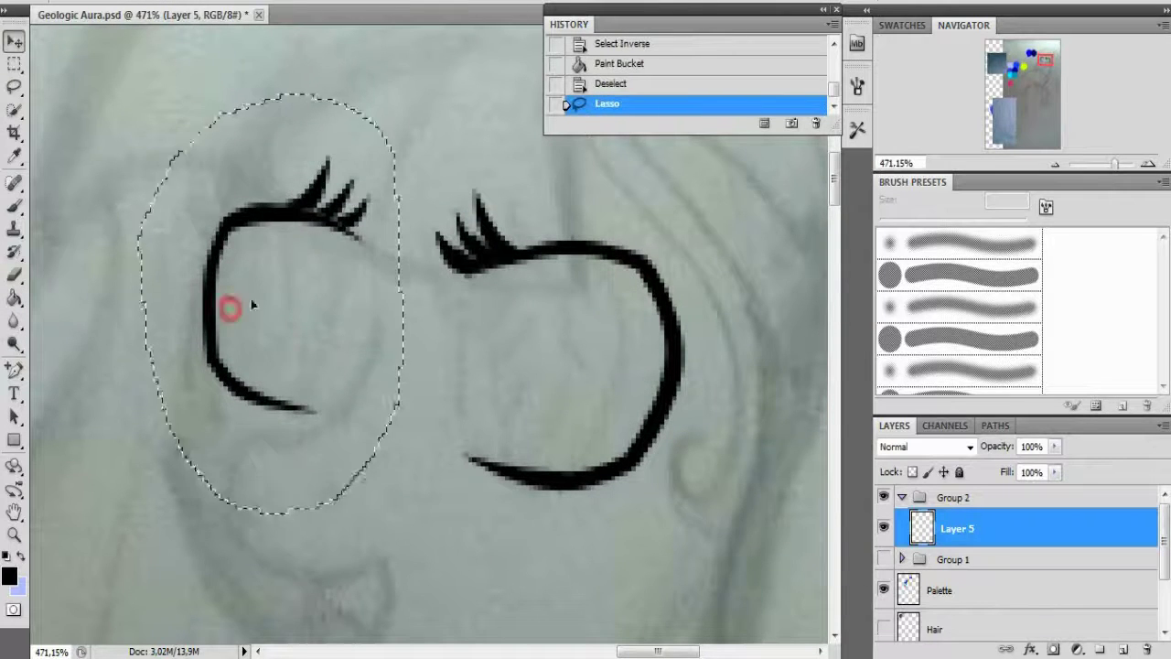
pyautogui.moveTo(230, 309); pyautogui.dragTo(233, 314)
# - Undo the smaller eye's move, lasso selection and inner-corner lash fill, and clear the remaining lash selection
pyautogui.scroll(1, 233, 314)
pyautogui.hotkey('ctrl', 'alt', 'z')
pyautogui.hotkey('ctrl', 'alt', 'z')
pyautogui.hotkey('ctrl', 'alt', 'z')
pyautogui.hotkey('ctrl', 'alt', 'z')
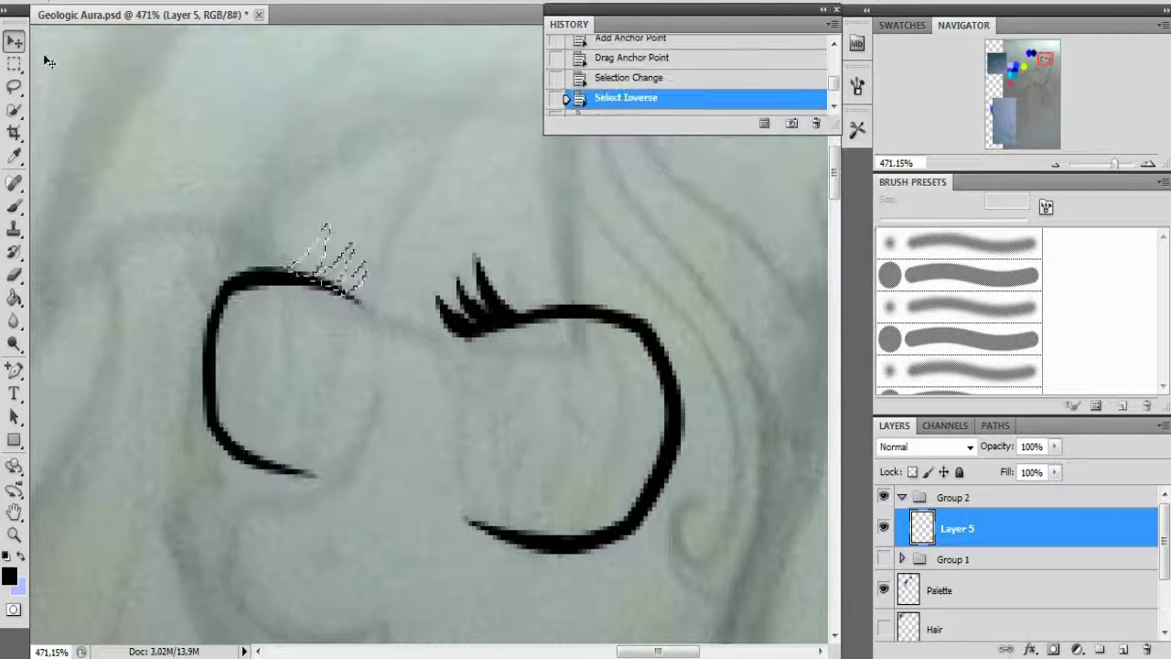
pyautogui.click(216, 3)
pyautogui.click(210, 1)
# - Trace three curved eyelashes as a pen path at the smaller eye's upper outer corner
pyautogui.press('p')
pyautogui.click(191, 203)
pyautogui.click(180, 240)
pyautogui.click(229, 282)
pyautogui.click(221, 299)
pyautogui.click(179, 280)
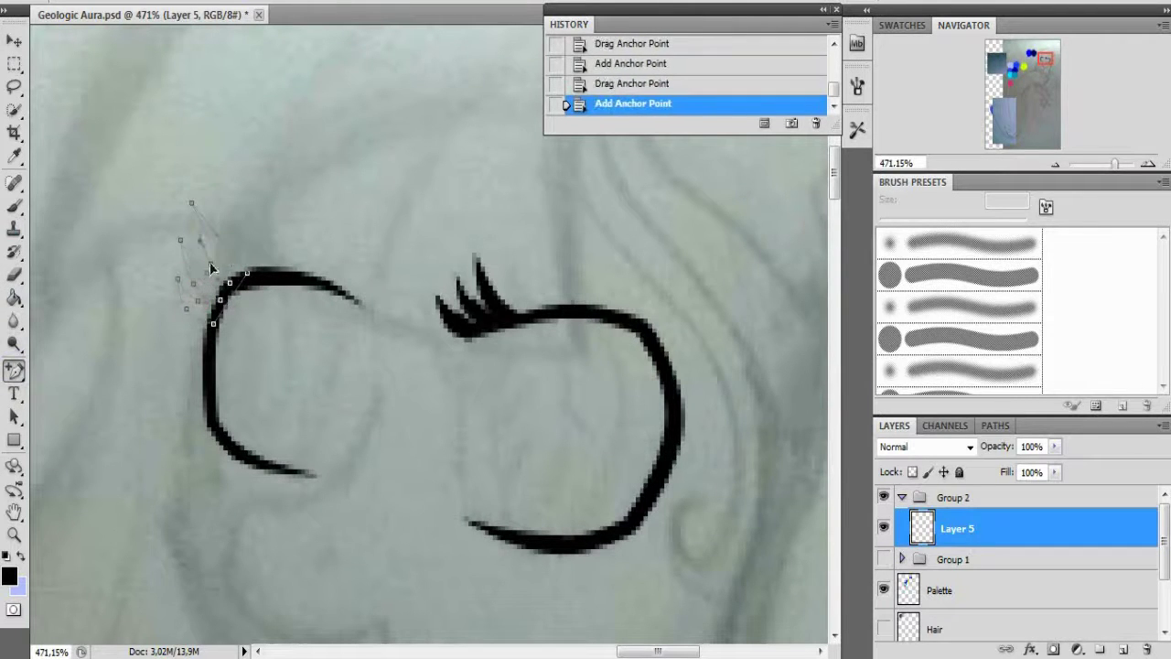
# - Convert the outer lash path to a selection, invert it, fill the lashes black with the Paint Bucket and deselect
pyautogui.rightClick(348, 253)
pyautogui.click(392, 342)
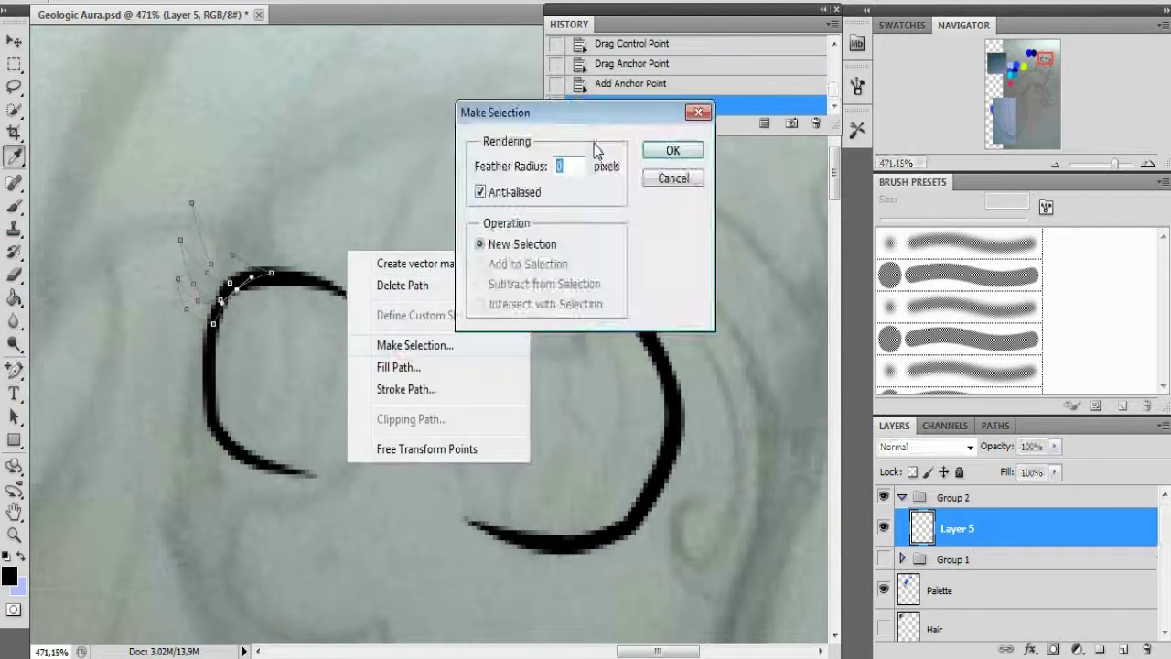
pyautogui.click(677, 149)
pyautogui.click(217, 3)
pyautogui.click(220, 31)
pyautogui.press('g')
pyautogui.click(224, 283)
pyautogui.click(239, 271)
pyautogui.click(217, 2)
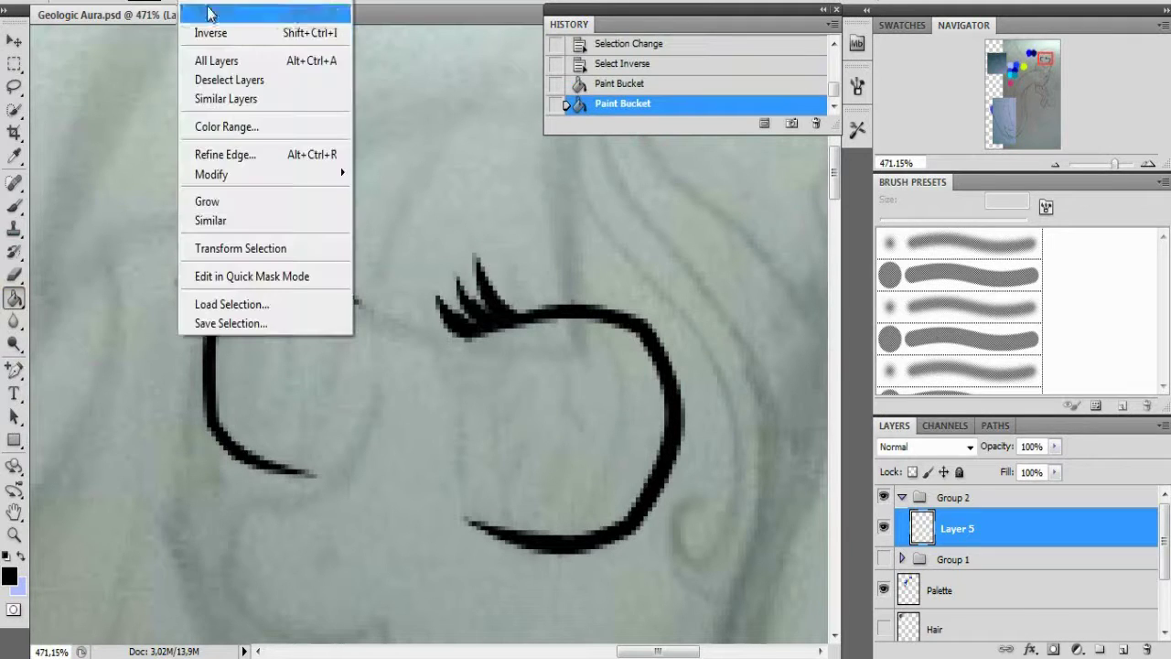
pyautogui.click(229, 11)
# - Create a new layer beneath Layer 5 and set the foreground colour to white for the eyeballs
pyautogui.click(1123, 649)
pyautogui.hotkey('ctrl', '[')
pyautogui.rightClick(16, 374)
pyautogui.click(79, 368)
pyautogui.click(9, 574)
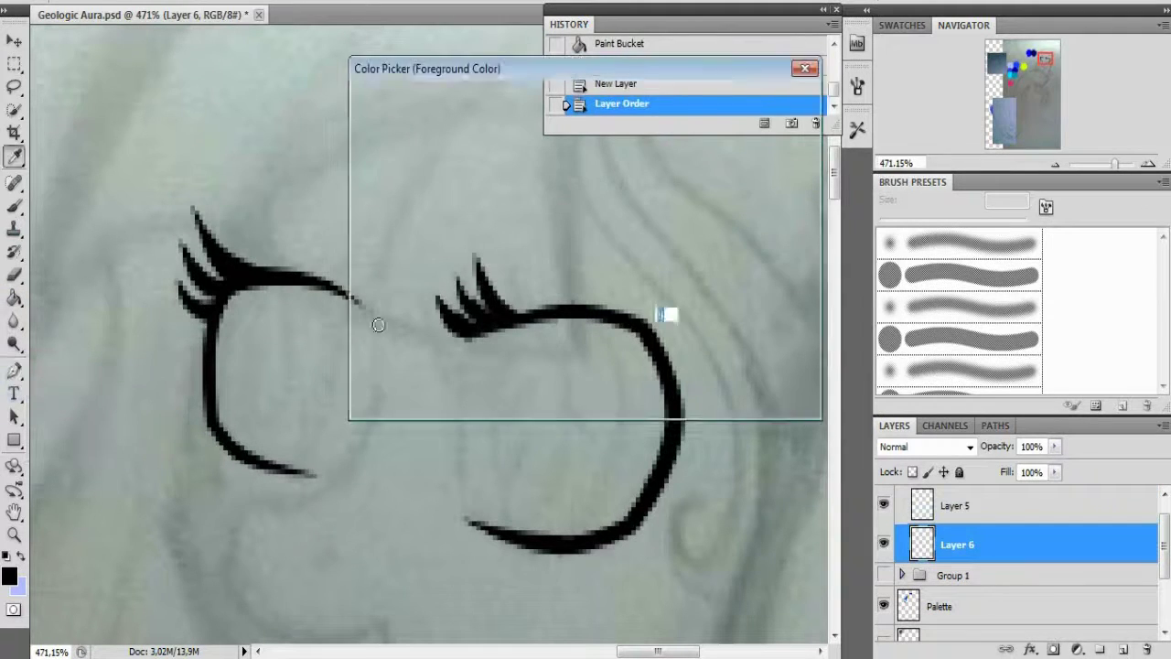
pyautogui.press('Return')
# - Trace a closed path around the larger eye's interior and add anchor points to curve it along the black outline
pyautogui.click(469, 331)
pyautogui.rightClick(16, 373)
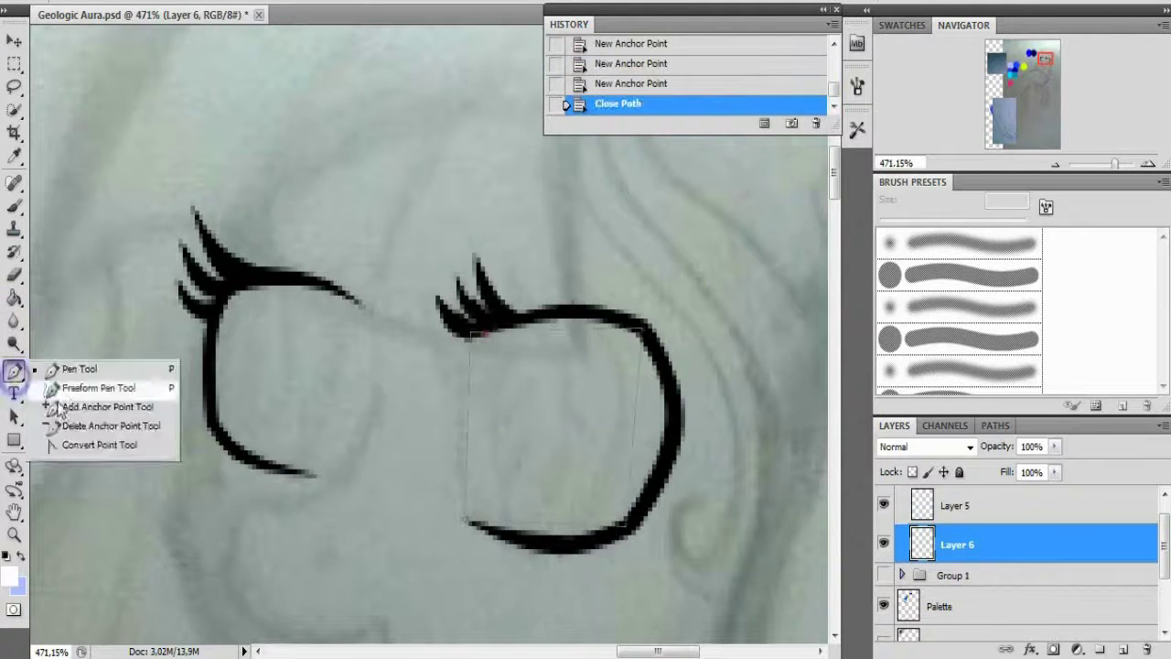
pyautogui.click(83, 400)
pyautogui.click(677, 426)
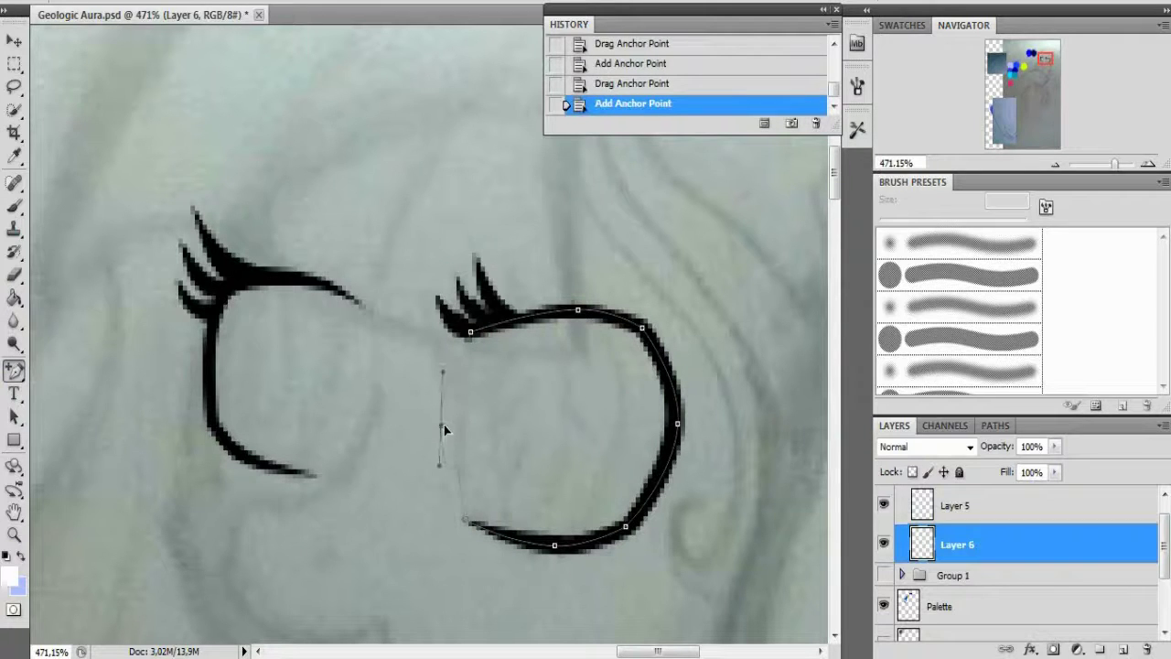
# - Trace a closed path around the smaller eye's interior and bend its sides to follow the eye shape
pyautogui.press('p')
pyautogui.click(223, 286)
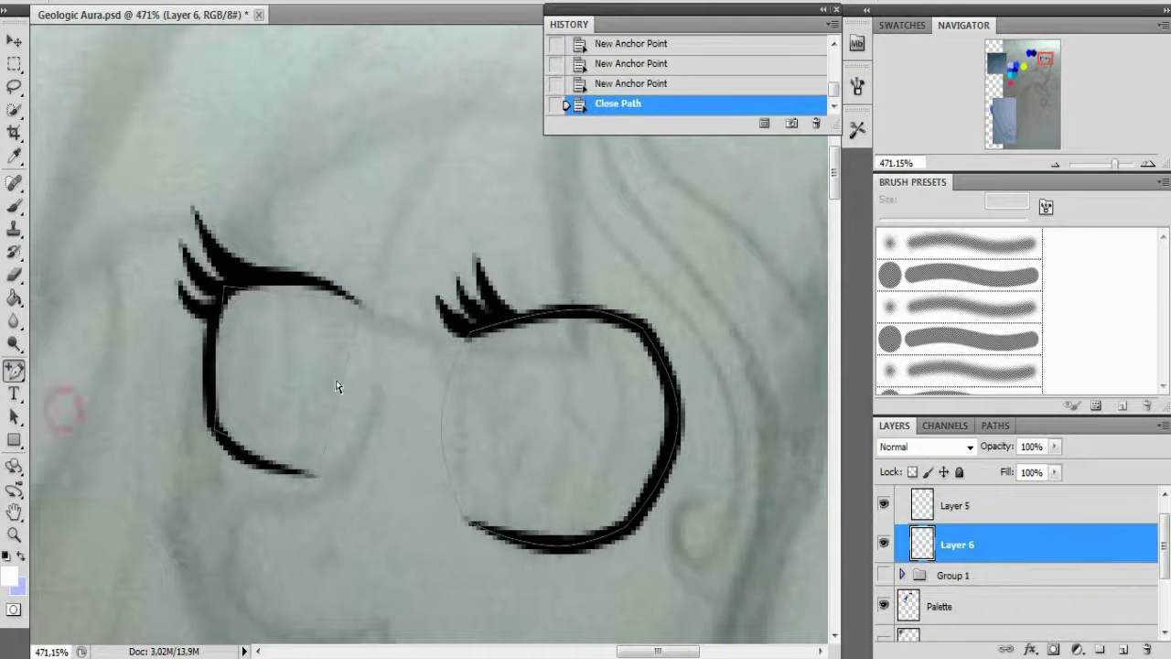
pyautogui.click(338, 392)
pyautogui.moveTo(339, 392); pyautogui.dragTo(361, 399)
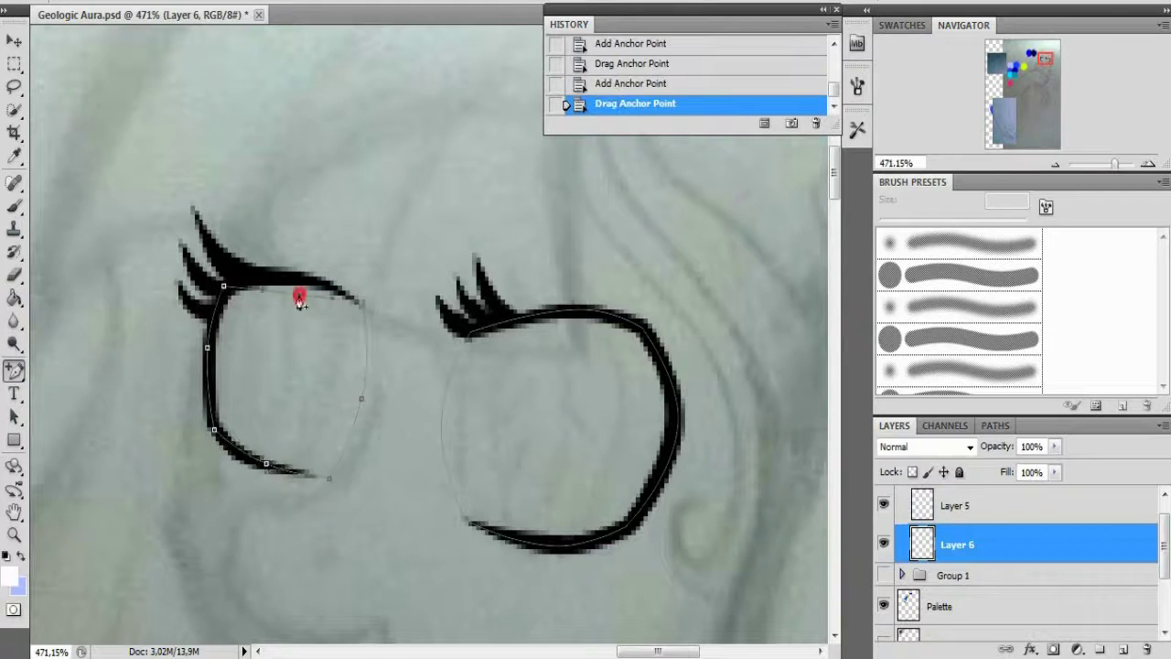
# - Convert both eye paths to a selection, invert it, fill the eyeballs white on Layer 6 and deselect
pyautogui.rightClick(435, 256)
pyautogui.click(517, 348)
pyautogui.hotkey('ctrl', 'shift', 'i')
pyautogui.press('g')
pyautogui.doubleClick(524, 431)
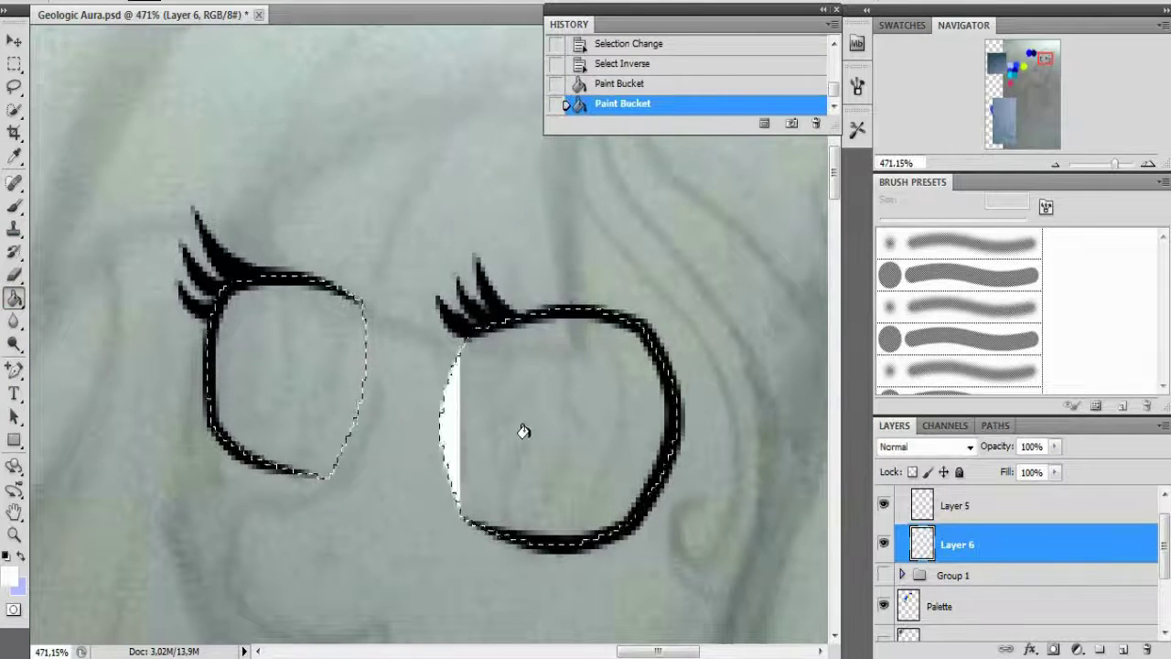
pyautogui.hotkey('ctrl', 'd')
# - Hide Layer 6 and draw a tall white ellipse over the larger eye with the Ellipse tool
pyautogui.scroll(-1, 523, 431)
pyautogui.click(882, 544)
pyautogui.rightClick(14, 440)
pyautogui.click(87, 500)
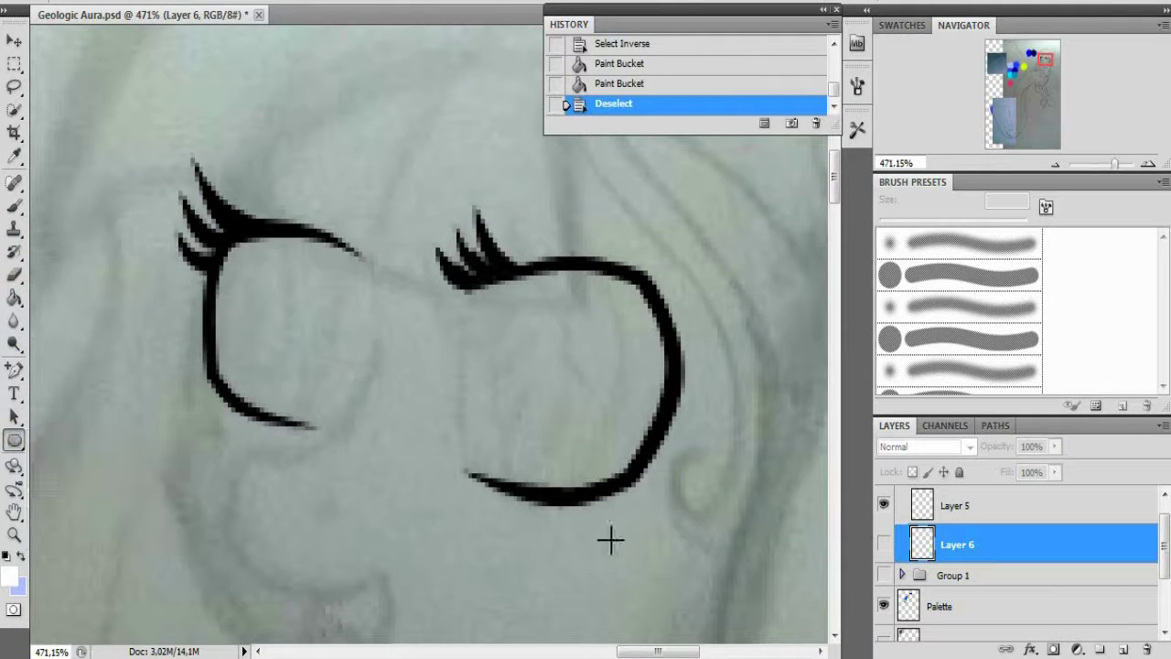
pyautogui.moveTo(615, 532); pyautogui.dragTo(416, 211)
# - Sample bright blue from the palette, undo the white ellipse and draw a tall blue iris ellipse over the larger eye
pyautogui.click(1025, 57)
pyautogui.press('i')
pyautogui.click(444, 287)
pyautogui.moveTo(1025, 57); pyautogui.dragTo(1047, 61)
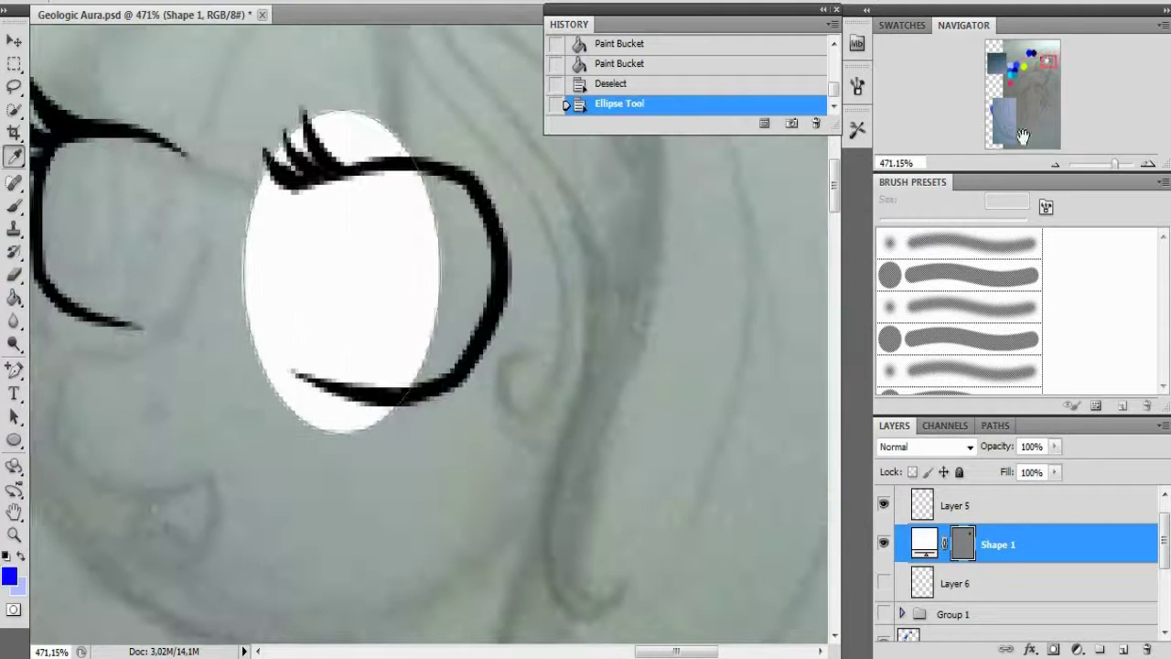
pyautogui.click(631, 86)
pyautogui.press('u')
pyautogui.moveTo(439, 461); pyautogui.dragTo(243, 110)
# - Draw and tilt a blue iris ellipse over the smaller eye, and add black pupil ellipses over both irises
pyautogui.click(1038, 58)
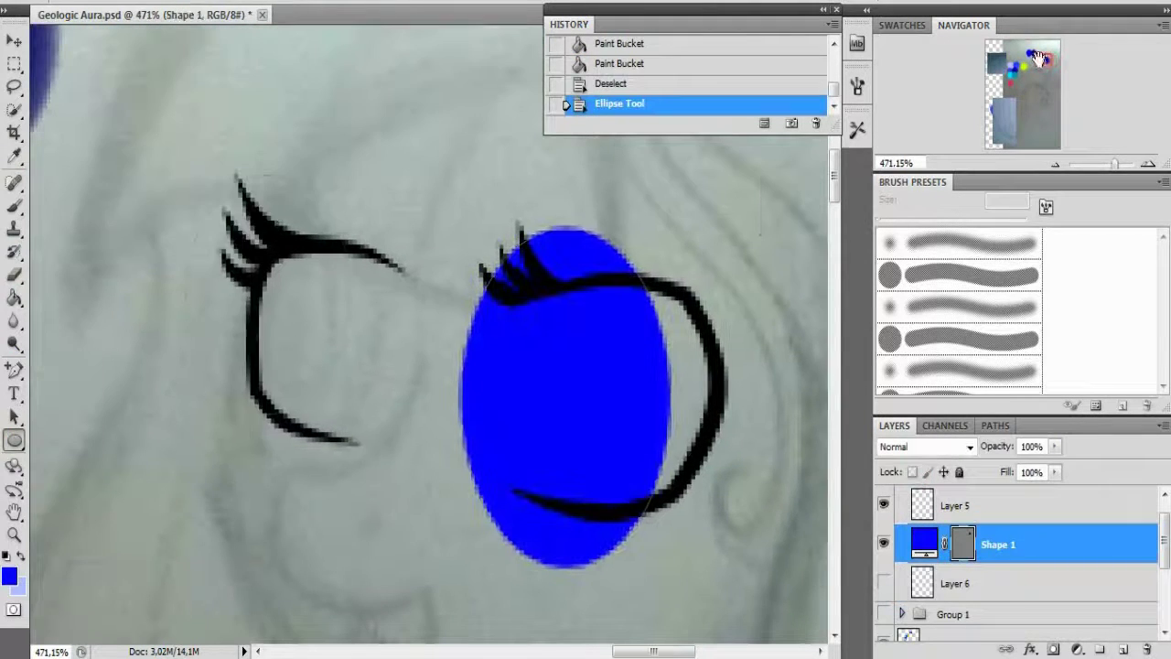
pyautogui.moveTo(365, 480)
pyautogui.mouseDown()
pyautogui.moveTo(183, 172)
pyautogui.moveTo(196, 160)
pyautogui.mouseUp()
pyautogui.click(209, 295)
pyautogui.press('Return')
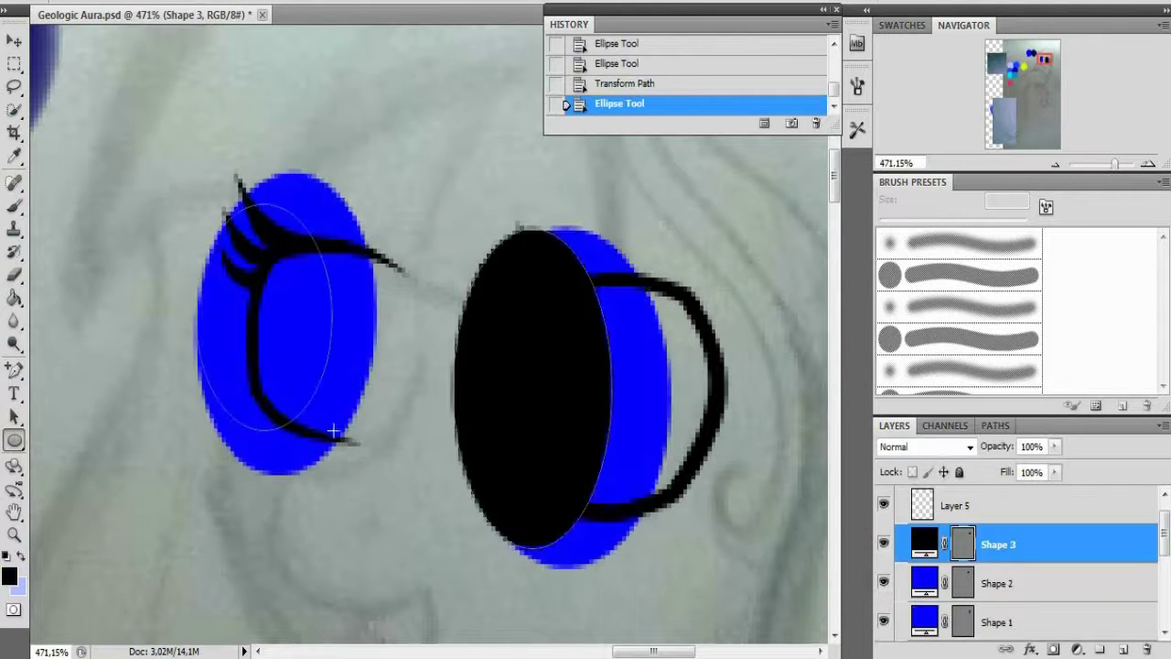
# - Create clipping masks for Shape 1 to Shape 4 so the irises and pupils are clipped to the white Layer 6
pyautogui.rightClick(997, 592)
pyautogui.click(1067, 335)
pyautogui.rightClick(997, 552)
pyautogui.click(1066, 335)
pyautogui.rightClick(997, 531)
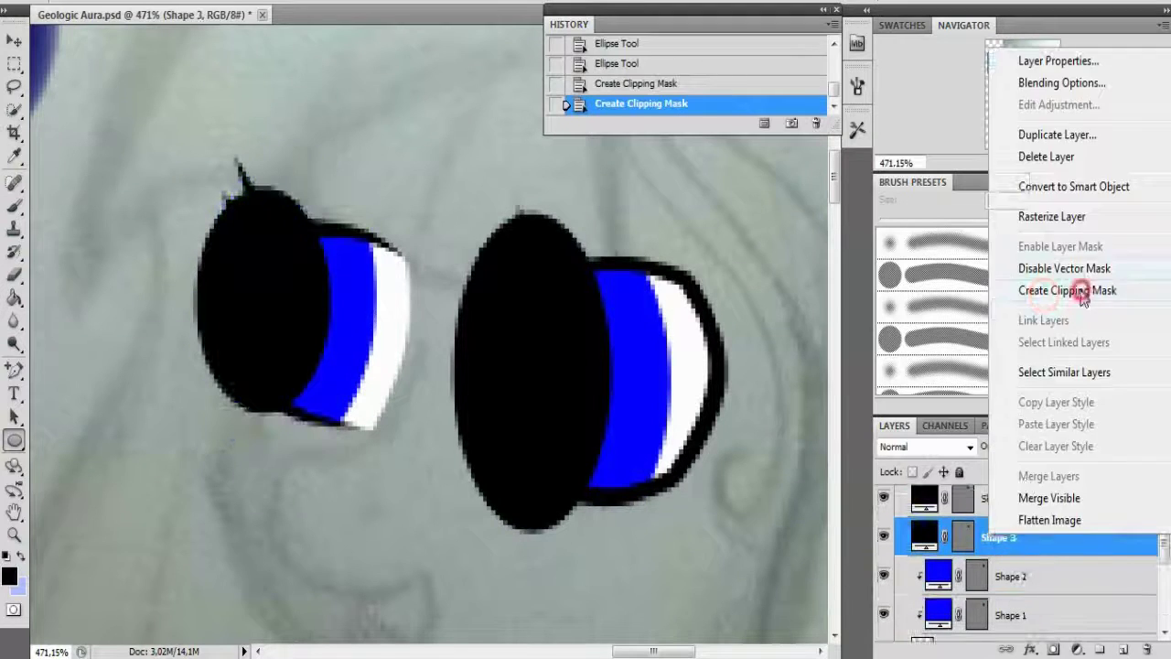
pyautogui.click(1066, 335)
pyautogui.rightClick(997, 521)
pyautogui.click(1067, 335)
# - Reposition the smaller eye's iris and pupil and rotate the pupil slightly clockwise with Free Transform
pyautogui.keyDown('ctrl'); pyautogui.click(362, 359); pyautogui.keyUp('ctrl')
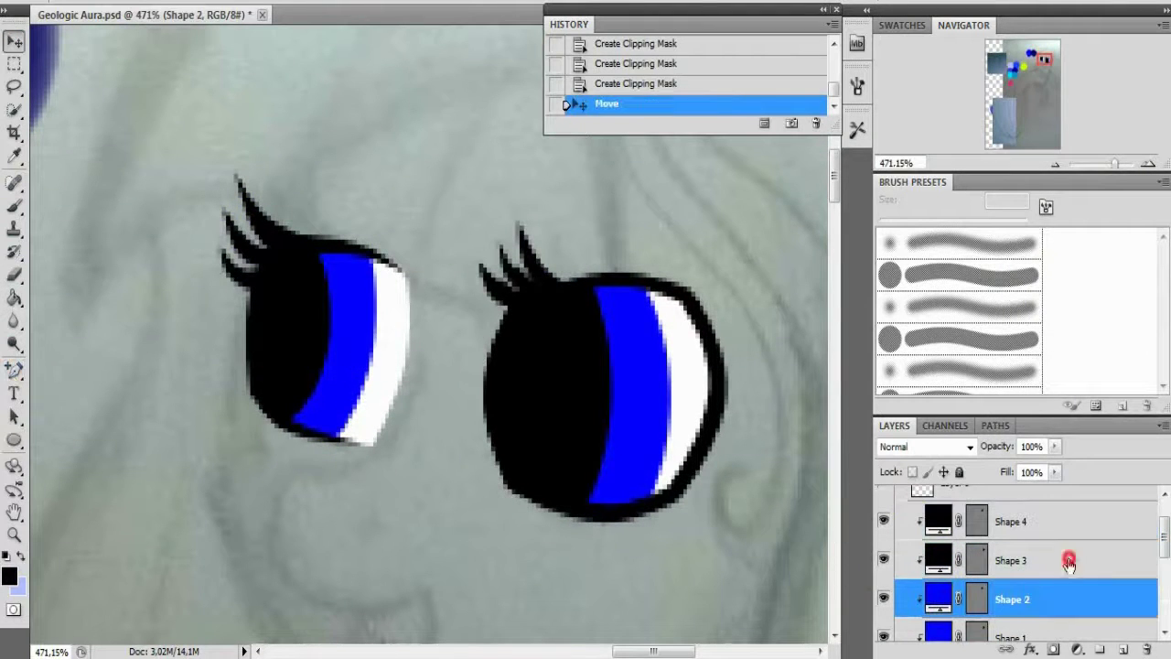
pyautogui.keyDown('ctrl'); pyautogui.click(274, 348); pyautogui.keyUp('ctrl')
pyautogui.hotkey('ctrl', 't')
pyautogui.moveTo(219, 169); pyautogui.dragTo(198, 142)
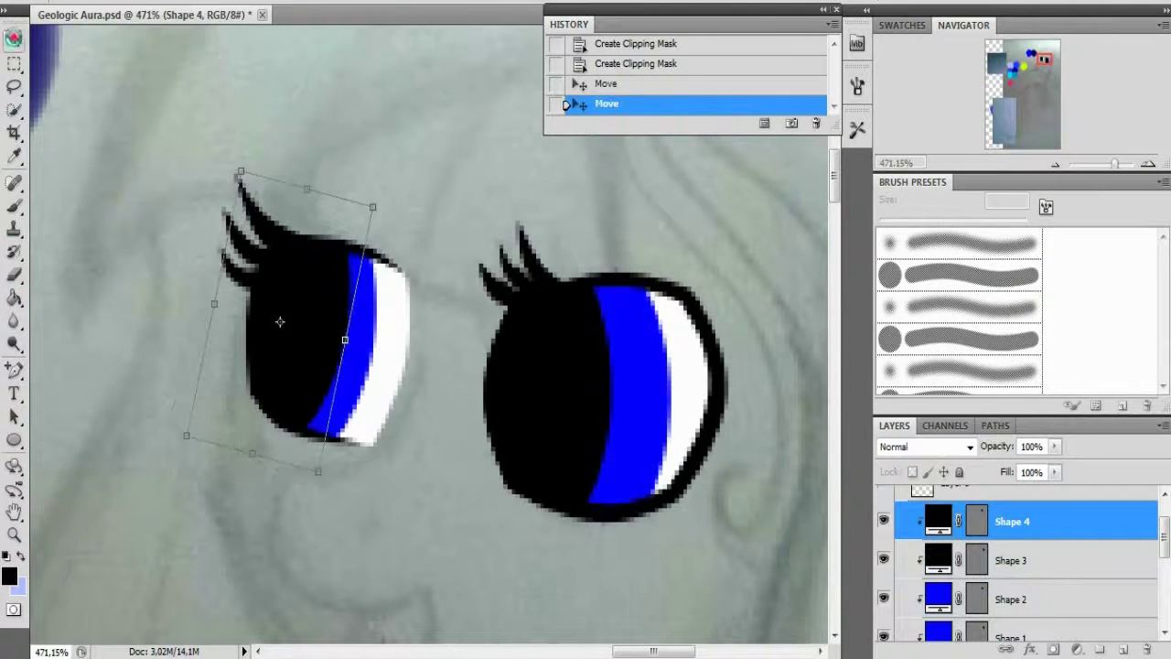
pyautogui.press('Return')
# - Show Group 1 and touch up the white eye fill on Layer 6 with a 13 px Eraser
pyautogui.scroll(-3, 888, 567)
pyautogui.click(884, 593)
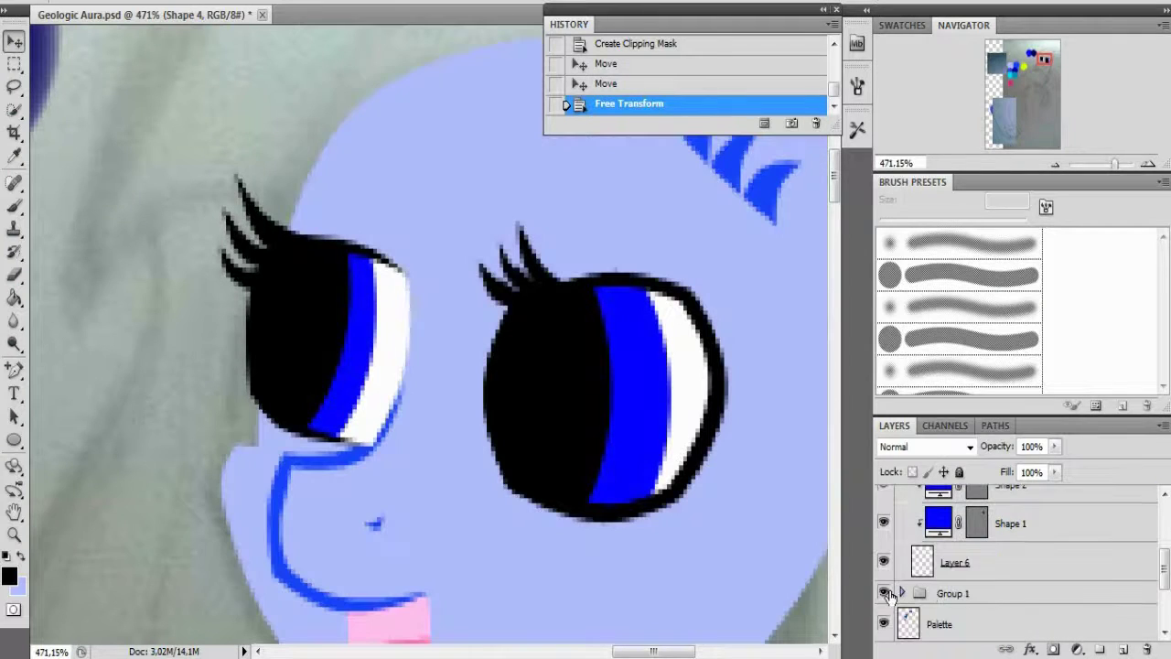
pyautogui.click(1041, 577)
pyautogui.press('b')
pyautogui.scroll(1, 387, 522)
pyautogui.scroll(-1, 1006, 567)
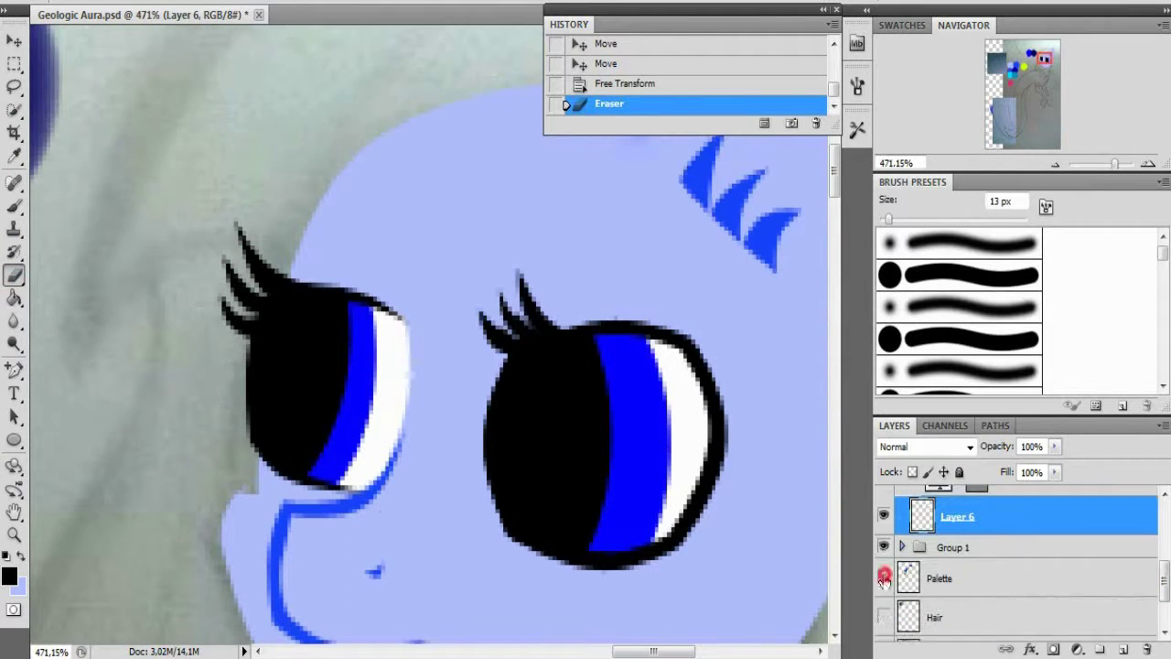
# - Expand Group 1, find the head's Layer 2 and select the light-blue head fill with the Magic Wand
pyautogui.click(902, 501)
pyautogui.click(884, 532)
pyautogui.click(884, 532)
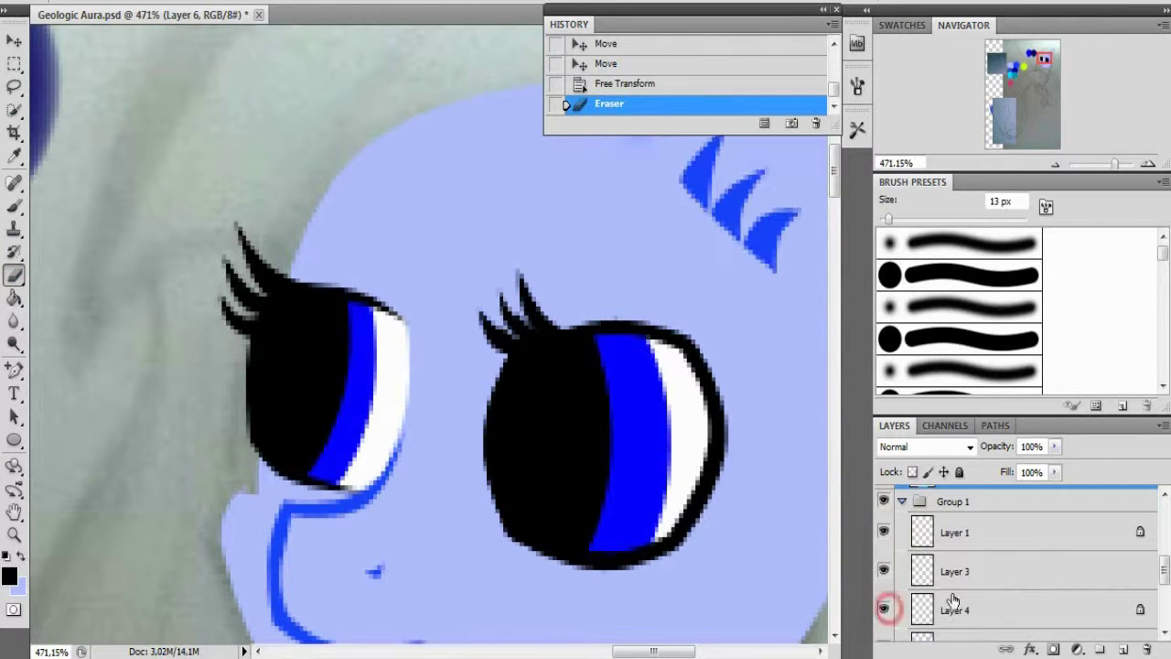
pyautogui.scroll(-1, 952, 599)
pyautogui.click(957, 622)
pyautogui.rightClick(14, 108)
pyautogui.click(82, 125)
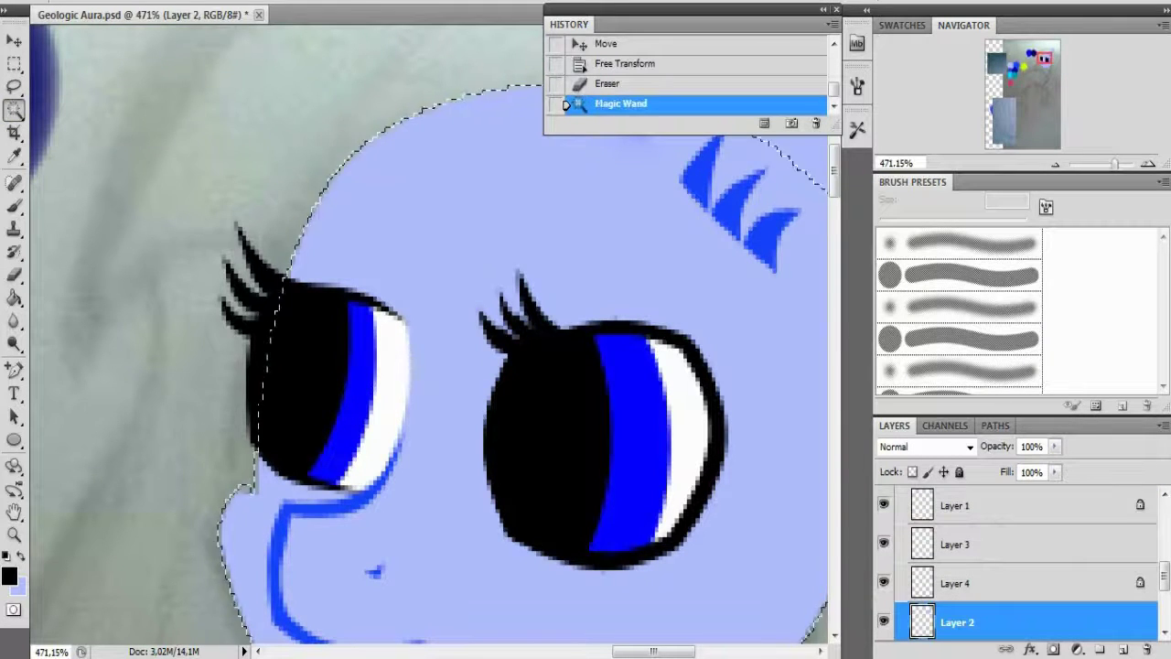
# - Try to erase part of the smaller eye's fill on Layer 6 within the current head selection
pyautogui.hotkey('alt', 's')
pyautogui.press('Escape')
pyautogui.scroll(2, 1006, 567)
pyautogui.click(957, 582)
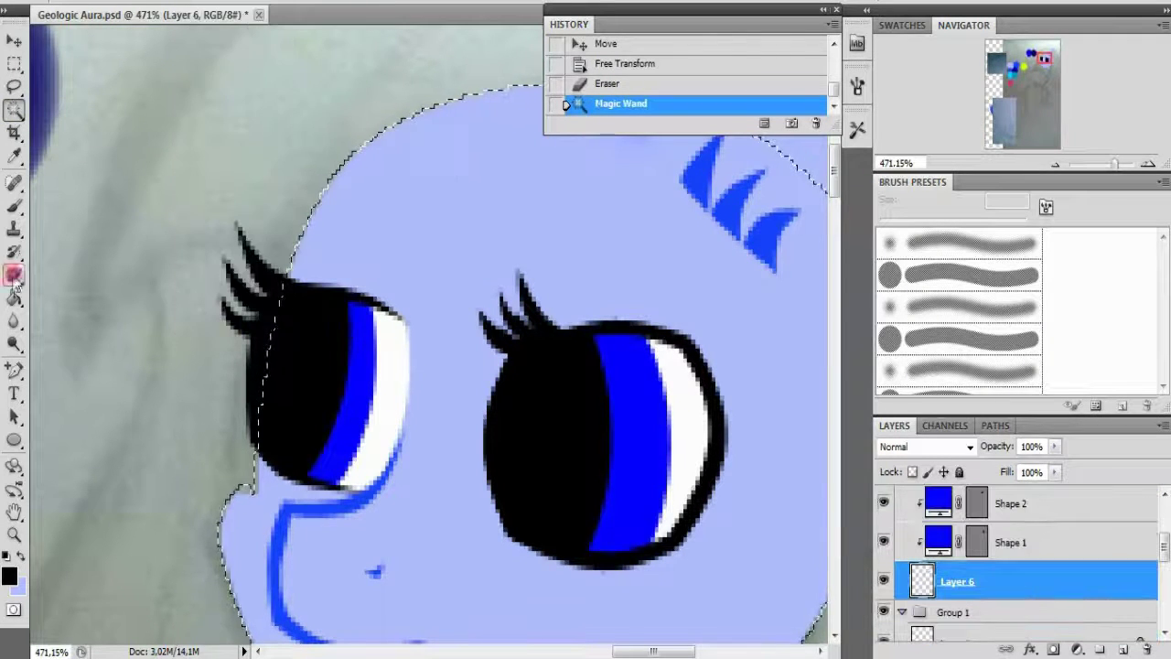
pyautogui.click(14, 274)
pyautogui.moveTo(274, 311); pyautogui.dragTo(293, 357)
pyautogui.hotkey('ctrl', 'z')
# - Invert the head selection and erase the smaller eye's fill on Layer 6 where it extends past the head
pyautogui.scroll(-2, 1006, 567)
pyautogui.scroll(2, 1006, 567)
pyautogui.click(931, 583)
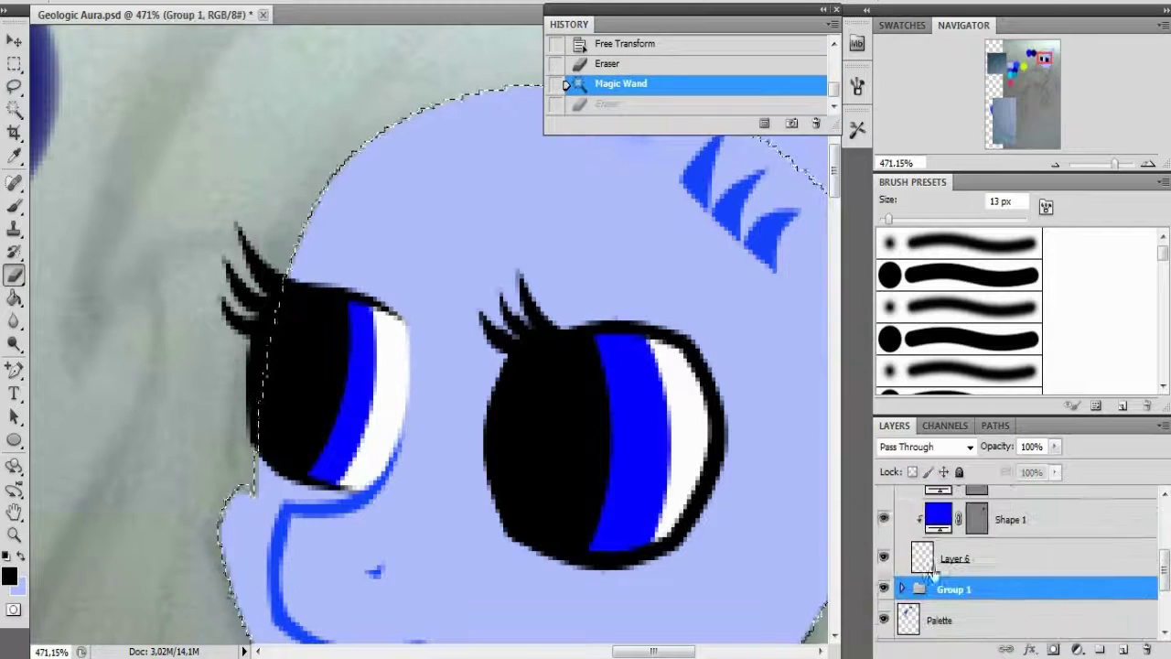
pyautogui.click(942, 558)
pyautogui.hotkey('ctrl', 'shift', 'i')
pyautogui.moveTo(214, 308); pyautogui.dragTo(266, 384)
# - Erase the smaller eye's black outline on Layer 5 where it extends past the head and clear the selection
pyautogui.scroll(3, 1030, 544)
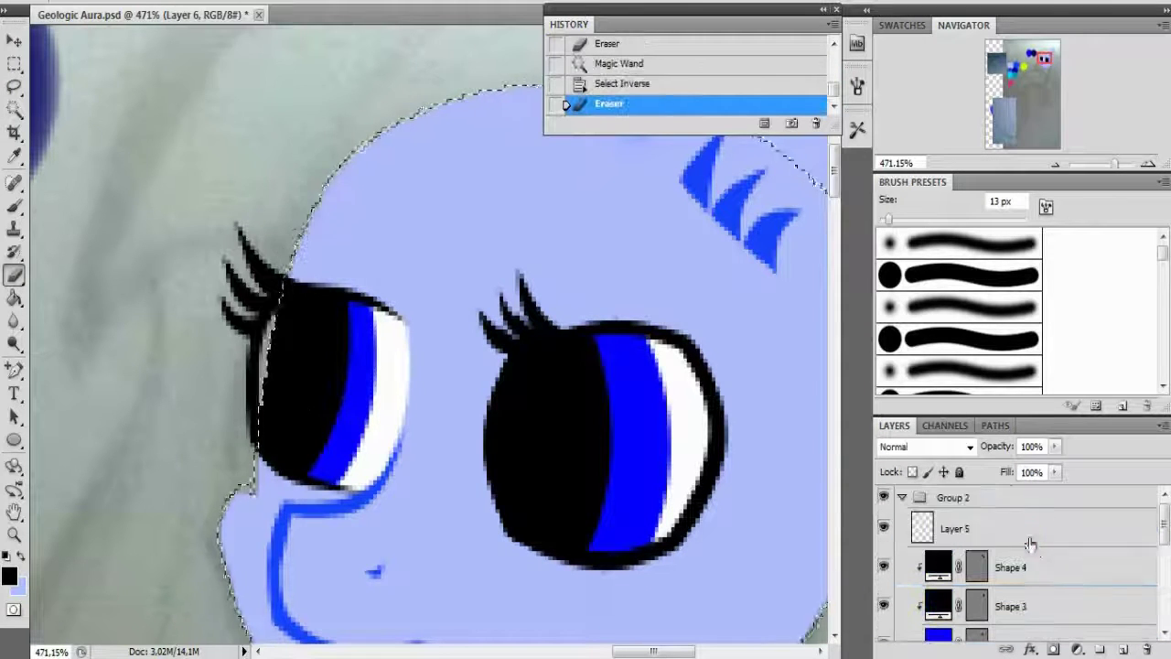
pyautogui.click(1030, 542)
pyautogui.moveTo(251, 324); pyautogui.dragTo(266, 366)
pyautogui.hotkey('alt', 's')
pyautogui.press('d')
# - Try to select the smaller eye's lashes on Layer 5 with the Magic Wand and Quick Selection tools
pyautogui.press('w')
pyautogui.click(242, 405)
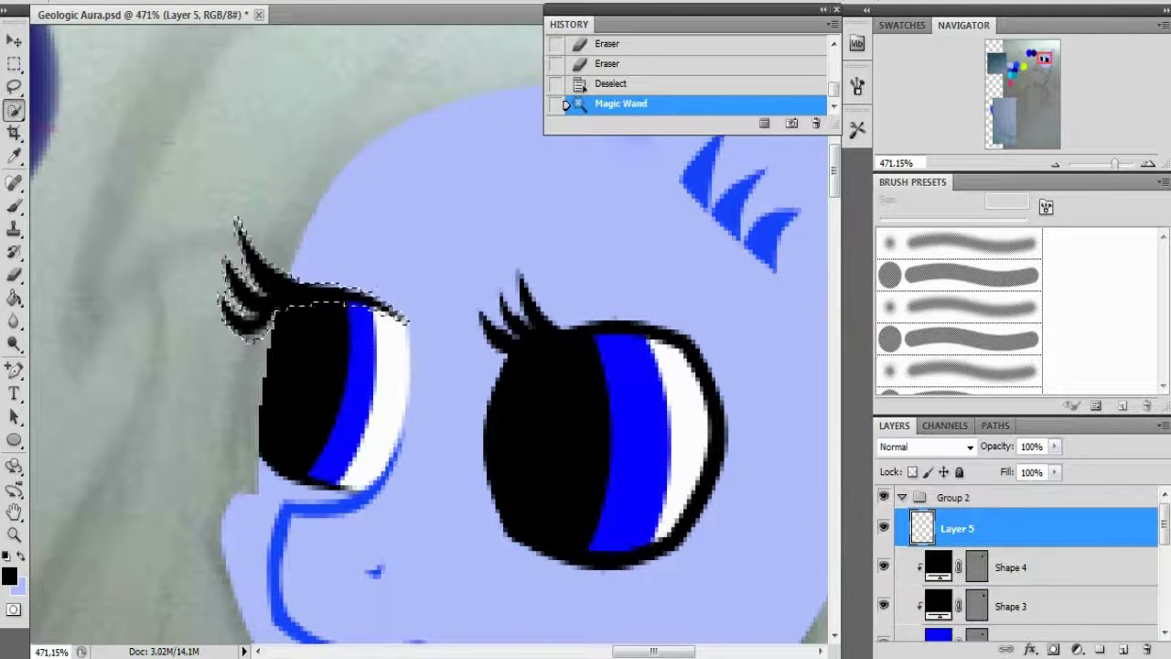
pyautogui.click(219, 256)
pyautogui.hotkey('alt', 't')
pyautogui.press('Escape')
pyautogui.hotkey('ctrl', 'd')
pyautogui.rightClick(358, 112)
pyautogui.press('Escape')
pyautogui.click(274, 320)
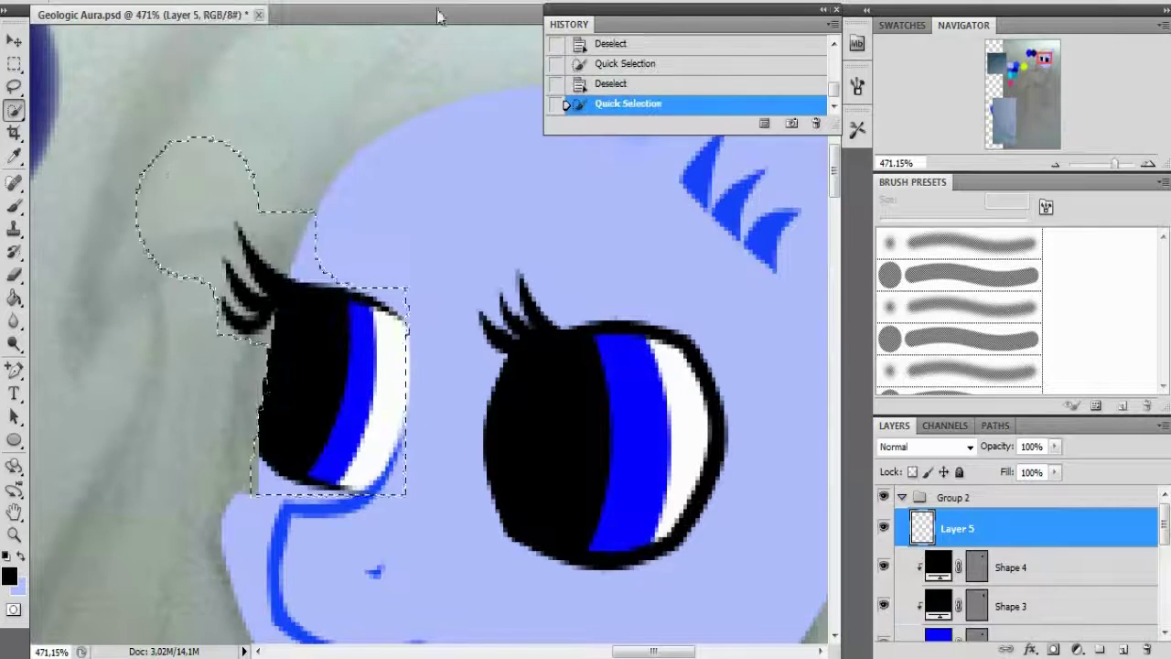
pyautogui.hotkey('alt', 'e')
pyautogui.press('Escape')
pyautogui.hotkey('ctrl', 'd')
# - Select the smaller eye's lashes with the Rectangular Marquee, narrow them slightly with Free Transform, and deselect
pyautogui.press('m')
pyautogui.moveTo(179, 166); pyautogui.dragTo(291, 348)
pyautogui.hotkey('alt', 'e')
pyautogui.click(145, 322)
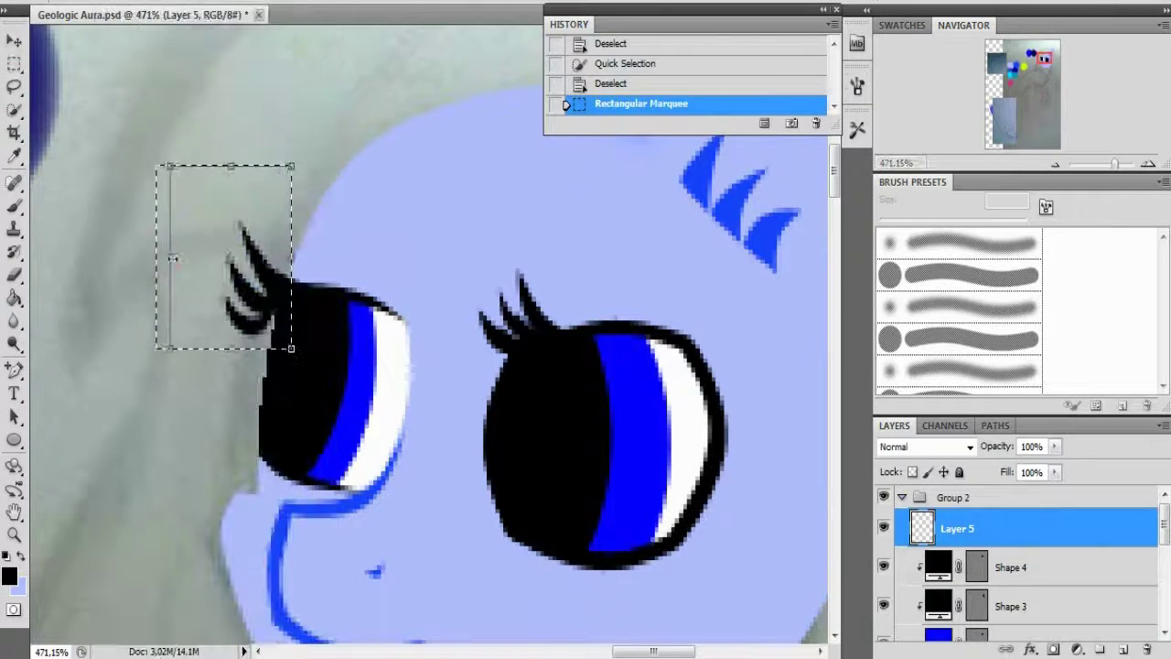
pyautogui.press('Return')
pyautogui.hotkey('alt', 'e')
pyautogui.press('Escape')
pyautogui.hotkey('alt', 's')
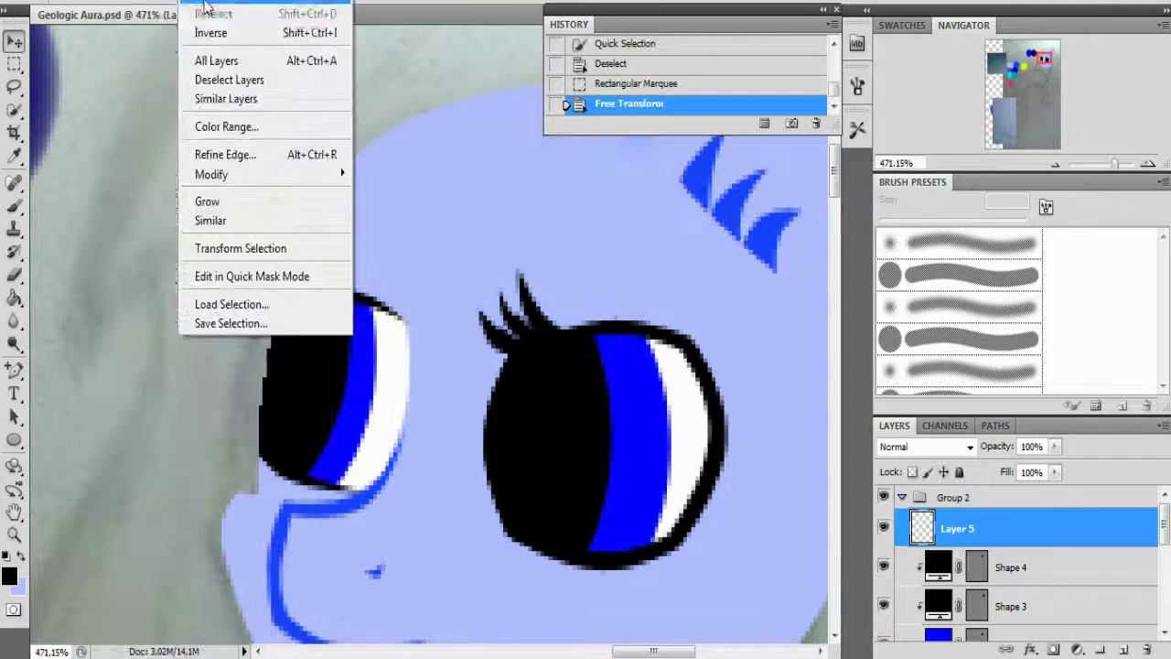
pyautogui.press('d')
# - Trace the smaller eye's outer edge with the Pen tool on Layer 5, paint the inverted selection black with the Brush, and deselect
pyautogui.scroll(-3, 482, 270)
pyautogui.scroll(2, 482, 270)
pyautogui.press('p')
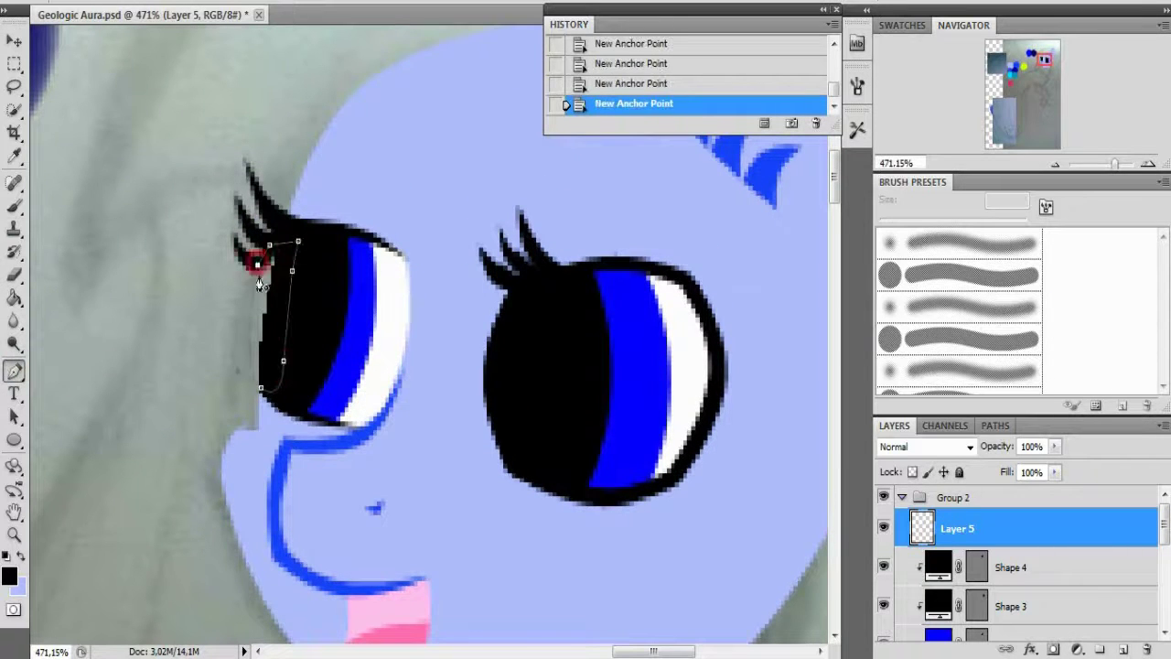
pyautogui.click(258, 272)
pyautogui.rightClick(336, 273)
pyautogui.hotkey('ctrl', 'Return')
pyautogui.hotkey('alt', 's')
pyautogui.press('i')
pyautogui.press('b')
pyautogui.hotkey('ctrl', 'd')
# - Sample the head's light blue as the foreground colour with the Eyedropper
pyautogui.scroll(-2, 593, 335)
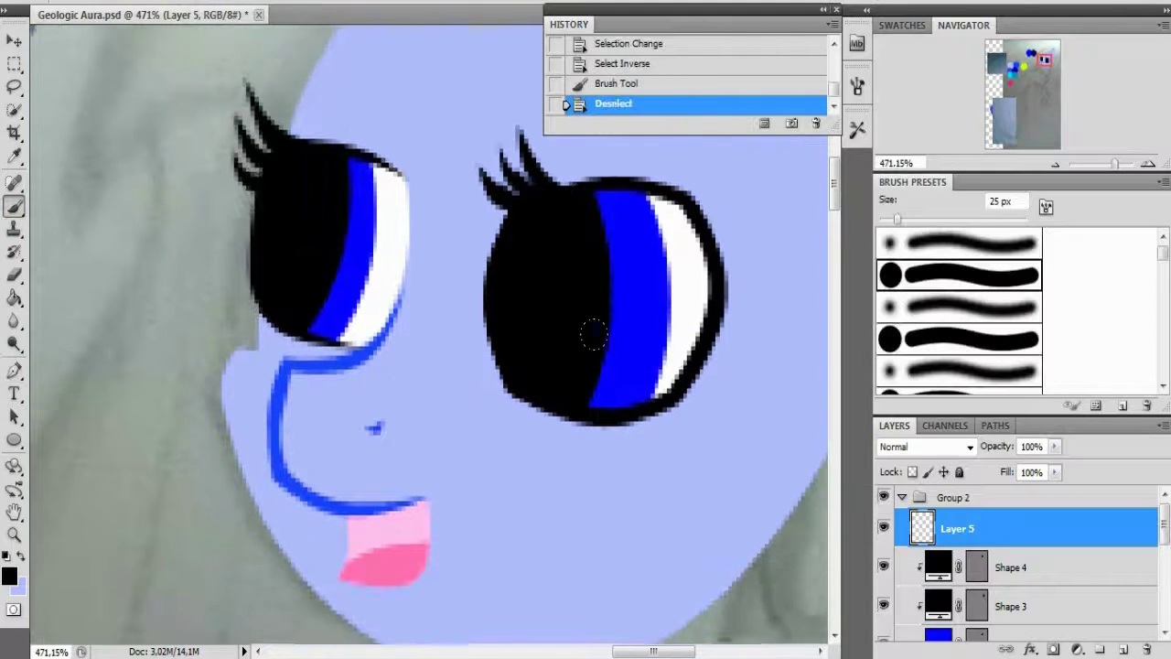
pyautogui.scroll(-3, 400, 387)
pyautogui.hscroll(2, 400, 386)
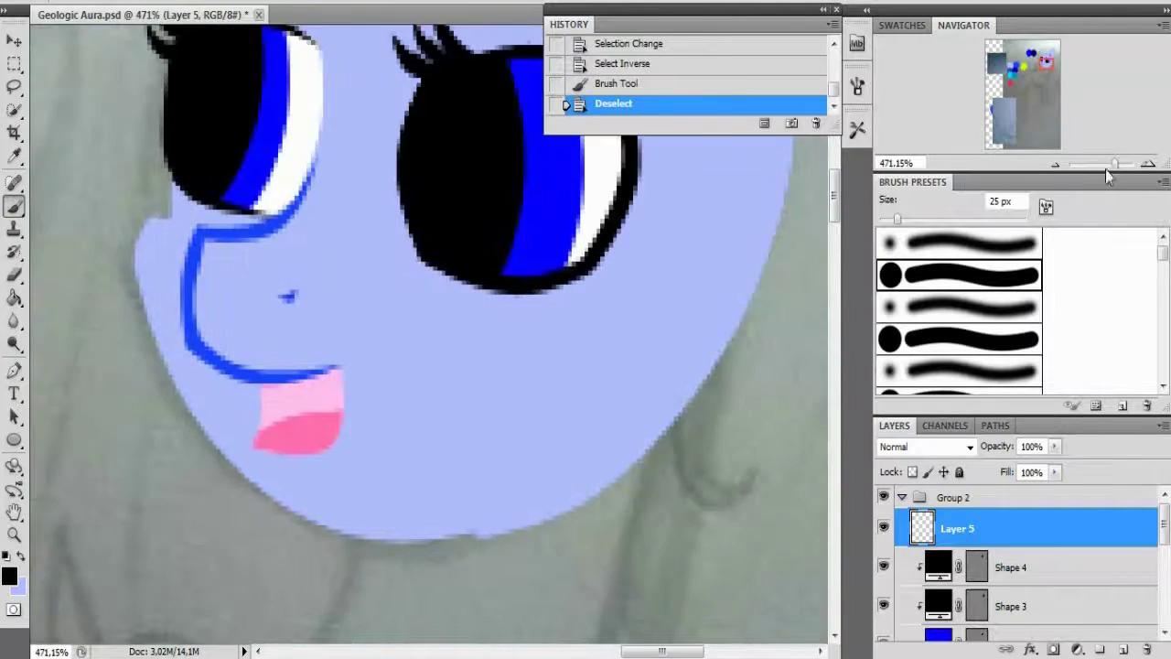
pyautogui.moveTo(1114, 163); pyautogui.dragTo(1108, 164)
pyautogui.press('i')
pyautogui.click(436, 449)
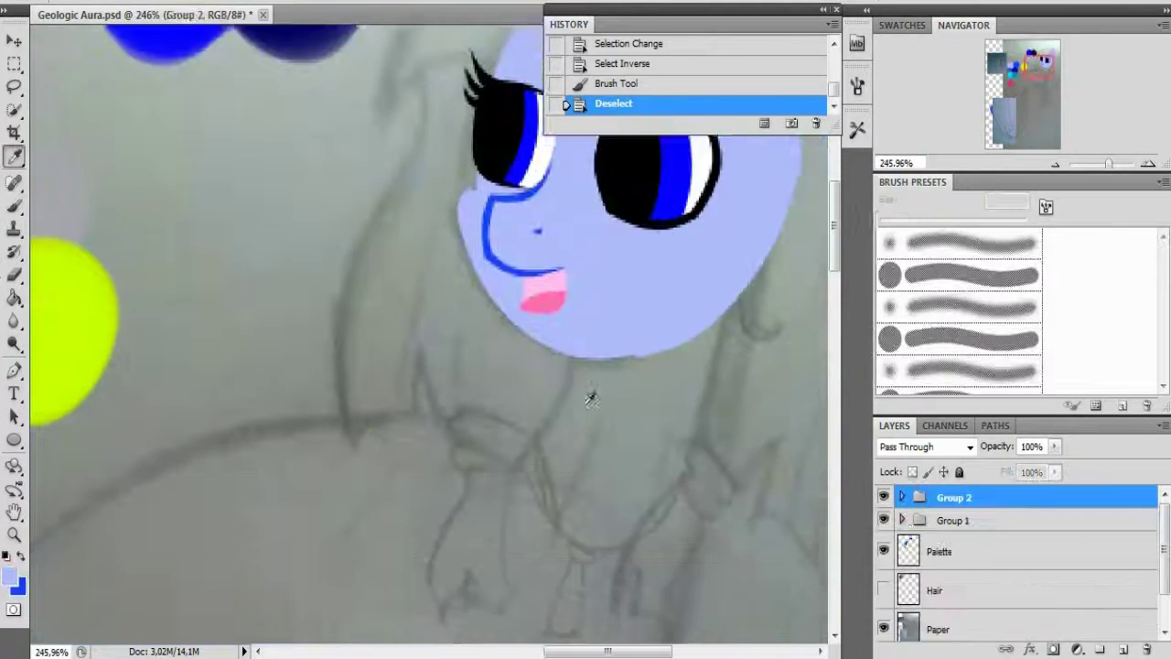
# - Expand Group 1 and create a new layer directly below the head's Layer 2
pyautogui.scroll(-3, 591, 400)
pyautogui.click(901, 497)
pyautogui.click(957, 531)
pyautogui.moveTo(1052, 85); pyautogui.dragTo(1046, 77)
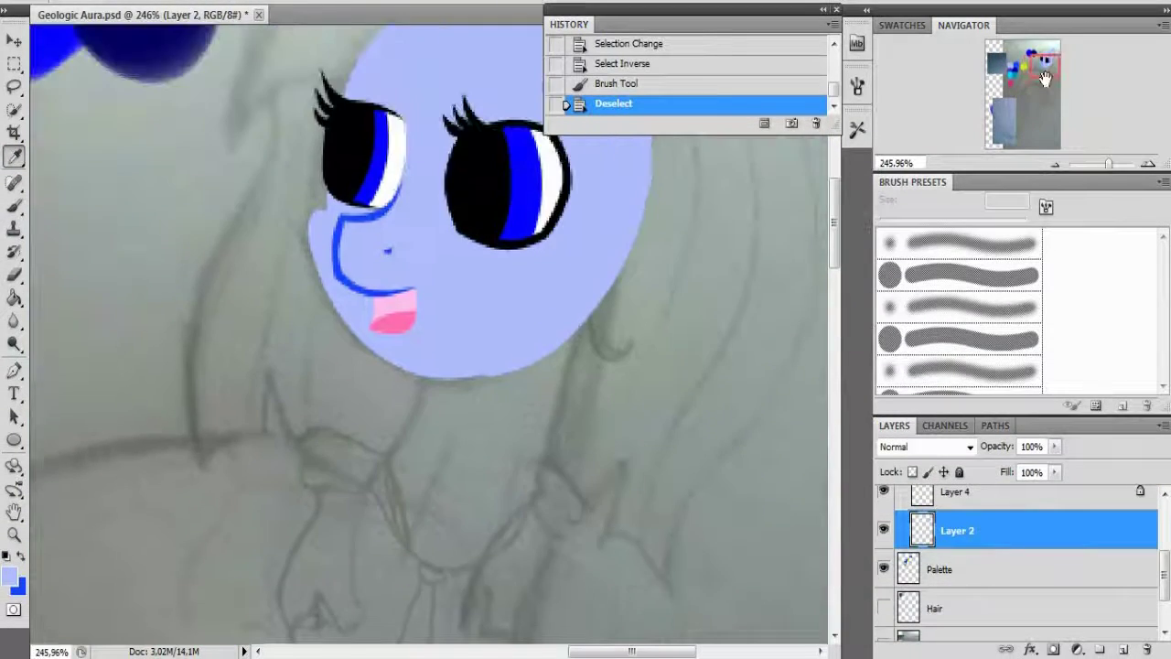
pyautogui.moveTo(1108, 163); pyautogui.dragTo(1103, 165)
pyautogui.click(1130, 649)
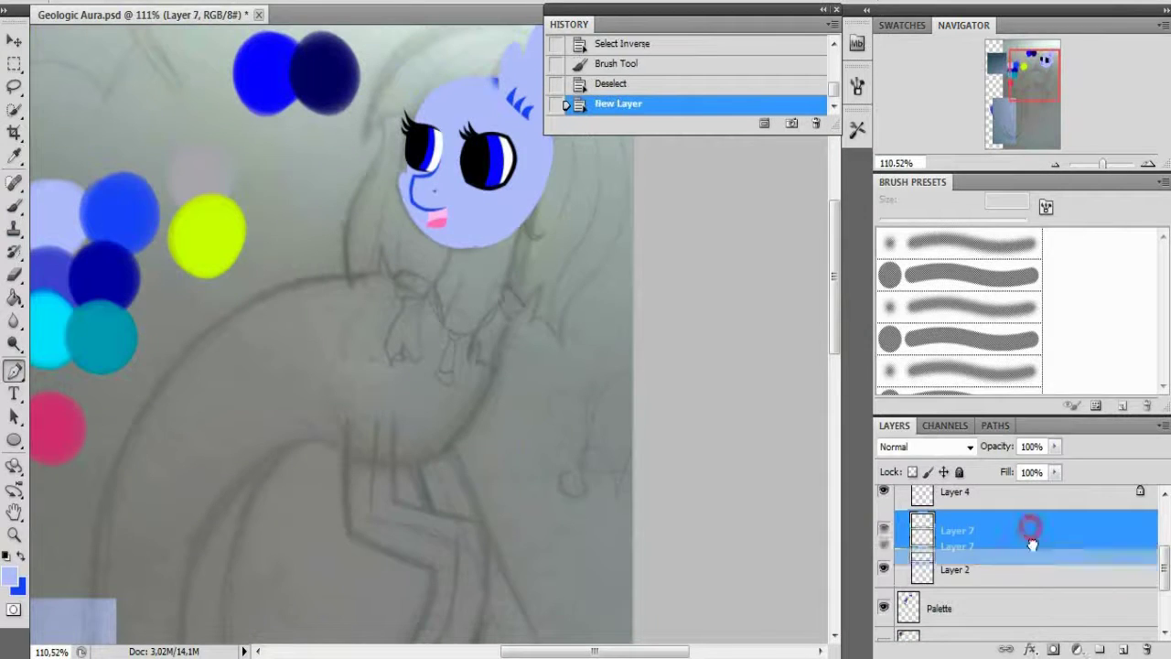
pyautogui.moveTo(1031, 528); pyautogui.dragTo(1032, 586)
# - Trace the sketched neck, body and tail on Layer 7 as one closed path with the Pen tool
pyautogui.hotkey('ctrl', '+')
pyautogui.click(357, 387)
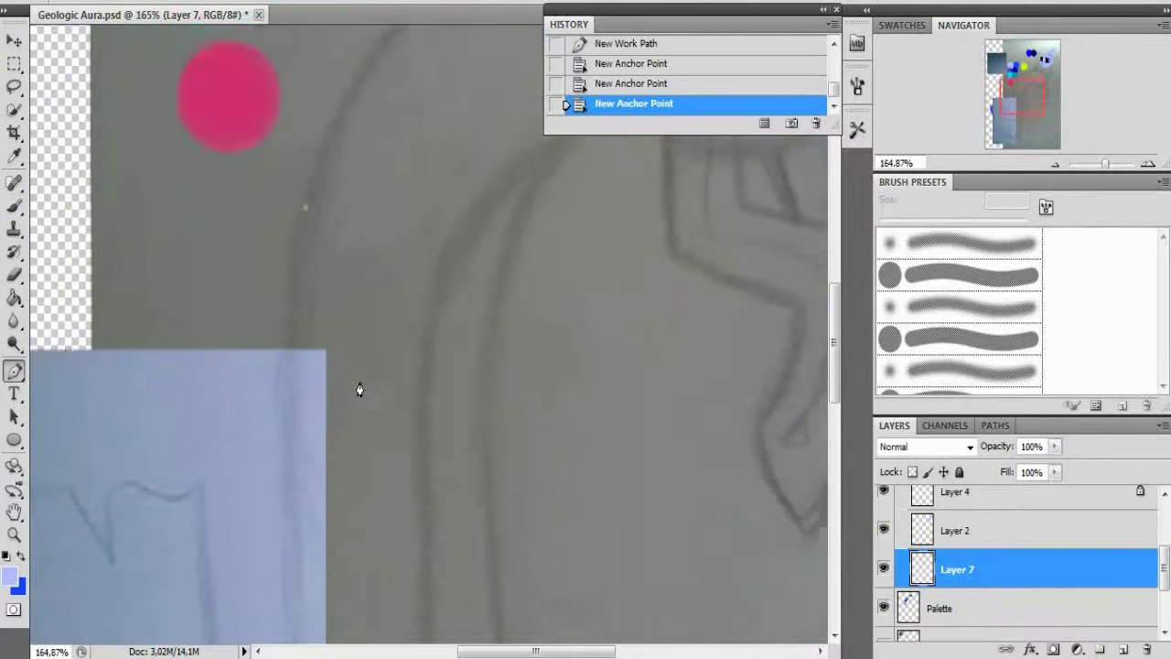
pyautogui.click(256, 473)
pyautogui.scroll(10, 567, 348)
pyautogui.hscroll(5, 627, 302)
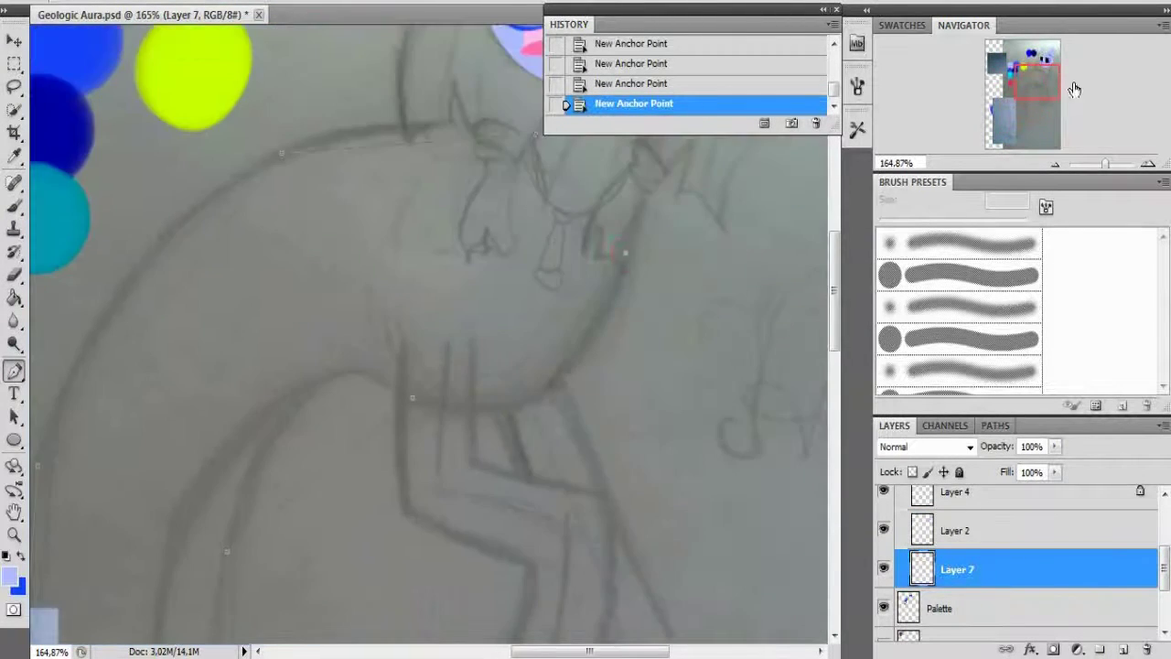
pyautogui.scroll(3, 603, 228)
pyautogui.click(598, 225)
# - Add and drag anchor points to curve the body path along the neck, back and chest of the sketch
pyautogui.scroll(1, 713, 373)
pyautogui.scroll(1, 713, 373)
pyautogui.moveTo(615, 245); pyautogui.dragTo(602, 254)
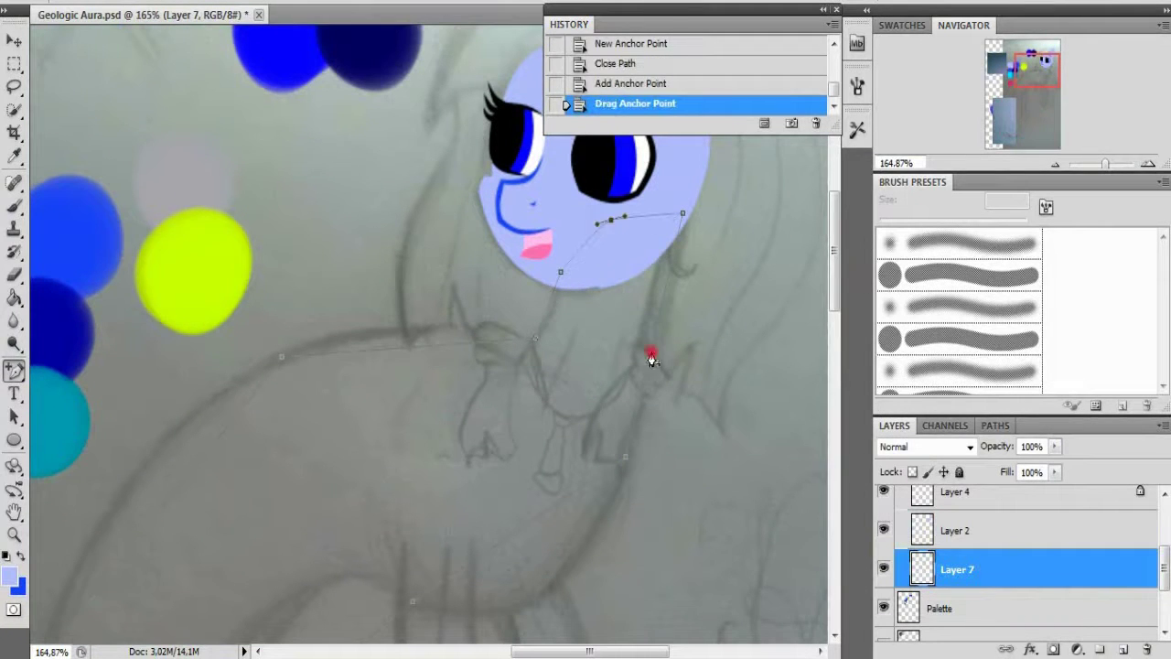
pyautogui.click(529, 341)
pyautogui.scroll(-1, 577, 488)
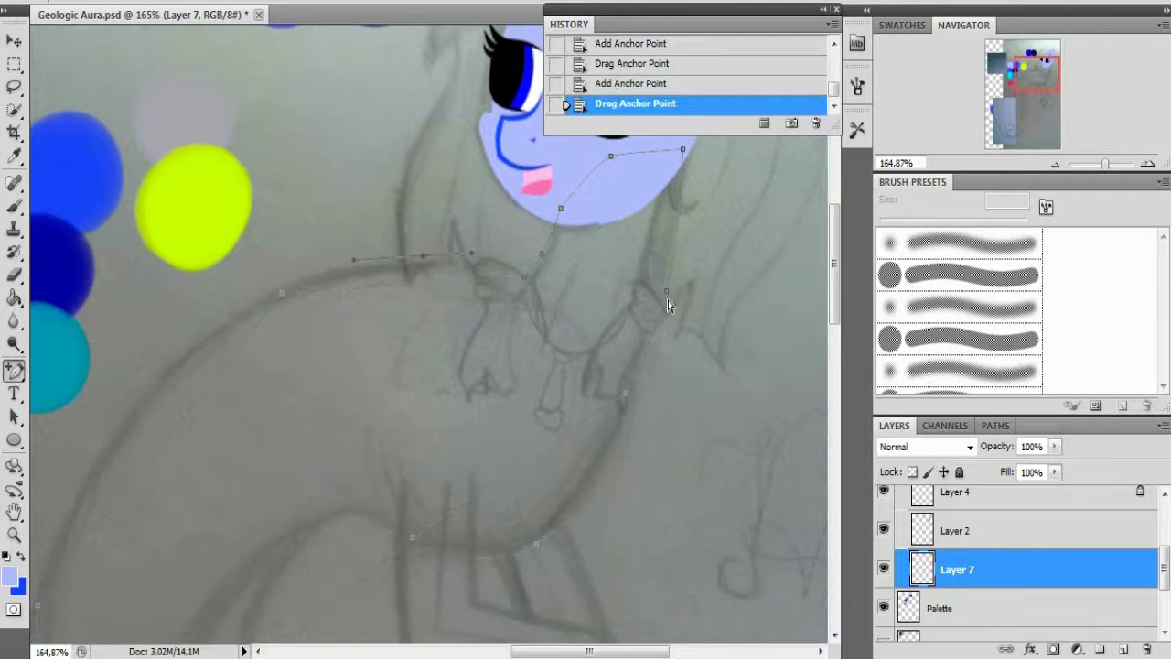
pyautogui.hscroll(-5, 549, 311)
pyautogui.scroll(-2, 405, 321)
pyautogui.click(405, 321)
pyautogui.scroll(-3, 405, 321)
pyautogui.moveTo(595, 330); pyautogui.dragTo(607, 321)
# - Add and drag anchor points to fit the path to the sketched lower body and pointed tail end
pyautogui.scroll(-7, 586, 311)
pyautogui.click(501, 178)
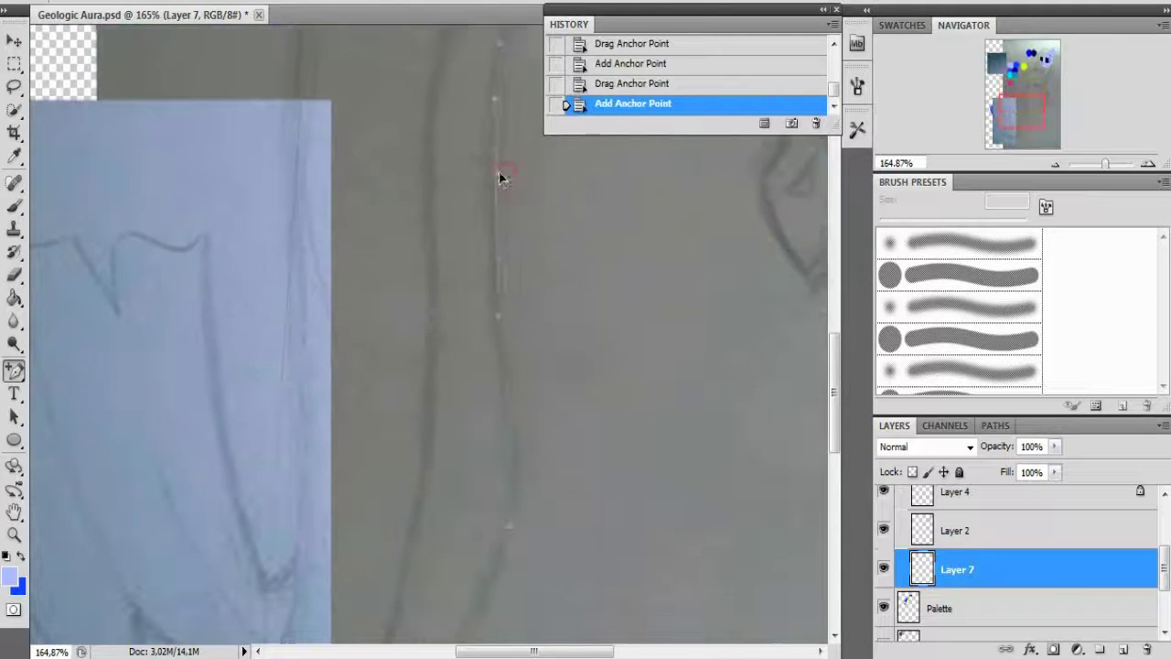
pyautogui.moveTo(501, 178); pyautogui.dragTo(504, 182)
pyautogui.scroll(-3, 320, 391)
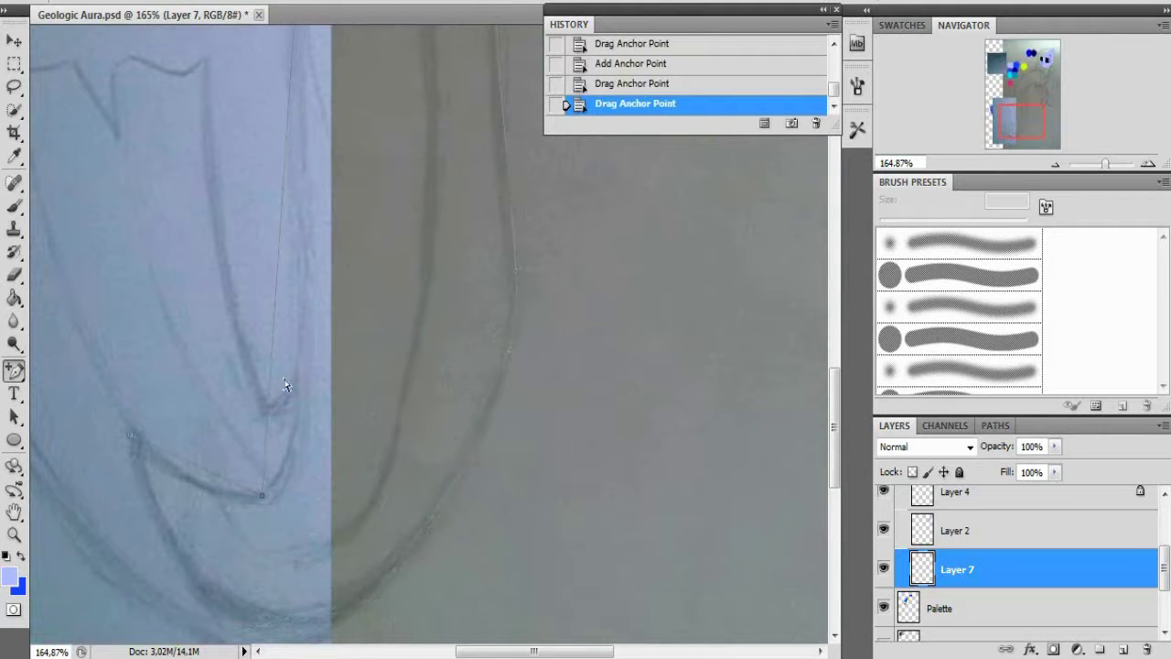
pyautogui.moveTo(178, 556); pyautogui.dragTo(181, 554)
pyautogui.scroll(1, 272, 428)
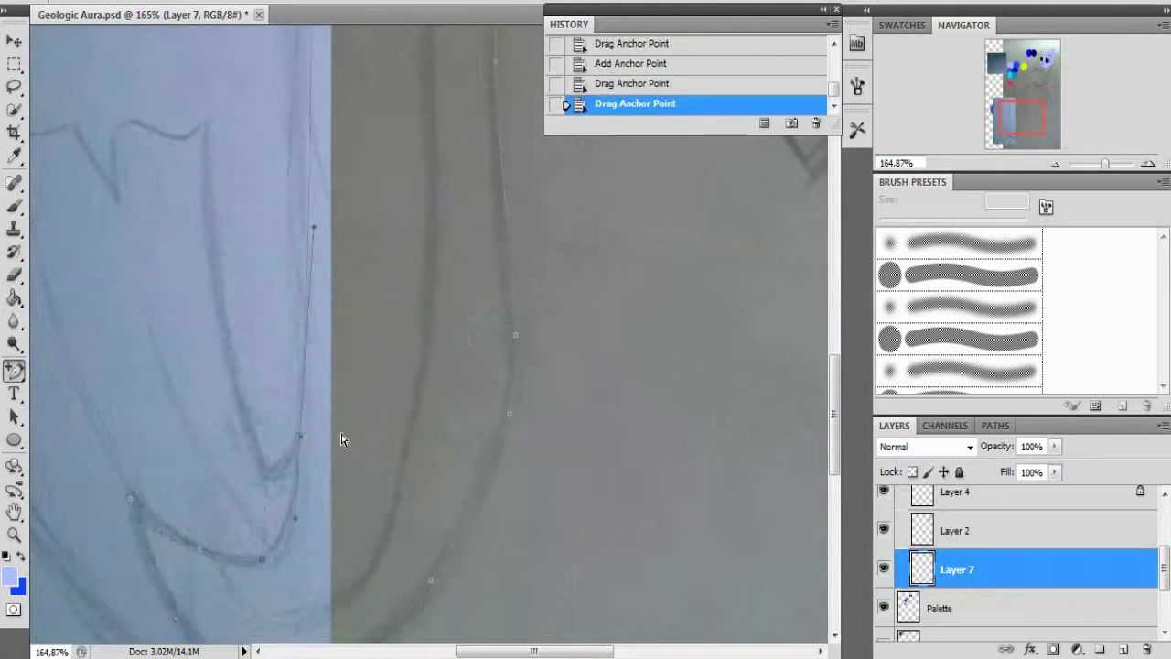
pyautogui.scroll(8, 357, 402)
# - Remove surplus anchor points along the body path with the Delete Anchor Point tool to smooth the outline
pyautogui.moveTo(14, 369); pyautogui.dragTo(101, 363)
pyautogui.click(400, 264)
pyautogui.scroll(1, 522, 381)
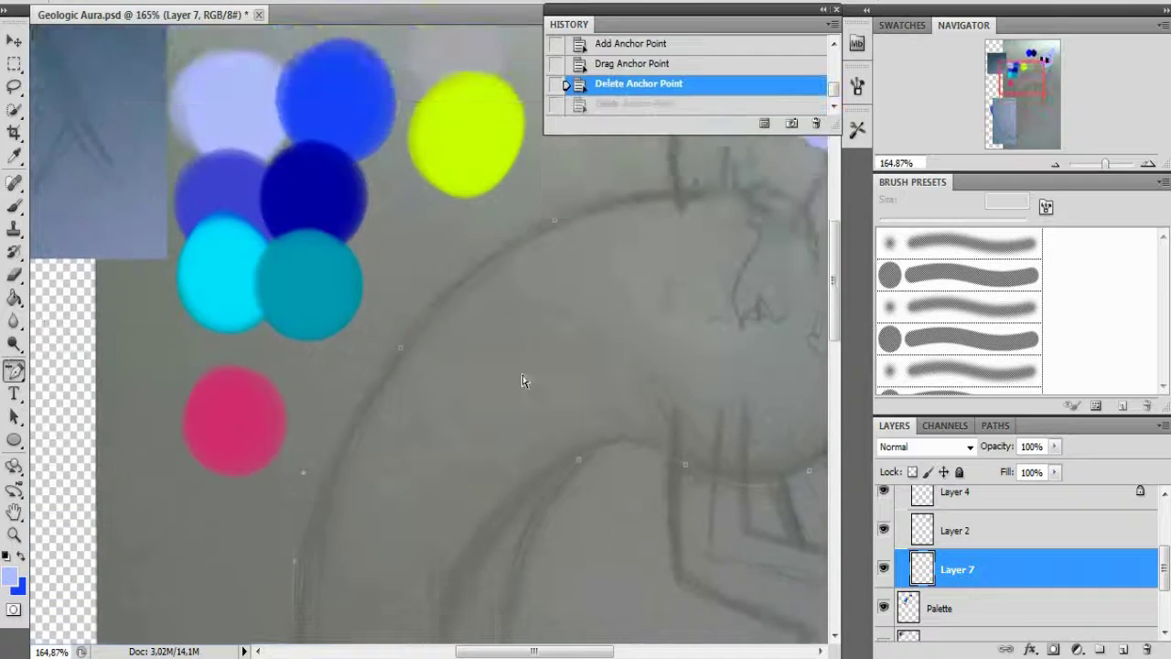
pyautogui.scroll(-8, 522, 381)
pyautogui.click(400, 547)
pyautogui.scroll(10, 268, 448)
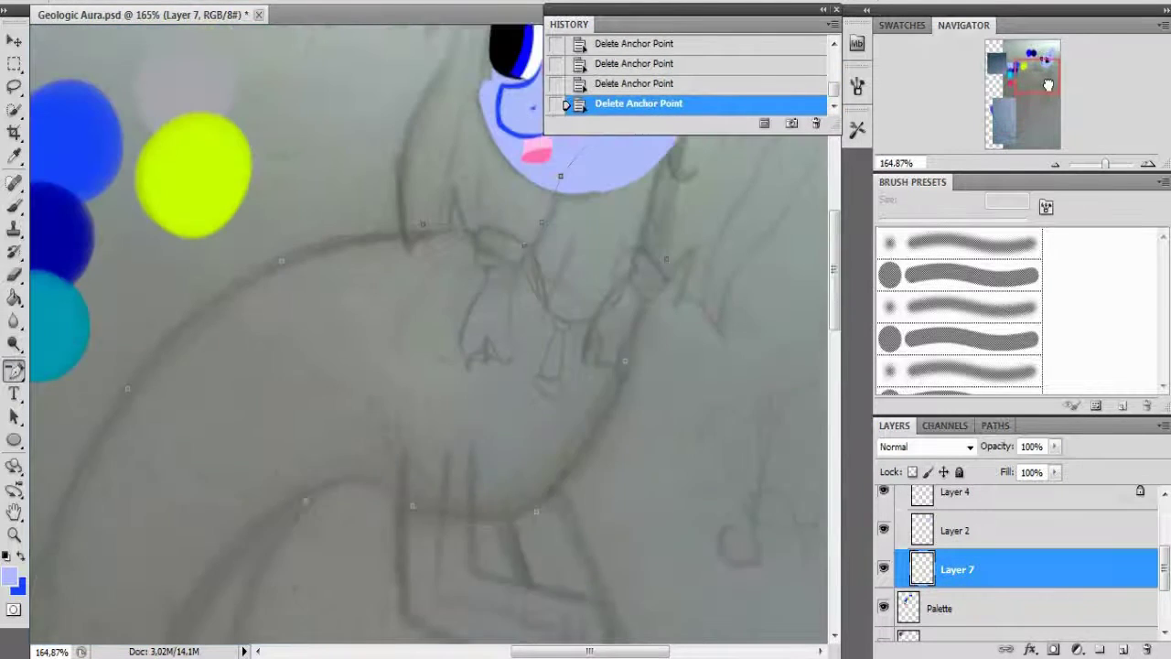
# - Convert the body path to a selection, invert it, fill it light blue with the Paint Bucket, and deselect
pyautogui.rightClick(14, 369)
pyautogui.hotkey('ctrl', 'Return')
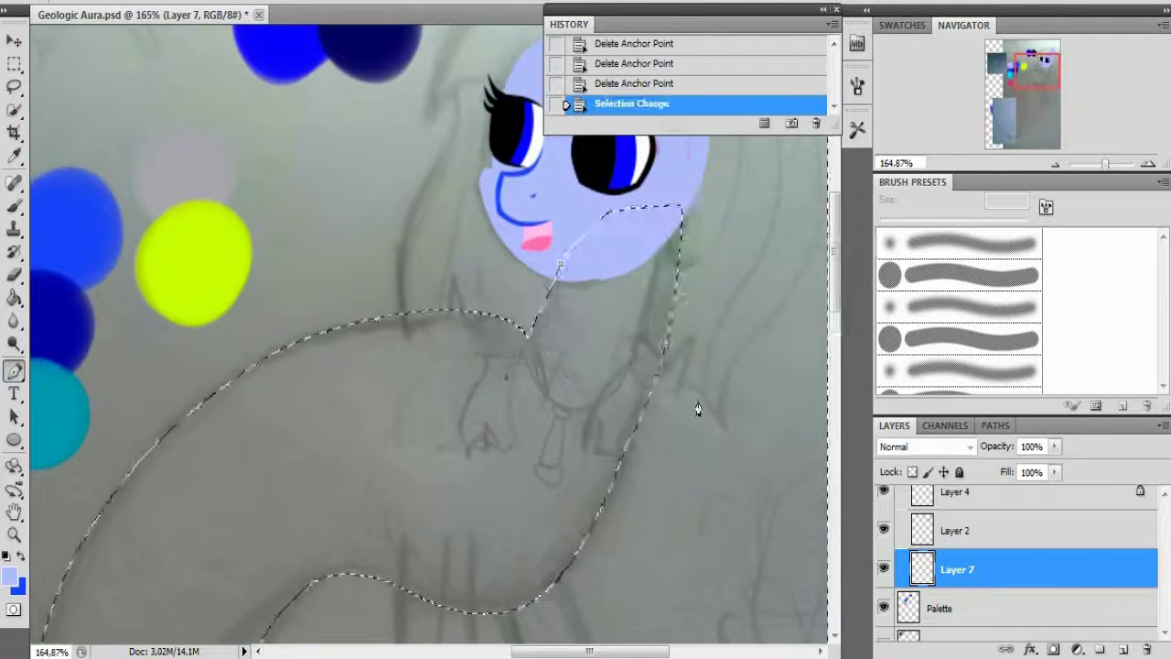
pyautogui.scroll(-2, 698, 411)
pyautogui.hotkey('ctrl', 'shift', 'i')
pyautogui.press('g')
pyautogui.click(320, 439)
pyautogui.hotkey('ctrl', 'd')
# - Lock Layer 7's transparent pixels and shade the neck under the chin in darker blue with a soft 44 px Brush
pyautogui.scroll(2, 366, 366)
pyautogui.press('/')
pyautogui.press('x')
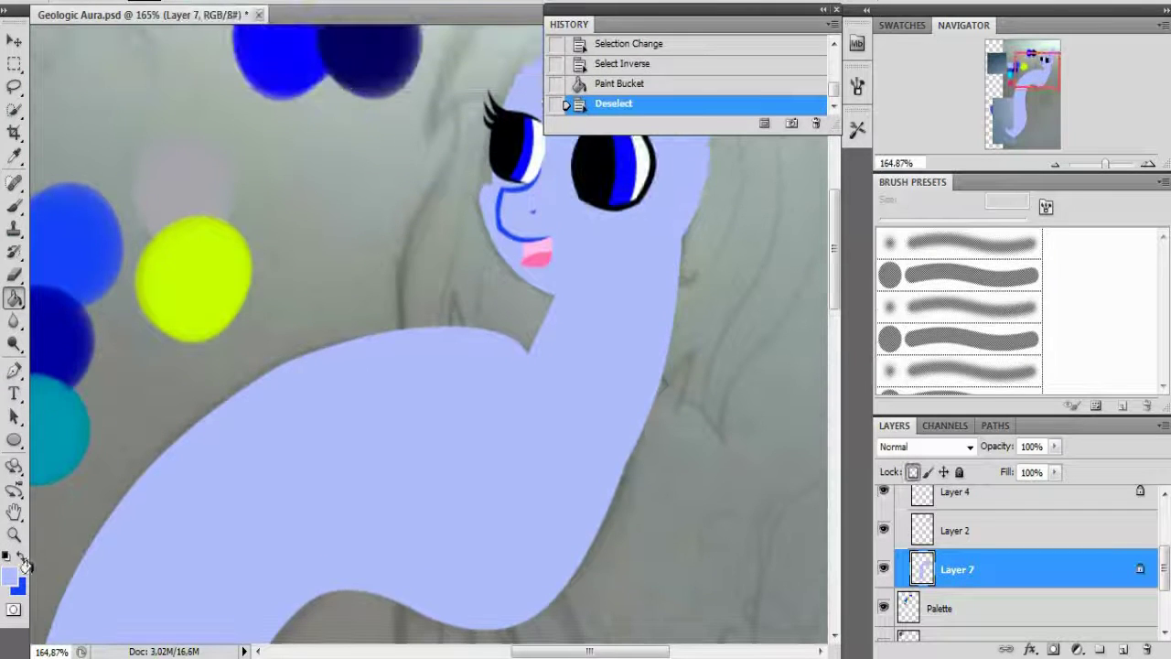
pyautogui.press('b')
pyautogui.rightClick(287, 305)
pyautogui.click(536, 245)
pyautogui.click(522, 254)
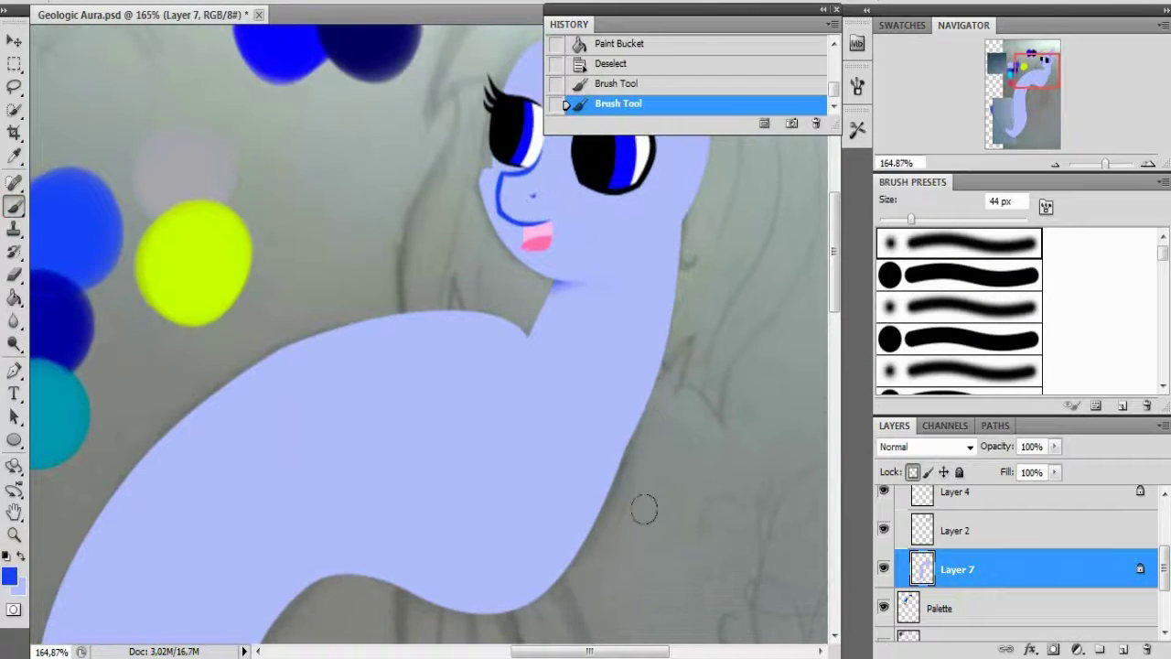
# - Trace a closed path around the chest's front edge with the Pen tool and make it a selection with 0 px feather
pyautogui.rightClick(14, 370)
pyautogui.click(54, 372)
pyautogui.scroll(-2, 594, 412)
pyautogui.click(658, 301)
pyautogui.click(651, 312)
pyautogui.rightClick(651, 312)
pyautogui.click(695, 362)
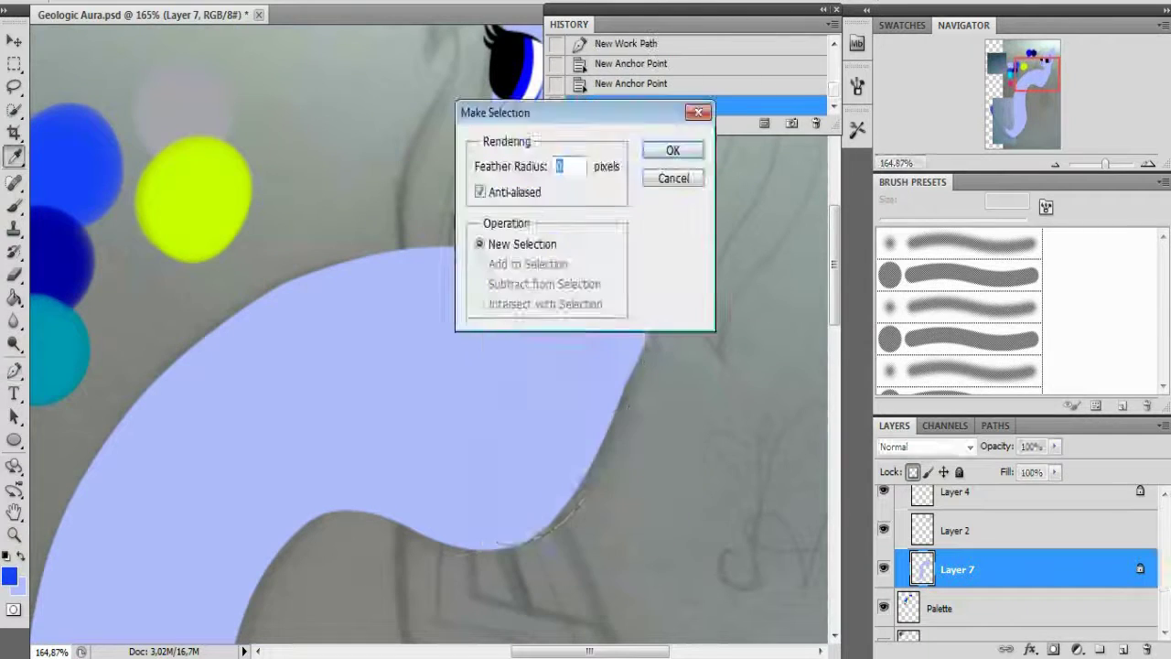
pyautogui.press('Return')
# - Invert the selection, fill and touch up the chest in light blue on Layer 7, and deselect
pyautogui.hotkey('ctrl', 'shift', 'i')
pyautogui.press('b')
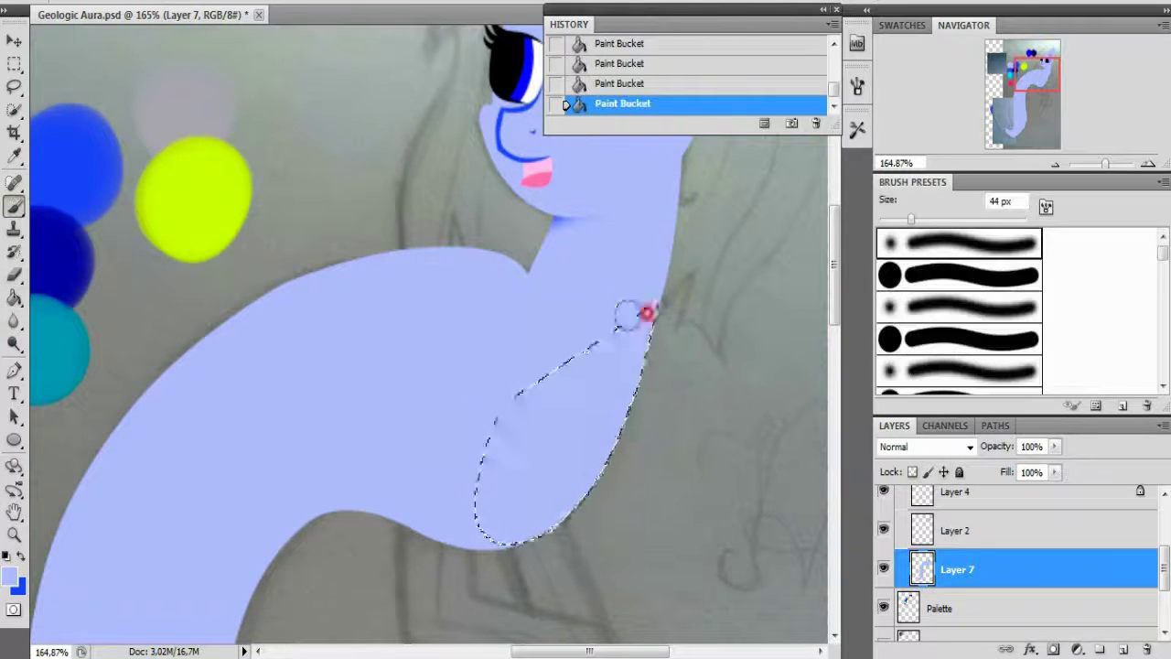
pyautogui.click(635, 308)
pyautogui.hotkey('alt', 's')
pyautogui.press('d')
# - Trace a closed path around the tail's lower bend and curve it to the outline with added anchor points
pyautogui.scroll(-5, 412, 366)
pyautogui.press('p')
pyautogui.click(116, 403)
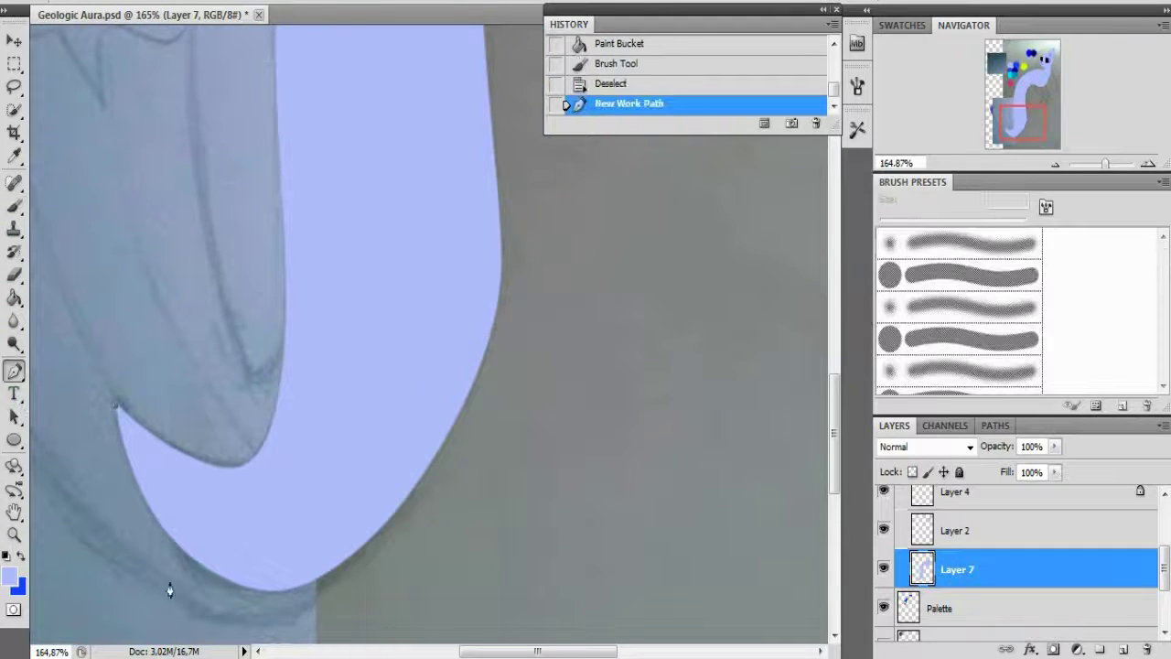
pyautogui.click(115, 403)
pyautogui.rightClick(13, 370)
pyautogui.click(83, 411)
pyautogui.click(390, 428)
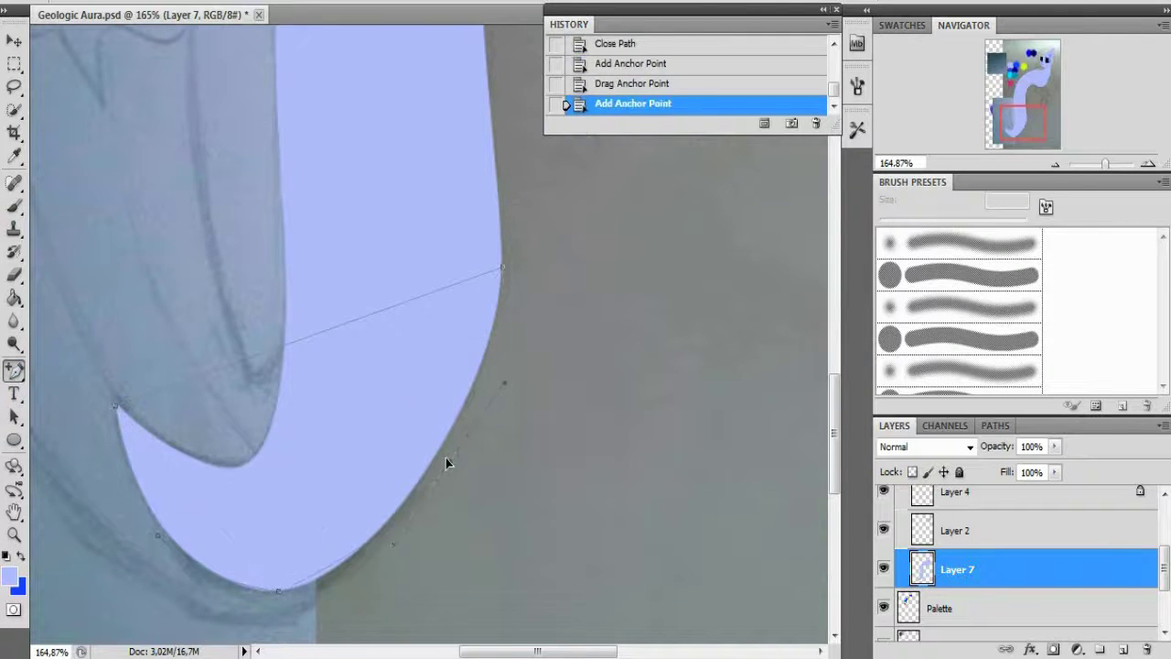
pyautogui.moveTo(203, 379); pyautogui.dragTo(275, 430)
# - Convert the tail path to a selection, invert it, and smooth the bend's edge in light blue with the 44 px Brush
pyautogui.rightClick(640, 115)
pyautogui.click(653, 156)
pyautogui.press('Return')
pyautogui.hotkey('ctrl', 'shift', 'i')
pyautogui.click(14, 205)
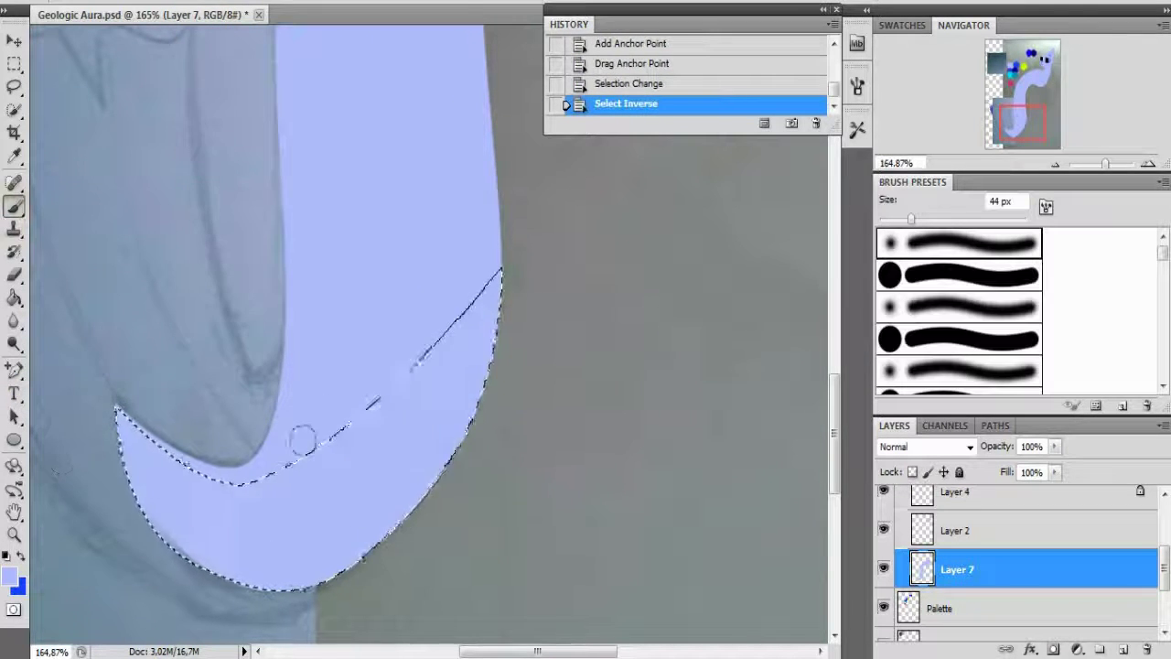
# - Create a new layer above Layer 7 and hide Layer 7 to reveal the body sketch
pyautogui.scroll(5, 492, 268)
pyautogui.hotkey('ctrl', 'shift', 'n')
pyautogui.rightClick(14, 370)
pyautogui.click(92, 369)
pyautogui.press('x')
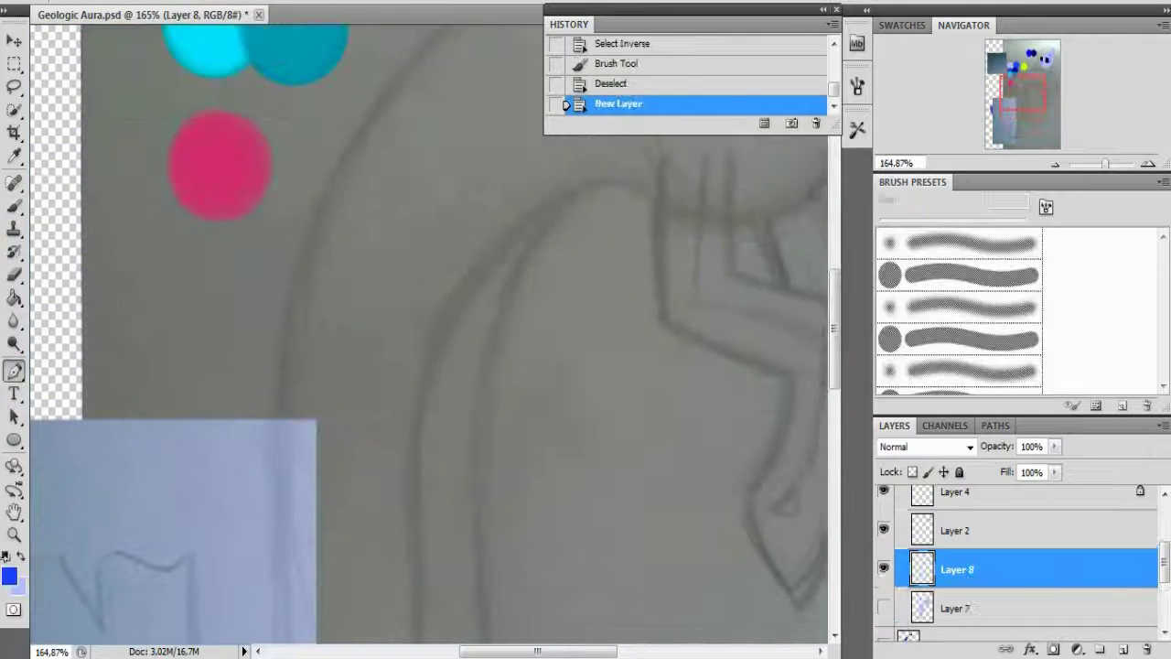
# - Trace the belly side of the body from its upper arch to the tail tip as a closed Pen path on Layer 8
pyautogui.click(426, 476)
pyautogui.scroll(-5, 280, 501)
pyautogui.scroll(5, 580, 473)
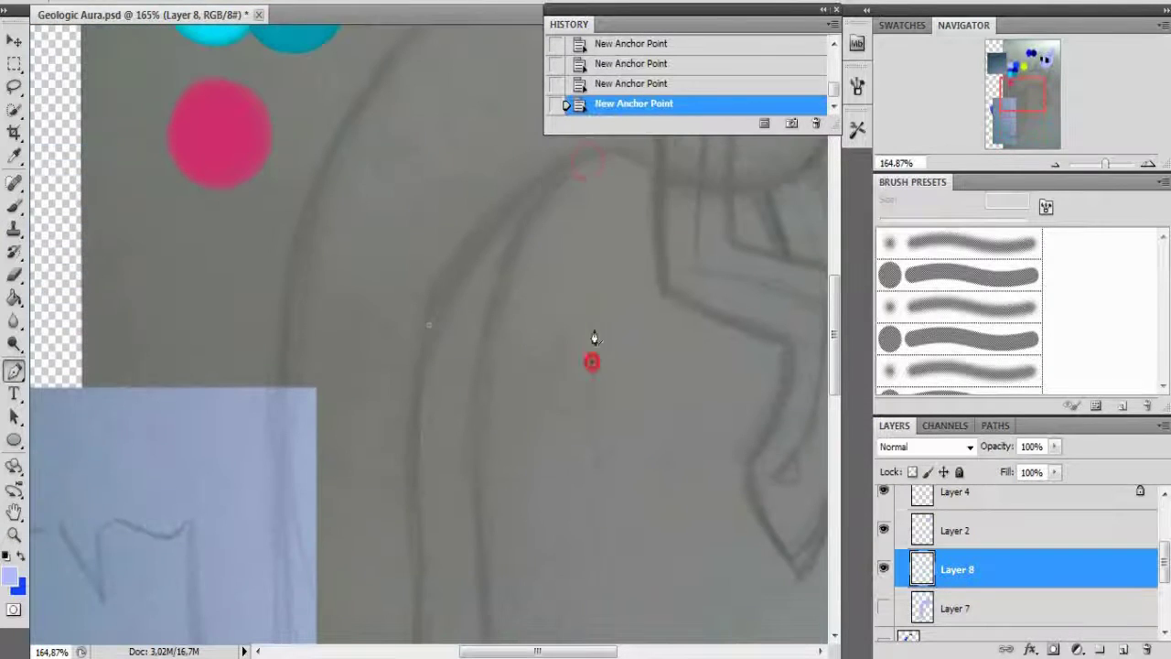
pyautogui.click(591, 360)
# - Add and drag anchor points to curve the belly path along the sketched inner line down to the tail
pyautogui.rightClick(14, 371)
pyautogui.click(54, 406)
pyautogui.scroll(-3, 427, 288)
pyautogui.moveTo(416, 275); pyautogui.dragTo(427, 288)
pyautogui.moveTo(424, 343); pyautogui.dragTo(423, 348)
pyautogui.click(420, 416)
pyautogui.scroll(-5, 420, 416)
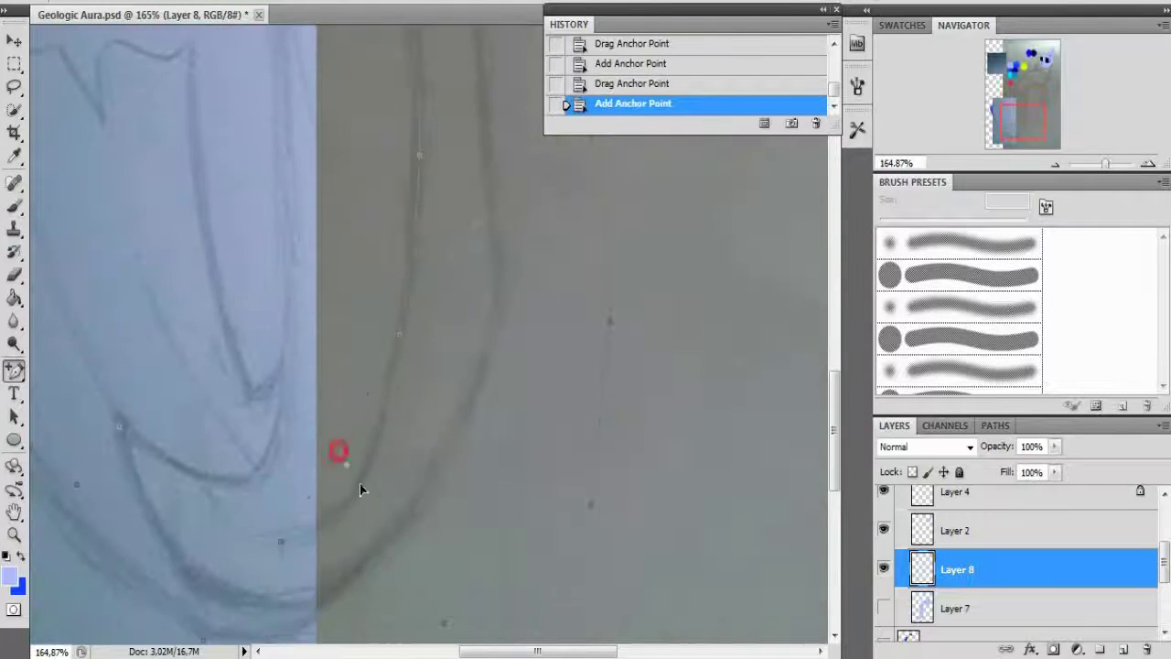
pyautogui.moveTo(217, 534); pyautogui.dragTo(241, 549)
pyautogui.scroll(10, 424, 588)
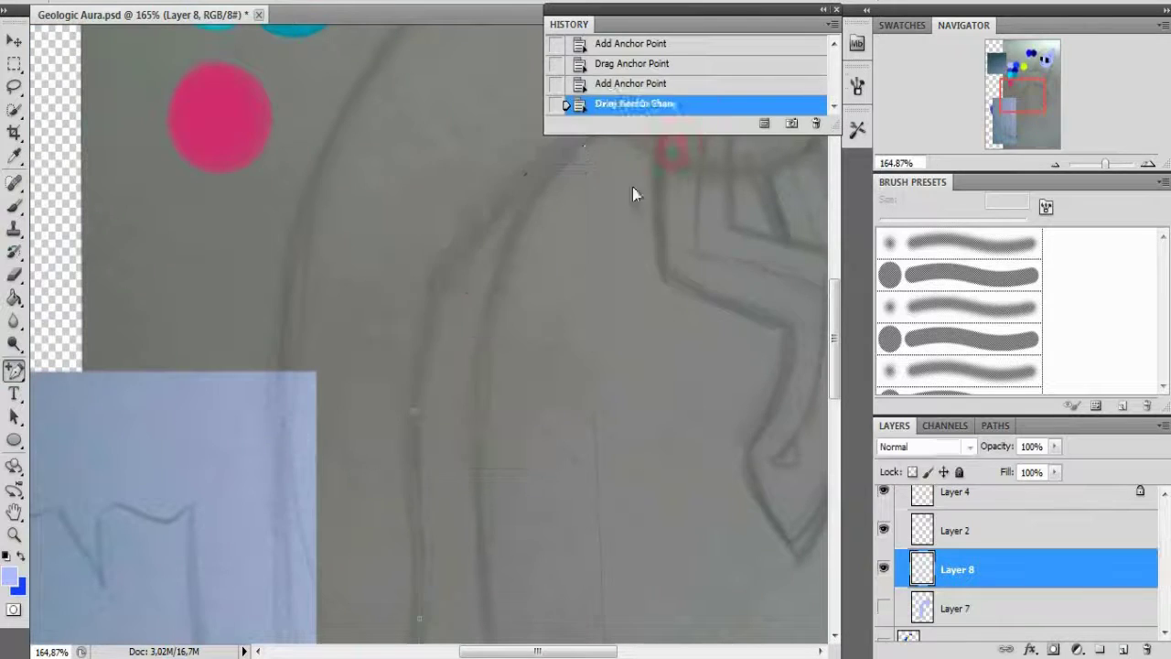
# - Convert the belly path to an inverted selection, fill it light blue on Layer 8, and clip Layer 8 to the visible Layer 7
pyautogui.hotkey('ctrl', 'Return')
pyautogui.hotkey('alt', 's')
pyautogui.press('i')
pyautogui.press('g')
pyautogui.scroll(-3, 545, 289)
pyautogui.click(384, 366)
pyautogui.keyDown('alt'); pyautogui.click(1071, 558); pyautogui.keyUp('alt')
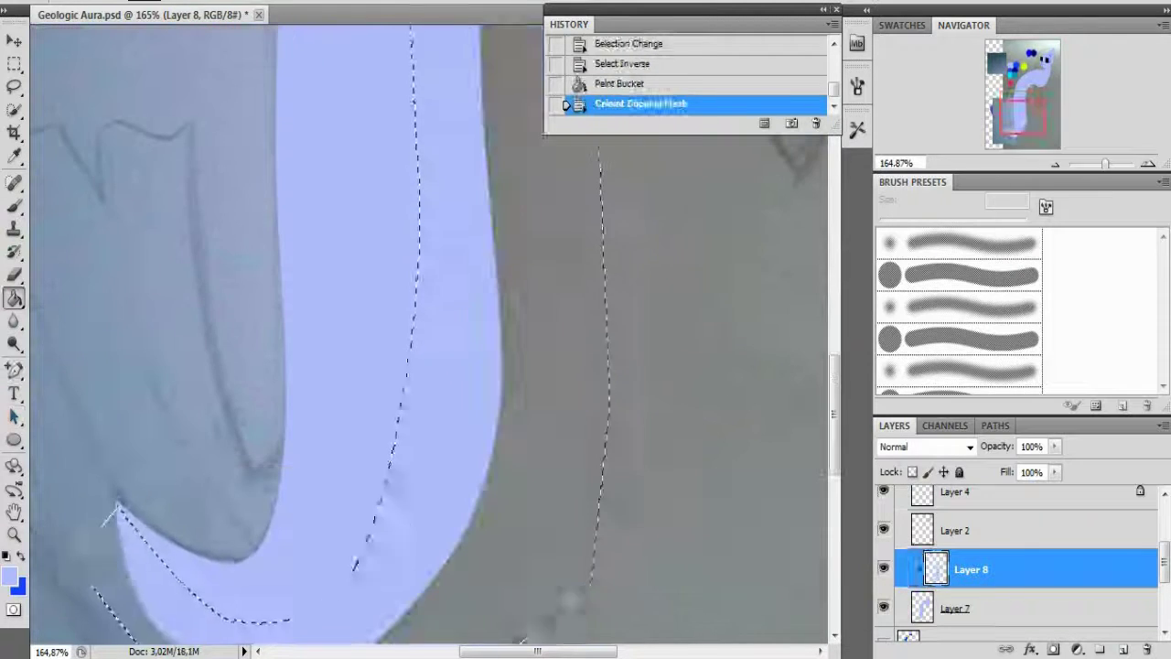
# - Deselect, lock Layer 8's transparent pixels and brush blue shading along the belly's upper inner edge
pyautogui.click(209, 18)
pyautogui.click(208, 18)
pyautogui.press('b')
pyautogui.scroll(5, 272, 515)
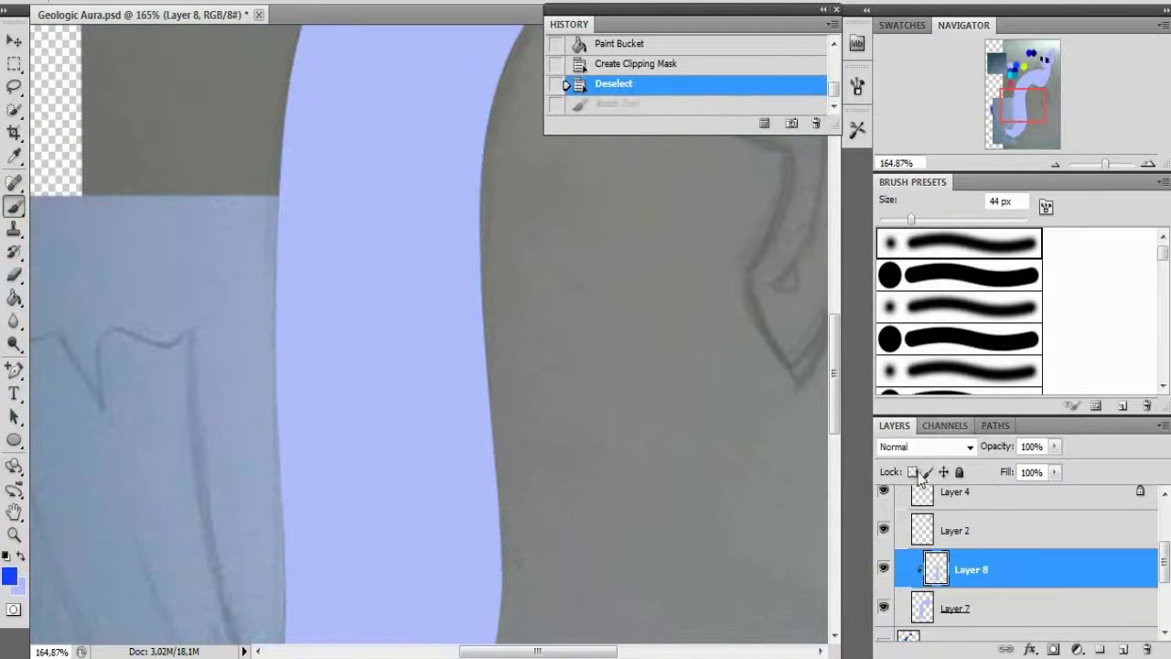
pyautogui.moveTo(418, 269); pyautogui.dragTo(417, 352)
pyautogui.scroll(3, 408, 225)
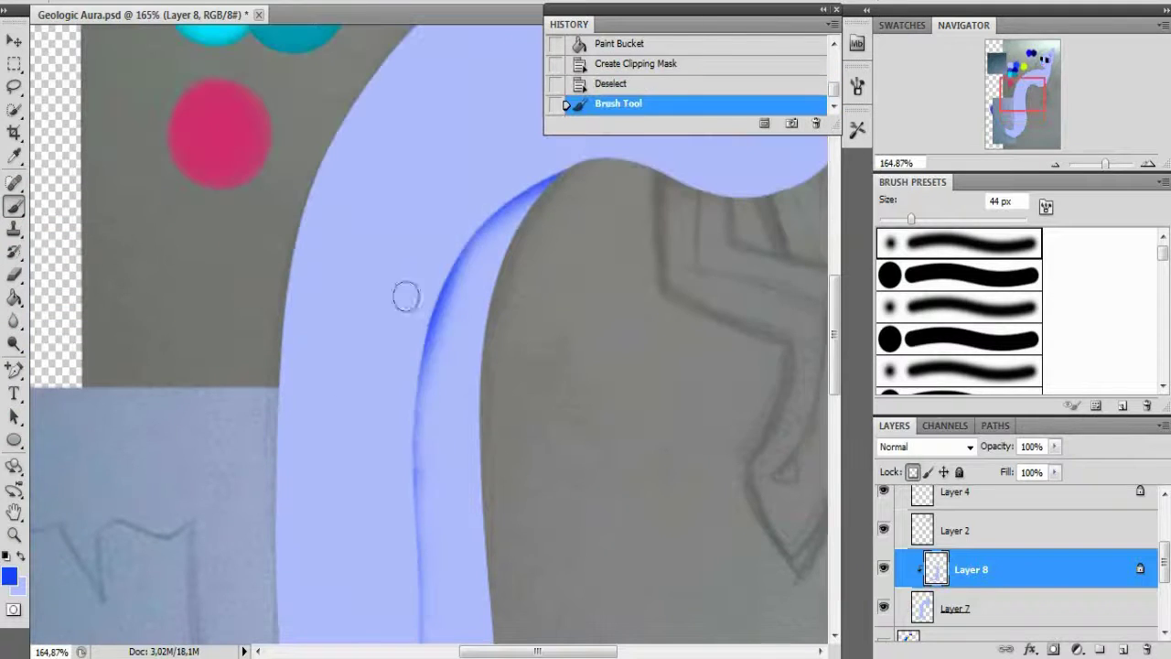
pyautogui.moveTo(426, 291); pyautogui.dragTo(416, 494)
# - Enlarge the brush to 64 px and extend the blue shading along the belly's inner edge down to the tail tip
pyautogui.rightClick(403, 177)
pyautogui.press('Return')
pyautogui.moveTo(430, 293); pyautogui.dragTo(416, 485)
pyautogui.scroll(-3, 348, 343)
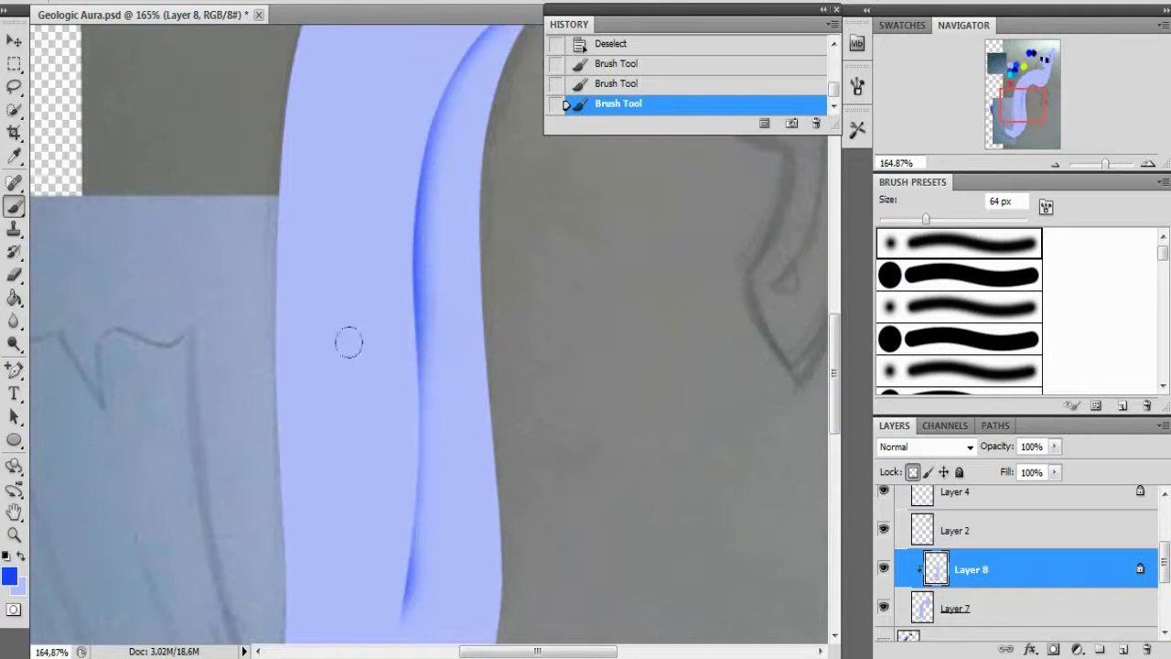
pyautogui.moveTo(430, 275); pyautogui.dragTo(419, 548)
pyautogui.scroll(-5, 248, 427)
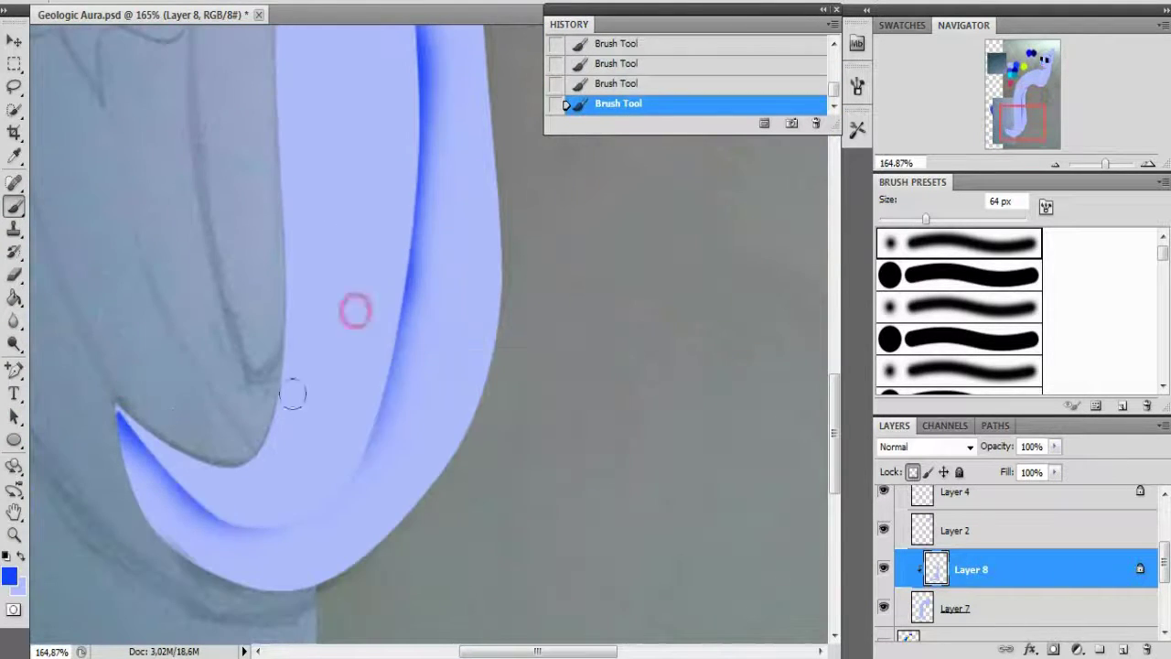
pyautogui.press('x')
pyautogui.scroll(5, 163, 383)
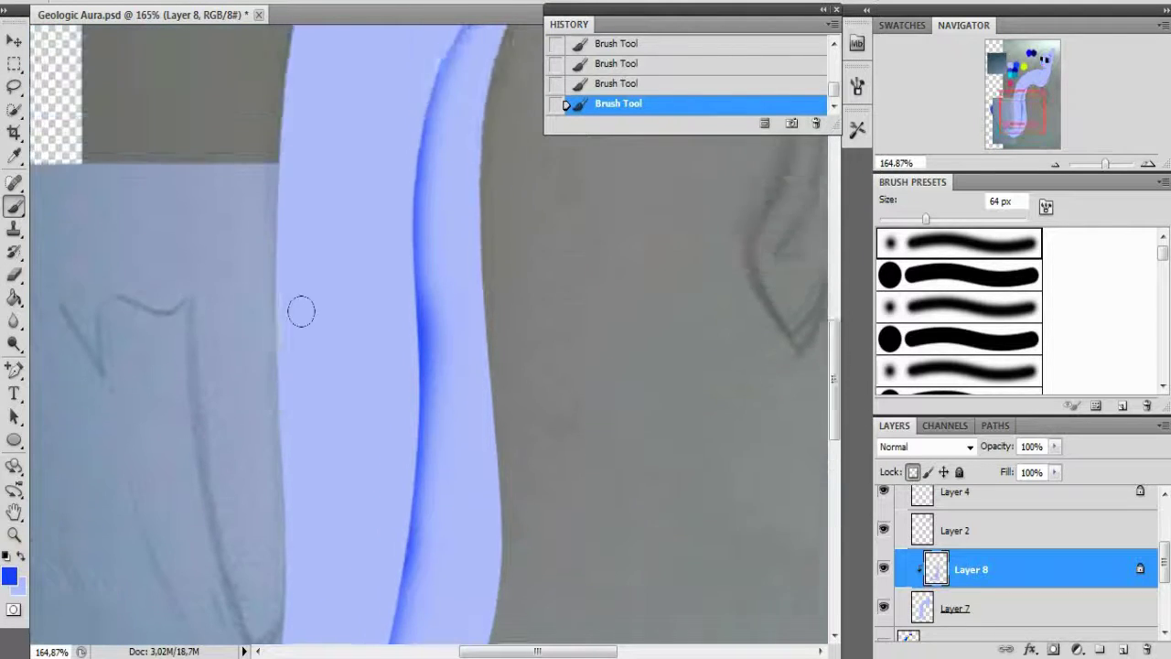
pyautogui.scroll(-3, 300, 311)
pyautogui.scroll(2, 521, 479)
# - Create a new layer above Layer 8 with Layer 7 hidden and trace the sketched upper foreleg as a closed, curved Pen path
pyautogui.moveTo(1105, 163); pyautogui.dragTo(1105, 165)
pyautogui.click(883, 608)
pyautogui.click(1122, 649)
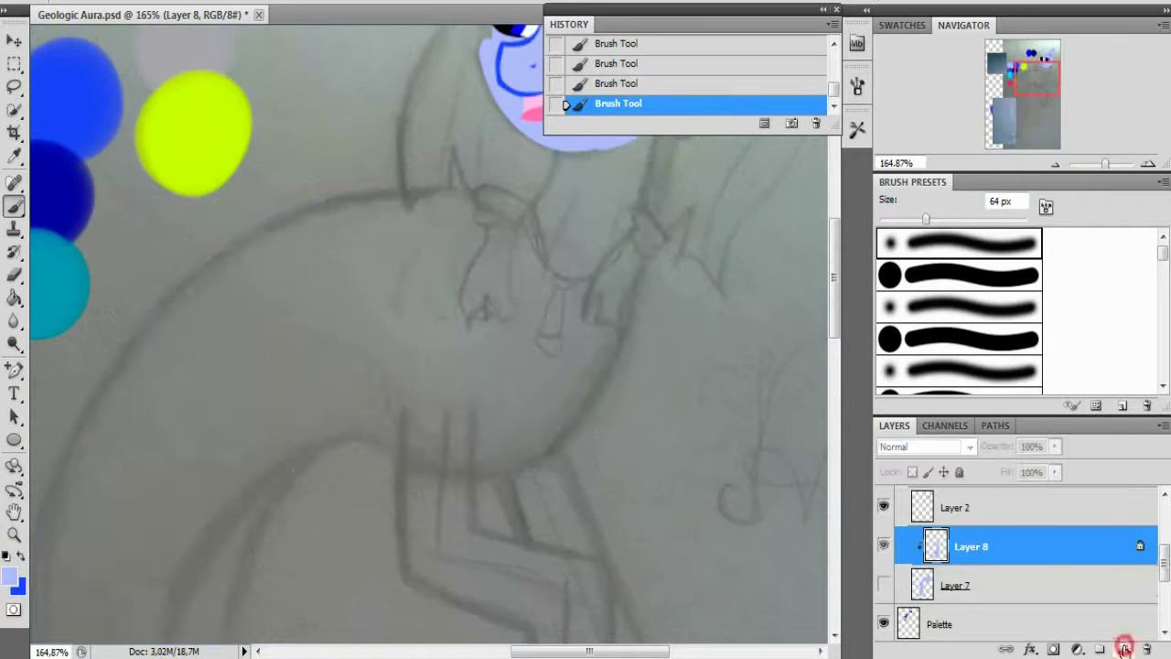
pyautogui.press('p')
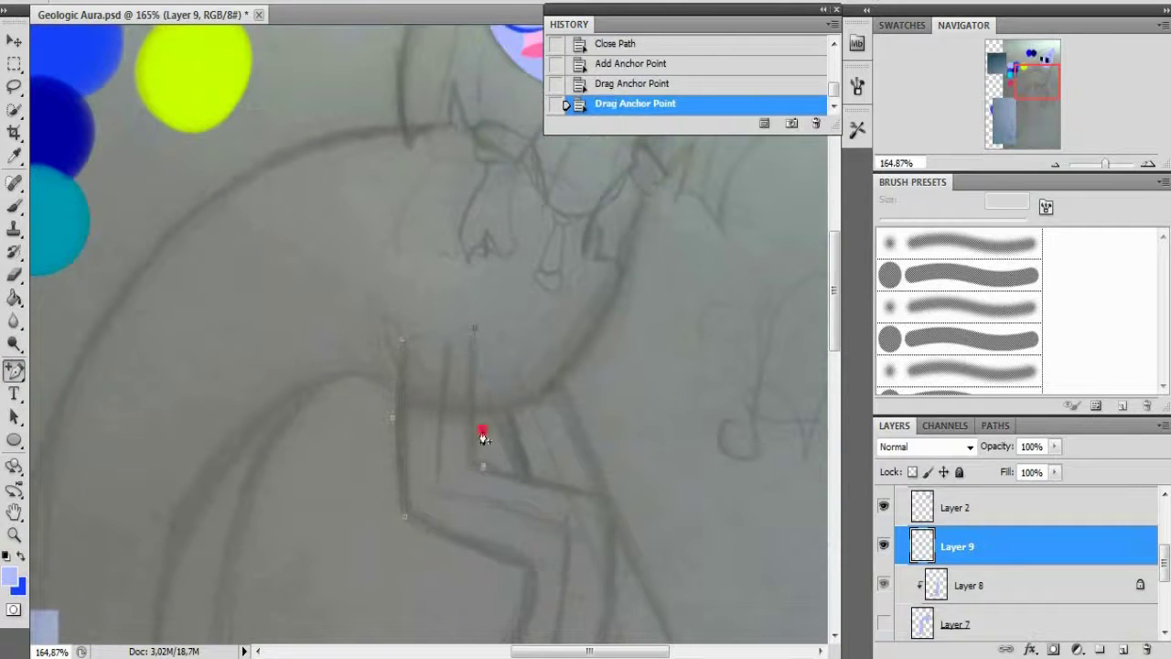
pyautogui.moveTo(437, 296); pyautogui.dragTo(455, 294)
pyautogui.scroll(-2, 412, 503)
# - Convert the upper foreleg path to an inverted selection, fill it light blue on Layer 9 and deselect
pyautogui.hotkey('ctrl', 'Return')
pyautogui.hotkey('ctrl', 'shift', 'i')
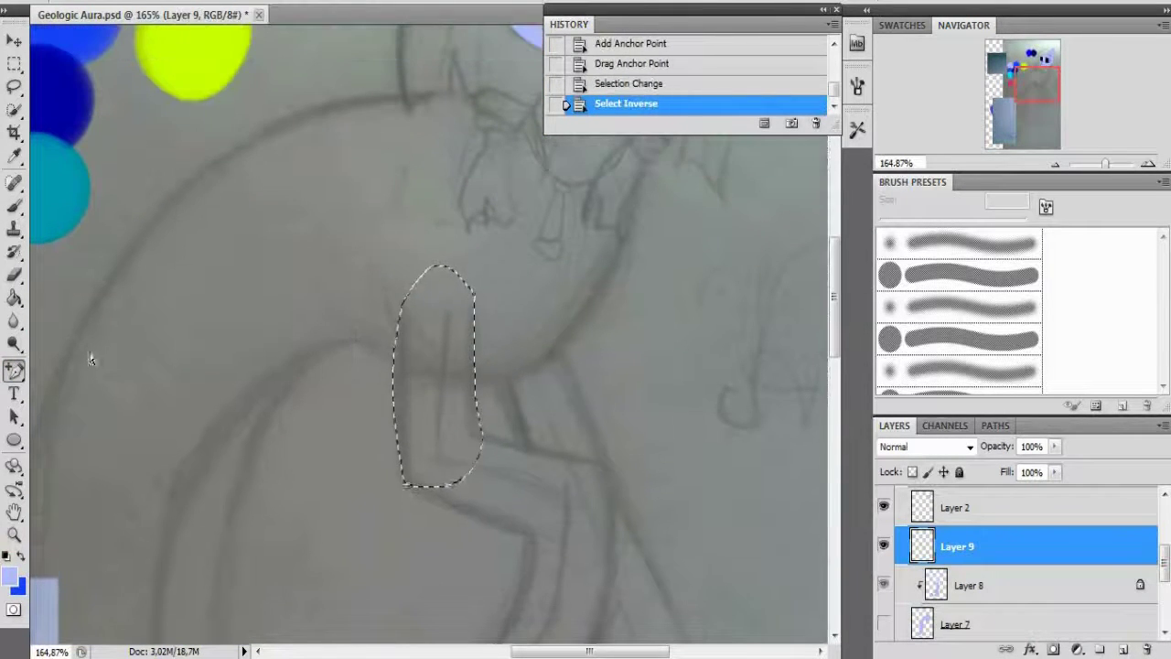
pyautogui.press('g')
pyautogui.click(435, 384)
pyautogui.hotkey('ctrl', 'd')
# - Hide Layer 9 and trace the sketched lower foreleg from the knee to the hoof tip as a closed Pen path
pyautogui.scroll(-3, 356, 358)
pyautogui.hotkey('ctrl', ',')
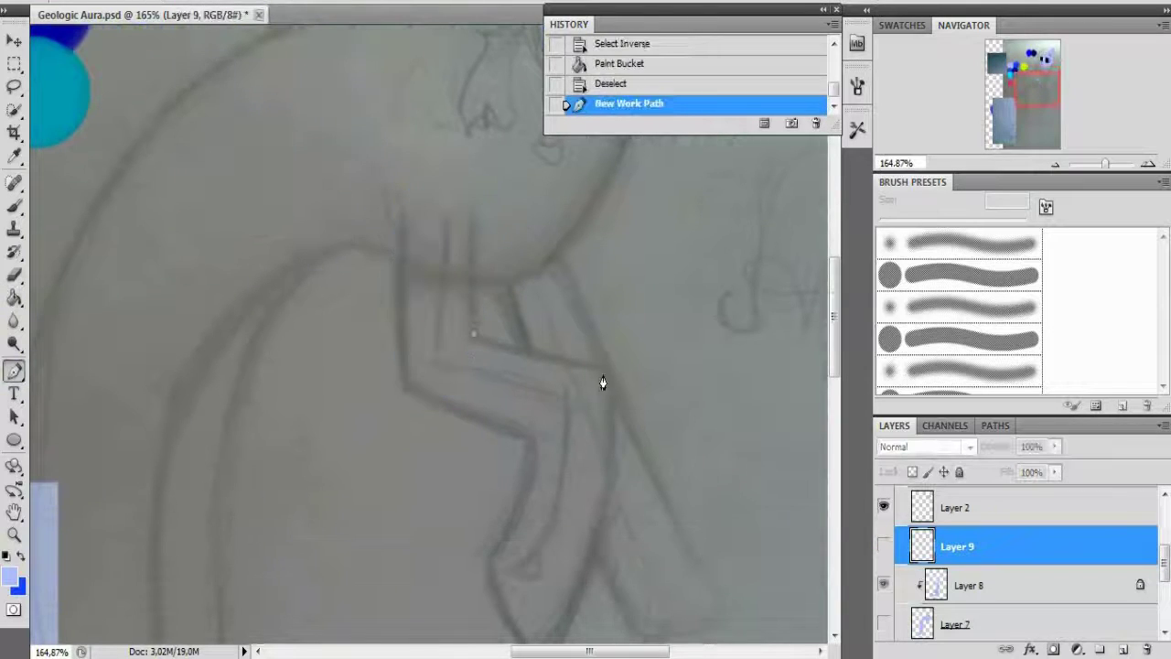
pyautogui.click(602, 382)
pyautogui.scroll(-2, 585, 412)
pyautogui.click(541, 593)
pyautogui.click(472, 258)
# - Add and adjust anchor points to curve the lower foreleg path along the sketched knee and hoof
pyautogui.scroll(3, 457, 320)
pyautogui.click(447, 376)
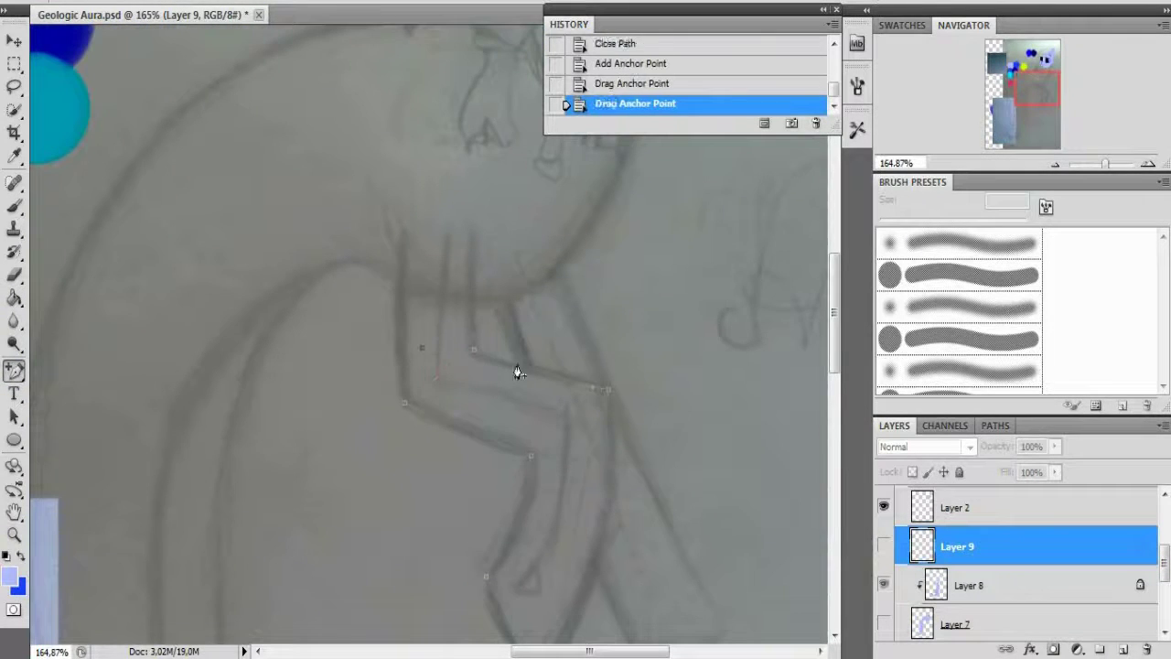
pyautogui.click(517, 372)
pyautogui.scroll(-2, 448, 375)
# - Turn the lower foreleg path into an inverted selection, fill it light blue on a new layer above the visible Layer 9, and deselect
pyautogui.rightClick(501, 567)
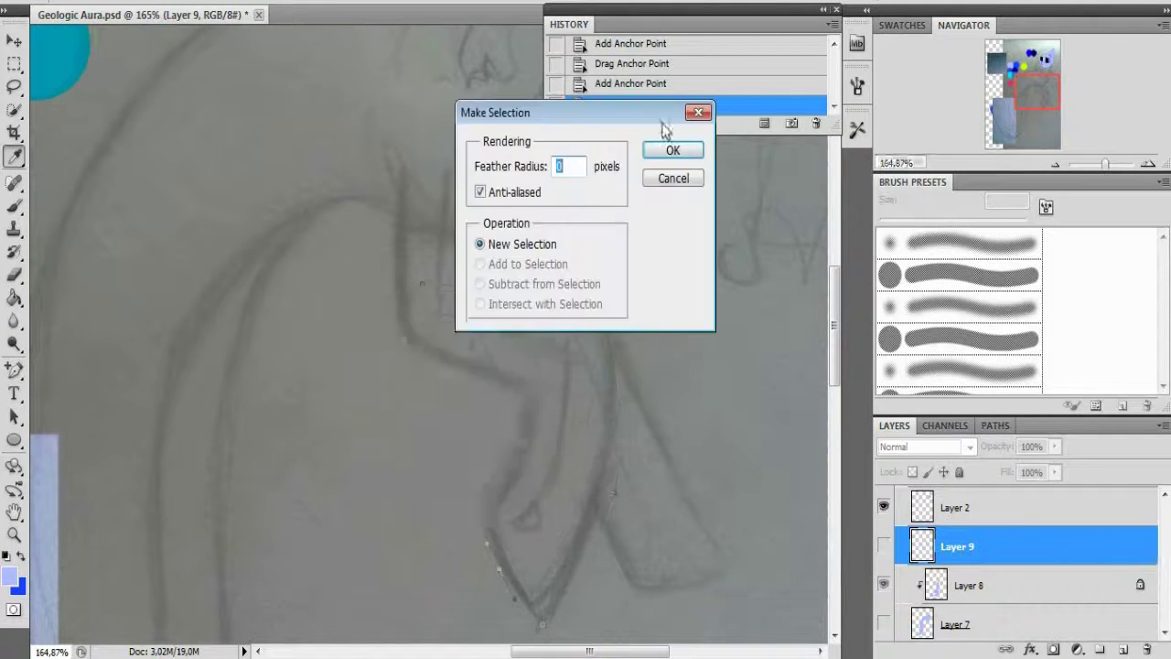
pyautogui.click(685, 149)
pyautogui.hotkey('alt', 's')
pyautogui.click(214, 31)
pyautogui.click(883, 546)
pyautogui.click(448, 329)
pyautogui.hotkey('alt', 's')
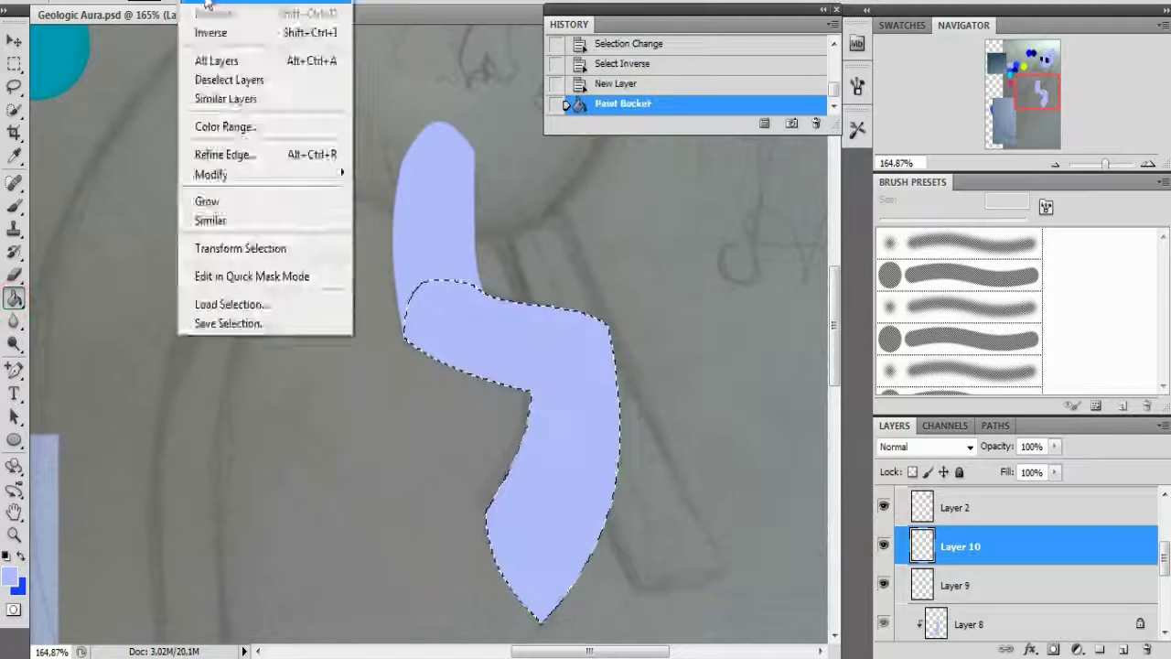
pyautogui.click(219, 11)
# - Lock Layer 9's transparent pixels and brush soft blue shading where the upper foreleg meets the knee
pyautogui.hotkey('alt', '[')
pyautogui.press('b')
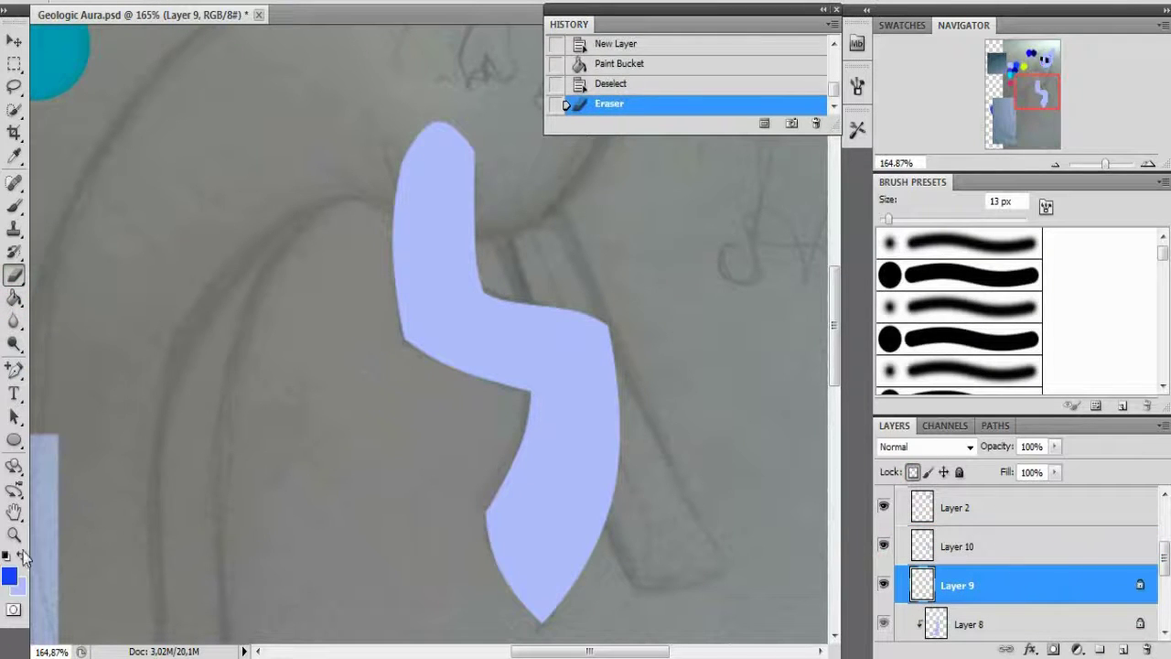
pyautogui.press('b')
pyautogui.rightClick(306, 327)
pyautogui.press('Escape')
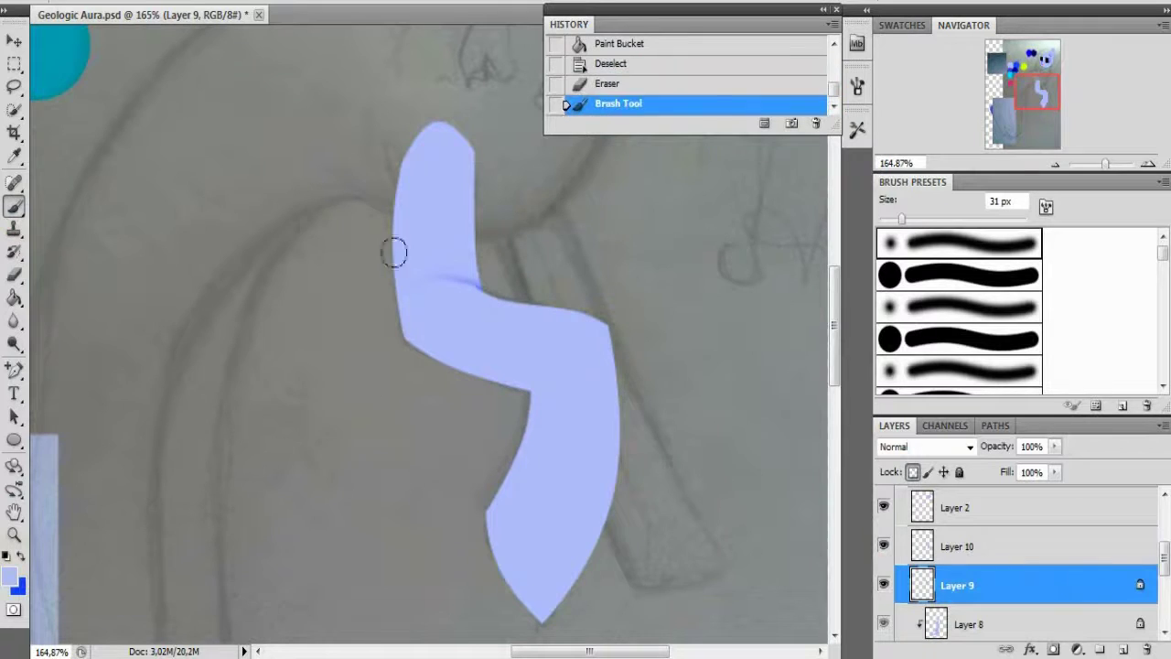
pyautogui.moveTo(394, 254); pyautogui.dragTo(580, 384)
# - Lock Layer 7's transparent pixels and brush blue shading on the body at both sides of the upper foreleg
pyautogui.click(956, 571)
pyautogui.click(912, 472)
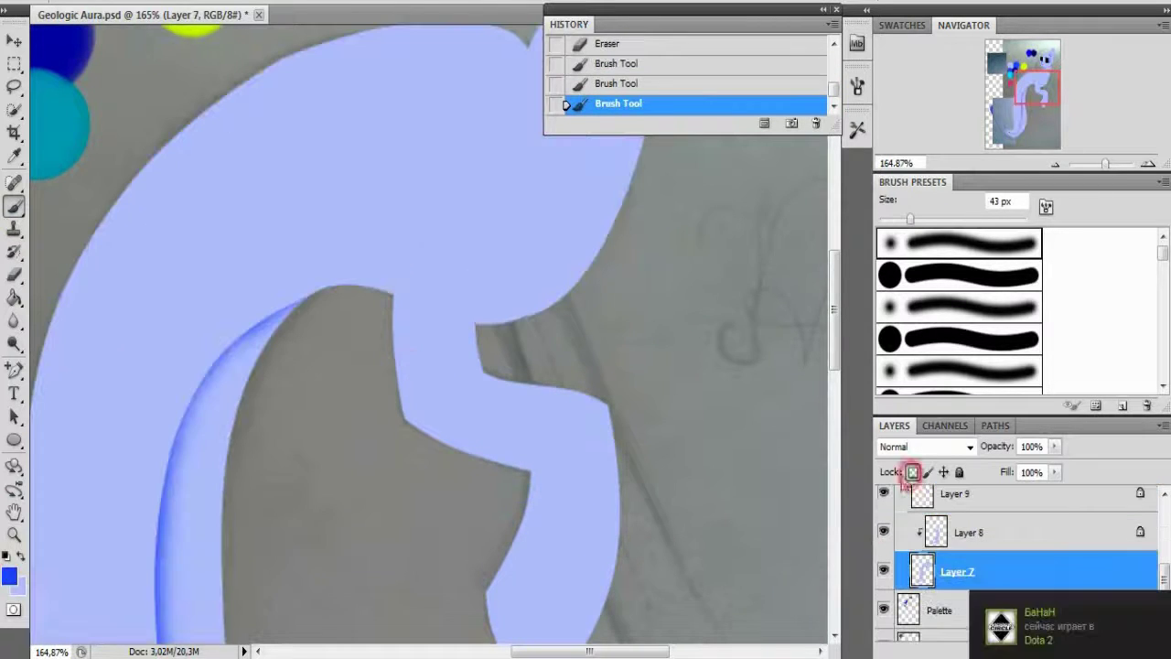
pyautogui.scroll(2, 408, 343)
pyautogui.press('x')
pyautogui.scroll(-5, 332, 373)
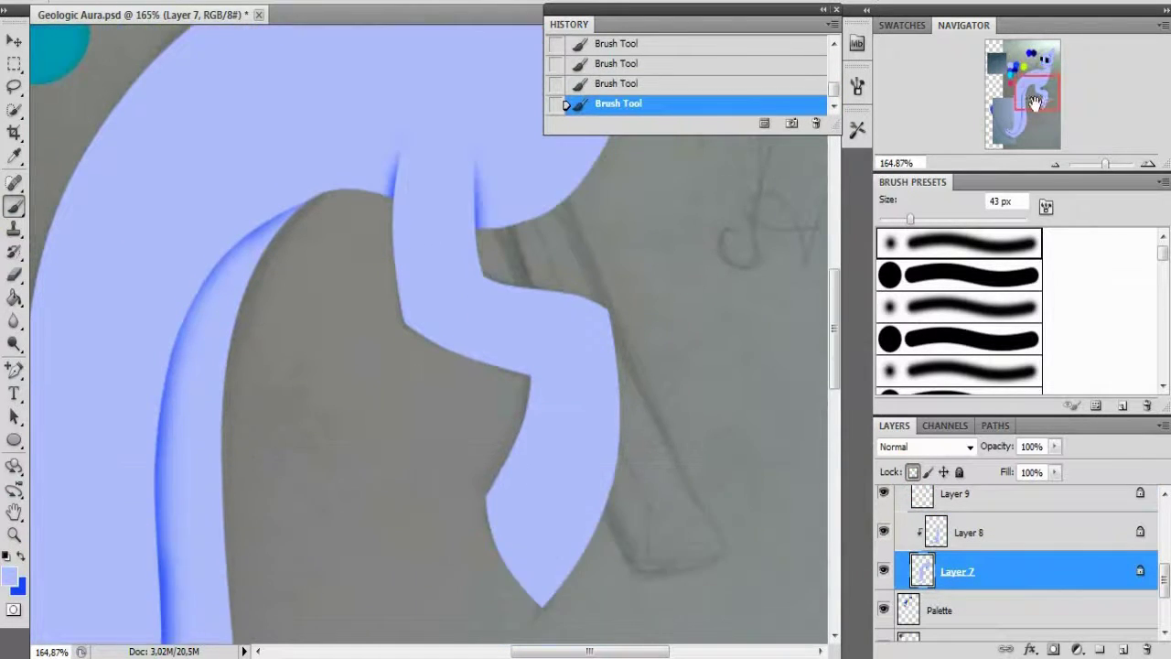
# - Create a new layer below Layer 7 and trace the far foreleg as a closed Pen path
pyautogui.scroll(-1, 961, 591)
pyautogui.hotkey('ctrl', 'shift', 'alt', 'n')
pyautogui.hotkey('ctrl', '[')
pyautogui.press('p')
pyautogui.click(482, 153)
pyautogui.click(560, 144)
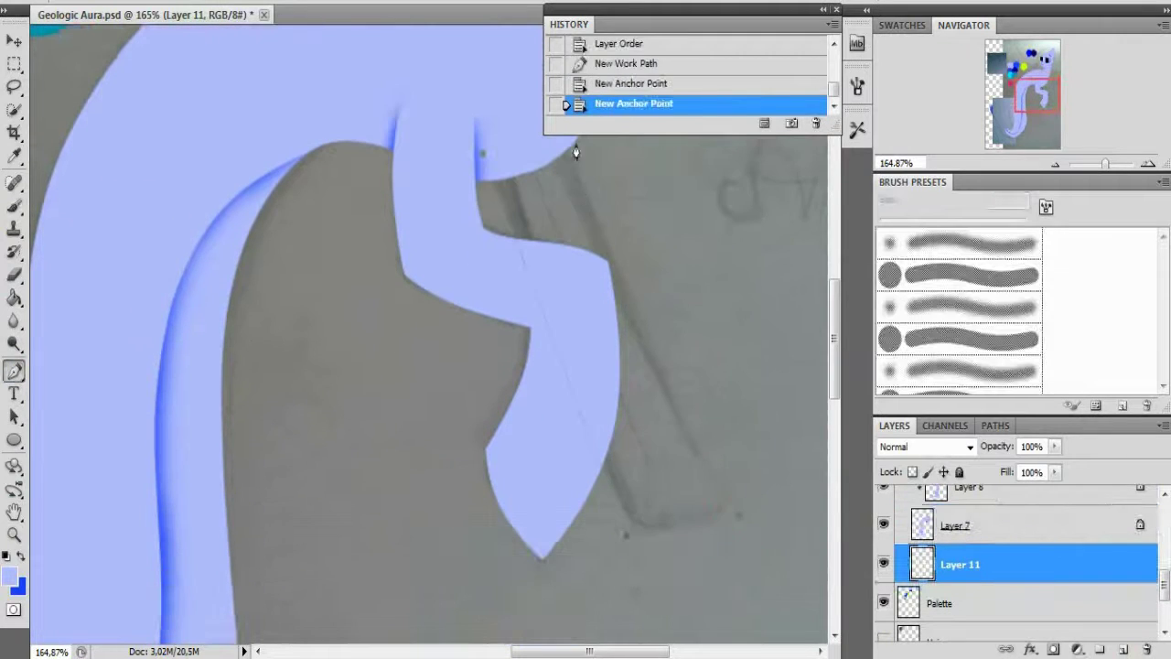
pyautogui.click(482, 153)
# - Add and drag anchor points to curve the far foreleg path along its sides and hoof
pyautogui.click(14, 368)
pyautogui.click(118, 402)
pyautogui.click(542, 346)
pyautogui.click(638, 331)
pyautogui.moveTo(637, 331); pyautogui.dragTo(596, 470)
# - Convert the far foreleg path to an inverted selection, fill it light blue on Layer 11 and deselect
pyautogui.hotkey('ctrl', 'Return')
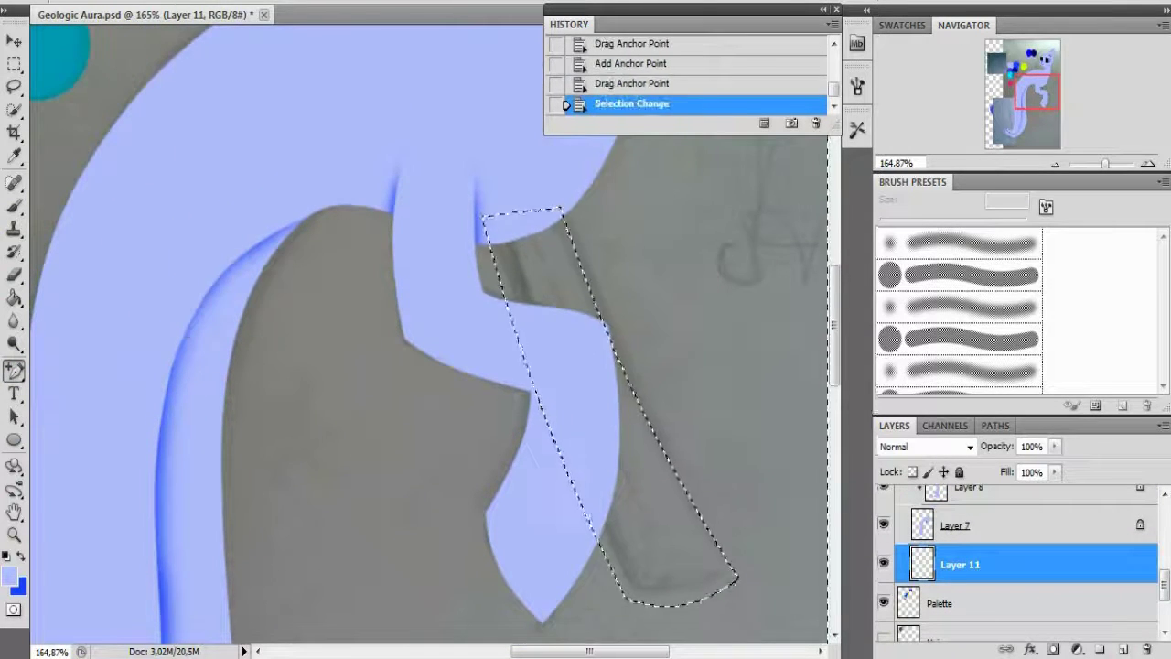
pyautogui.hotkey('ctrl', 'shift', 'i')
pyautogui.press('g')
pyautogui.click(640, 439)
pyautogui.hotkey('ctrl', 'd')
# - Lock Layer 11's transparent pixels and brush blue shading on the far foreleg beneath the body and beside the front leg
pyautogui.press('/')
pyautogui.scroll(2, 405, 235)
pyautogui.press('b')
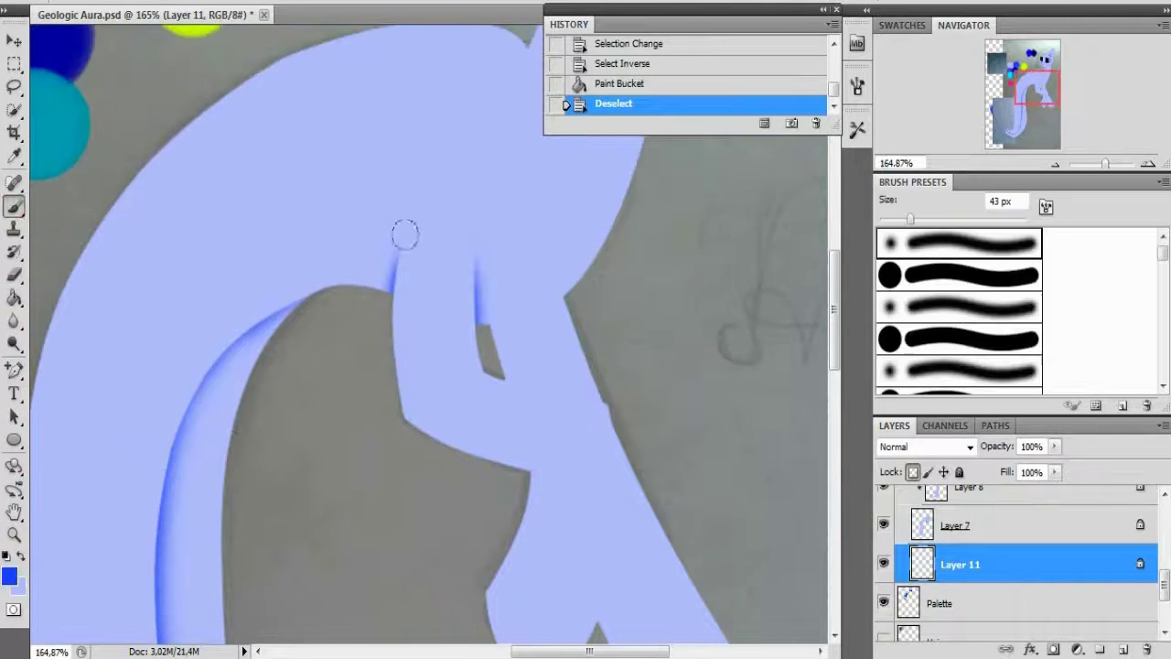
pyautogui.moveTo(493, 370); pyautogui.dragTo(599, 388)
pyautogui.scroll(-1, 549, 385)
pyautogui.moveTo(609, 329); pyautogui.dragTo(624, 462)
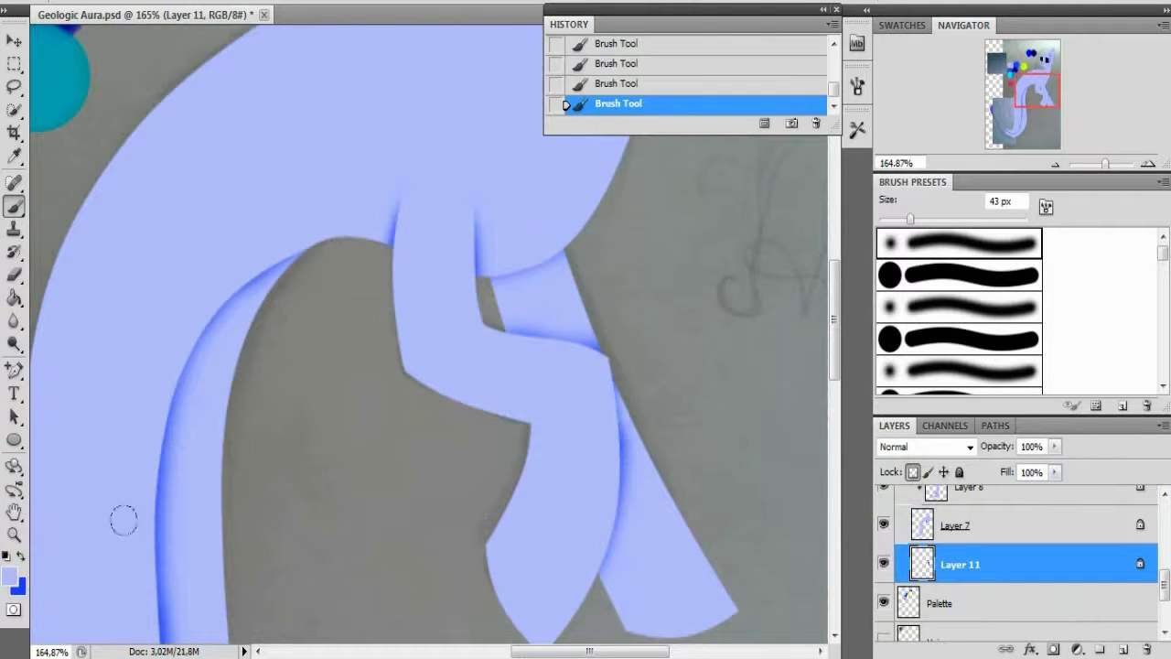
# - Collapse Group 2 and Group 1, add a new group above Group 1, and hide Group 1
pyautogui.scroll(-3, 551, 368)
pyautogui.scroll(2, 552, 369)
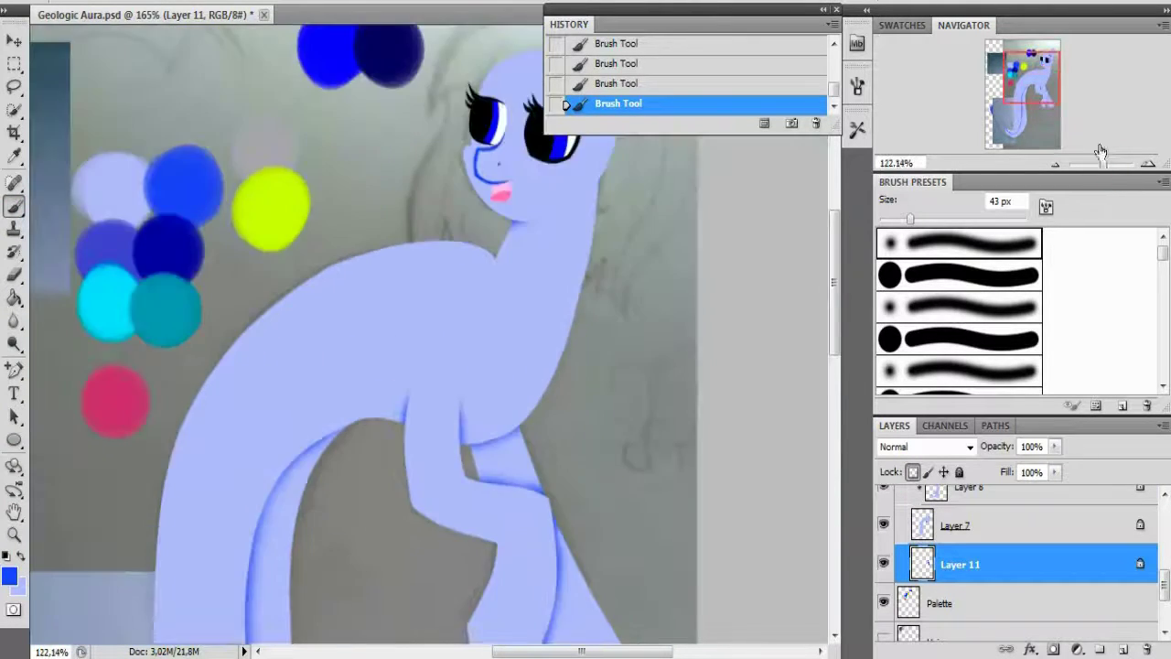
pyautogui.click(902, 501)
pyautogui.click(903, 517)
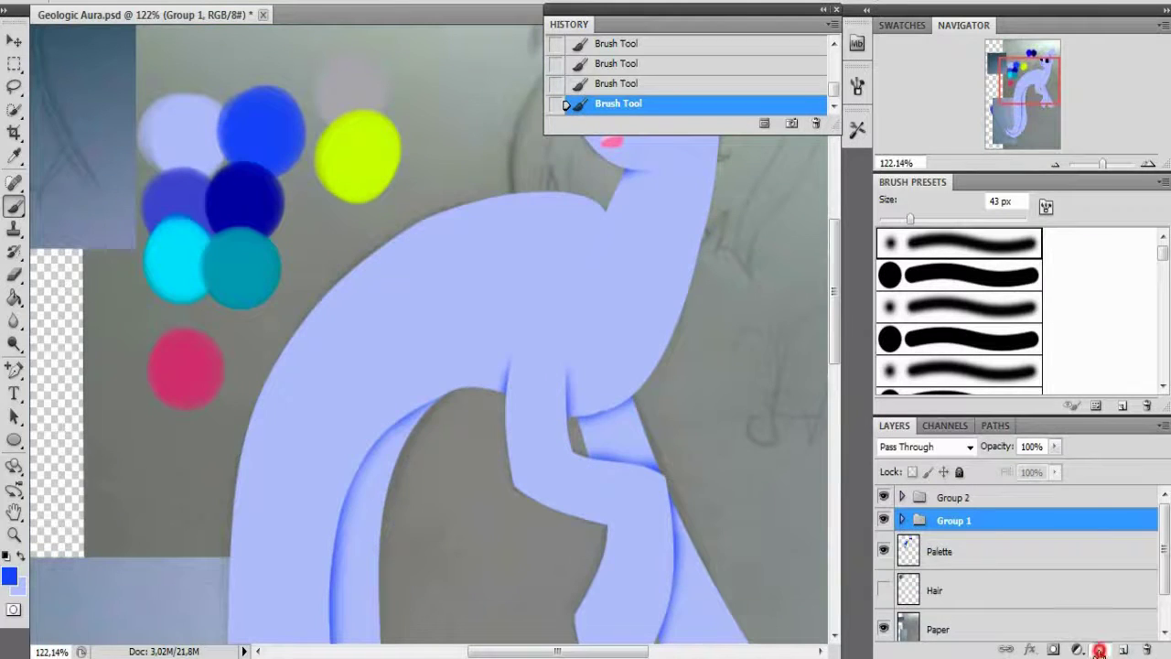
pyautogui.click(884, 546)
pyautogui.scroll(4, 549, 320)
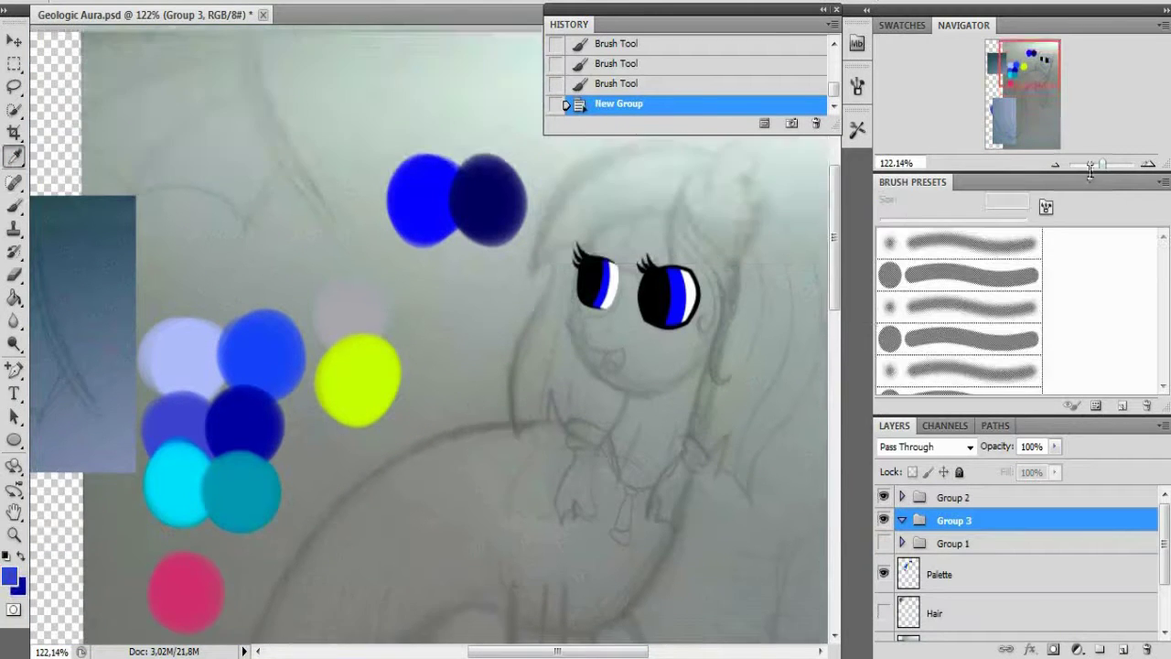
# - Move the larger eye's black Shape 3 slightly to the right over the blue iris
pyautogui.scroll(-1, 469, 338)
pyautogui.scroll(-2, 888, 543)
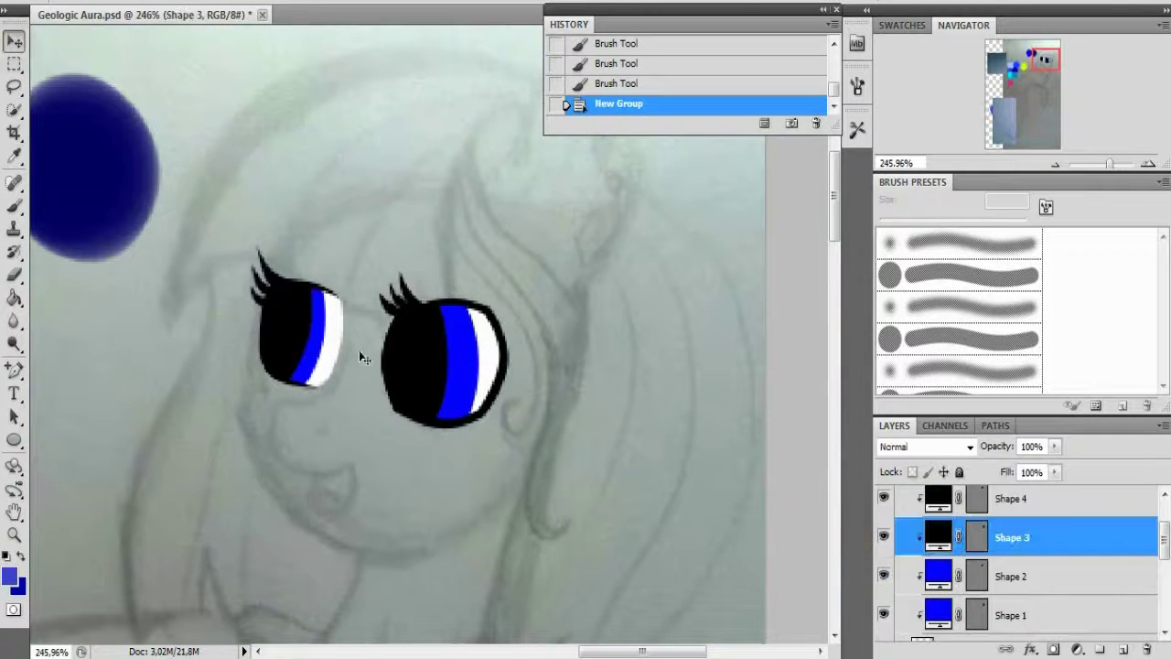
pyautogui.moveTo(362, 357); pyautogui.dragTo(375, 357)
# - Create a new layer in Group 3 and trace the sketched fringe as a closed, curved Pen path
pyautogui.click(953, 519)
pyautogui.click(1123, 649)
pyautogui.press('p')
pyautogui.scroll(2, 420, 404)
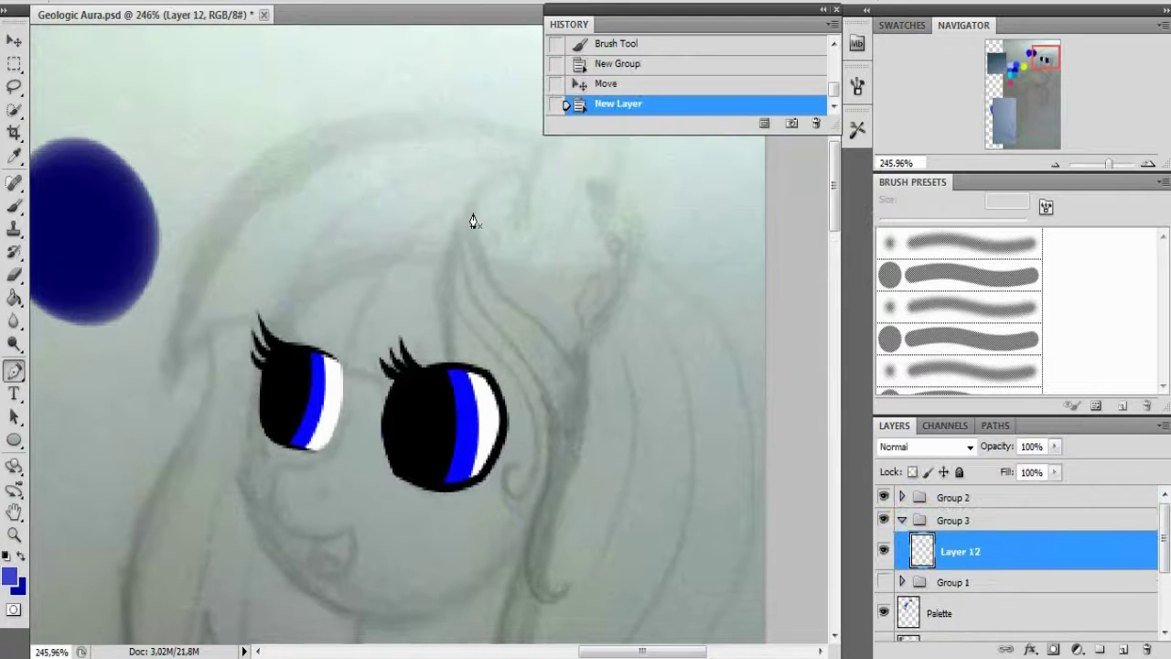
pyautogui.scroll(1, 233, 192)
pyautogui.click(545, 227)
pyautogui.click(165, 471)
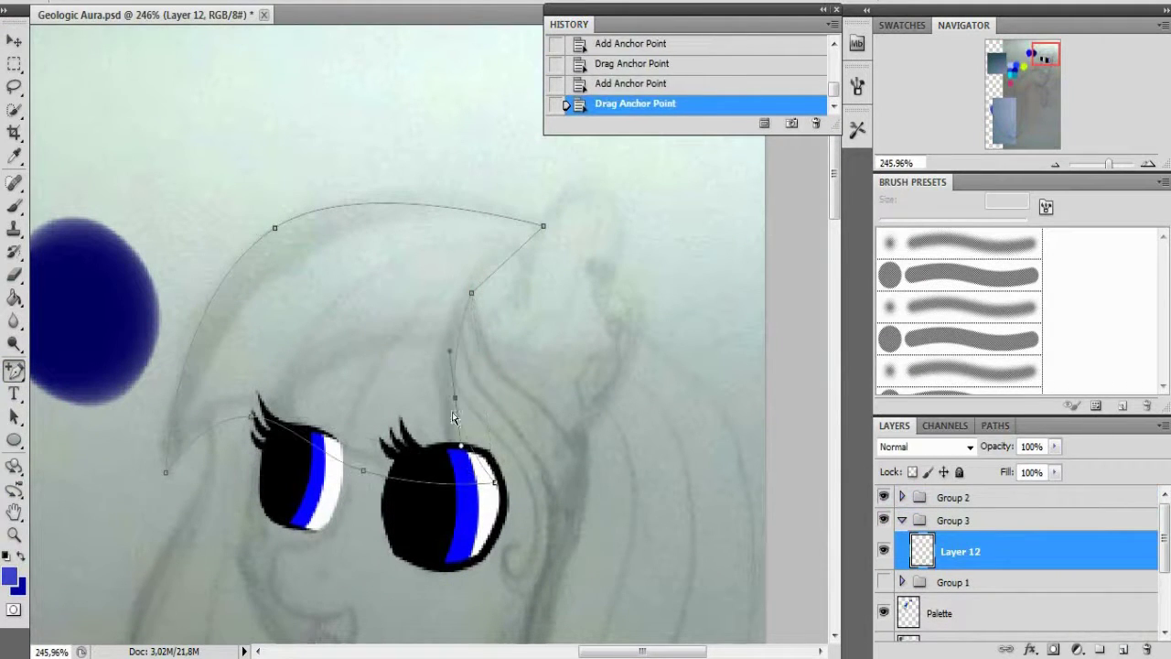
# - Fill the fringe path's inverted selection with medium blue on Layer 12, move Group 3 above Group 2, and deselect
pyautogui.scroll(-1, 452, 417)
pyautogui.rightClick(325, 275)
pyautogui.click(366, 368)
pyautogui.press('b')
pyautogui.hotkey('ctrl', 'shift', 'i')
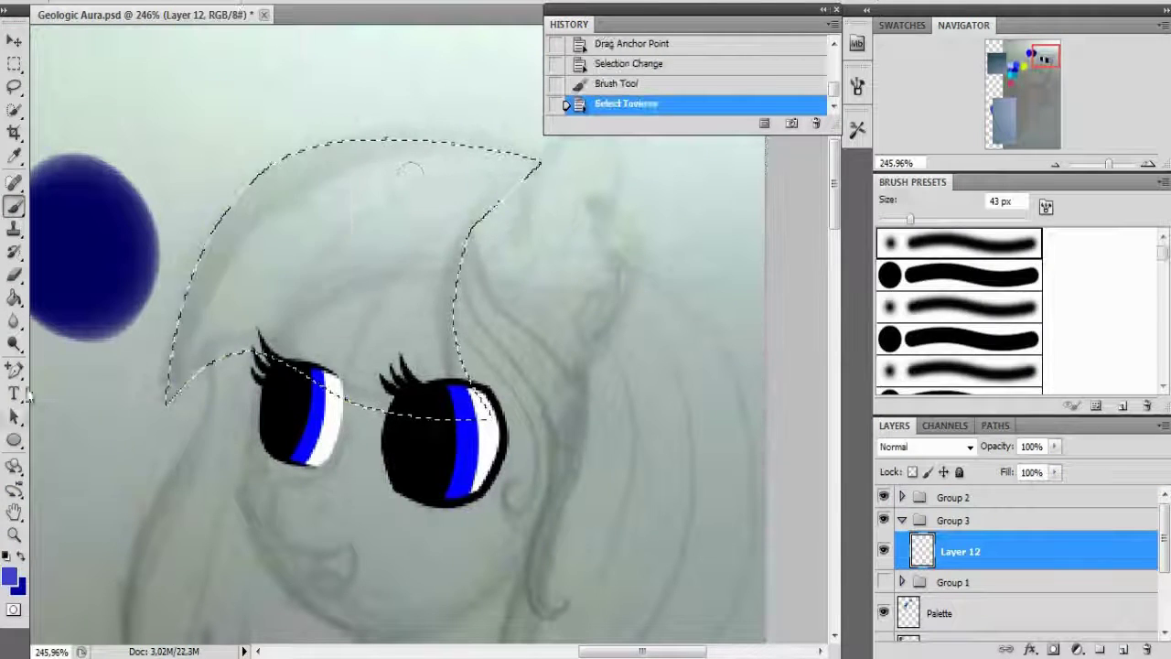
pyautogui.press('g')
pyautogui.click(320, 228)
pyautogui.moveTo(1019, 517); pyautogui.dragTo(1019, 494)
pyautogui.hotkey('ctrl', 'd')
# - Create a new layer just above Palette and trace the hair lock beside the face as a closed Pen path
pyautogui.scroll(-2, 421, 375)
pyautogui.click(34, 368)
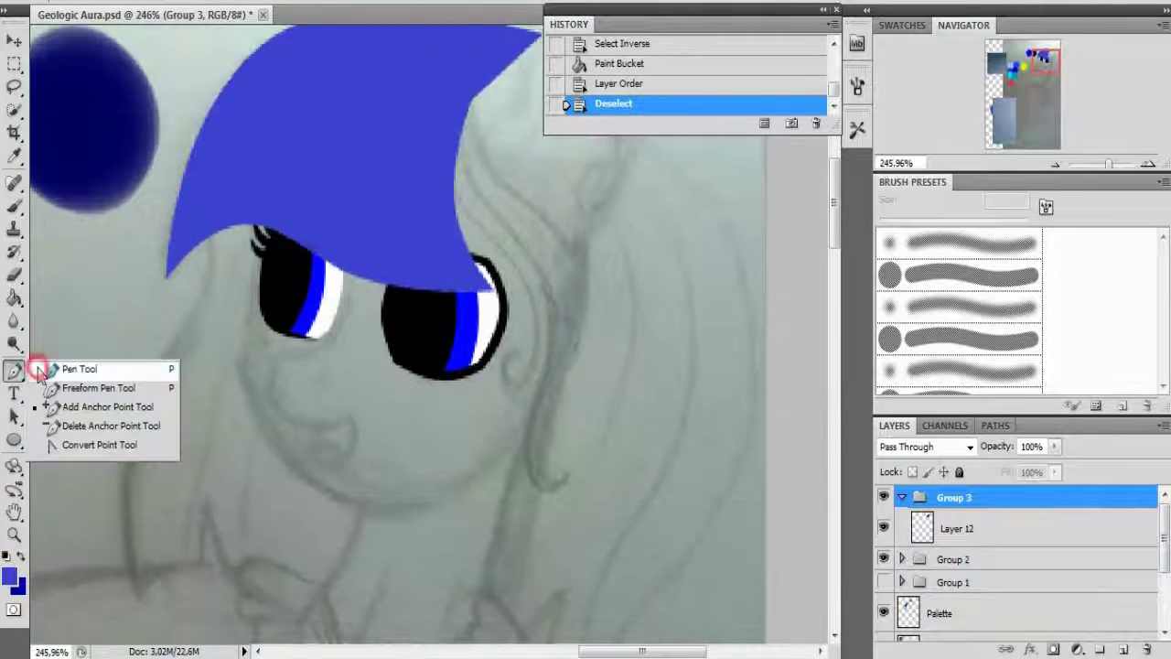
pyautogui.click(46, 368)
pyautogui.hotkey('ctrl', 'shift', 'alt', 'n')
pyautogui.moveTo(970, 534); pyautogui.dragTo(988, 590)
pyautogui.scroll(-1, 209, 231)
pyautogui.click(210, 215)
pyautogui.scroll(2, 370, 545)
pyautogui.hotkey('ctrl', 'z')
pyautogui.click(414, 446)
pyautogui.click(209, 247)
# - Add and drag anchor points to curve the side lock's path along its outer edge and jagged lower ends
pyautogui.rightClick(14, 370)
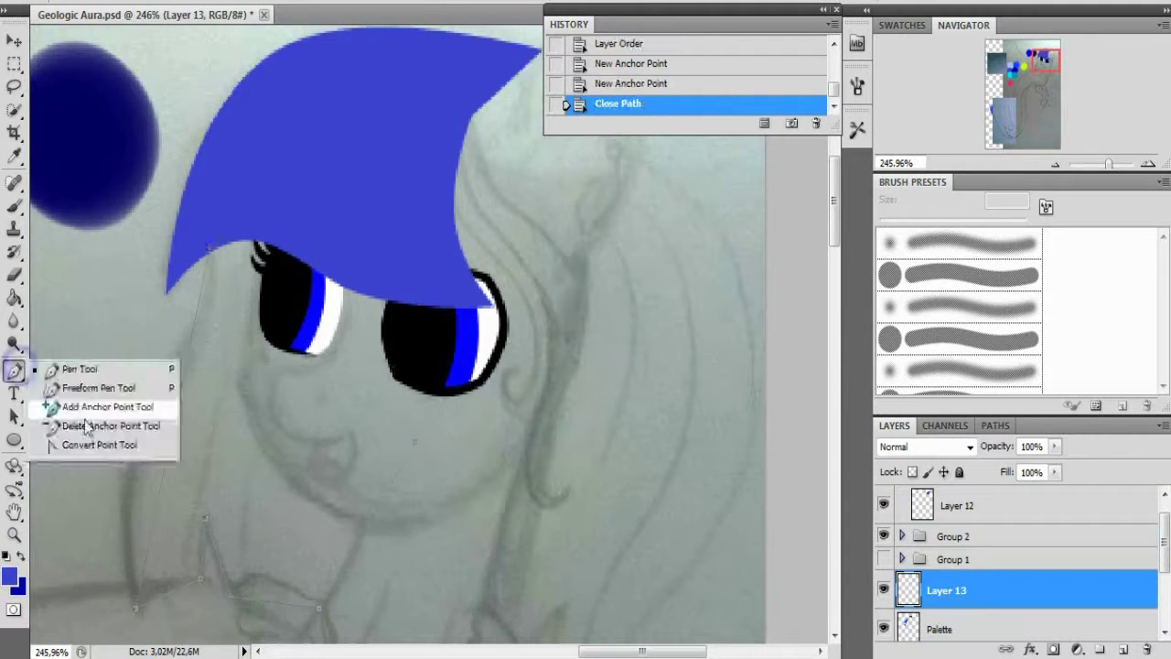
pyautogui.click(52, 410)
pyautogui.moveTo(162, 478); pyautogui.dragTo(128, 488)
pyautogui.moveTo(312, 346); pyautogui.dragTo(311, 192)
pyautogui.scroll(-2, 176, 541)
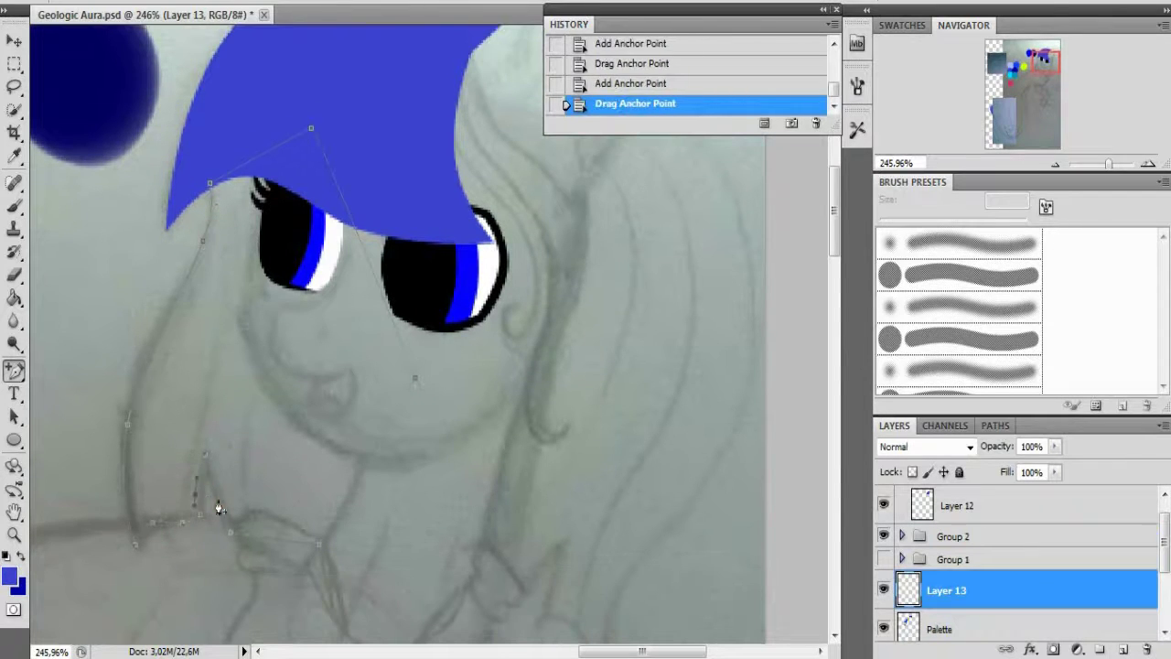
pyautogui.scroll(2, 358, 495)
# - Convert the side lock path to an inverted selection and fill it medium blue on Layer 13
pyautogui.hotkey('ctrl', 'Return')
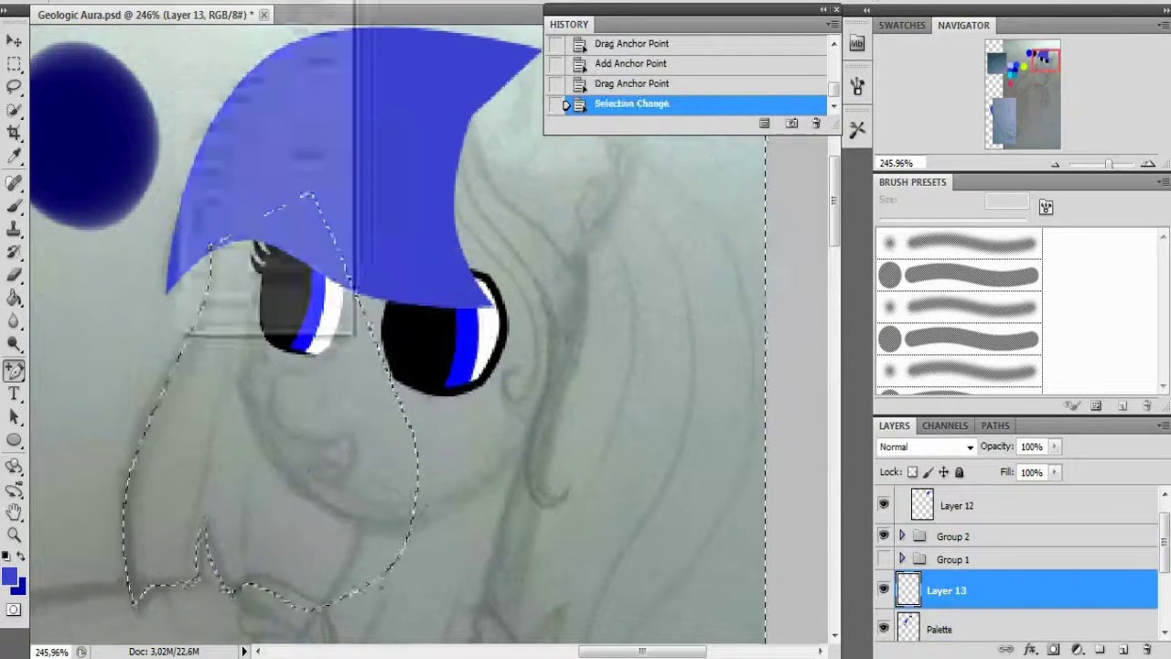
pyautogui.hotkey('ctrl', 'shift', 'i')
pyautogui.press('g')
pyautogui.click(301, 73)
# - Show Group 1, create a new layer beneath Layer 12, and paint the side lock's lower ends over the body within the selection
pyautogui.click(884, 559)
pyautogui.click(956, 505)
pyautogui.hotkey('ctrl', 'shift', 'alt', 'n')
pyautogui.hotkey('ctrl', '[')
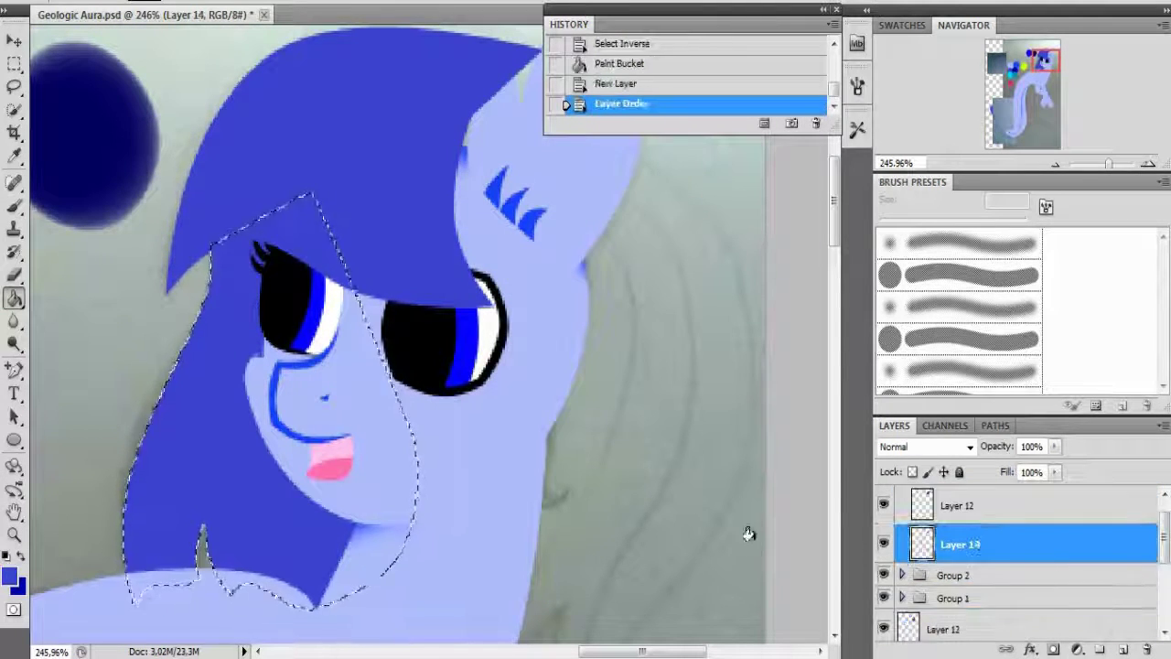
pyautogui.scroll(-1, 744, 536)
pyautogui.press('b')
pyautogui.scroll(-3, 72, 578)
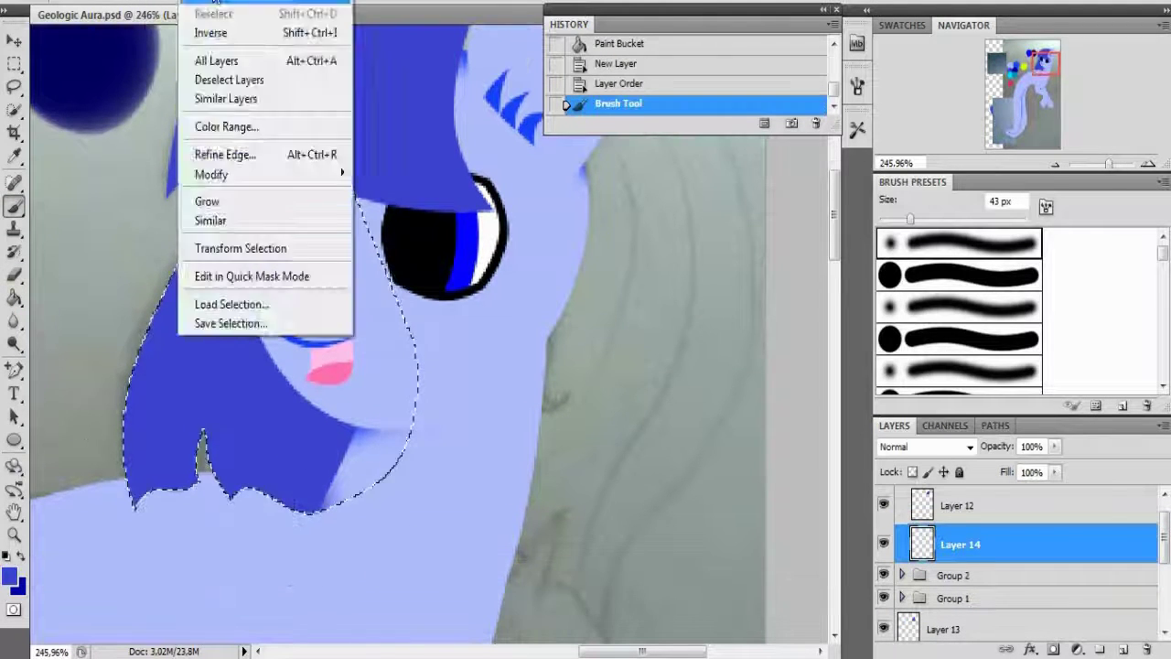
# - Deselect and erase the excess hair paint beside the neck on Layer 14
pyautogui.hotkey('ctrl', 'd')
pyautogui.press('e')
pyautogui.moveTo(343, 475); pyautogui.dragTo(366, 462)
pyautogui.scroll(4, 460, 434)
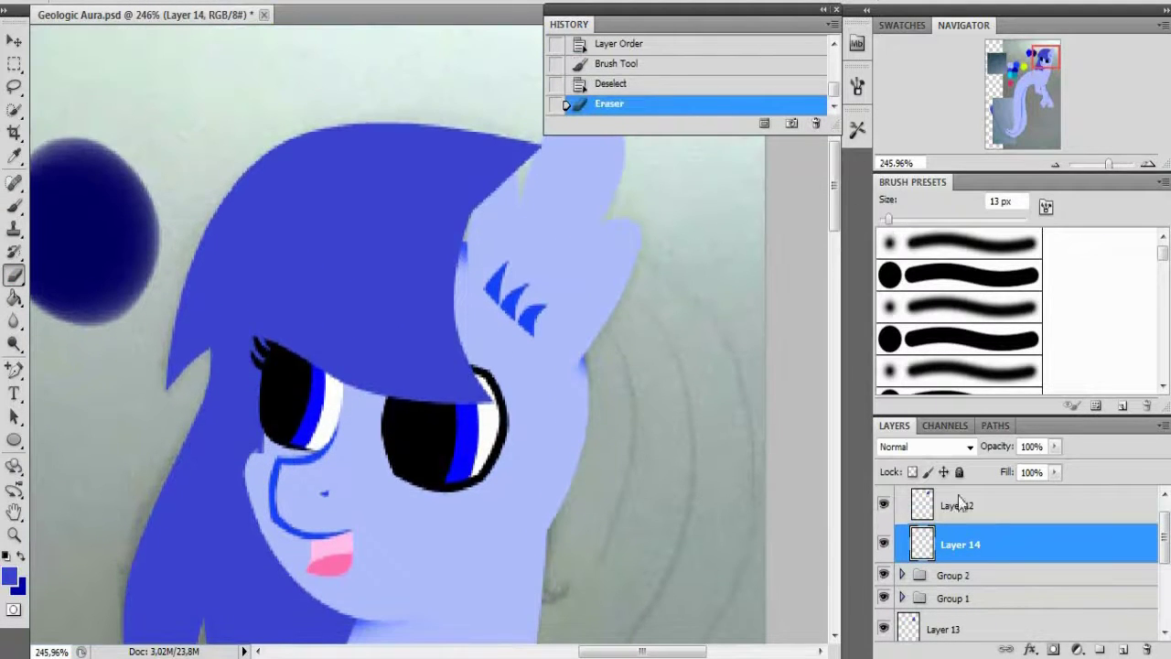
# - Move the fringe on Layer 12 slightly to the right and down on the head
pyautogui.click(959, 503)
pyautogui.press('v')
pyautogui.moveTo(357, 196); pyautogui.dragTo(360, 225)
pyautogui.scroll(-2, 540, 430)
pyautogui.scroll(2, 540, 430)
# - Select the ear shape from Layer 1 in Group 1, erase the fringe covering it on Layer 12, and deselect
pyautogui.click(902, 598)
pyautogui.click(955, 622)
pyautogui.press('w')
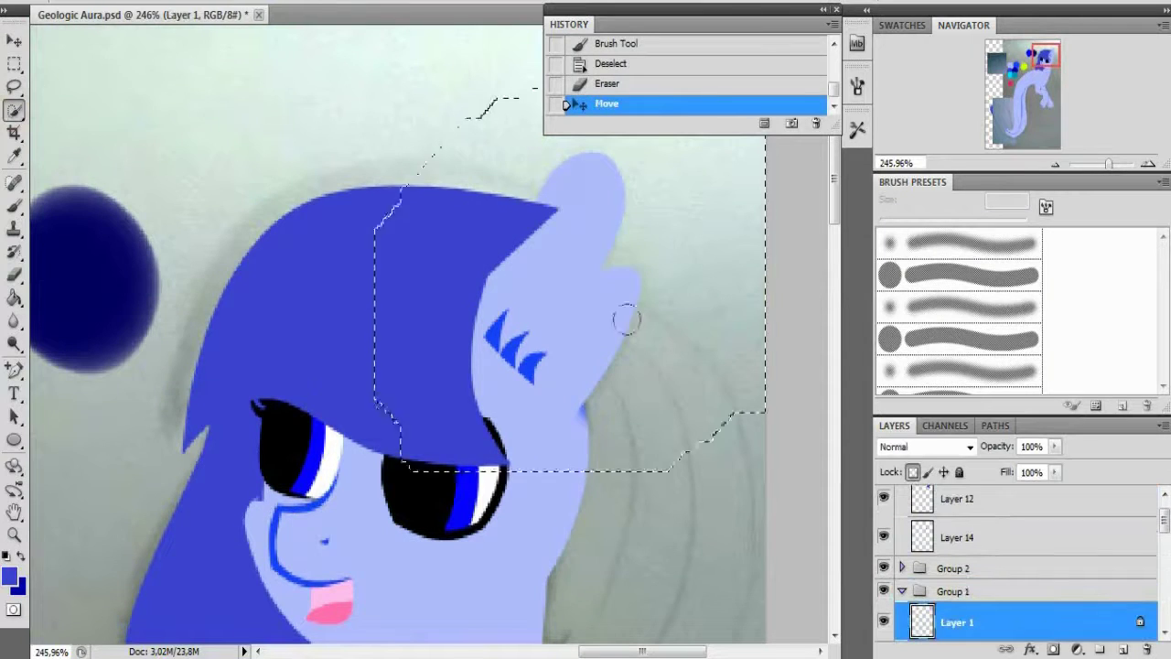
pyautogui.click(902, 591)
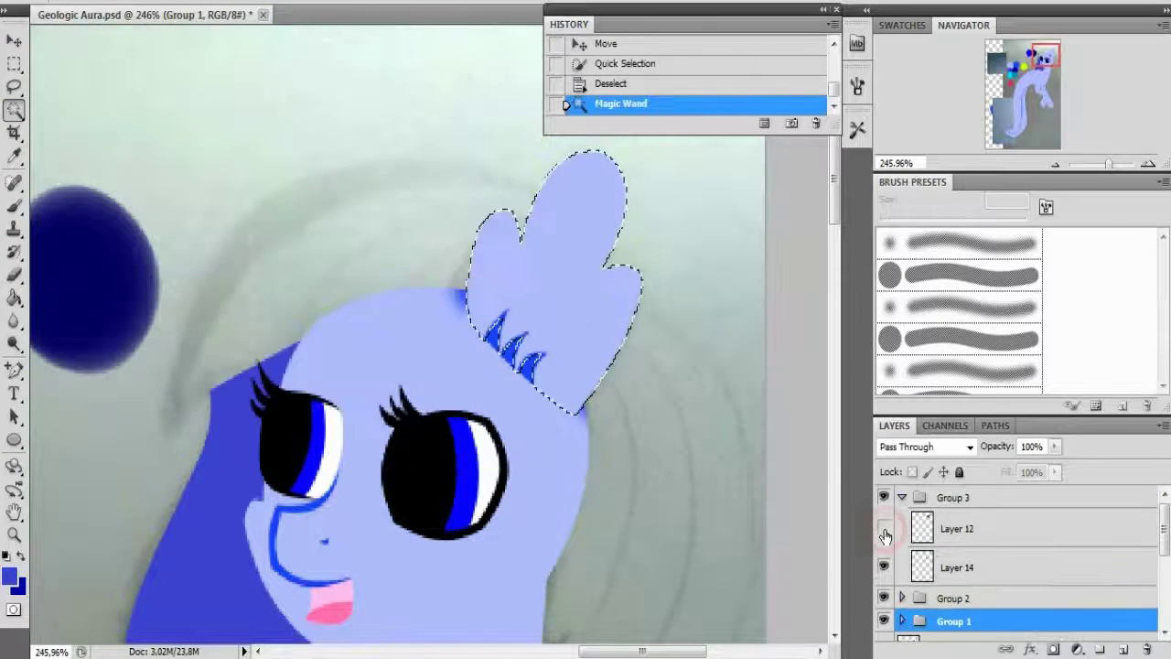
pyautogui.click(959, 528)
pyautogui.press('e')
pyautogui.hotkey('ctrl', 'd')
# - Touch up the hair on Layer 13, lock the layer, and shade it dark blue beneath the fringe with a soft brush
pyautogui.moveTo(959, 528); pyautogui.dragTo(975, 606)
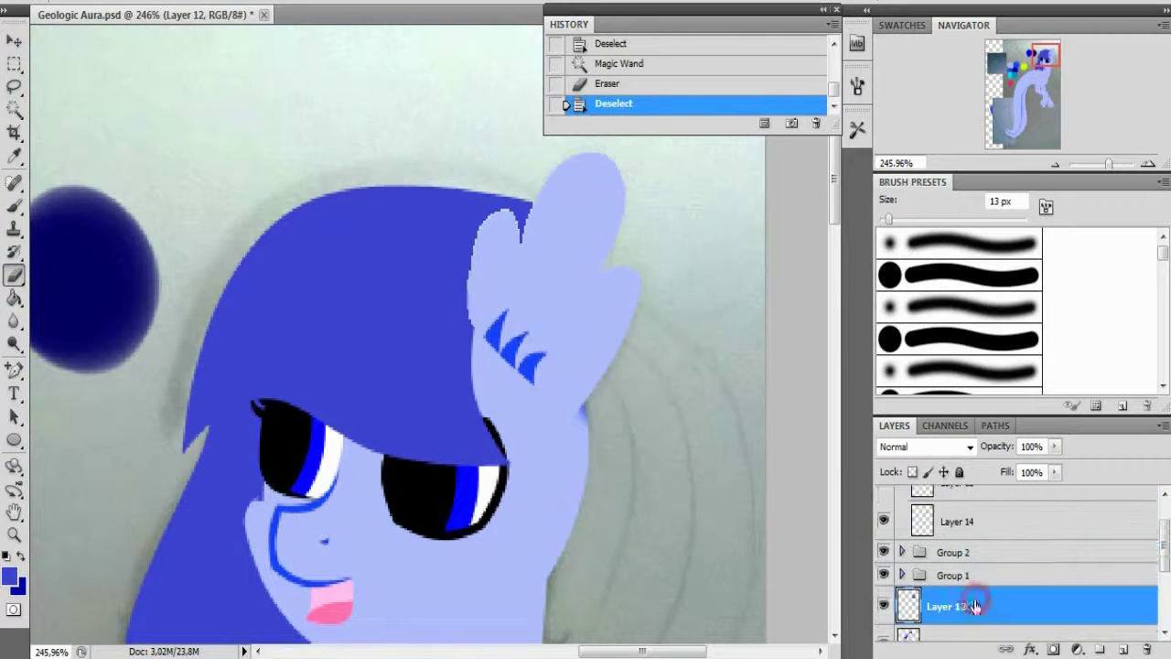
pyautogui.click(448, 264)
pyautogui.hotkey('ctrl', 'z')
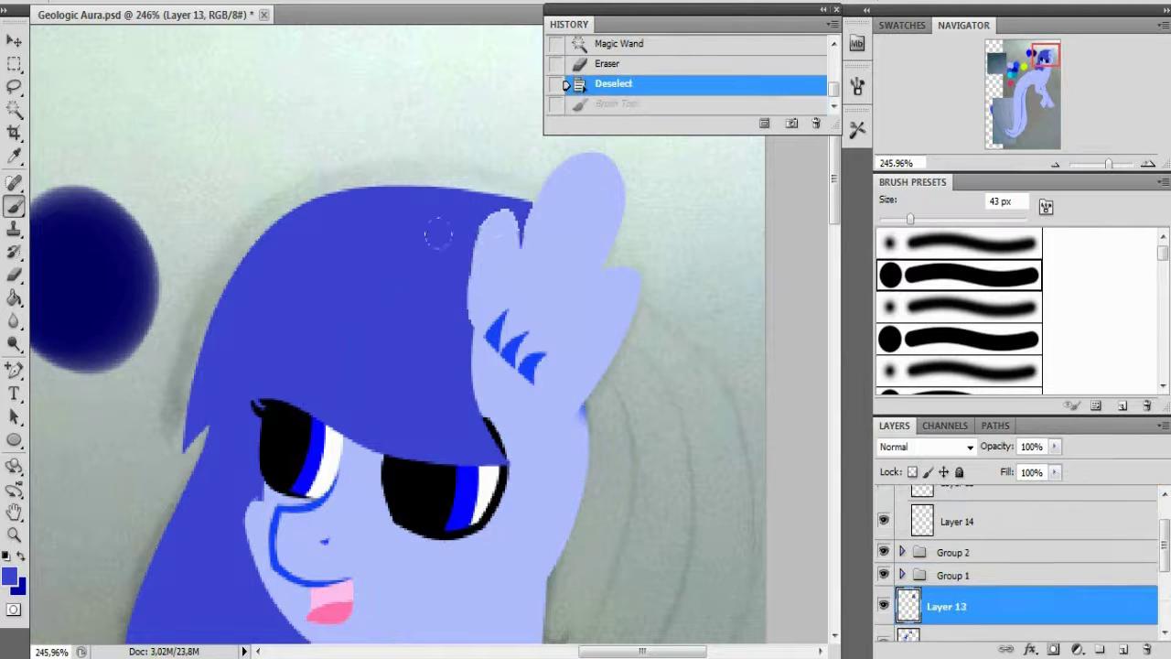
pyautogui.scroll(-3, 412, 418)
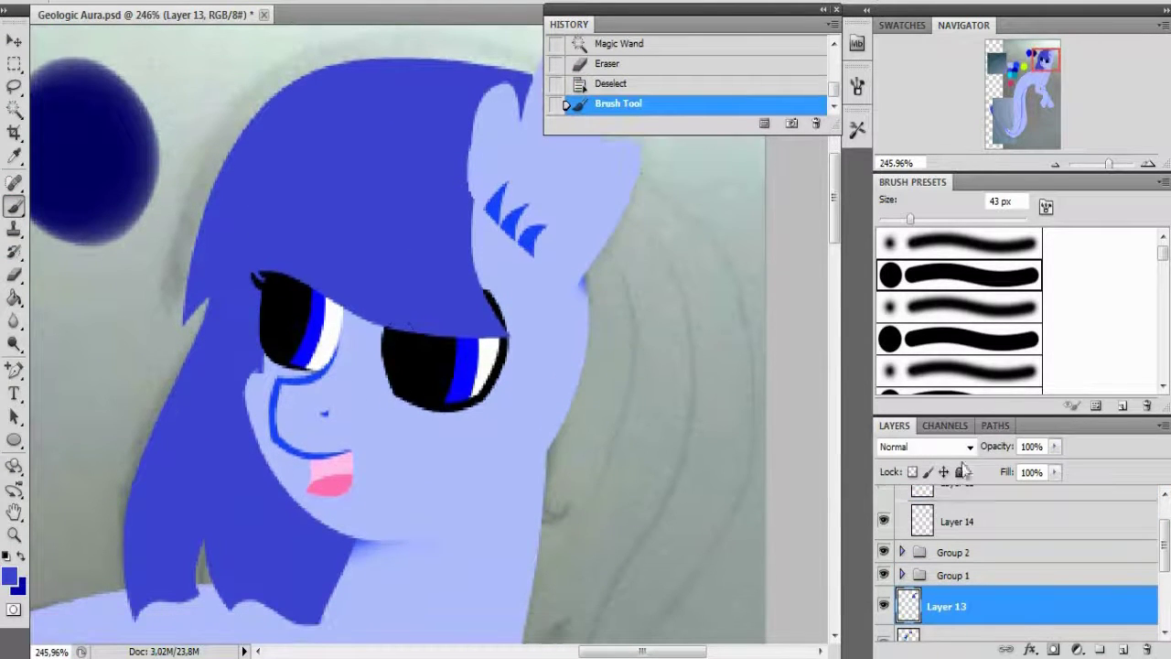
pyautogui.press('/')
pyautogui.rightClick(210, 422)
pyautogui.click(219, 427)
pyautogui.click(447, 484)
pyautogui.scroll(1, 1006, 549)
# - Create a new layer above Layer 14, hide Group 1, and trace the back mane with a closed pen path
pyautogui.click(1006, 547)
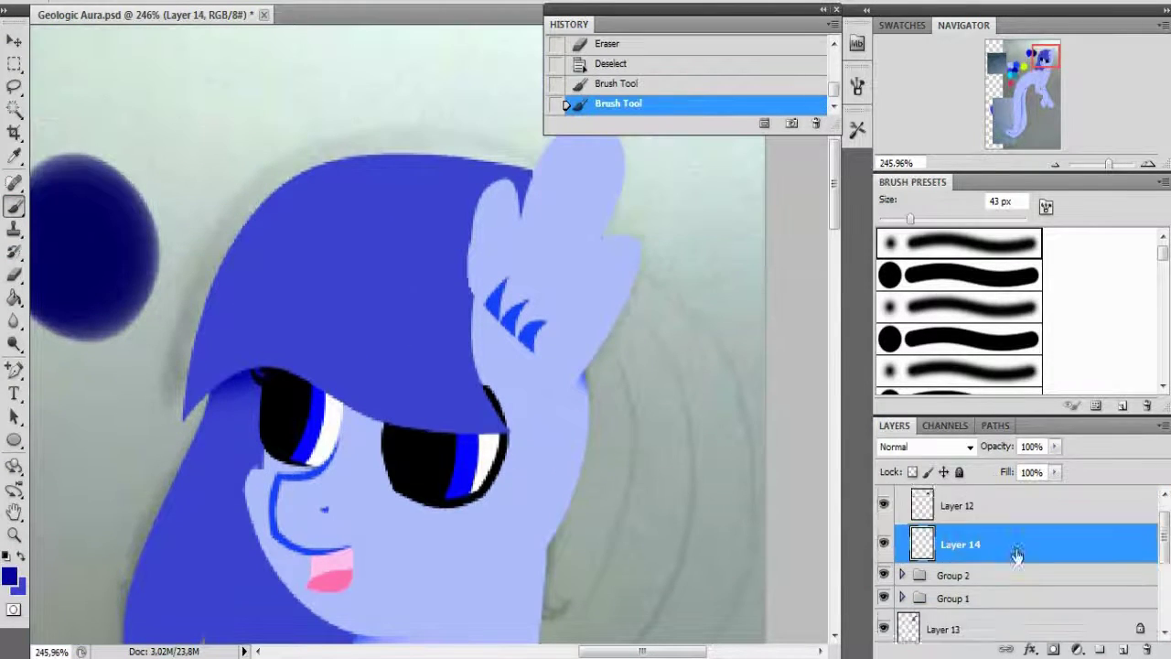
pyautogui.scroll(-1, 1006, 547)
pyautogui.click(1122, 649)
pyautogui.press('p')
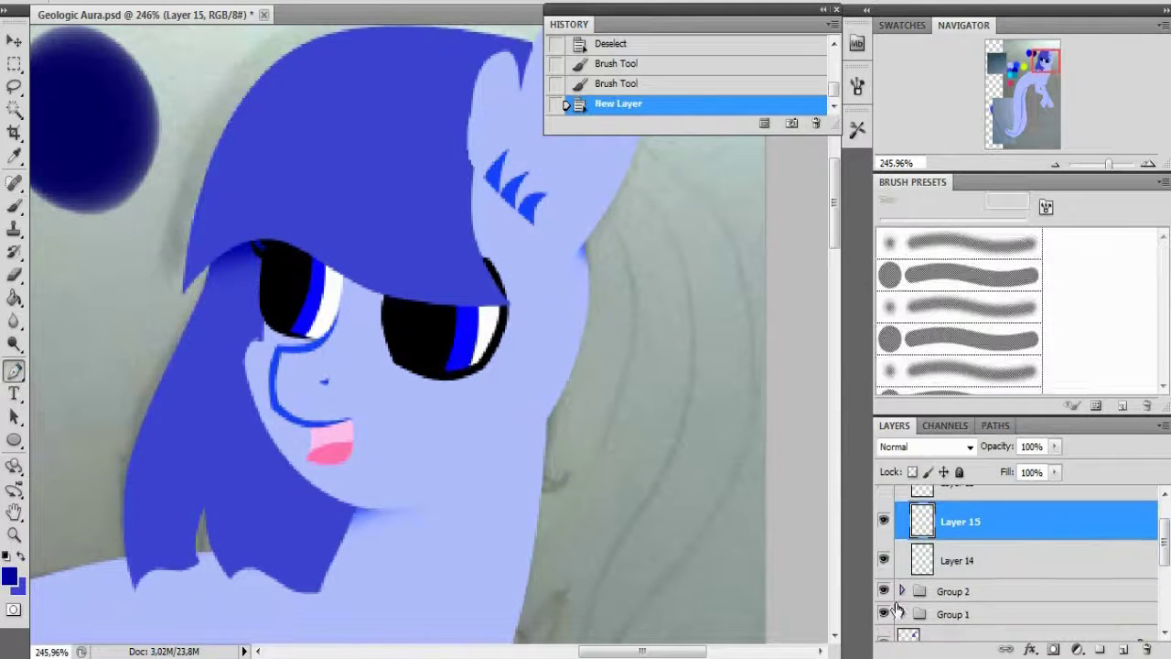
pyautogui.click(883, 614)
pyautogui.scroll(3, 631, 312)
pyautogui.scroll(-3, 631, 312)
pyautogui.click(536, 515)
pyautogui.scroll(3, 536, 439)
pyautogui.click(536, 366)
pyautogui.click(549, 384)
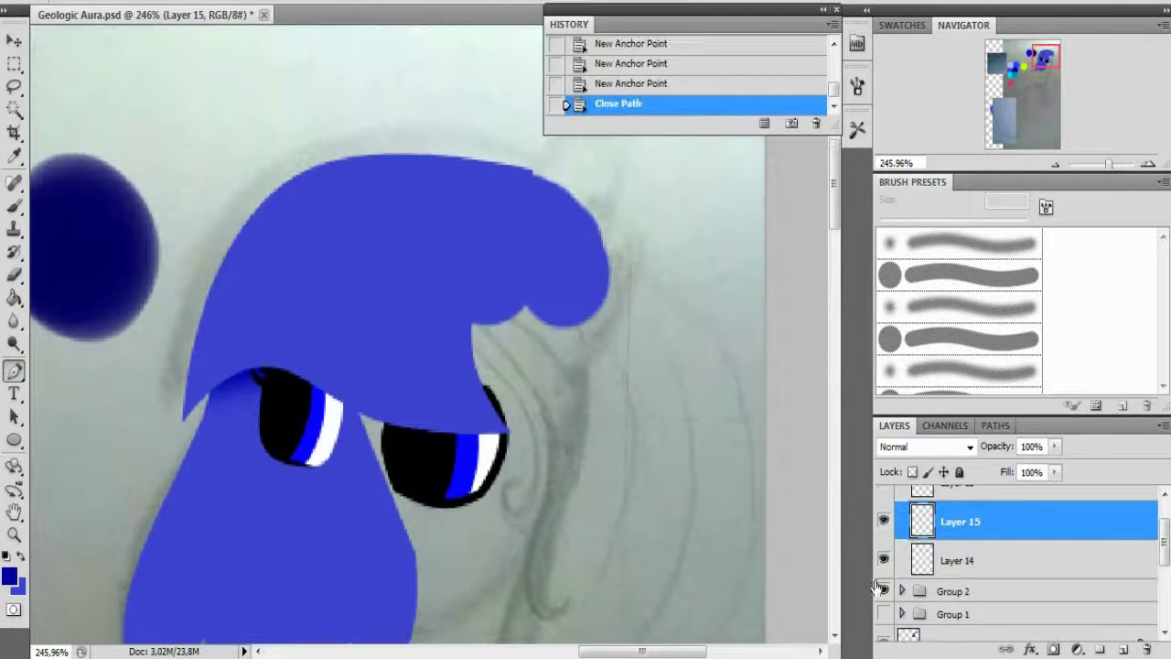
# - Show Group 1 and add and reposition anchor points to curve the back mane path along the sketch
pyautogui.click(883, 613)
pyautogui.scroll(-2, 587, 359)
pyautogui.scroll(-2, 587, 359)
pyautogui.click(752, 356)
pyautogui.moveTo(753, 356); pyautogui.dragTo(714, 439)
pyautogui.click(632, 507)
pyautogui.scroll(-2, 632, 506)
pyautogui.moveTo(632, 506); pyautogui.dragTo(718, 384)
pyautogui.scroll(4, 718, 384)
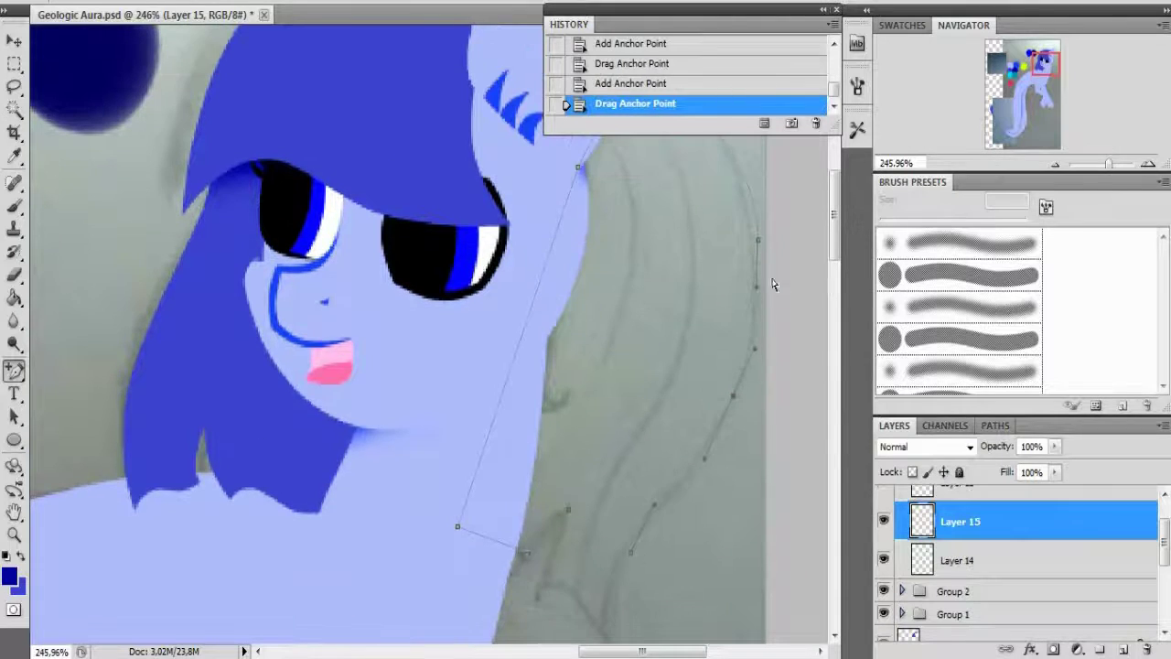
pyautogui.moveTo(758, 302); pyautogui.dragTo(785, 319)
pyautogui.scroll(-2, 785, 319)
pyautogui.moveTo(614, 548); pyautogui.dragTo(595, 582)
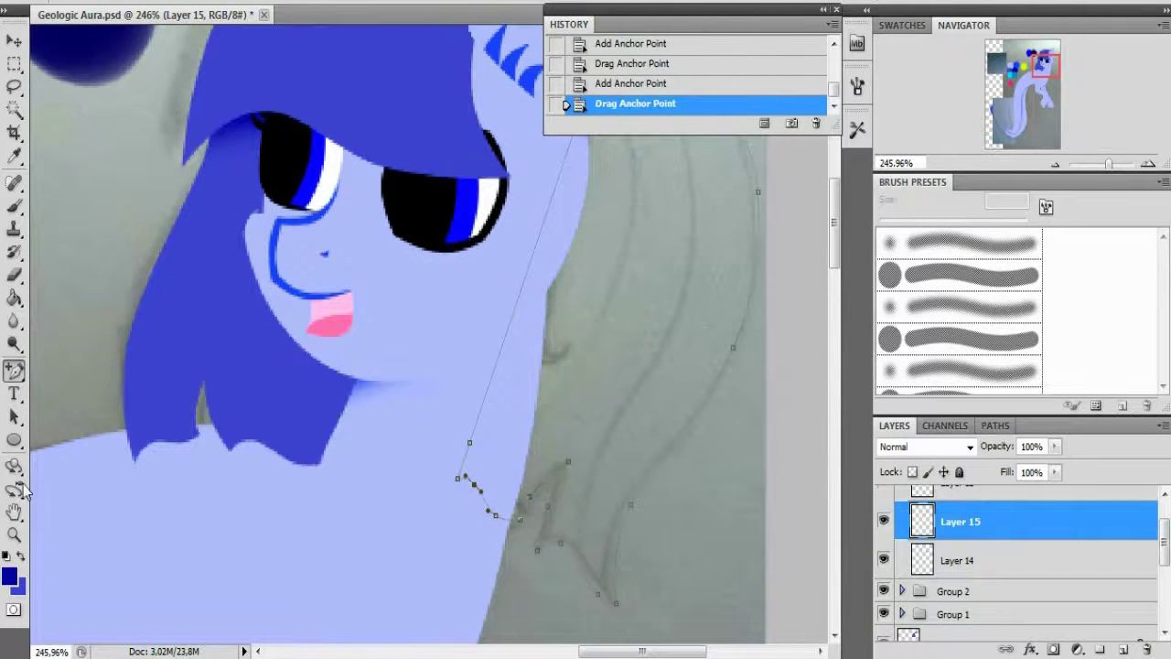
# - Fill the back mane with medium blue on Layer 15 and erase the excess paint
pyautogui.press('Delete')
pyautogui.click(883, 614)
pyautogui.scroll(1, 384, 411)
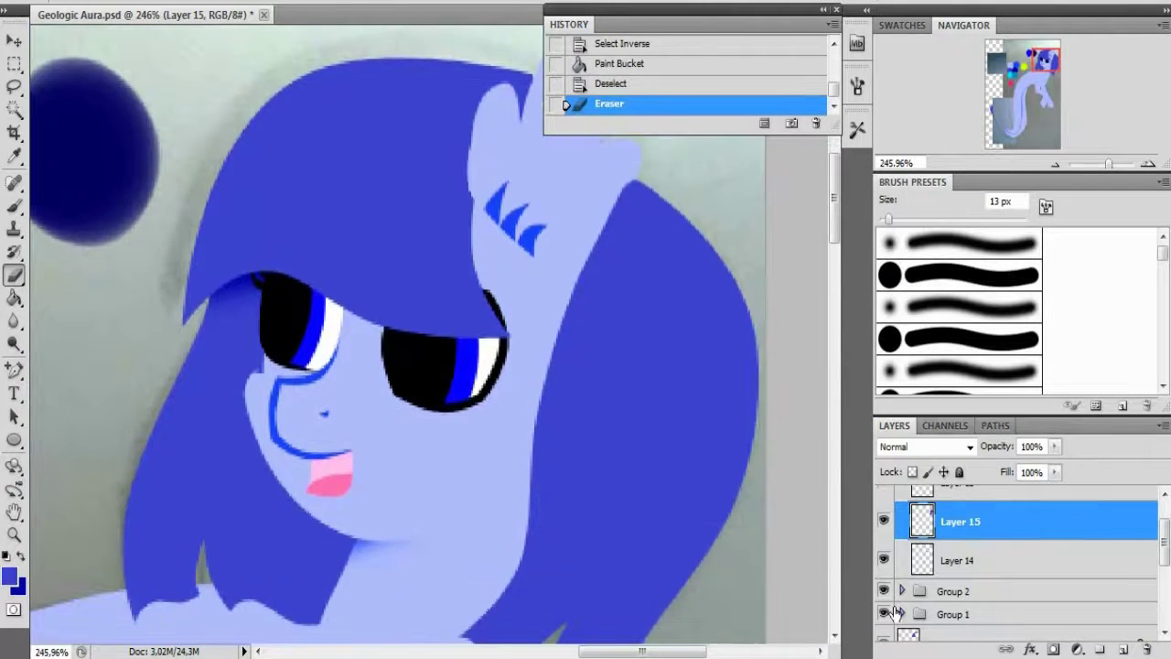
# - Hide Layer 15 and Group 1, and trace the separate lock below the back mane with a curved pen path
pyautogui.click(882, 521)
pyautogui.click(882, 614)
pyautogui.scroll(-3, 665, 437)
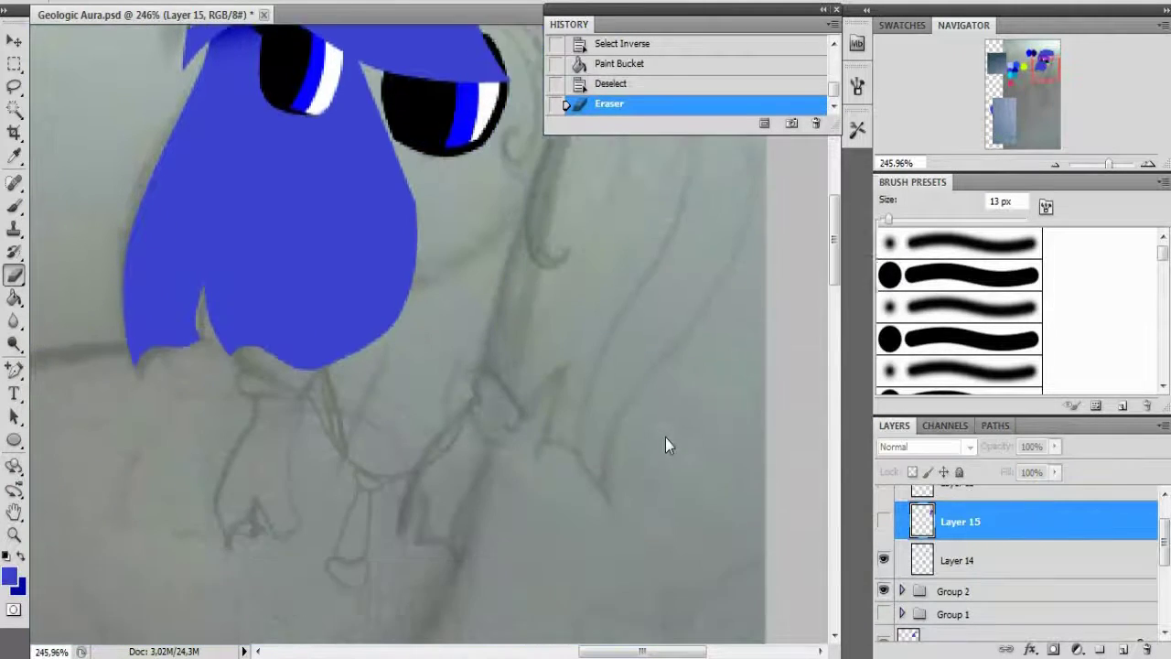
pyautogui.moveTo(1108, 165); pyautogui.dragTo(1114, 167)
pyautogui.click(14, 370)
pyautogui.click(65, 365)
pyautogui.click(514, 333)
pyautogui.click(511, 500)
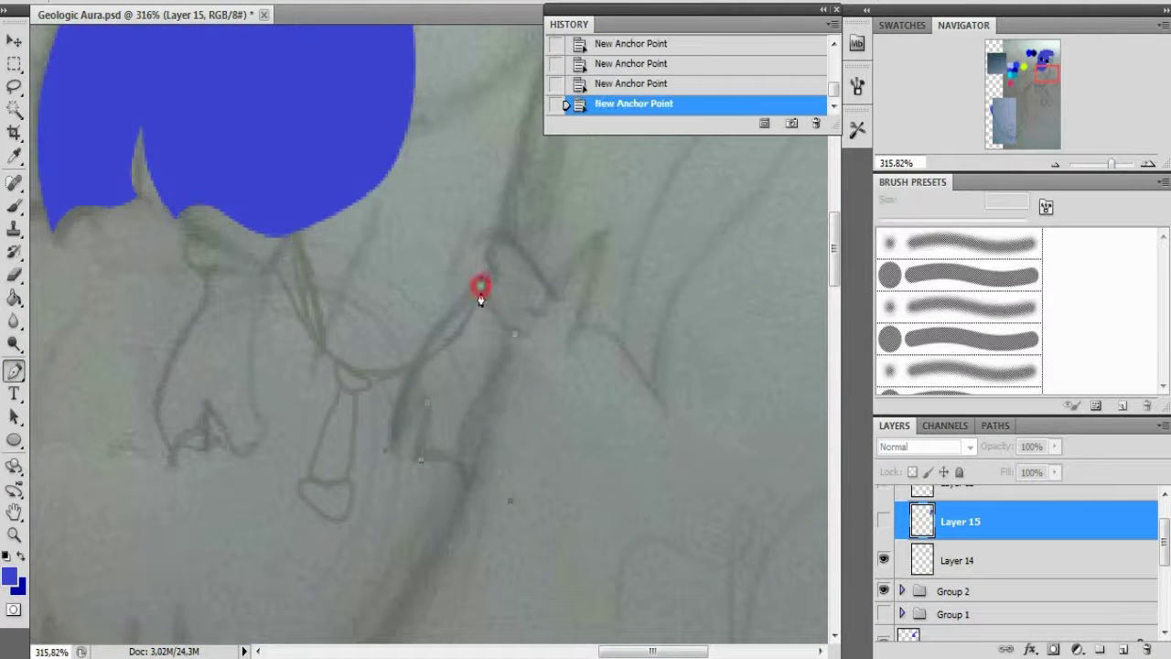
pyautogui.click(514, 333)
pyautogui.click(431, 377)
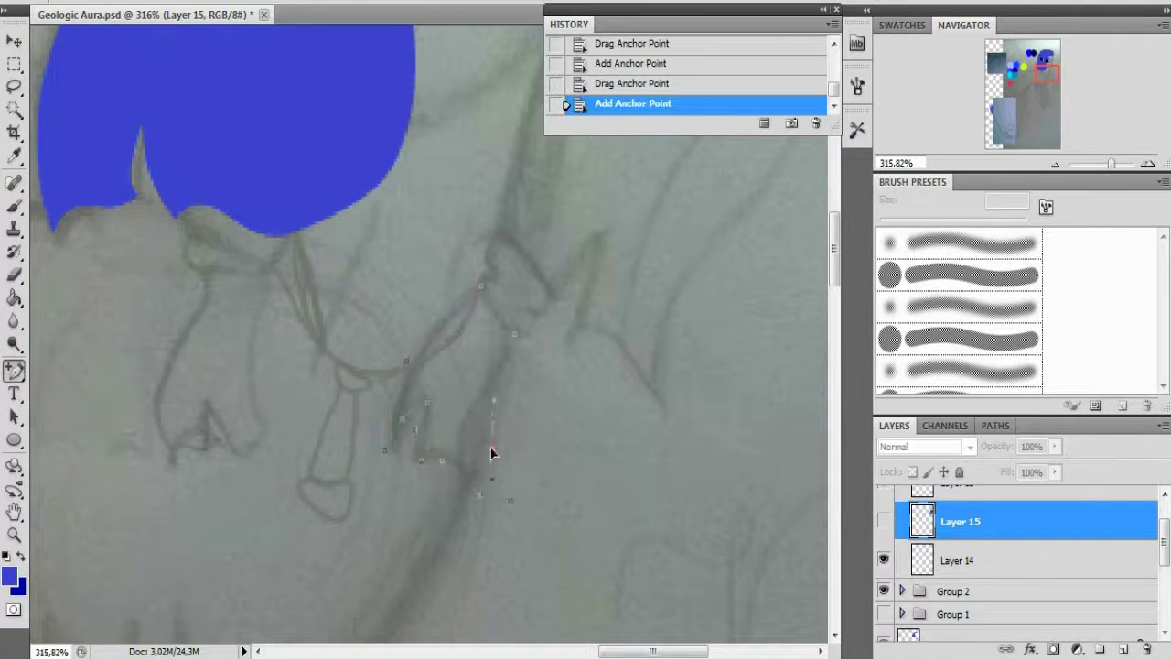
pyautogui.moveTo(492, 452); pyautogui.dragTo(492, 458)
# - Convert the lower mane path to an inverted selection, show Layer 15, fill the shape medium blue on a new layer, and deselect
pyautogui.rightClick(234, 320)
pyautogui.click(275, 416)
pyautogui.hotkey('ctrl', 'shift', 'i')
pyautogui.press('g')
pyautogui.click(882, 520)
pyautogui.click(1122, 649)
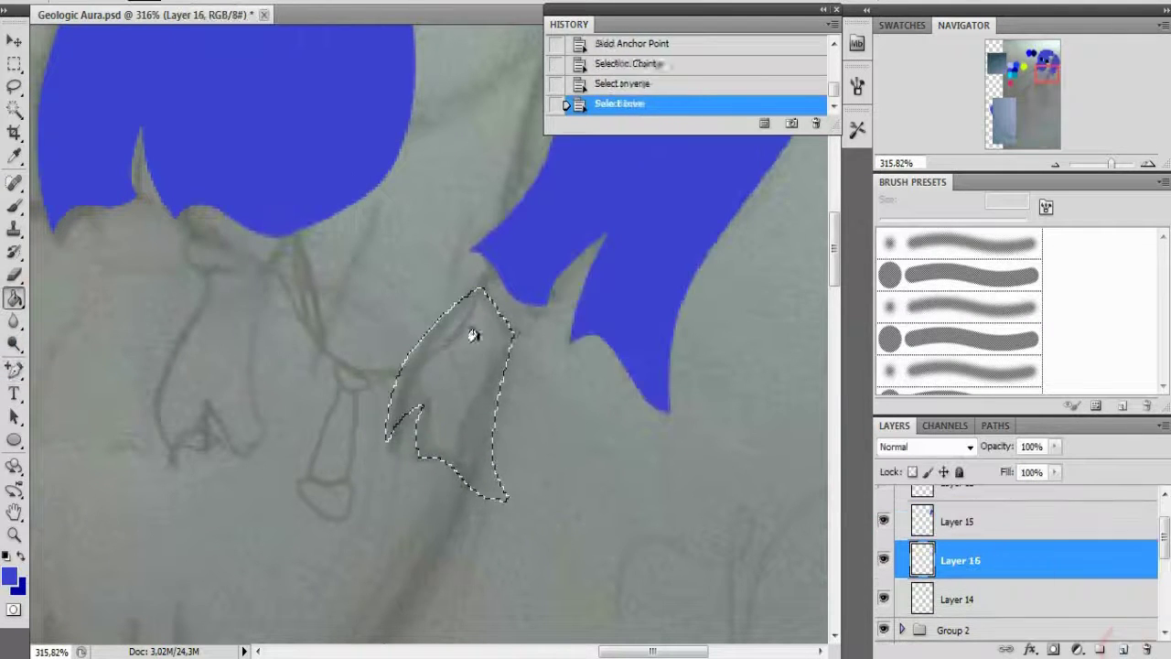
pyautogui.click(472, 335)
pyautogui.hotkey('ctrl', 'd')
# - Trace the separate end lock below the side lock with a pen path and curve its edges to the sketch
pyautogui.hscroll(-3, 429, 329)
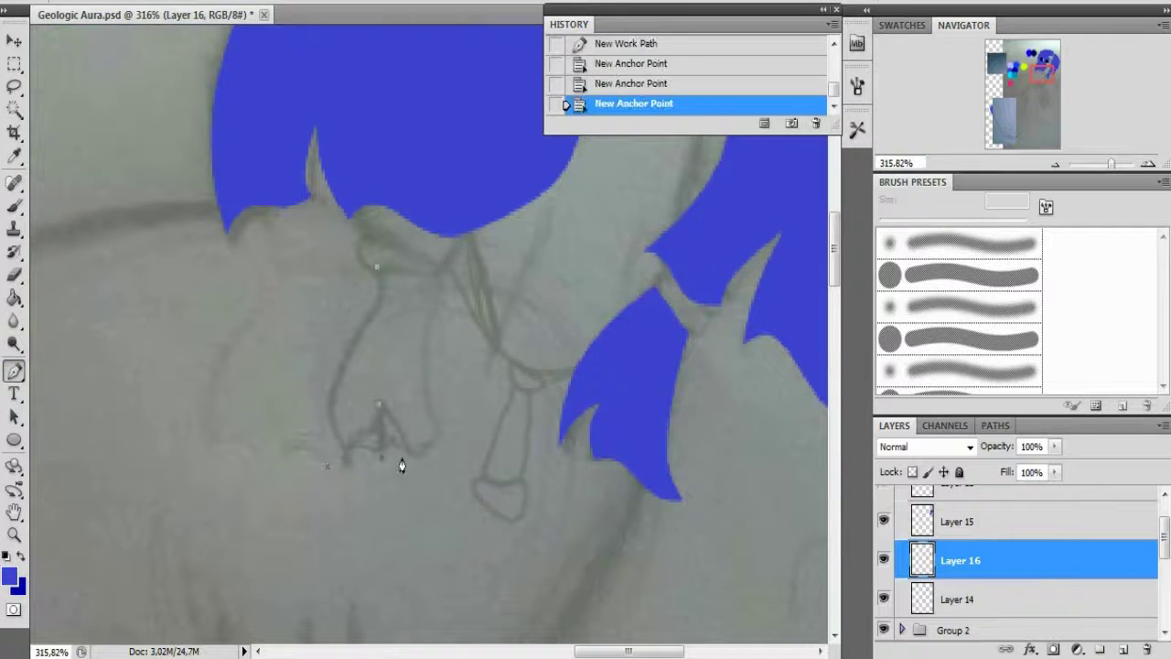
pyautogui.click(376, 267)
pyautogui.rightClick(14, 370)
pyautogui.click(83, 332)
pyautogui.moveTo(371, 311); pyautogui.dragTo(370, 313)
pyautogui.click(331, 395)
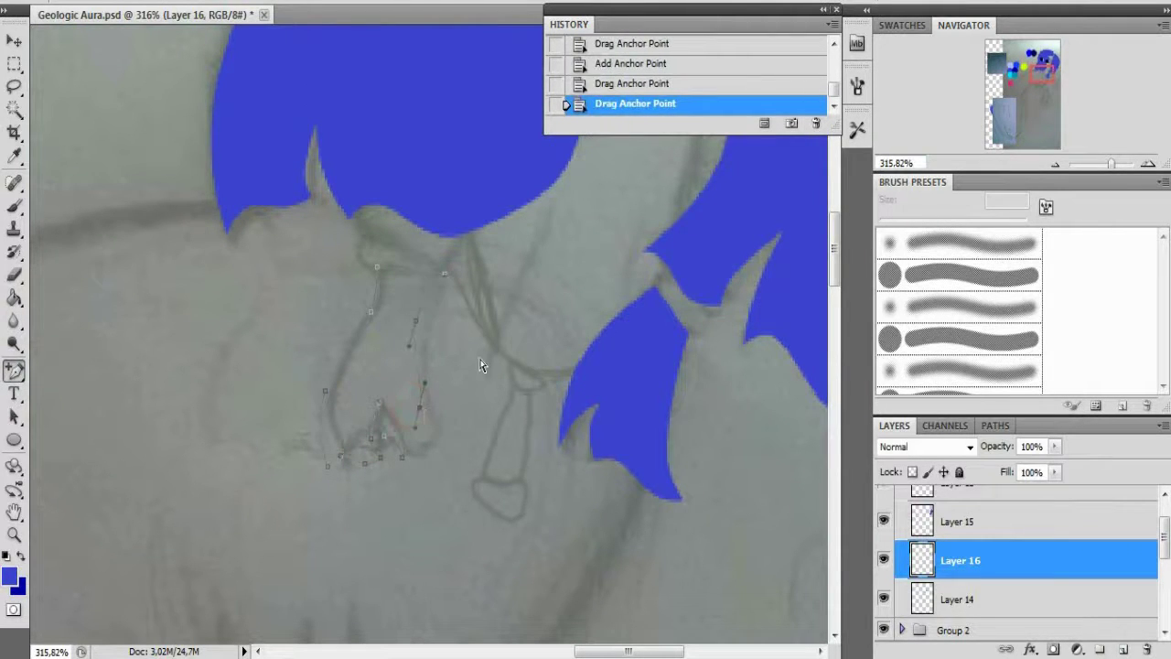
# - Convert the side lock's end path to an inverted selection, fill it medium blue on Layer 16, and deselect
pyautogui.hotkey('ctrl', 'Return')
pyautogui.hotkey('ctrl', 'shift', 'i')
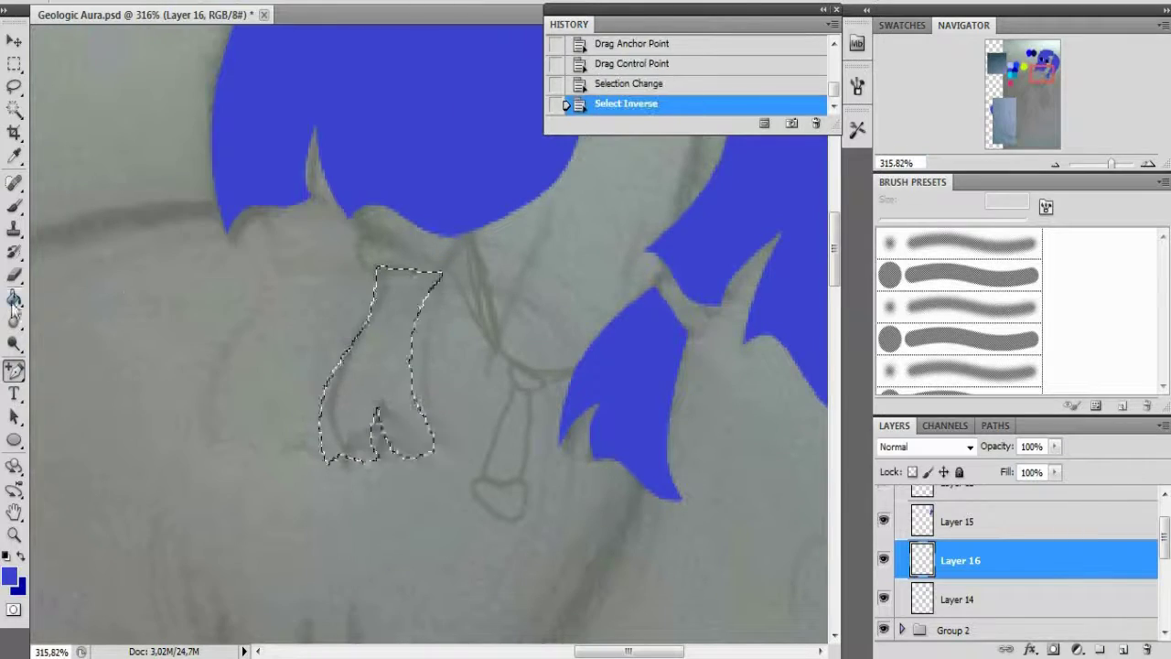
pyautogui.press('g')
pyautogui.click(384, 366)
pyautogui.hotkey('ctrl', 'd')
# - Create a new layer above Layer 13 and trace the sketched tail hair with a pen path
pyautogui.scroll(-2, 522, 368)
pyautogui.scroll(-3, 521, 368)
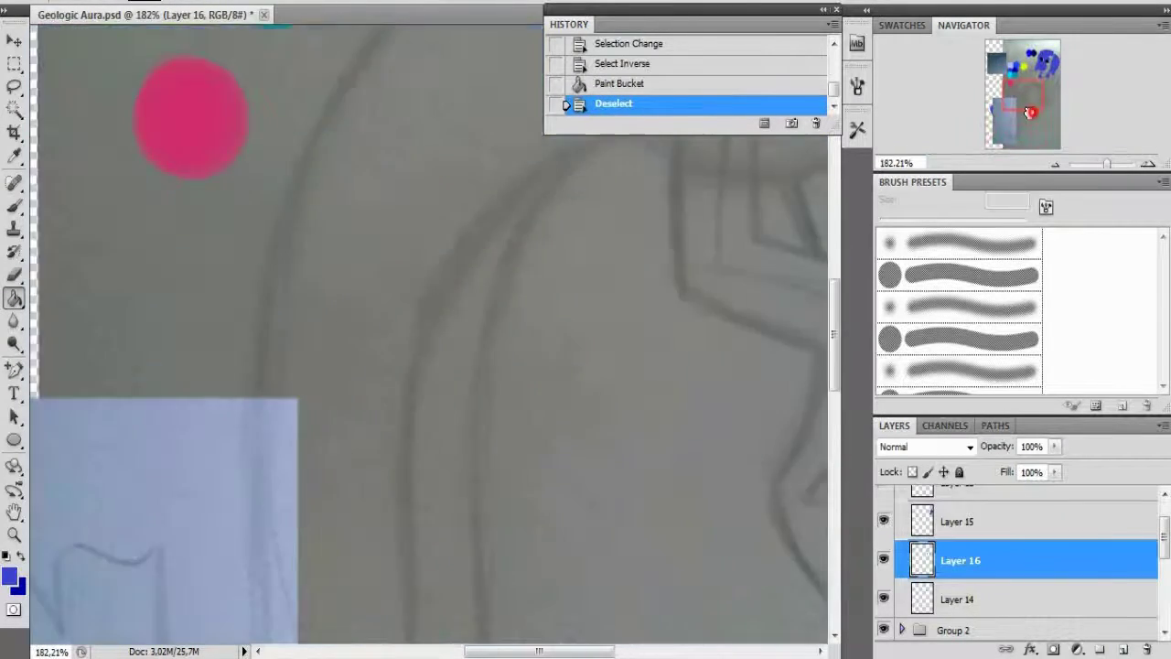
pyautogui.scroll(-3, 971, 547)
pyautogui.scroll(2, 274, 424)
pyautogui.click(477, 108)
pyautogui.click(580, 466)
pyautogui.click(556, 490)
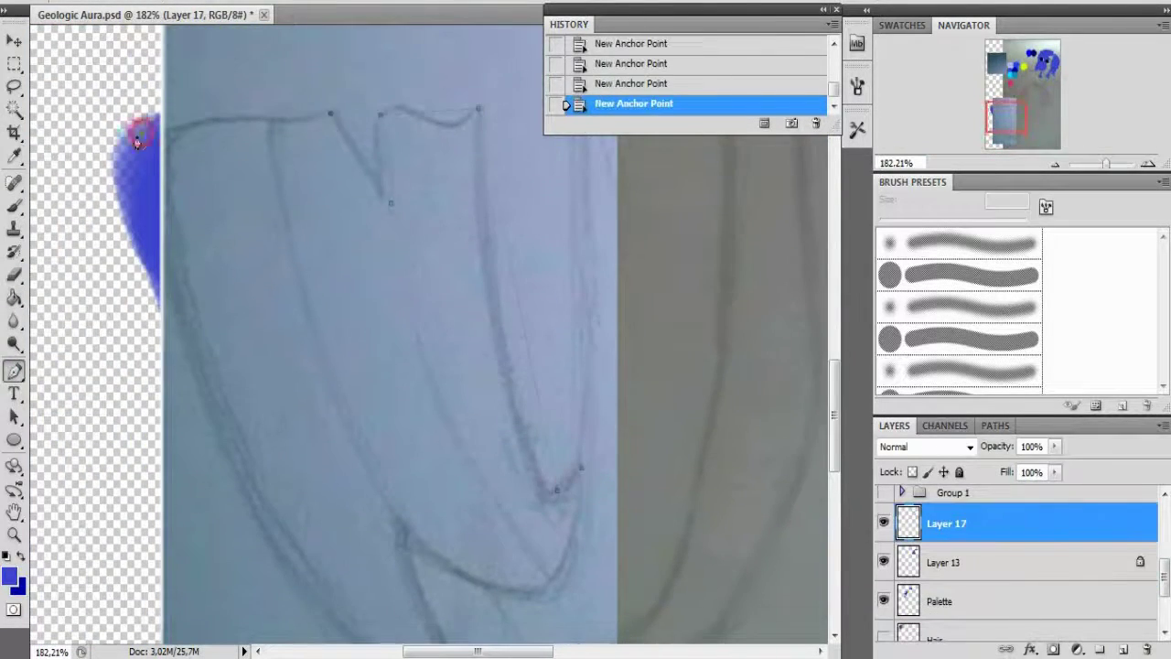
pyautogui.click(137, 142)
# - Add and reposition anchor points to curve the tail hair path along the sketch
pyautogui.scroll(-5, 152, 400)
pyautogui.scroll(5, 485, 293)
pyautogui.click(485, 288)
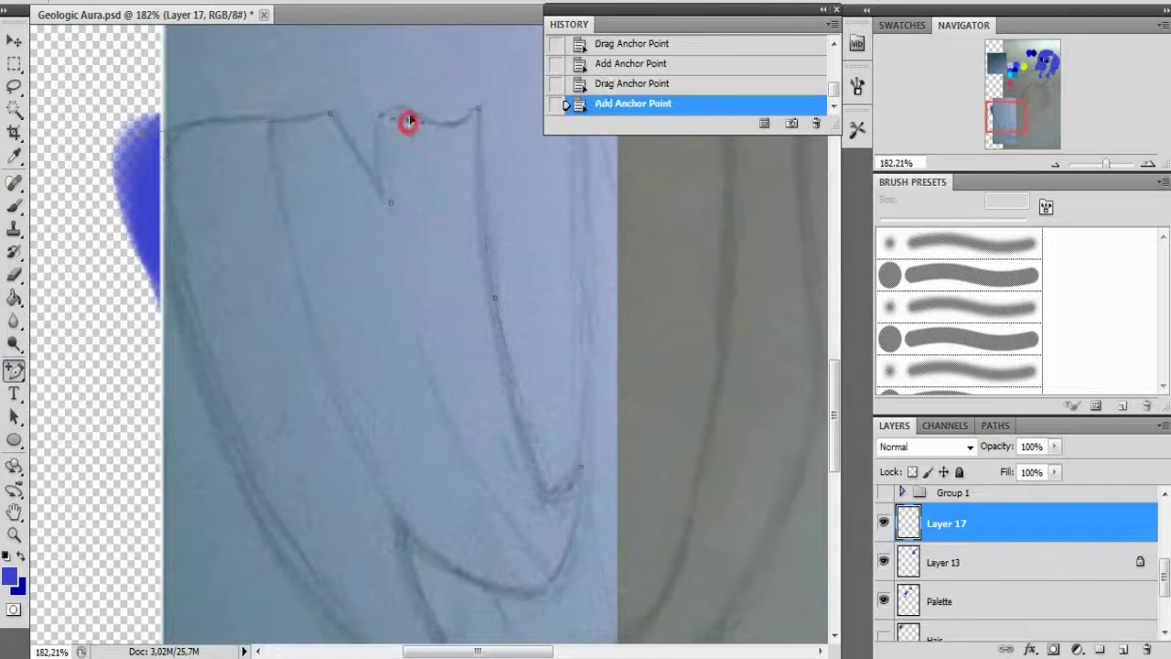
pyautogui.scroll(-5, 458, 569)
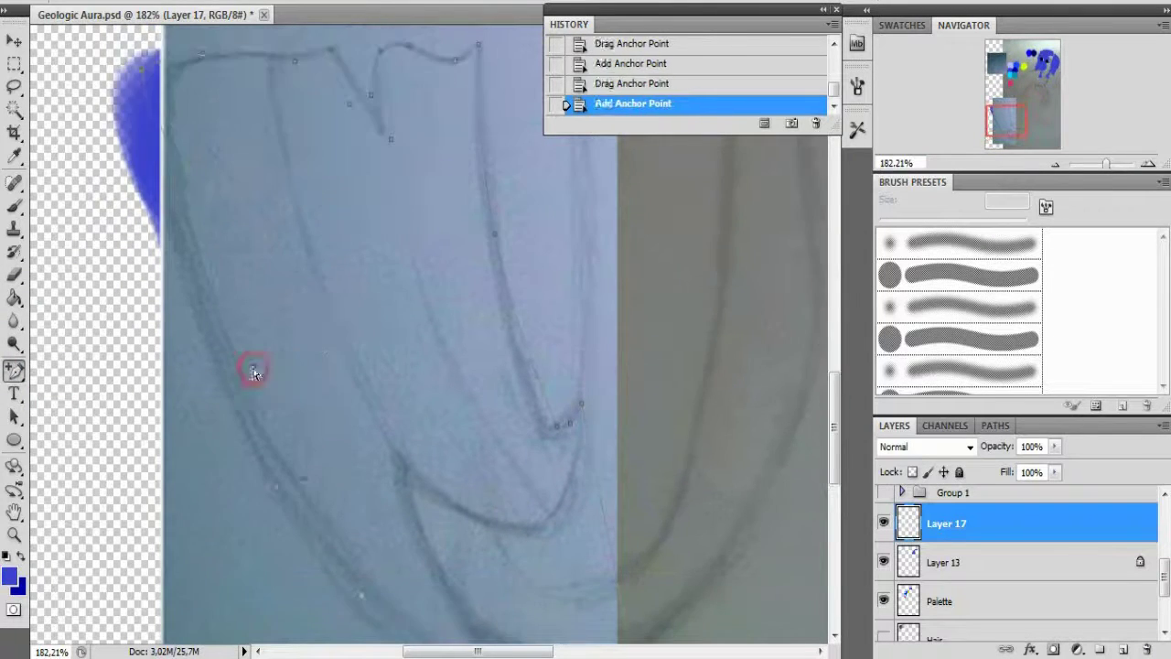
pyautogui.moveTo(253, 369); pyautogui.dragTo(361, 497)
pyautogui.scroll(5, 360, 497)
pyautogui.moveTo(226, 469); pyautogui.dragTo(92, 367)
# - Convert the tail hair path to an inverted selection, fill it medium blue on Layer 17, deselect, and show Group 1
pyautogui.rightClick(318, 375)
pyautogui.click(384, 461)
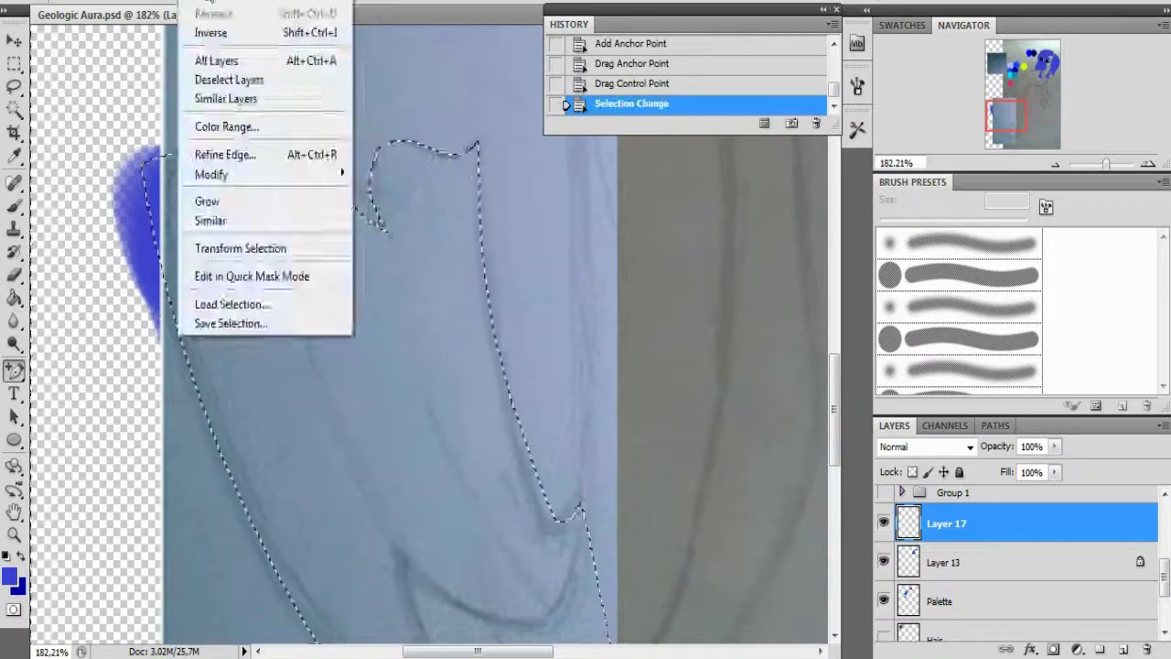
pyautogui.click(210, 32)
pyautogui.press('g')
pyautogui.click(366, 412)
pyautogui.click(211, 32)
pyautogui.click(220, 11)
pyautogui.scroll(10, 522, 385)
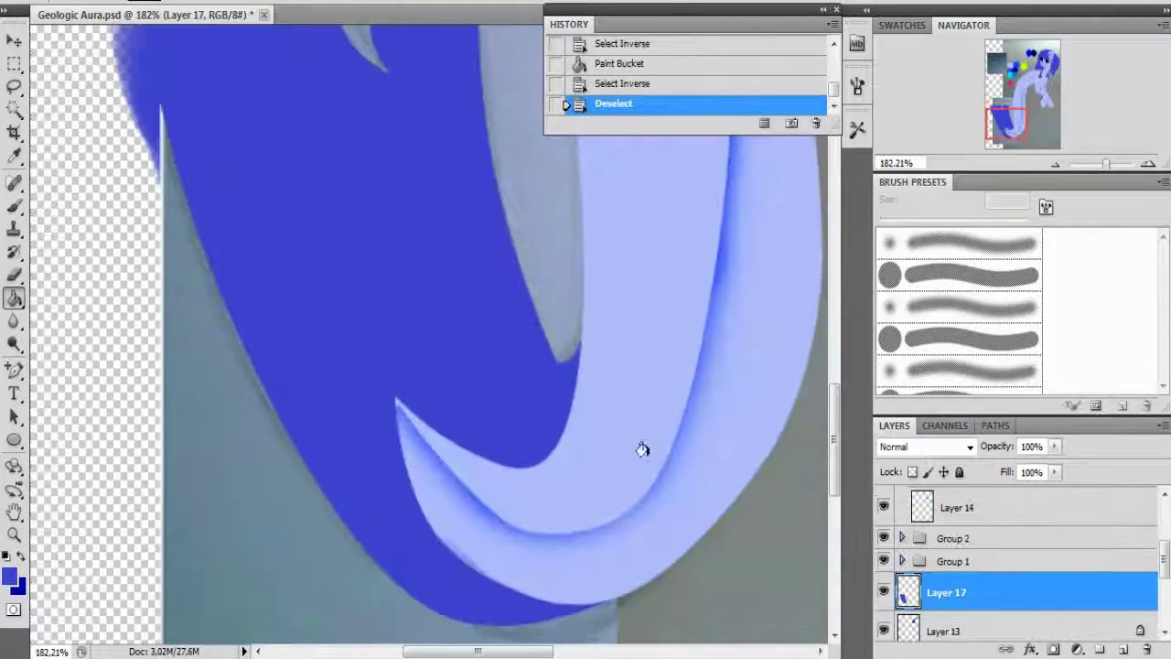
# - Hide Layer 17 and Group 1, create a layer beneath Layer 12, and trace the hair tie below the back mane
pyautogui.scroll(-2, 599, 485)
pyautogui.scroll(3, 600, 484)
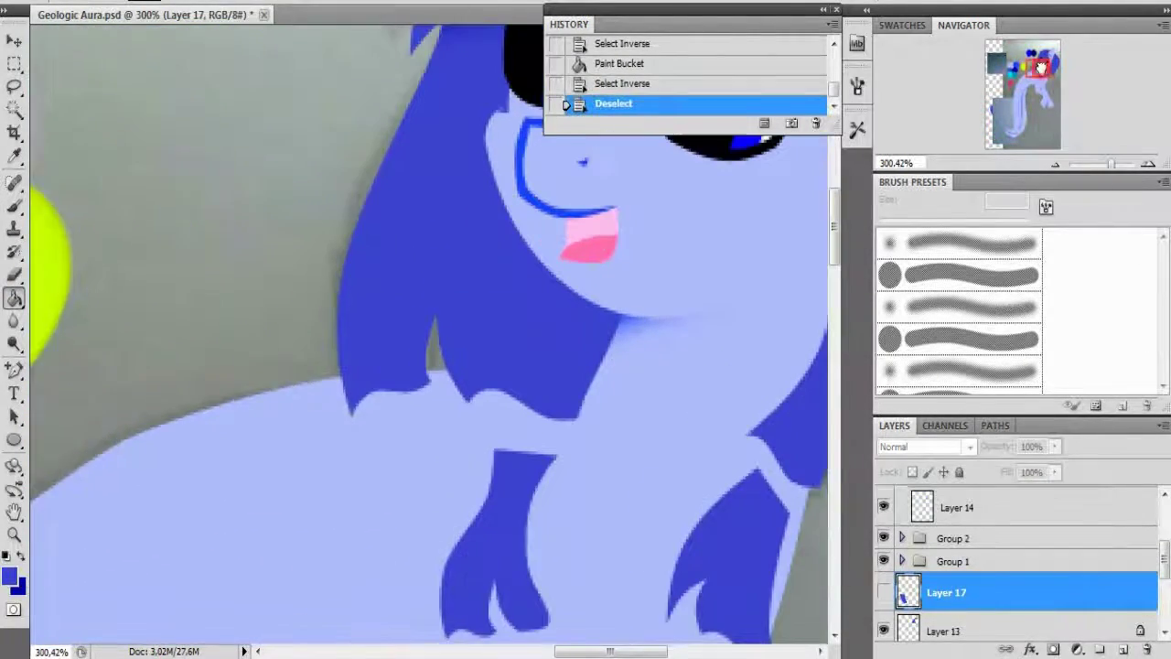
pyautogui.scroll(2, 599, 485)
pyautogui.click(882, 538)
pyautogui.scroll(2, 882, 549)
pyautogui.click(883, 597)
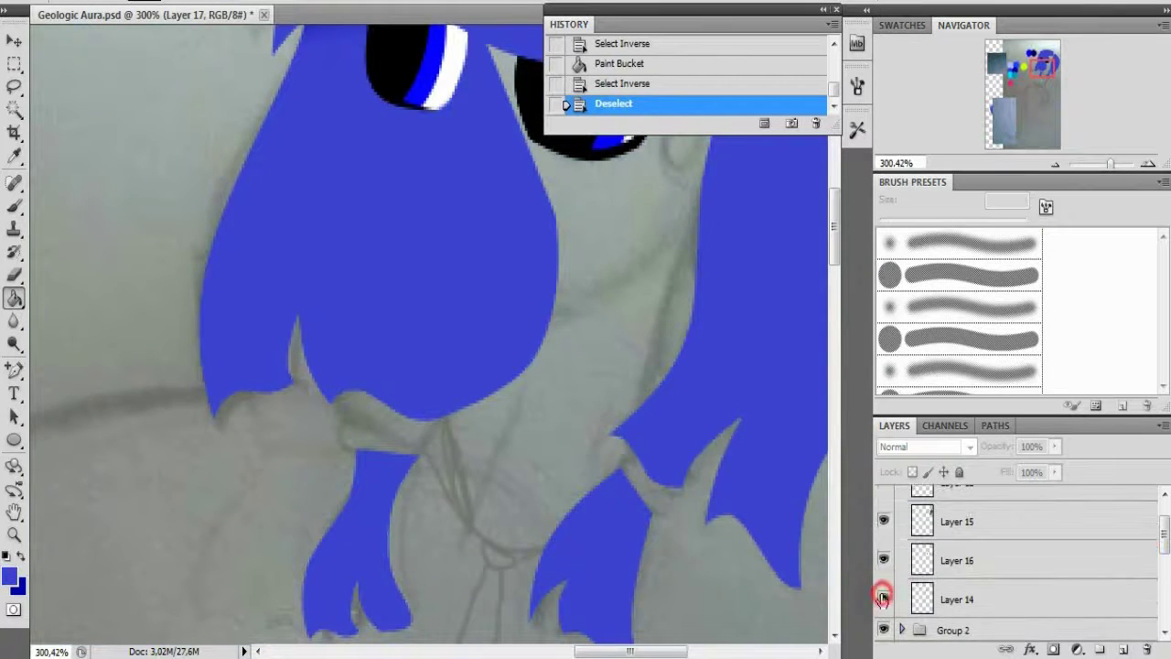
pyautogui.hotkey('ctrl', 'shift', 'alt', 'n')
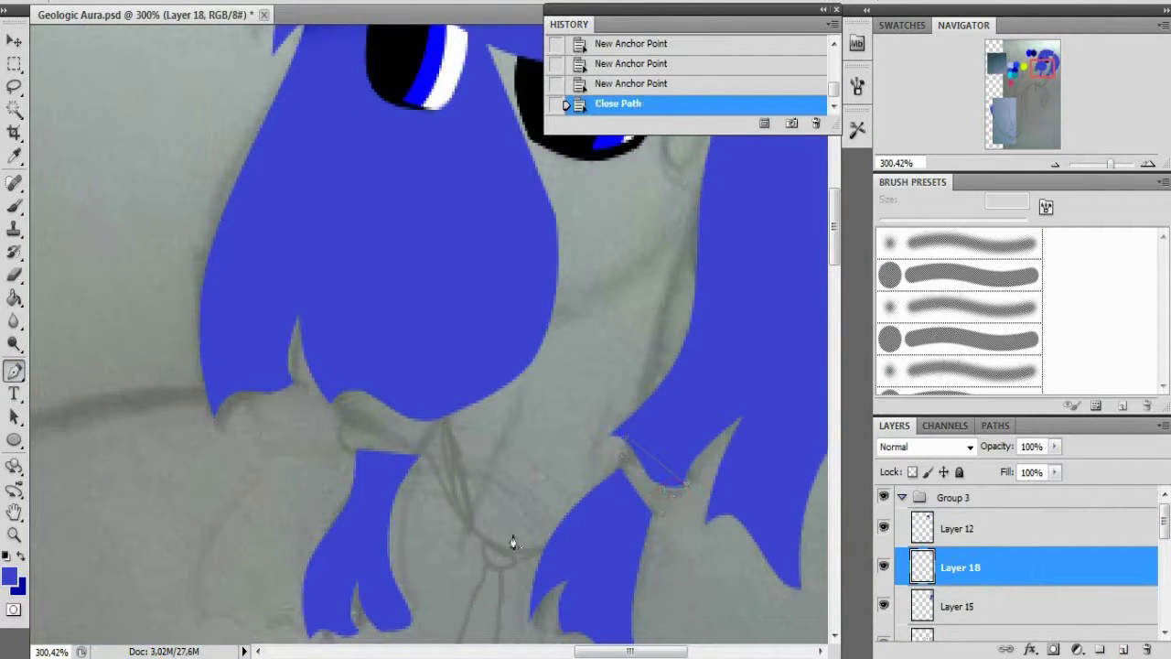
pyautogui.click(673, 469)
# - Curve the back mane's hair tie path by adding anchor points and adjusting its control points
pyautogui.moveTo(1110, 164); pyautogui.dragTo(1114, 163)
pyautogui.click(1042, 78)
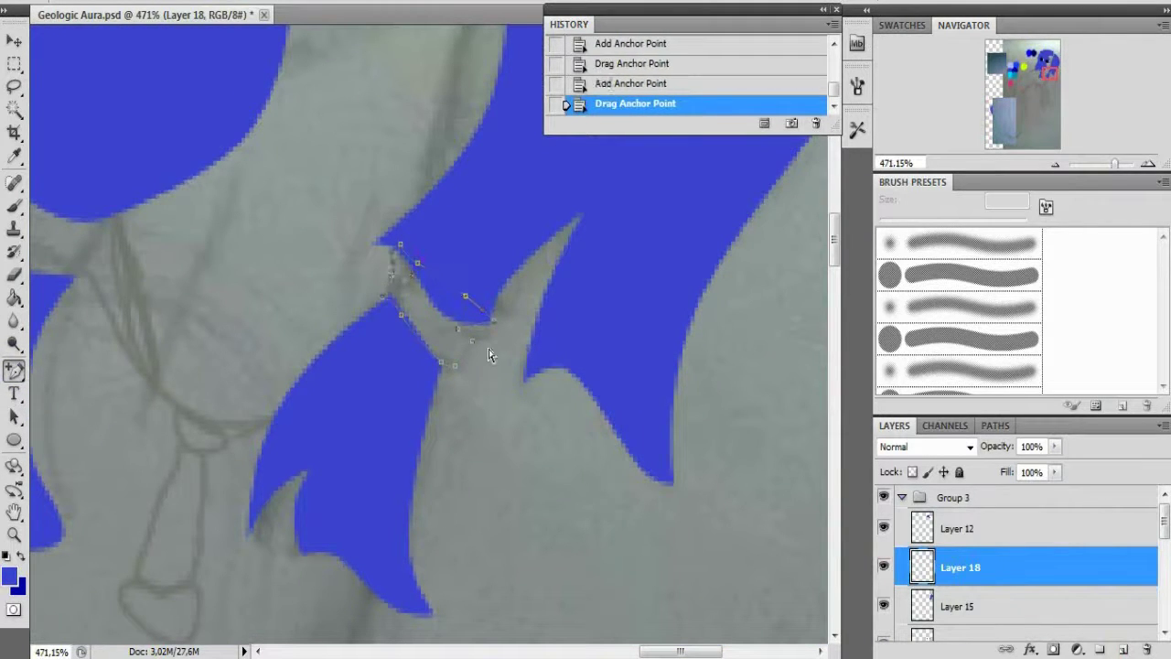
pyautogui.moveTo(432, 279); pyautogui.dragTo(438, 284)
pyautogui.scroll(2, 437, 283)
# - Convert the hair tie path to an inverted selection, color it dark blue on Layer 18, and deselect
pyautogui.rightClick(275, 259)
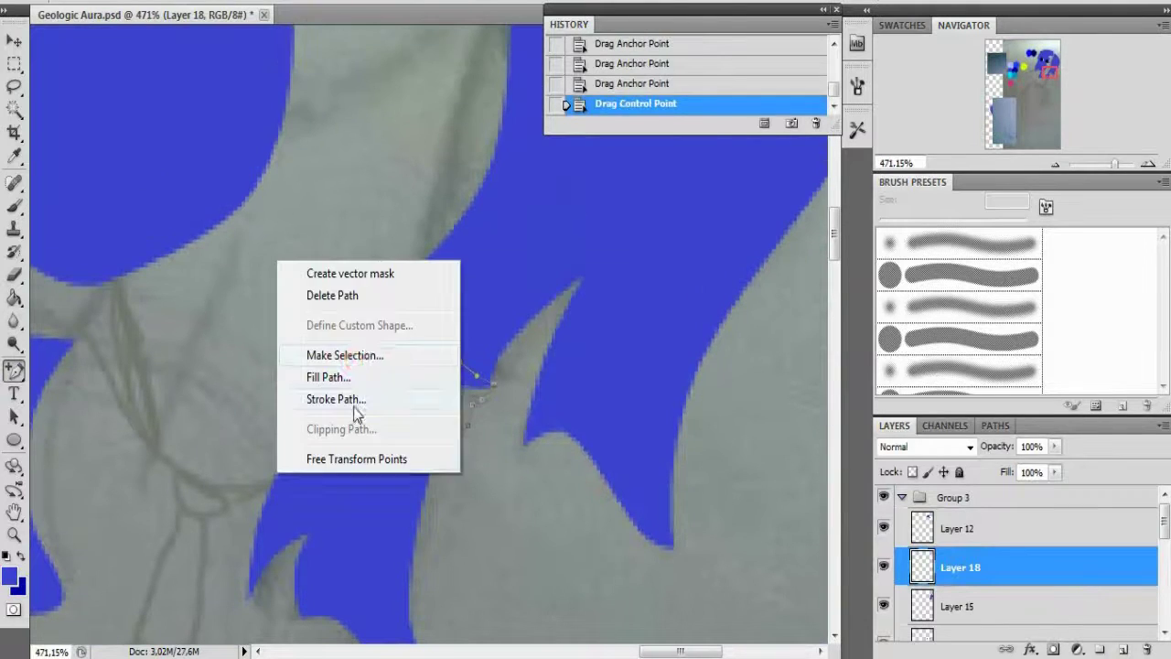
pyautogui.click(339, 353)
pyautogui.hotkey('alt', 's')
pyautogui.click(223, 31)
pyautogui.press('b')
pyautogui.moveTo(467, 393)
pyautogui.mouseDown()
pyautogui.moveTo(421, 353)
pyautogui.moveTo(732, 260)
pyautogui.moveTo(528, 593)
pyautogui.mouseUp()
pyautogui.hotkey('ctrl', 'd')
# - Try a pasted copy of the hair tie on the side lock, rotating and resizing it, and delete its layer
pyautogui.press('m')
pyautogui.press('v')
pyautogui.moveTo(393, 475); pyautogui.dragTo(588, 380)
pyautogui.moveTo(550, 353); pyautogui.dragTo(231, 322)
pyautogui.moveTo(245, 462); pyautogui.dragTo(250, 492)
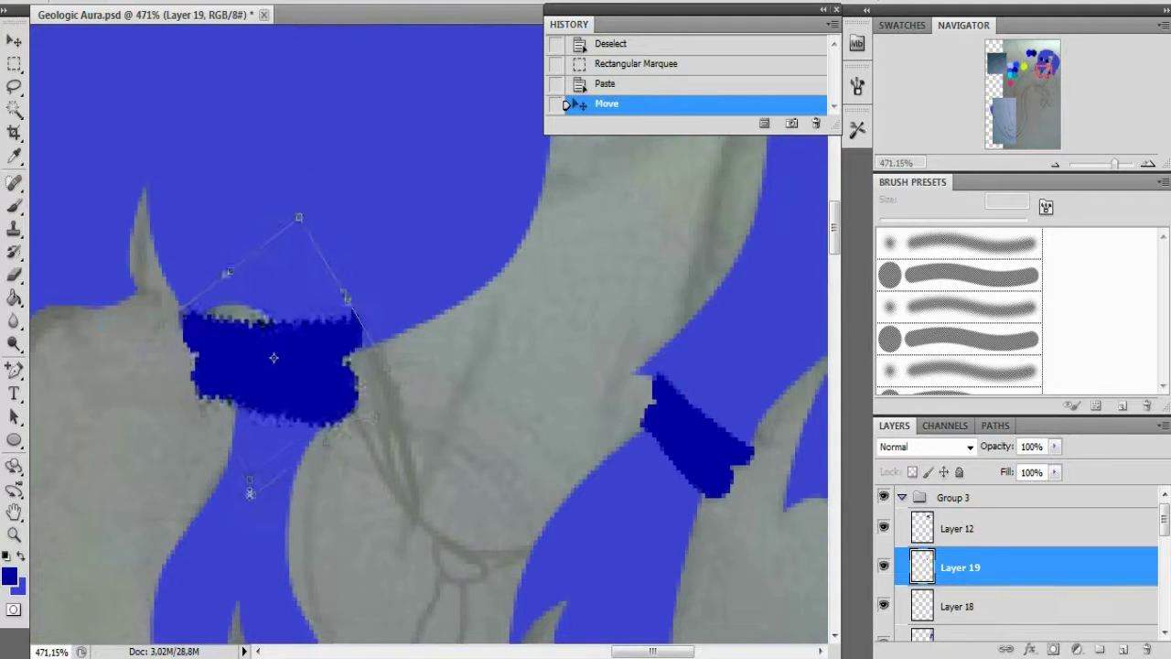
pyautogui.moveTo(263, 213); pyautogui.dragTo(239, 265)
pyautogui.press('Return')
pyautogui.scroll(-1, 528, 411)
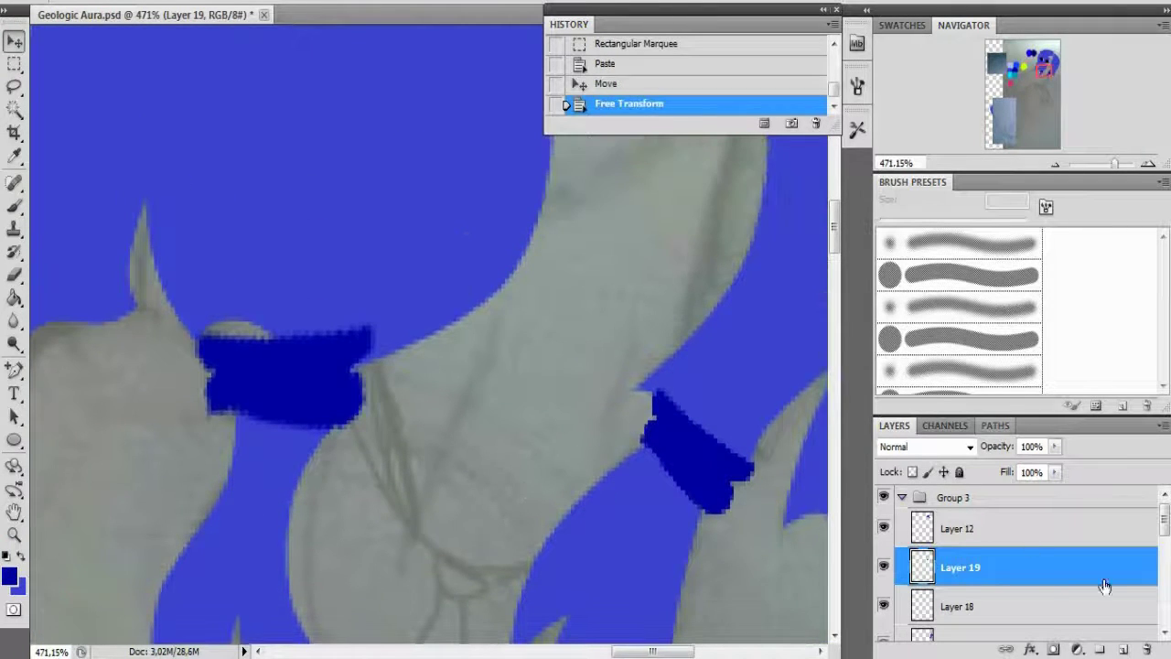
pyautogui.press('Delete')
pyautogui.press('Return')
# - Trace the side lock's hair tie with a closed pen path on Layer 18 and curve its edges
pyautogui.scroll(-2, 883, 567)
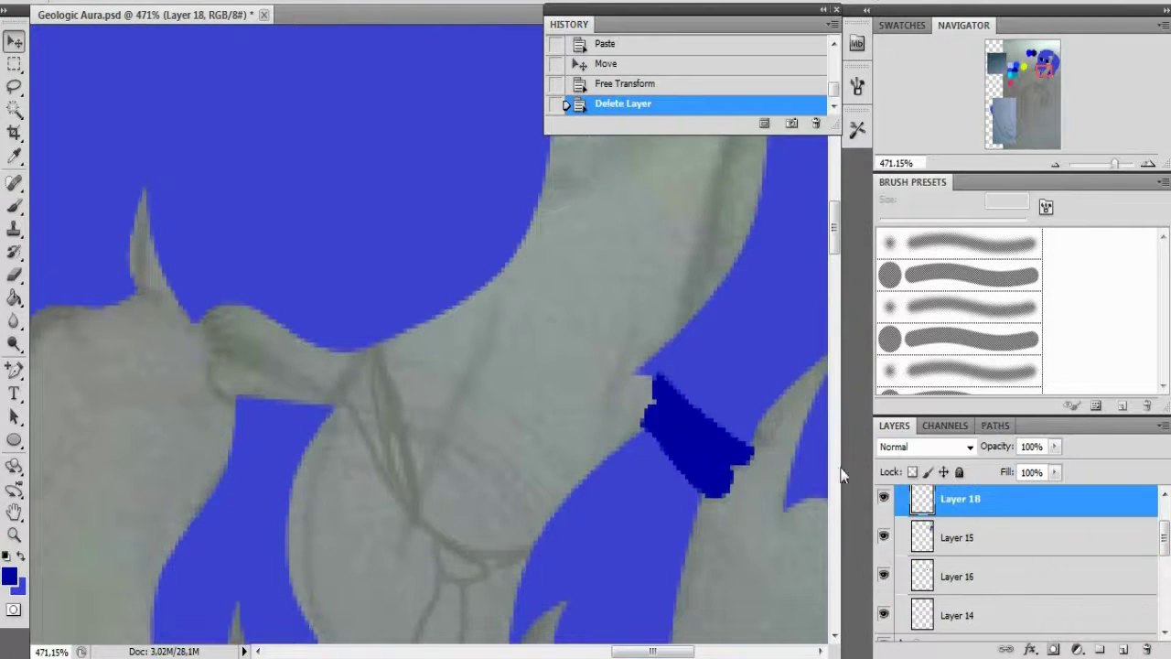
pyautogui.scroll(1, 223, 403)
pyautogui.press('p')
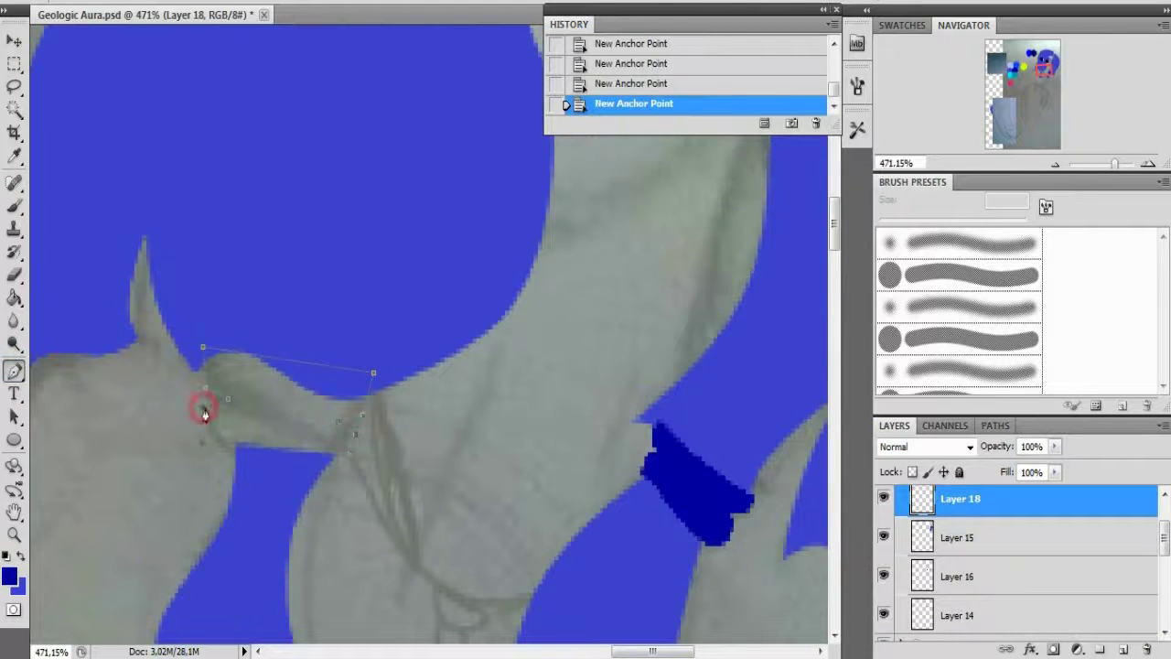
pyautogui.click(205, 413)
pyautogui.moveTo(14, 370); pyautogui.dragTo(82, 412)
pyautogui.moveTo(291, 466); pyautogui.dragTo(310, 470)
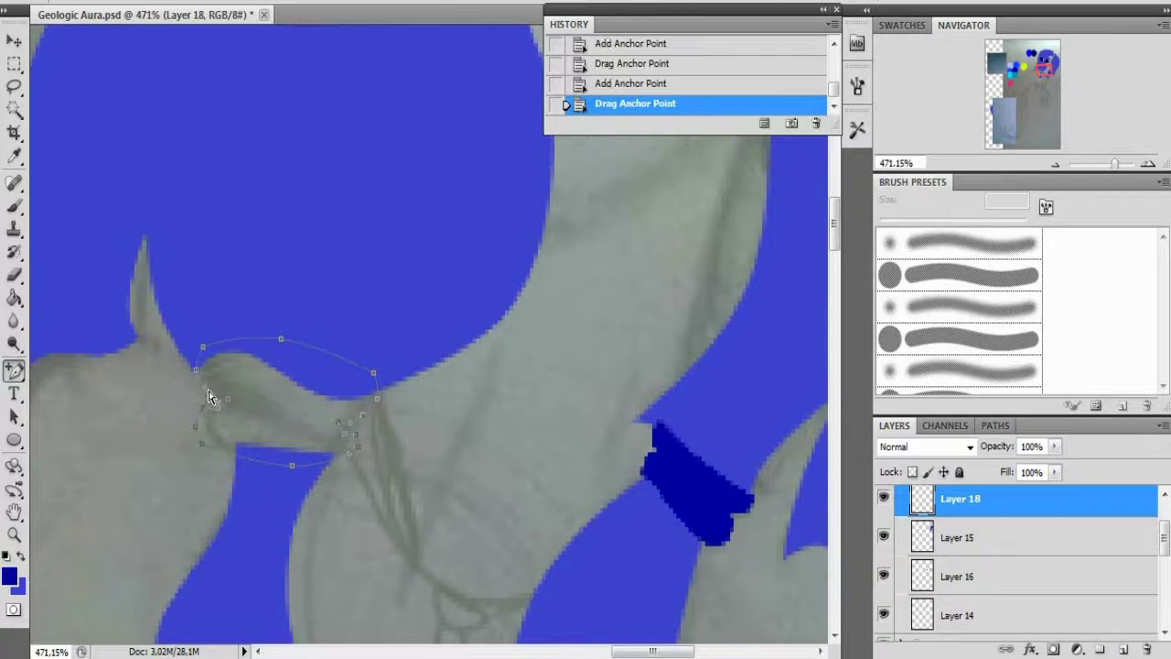
# - Convert the side lock's hair tie path to an inverted selection, fill it dark blue on Layer 18, and deselect
pyautogui.rightClick(249, 426)
pyautogui.click(319, 449)
pyautogui.press('Return')
pyautogui.click(229, 31)
pyautogui.press('g')
pyautogui.click(274, 339)
pyautogui.hotkey('ctrl', 'd')
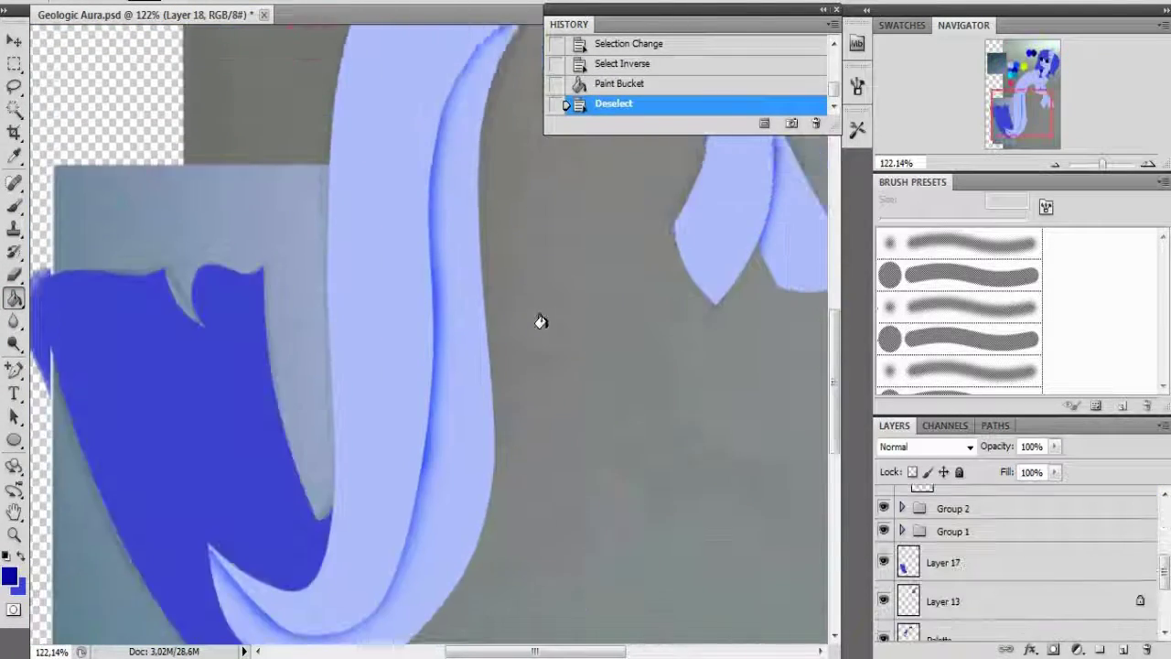
# - Trace a stripe running down the forelock over the eyes with a closed pen path on Layer 12 and curve its edges
pyautogui.scroll(-3, 540, 321)
pyautogui.scroll(5, 372, 468)
pyautogui.press('p')
pyautogui.click(960, 527)
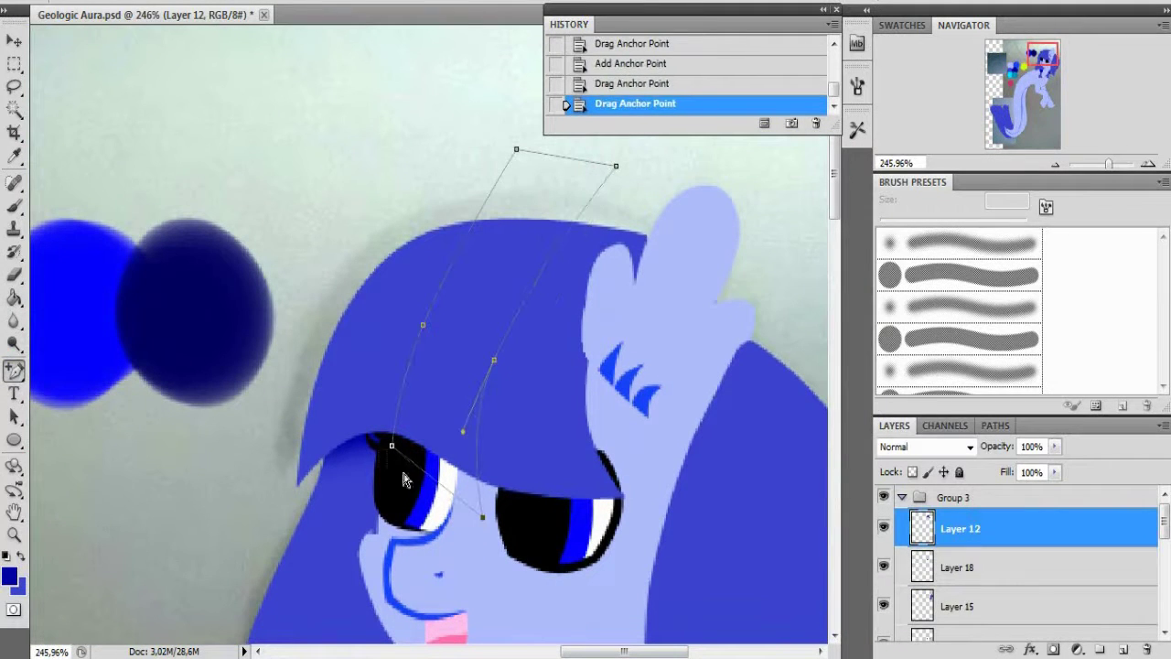
pyautogui.moveTo(372, 495); pyautogui.dragTo(384, 457)
# - Convert the forelock stripe path to a selection, lock Layer 12's transparent pixels, fill the stripe with sampled cyan, and deselect
pyautogui.scroll(-2, 384, 458)
pyautogui.hotkey('ctrl', 'Return')
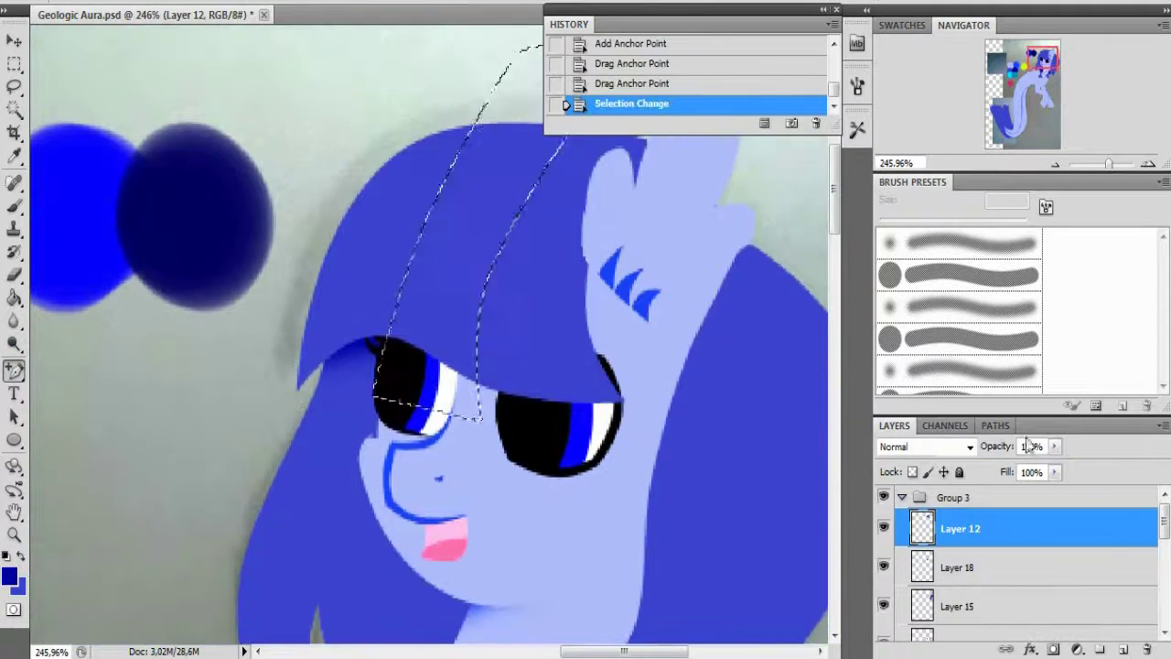
pyautogui.scroll(-5, 104, 308)
pyautogui.hscroll(-5, 105, 308)
pyautogui.press('/')
pyautogui.press('g')
pyautogui.click(13, 158)
pyautogui.click(356, 348)
pyautogui.click(997, 75)
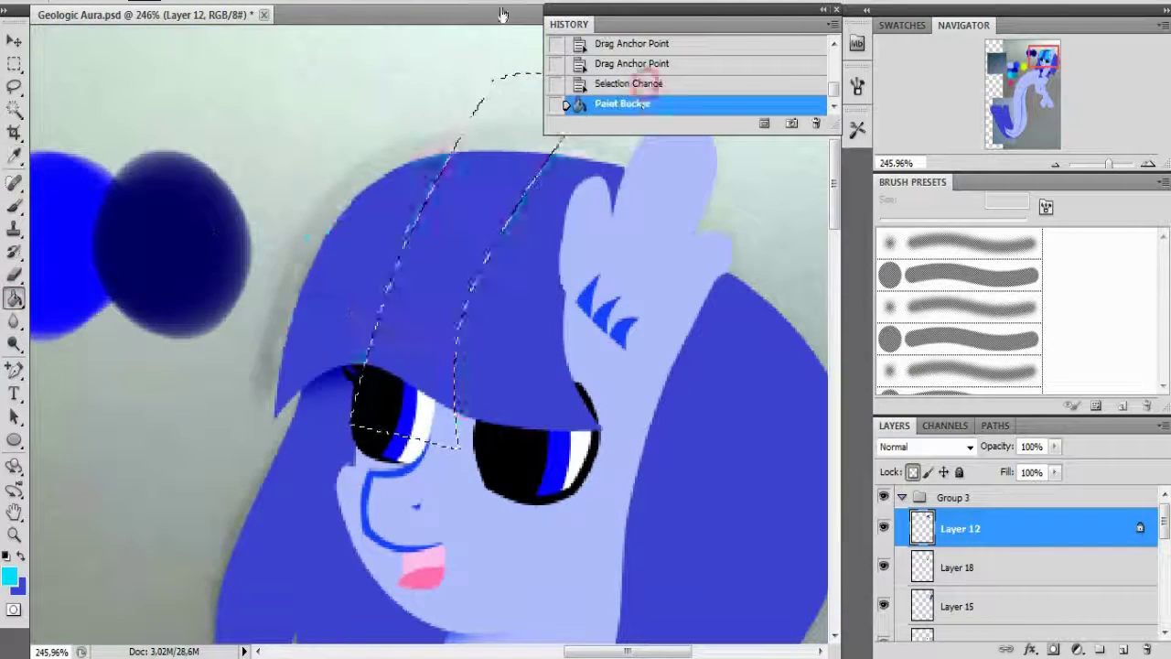
pyautogui.hotkey('ctrl', 'd')
# - Trace a stripe down the long back hair with a closed pen path on Layer 15 and curve both of its sides
pyautogui.scroll(-5, 430, 366)
pyautogui.click(884, 606)
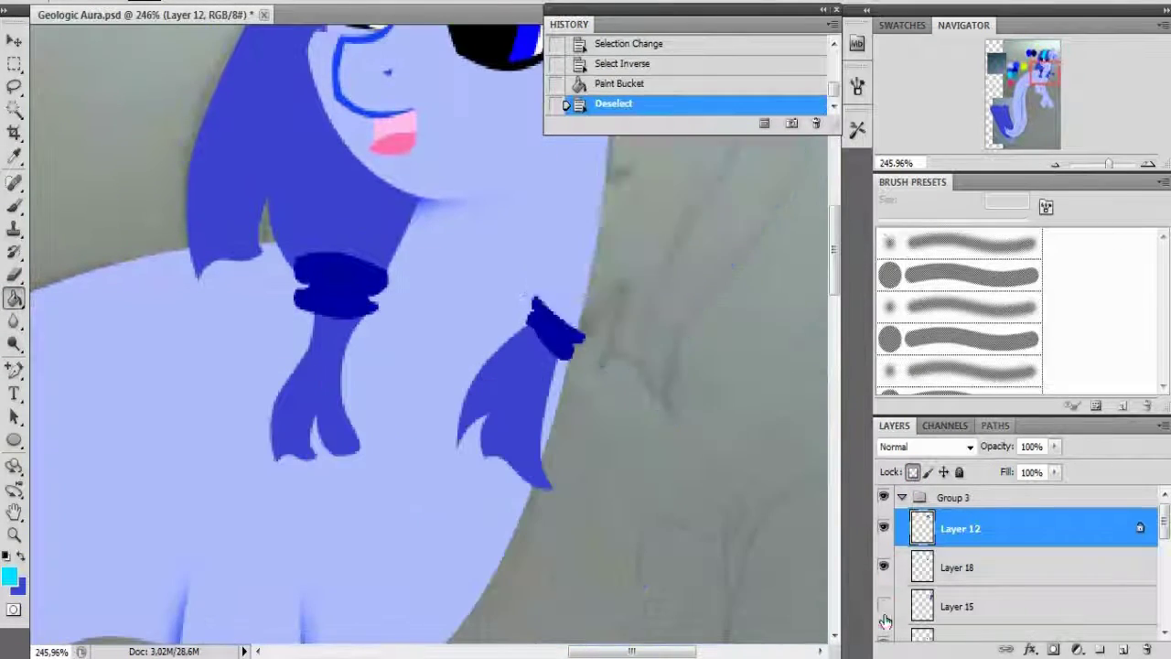
pyautogui.click(883, 606)
pyautogui.click(957, 605)
pyautogui.scroll(5, 663, 217)
pyautogui.press('p')
pyautogui.click(674, 196)
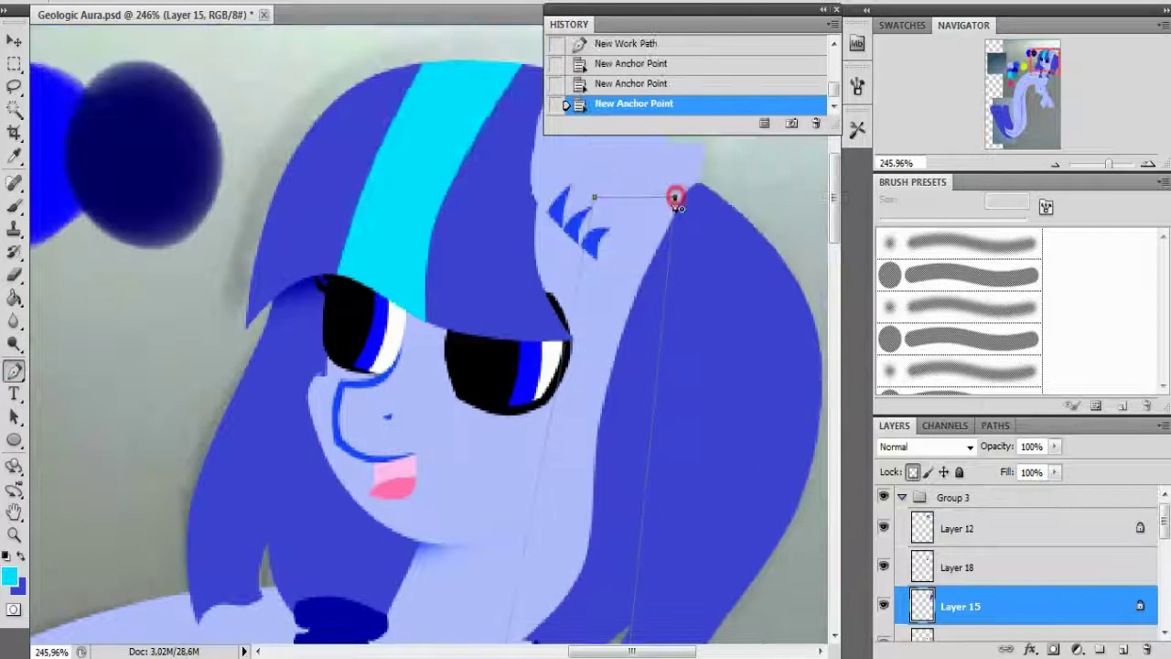
pyautogui.click(661, 275)
pyautogui.moveTo(655, 301); pyautogui.dragTo(628, 545)
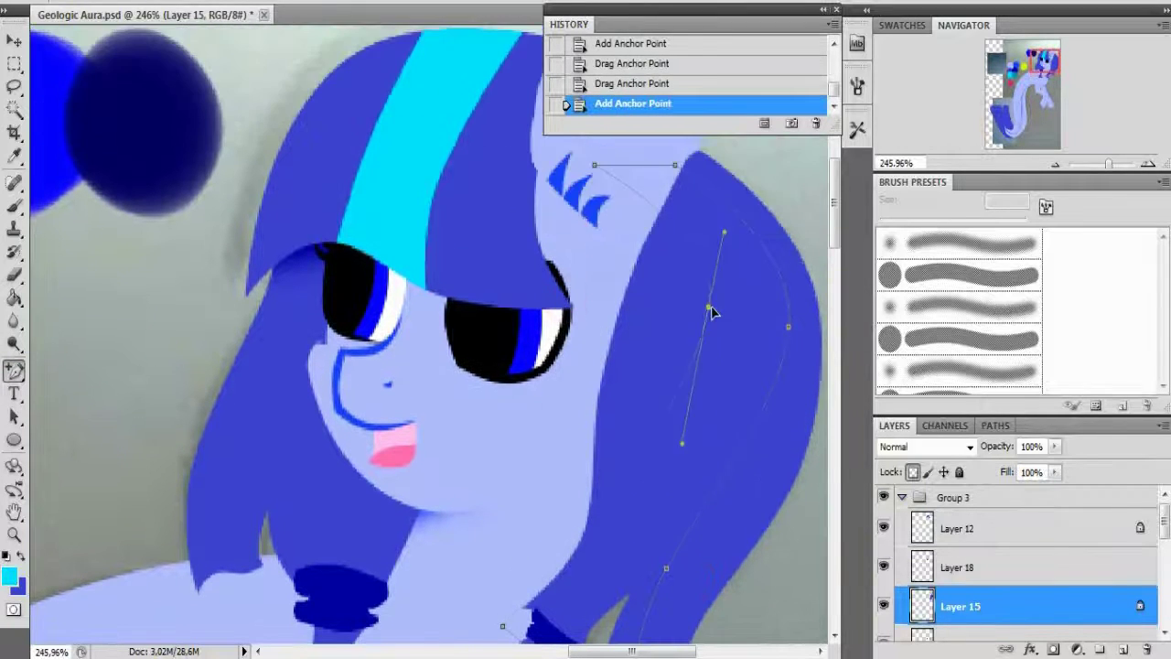
pyautogui.click(526, 436)
pyautogui.moveTo(581, 451); pyautogui.dragTo(573, 452)
pyautogui.scroll(4, 712, 401)
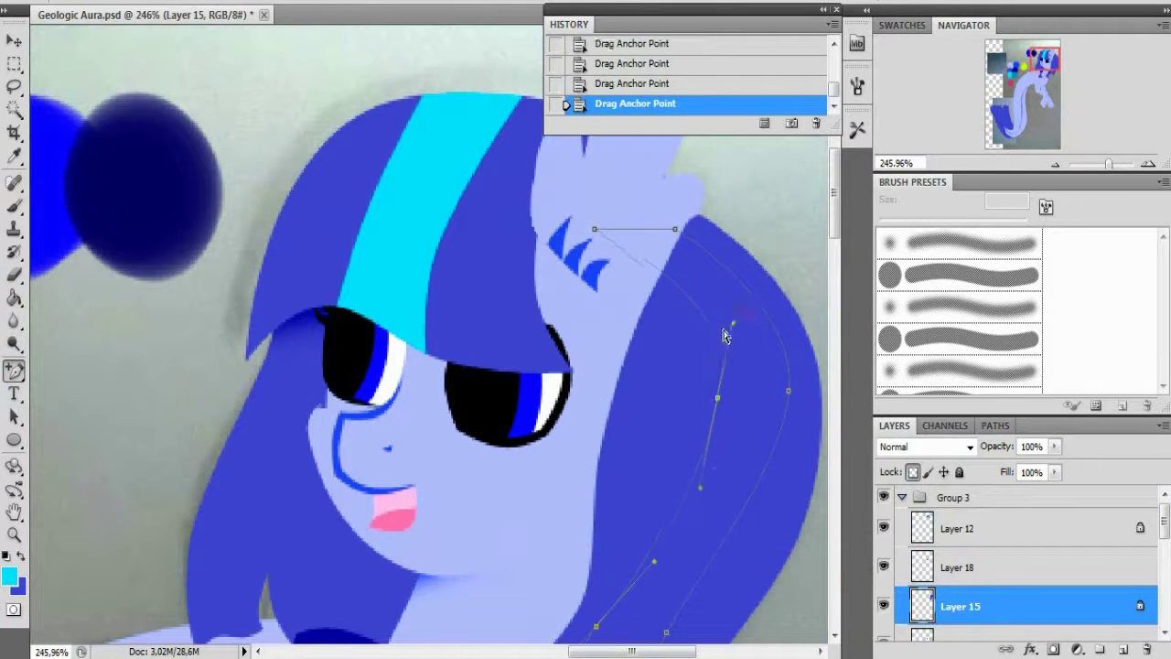
# - Convert the back hair stripe path to an inverted selection, fill it cyan on Layer 15, and deselect
pyautogui.hotkey('ctrl', 'Return')
pyautogui.click(249, 13)
pyautogui.press('g')
pyautogui.click(723, 430)
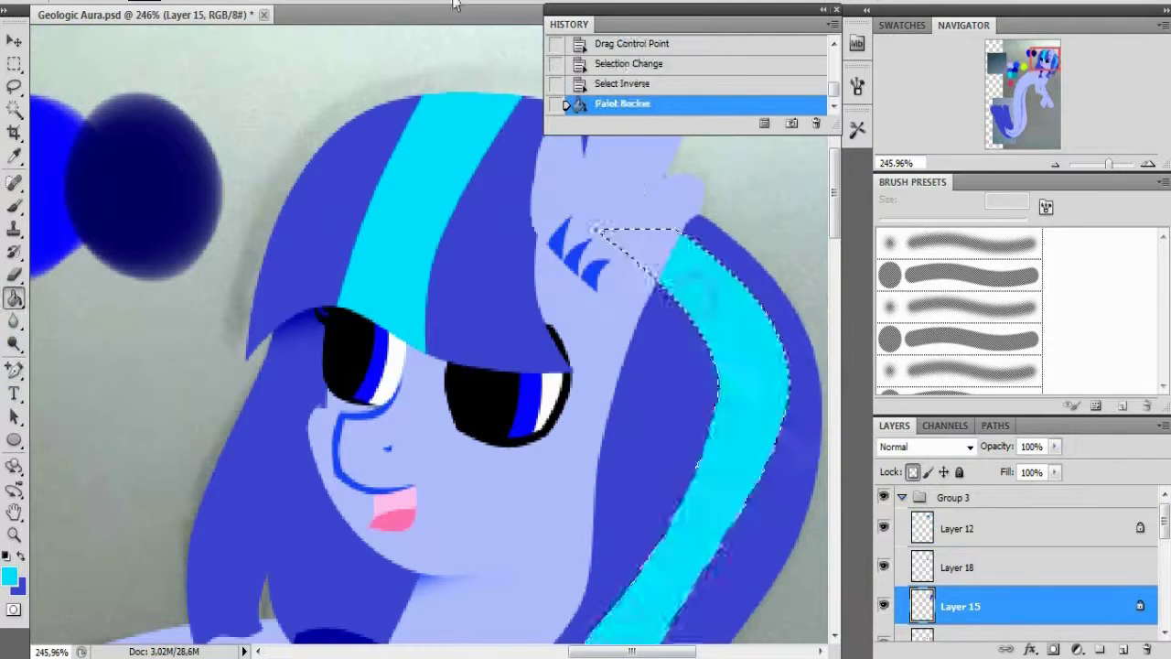
pyautogui.hotkey('ctrl', 'd')
# - Trace a stripe through each of the two hair ends below the hair ties with curved pen paths on Layer 16
pyautogui.moveTo(1024, 64)
pyautogui.mouseDown()
pyautogui.moveTo(1034, 115)
pyautogui.moveTo(1045, 66)
pyautogui.moveTo(1043, 100)
pyautogui.mouseUp()
pyautogui.hotkey('alt', '[')
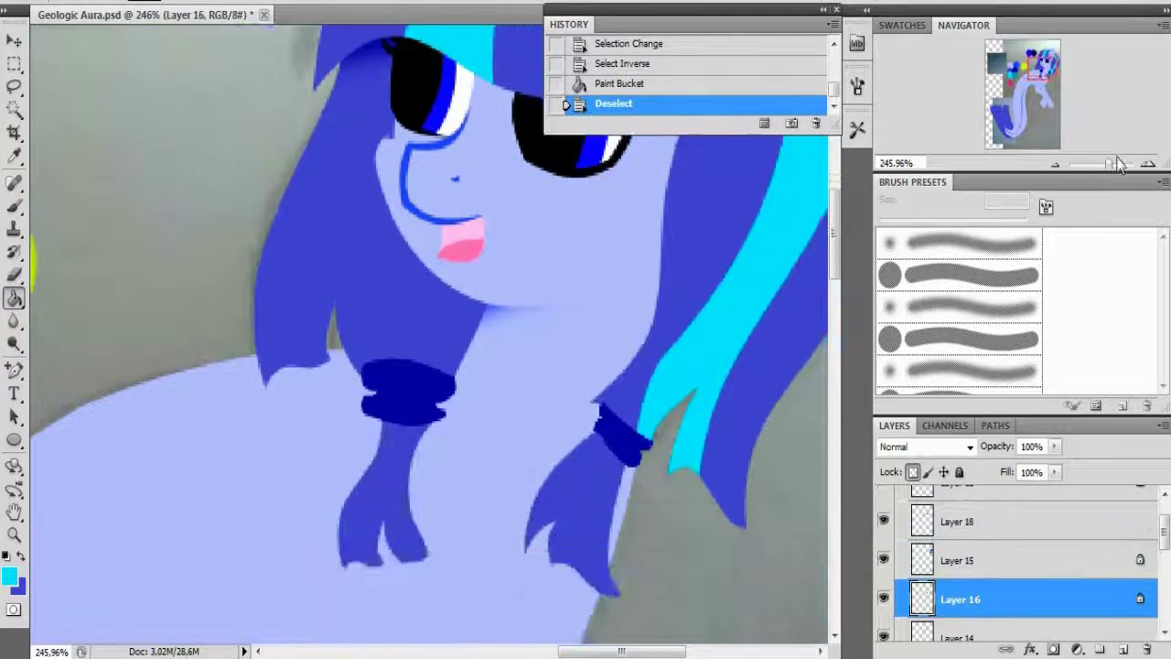
pyautogui.scroll(2, 567, 297)
pyautogui.press('p')
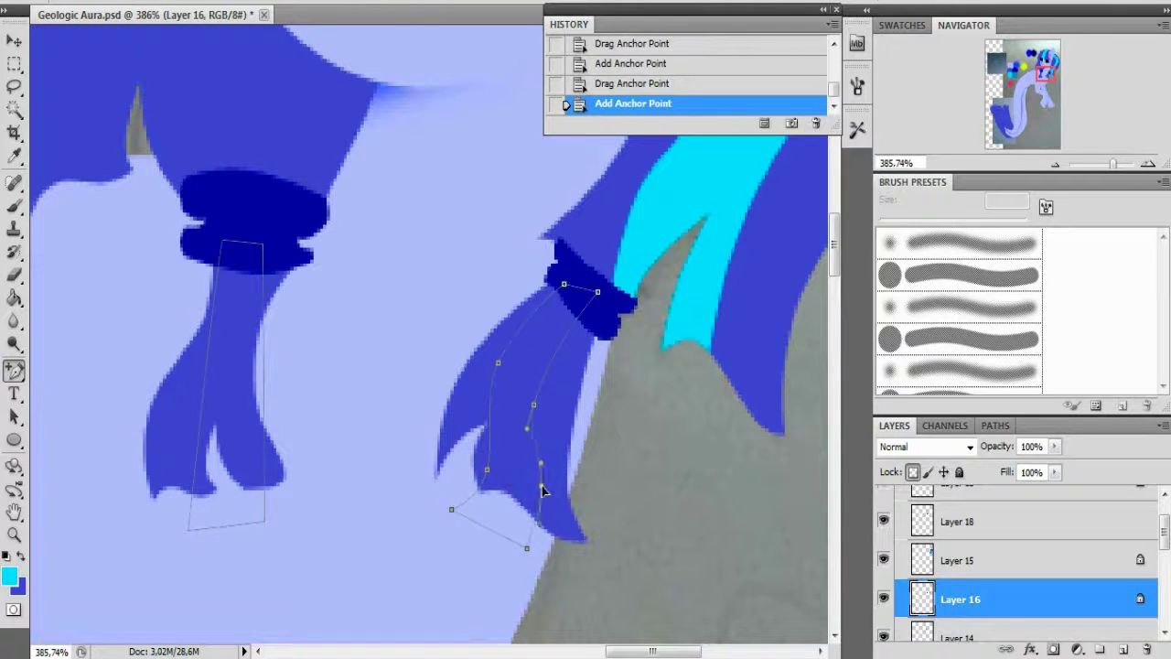
pyautogui.scroll(1, 543, 492)
pyautogui.moveTo(263, 410); pyautogui.dragTo(240, 409)
pyautogui.moveTo(207, 516); pyautogui.dragTo(210, 520)
# - Convert both hair end stripe paths to selections and invert them
pyautogui.rightClick(306, 291)
pyautogui.click(379, 387)
pyautogui.press('Return')
pyautogui.hotkey('ctrl', 'shift', 'i')
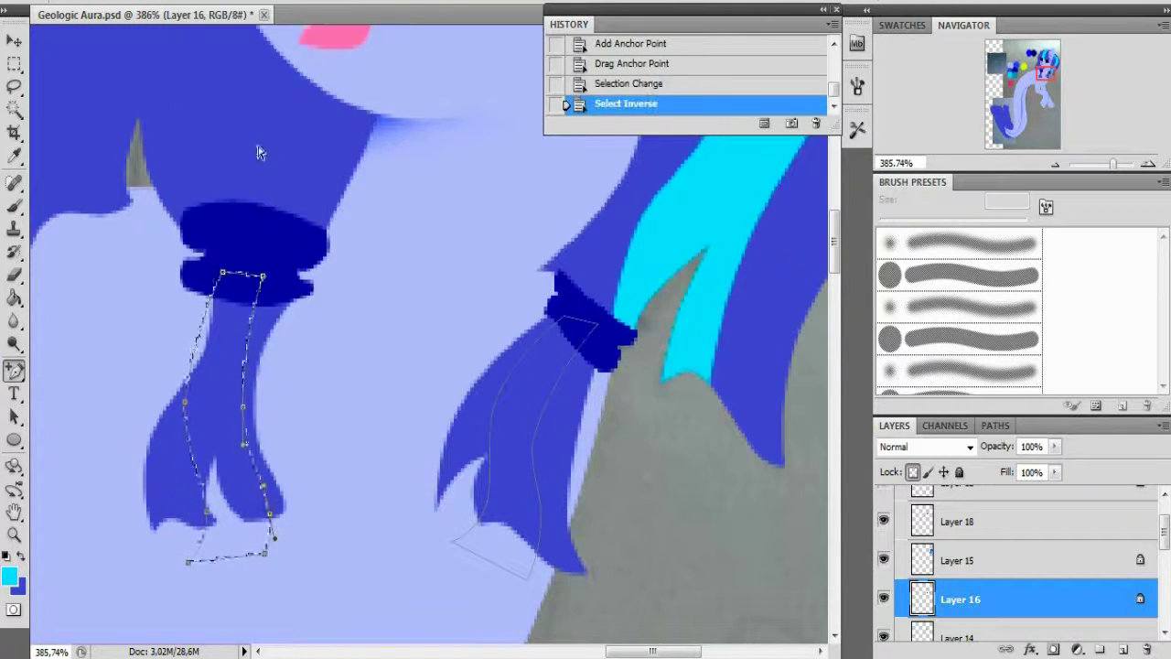
pyautogui.rightClick(552, 394)
pyautogui.click(624, 489)
pyautogui.press('Return')
pyautogui.hotkey('ctrl', 'shift', 'i')
# - Fill the stripes of both hair ends with cyan on Layer 16, touch them up with the brush, and deselect
pyautogui.press('g')
pyautogui.click(224, 412)
pyautogui.click(491, 423)
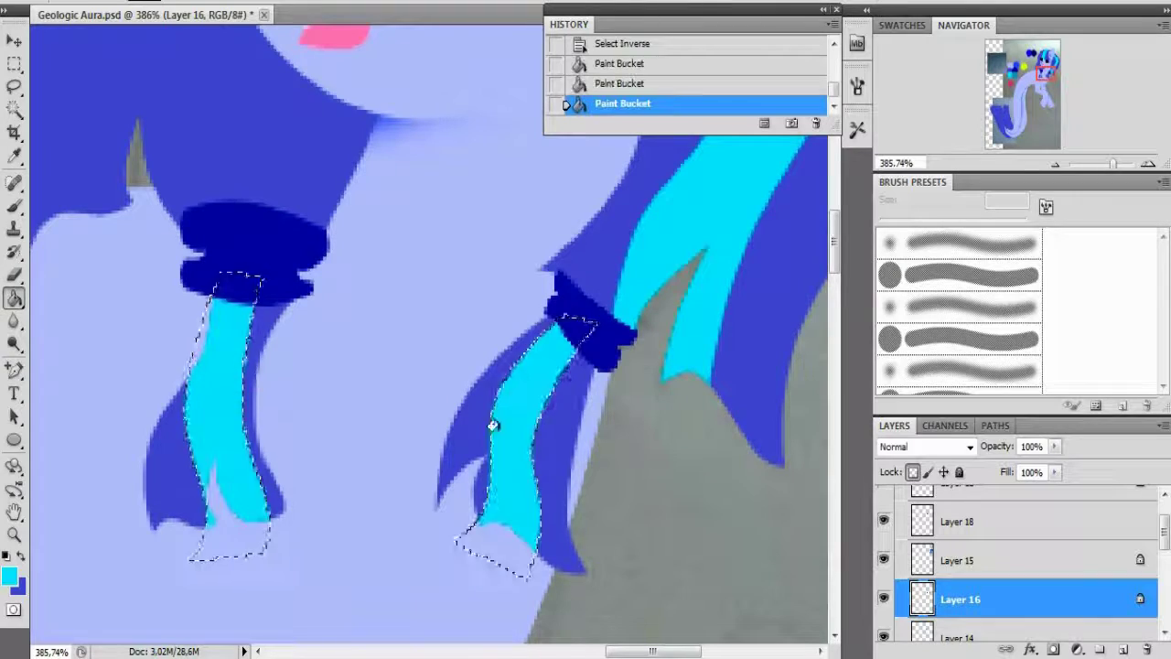
pyautogui.click(14, 205)
pyautogui.hotkey('ctrl', 'd')
# - Trace a stripe along the tail fin with a closed pen path on Layer 17 and curve its edges
pyautogui.scroll(3, 437, 393)
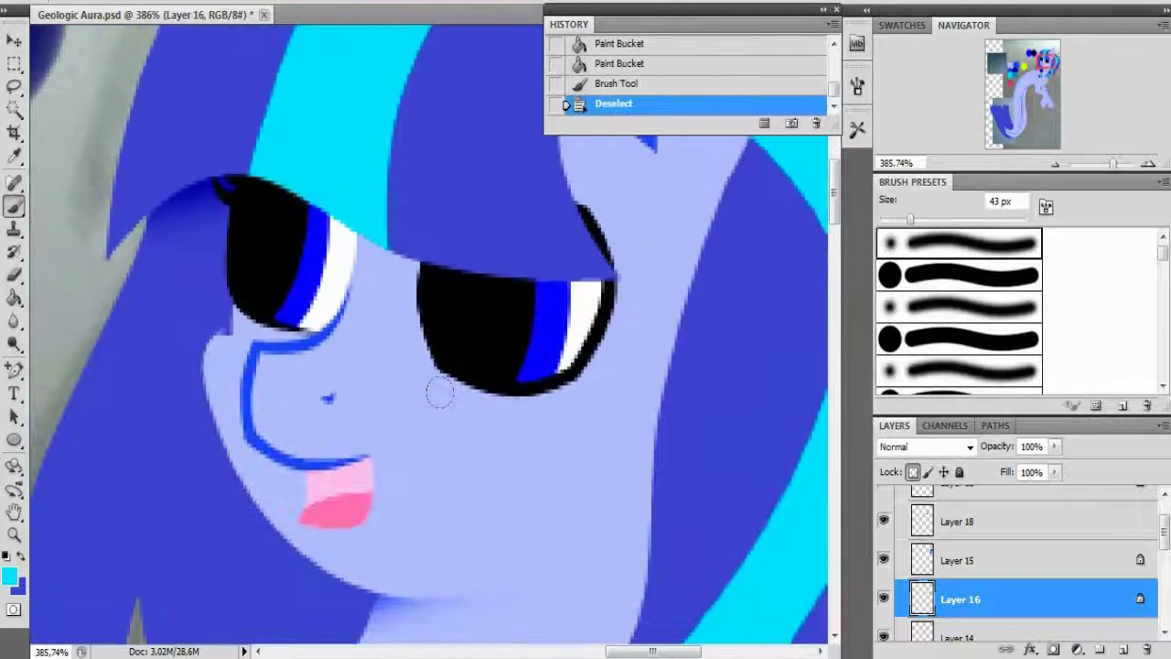
pyautogui.scroll(-5, 437, 393)
pyautogui.scroll(-3, 889, 572)
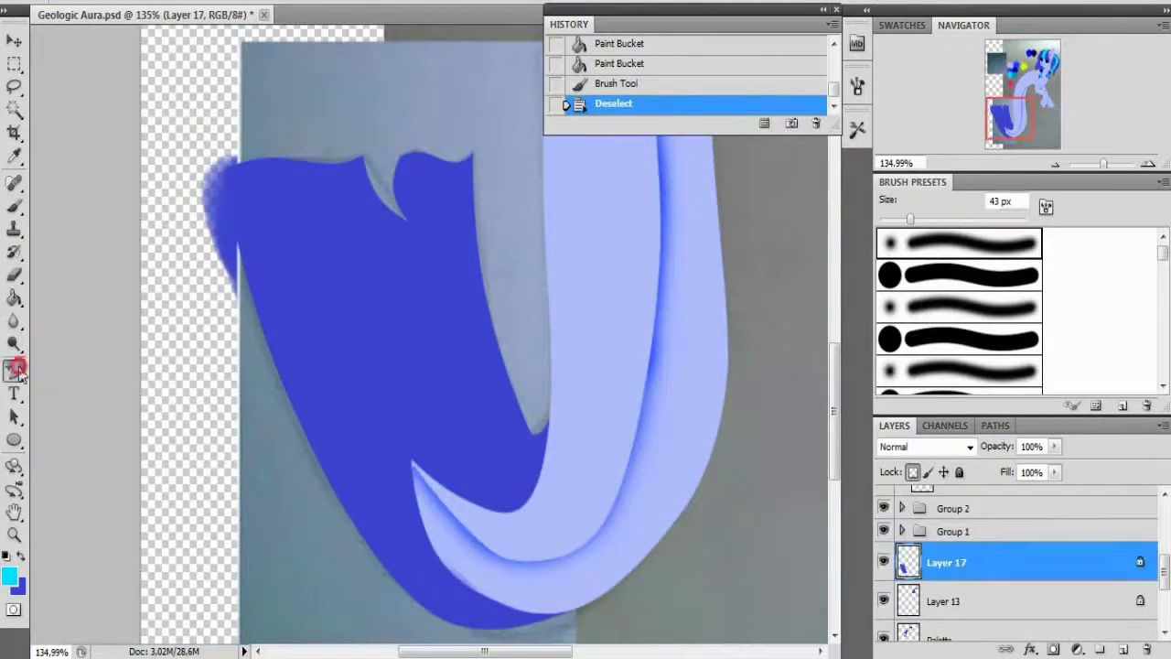
pyautogui.click(14, 369)
pyautogui.scroll(2, 365, 366)
pyautogui.click(534, 575)
pyautogui.click(352, 105)
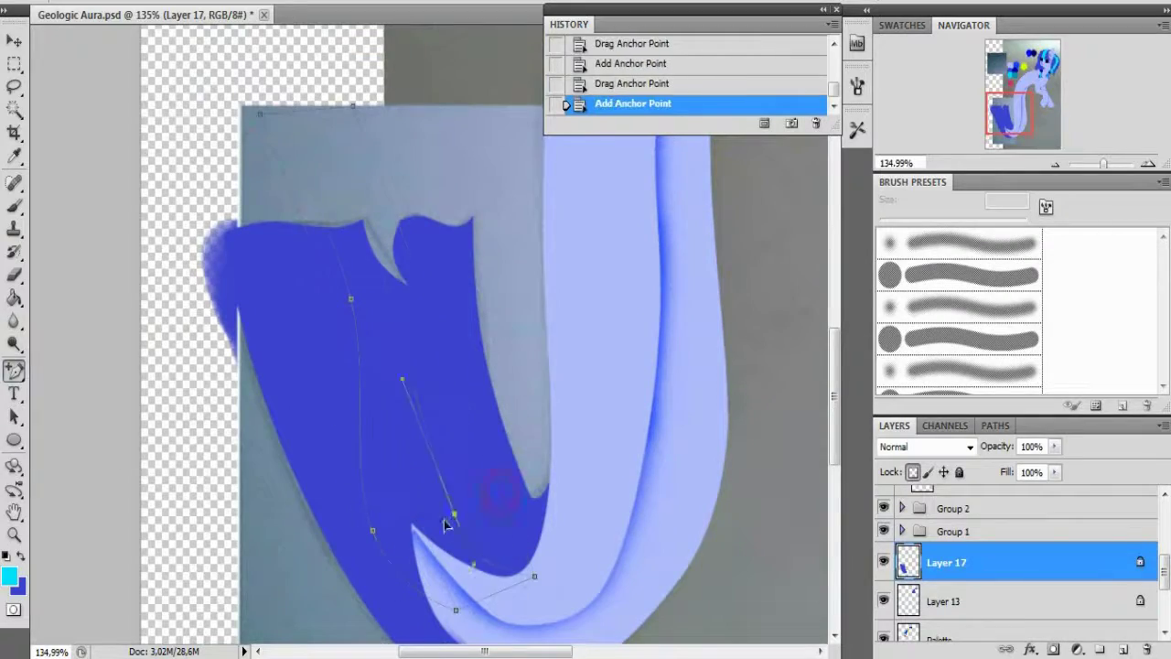
# - Convert the tail stripe path to an inverted selection, fill it cyan on Layer 17, and deselect
pyautogui.rightClick(431, 243)
pyautogui.click(687, 137)
pyautogui.hotkey('ctrl', 'shift', 'i')
pyautogui.press('g')
pyautogui.click(379, 303)
pyautogui.click(219, 2)
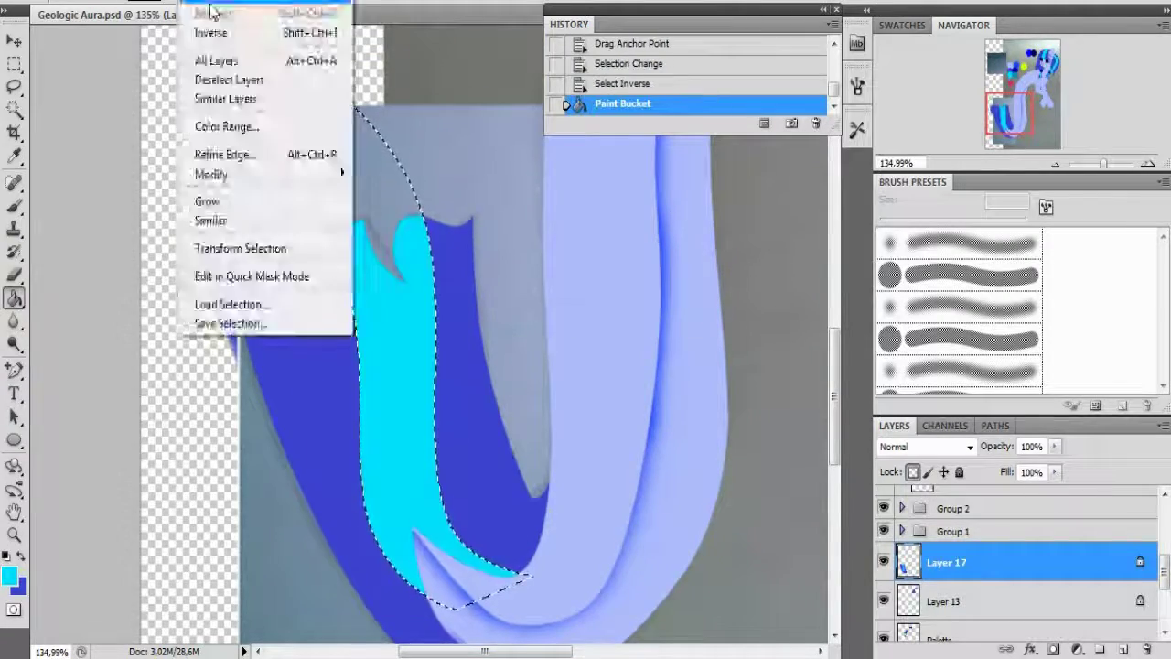
pyautogui.click(220, 28)
# - Hide the background sketch layer behind the pony
pyautogui.moveTo(1020, 114); pyautogui.dragTo(1024, 59)
pyautogui.scroll(5, 411, 366)
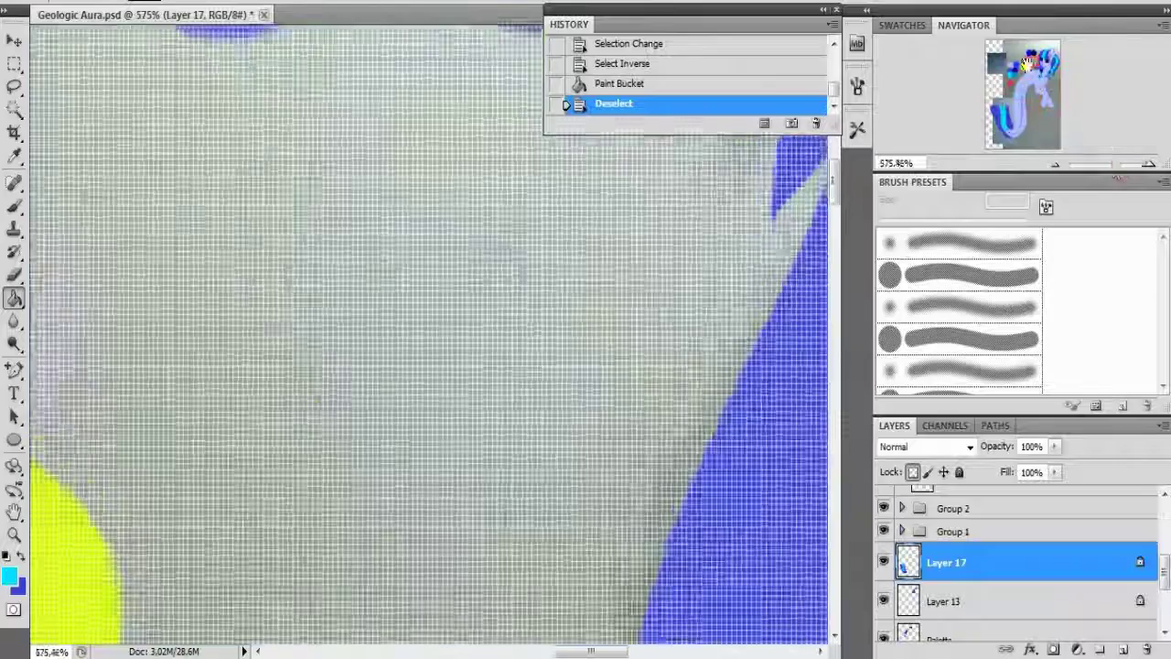
pyautogui.moveTo(412, 366); pyautogui.dragTo(814, 557)
pyautogui.scroll(-5, 1006, 567)
pyautogui.click(882, 588)
pyautogui.scroll(5, 1006, 567)
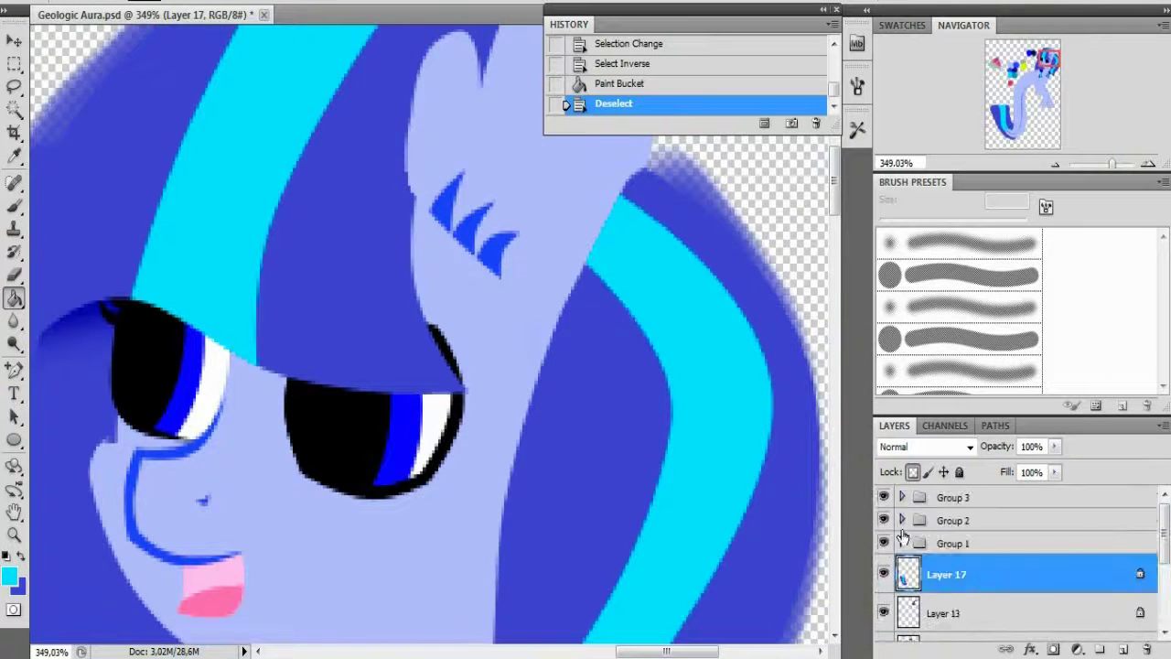
# - Sample the light cyan, add a new layer above Layer 12 in Group 3, and hide that group
pyautogui.click(883, 542)
pyautogui.click(882, 543)
pyautogui.click(901, 497)
pyautogui.click(960, 528)
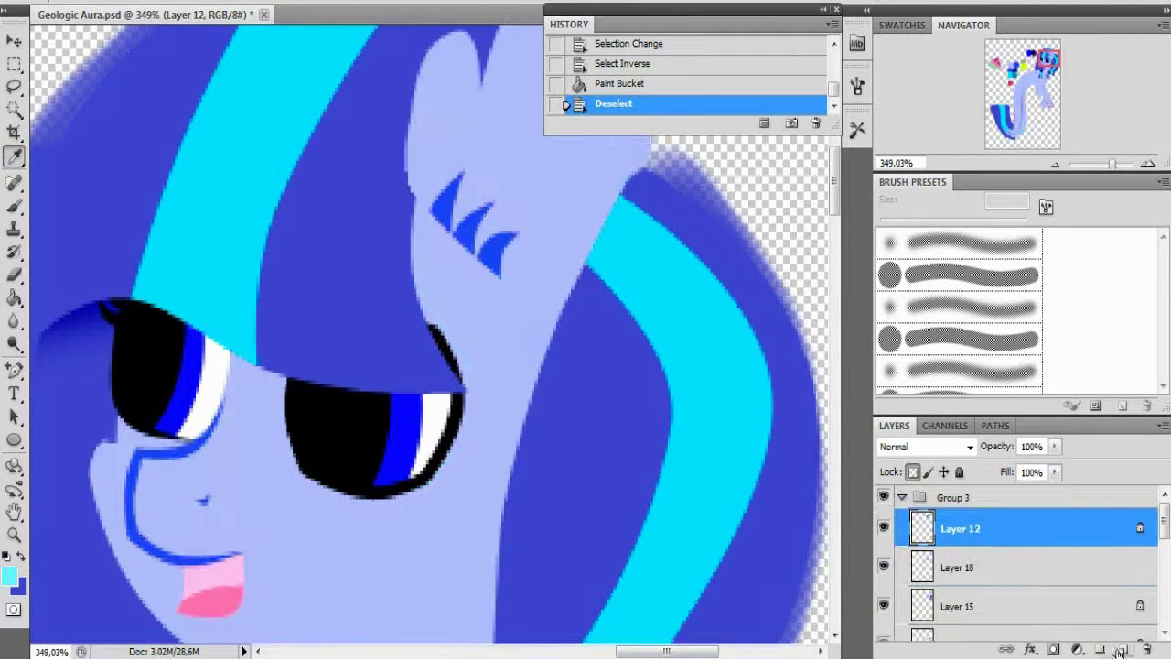
pyautogui.click(882, 496)
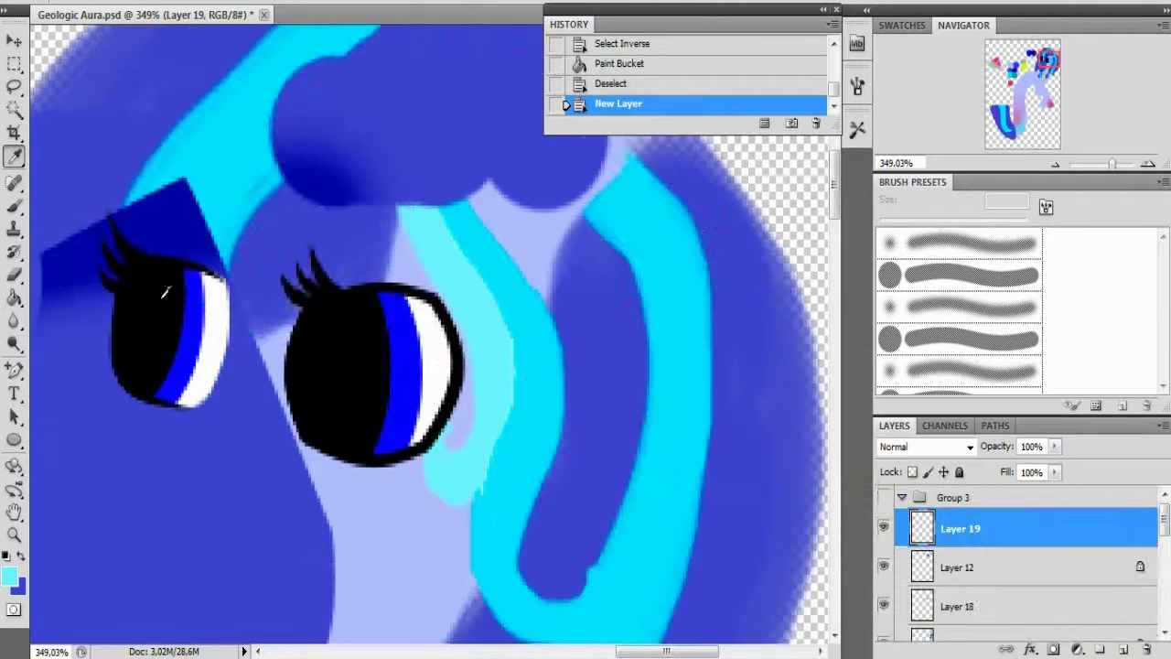
# - Outline the curled lock beside the right-hand eye with a closed straight-sided pen path on Layer 19
pyautogui.press('p')
pyautogui.scroll(2, 320, 311)
pyautogui.scroll(-4, 512, 366)
pyautogui.click(543, 412)
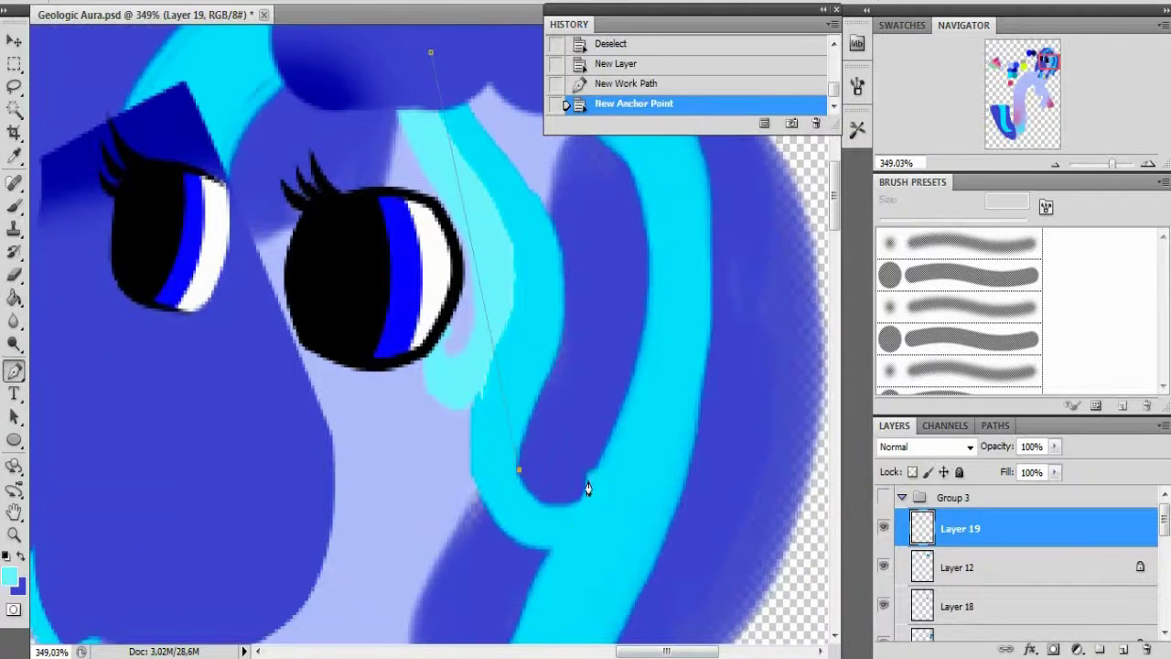
pyautogui.scroll(2, 450, 238)
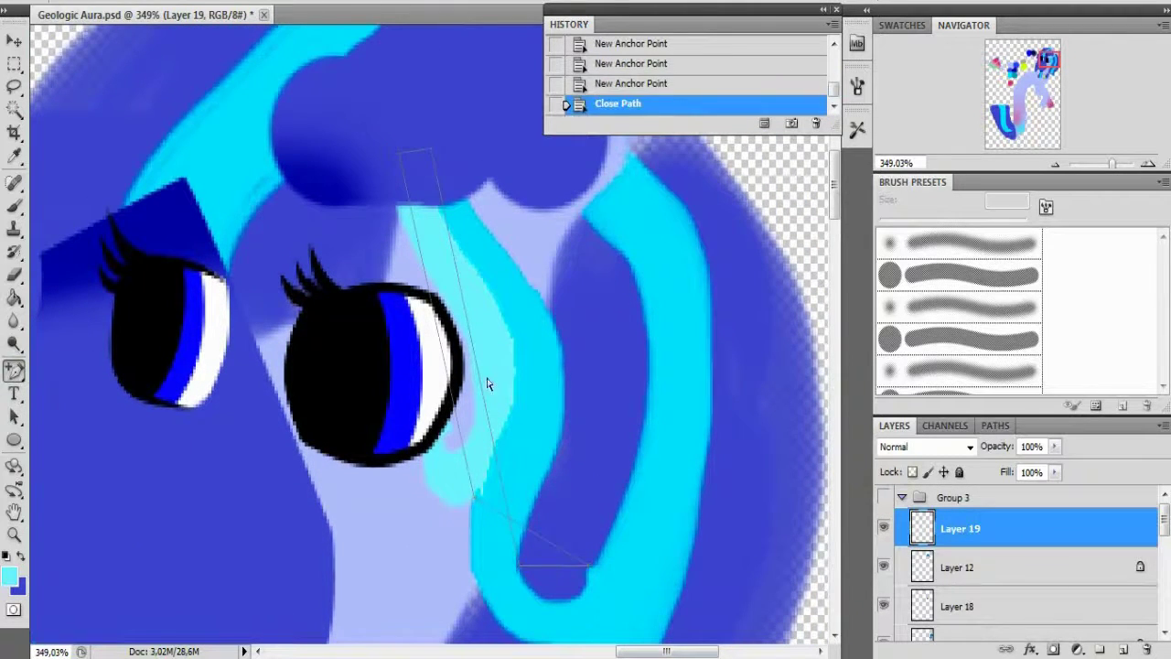
pyautogui.scroll(-3, 531, 385)
# - Curve the lock's path along the underlying painted strand by adding, moving and deleting anchor points
pyautogui.click(567, 511)
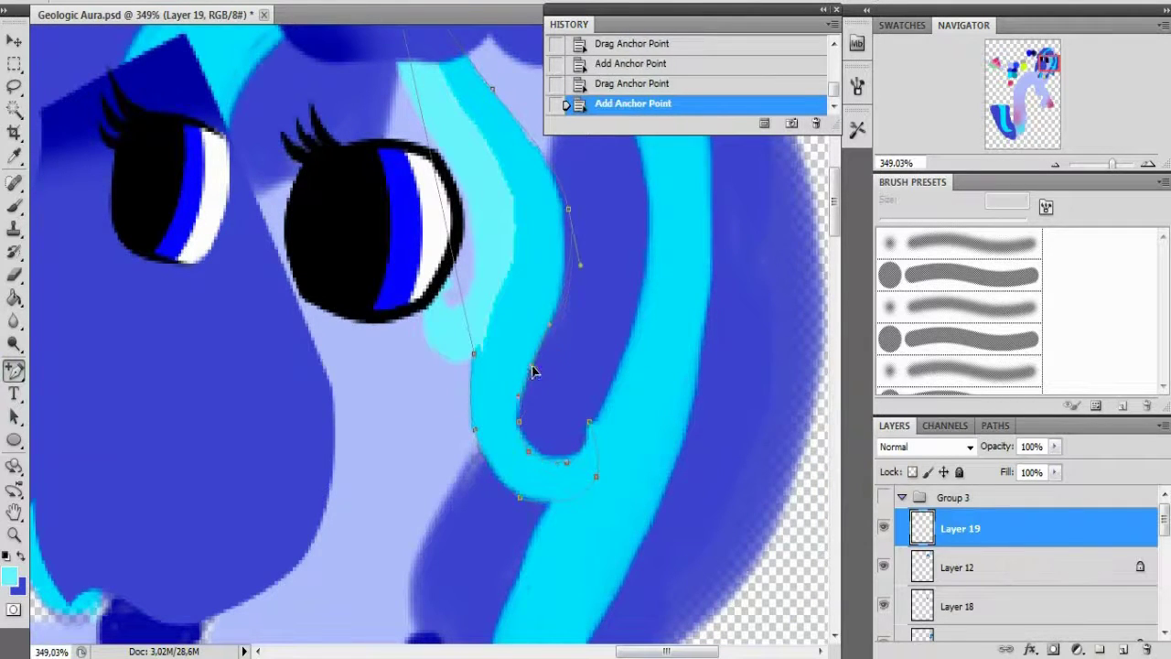
pyautogui.moveTo(535, 370); pyautogui.dragTo(523, 460)
pyautogui.scroll(3, 522, 460)
pyautogui.press('Delete')
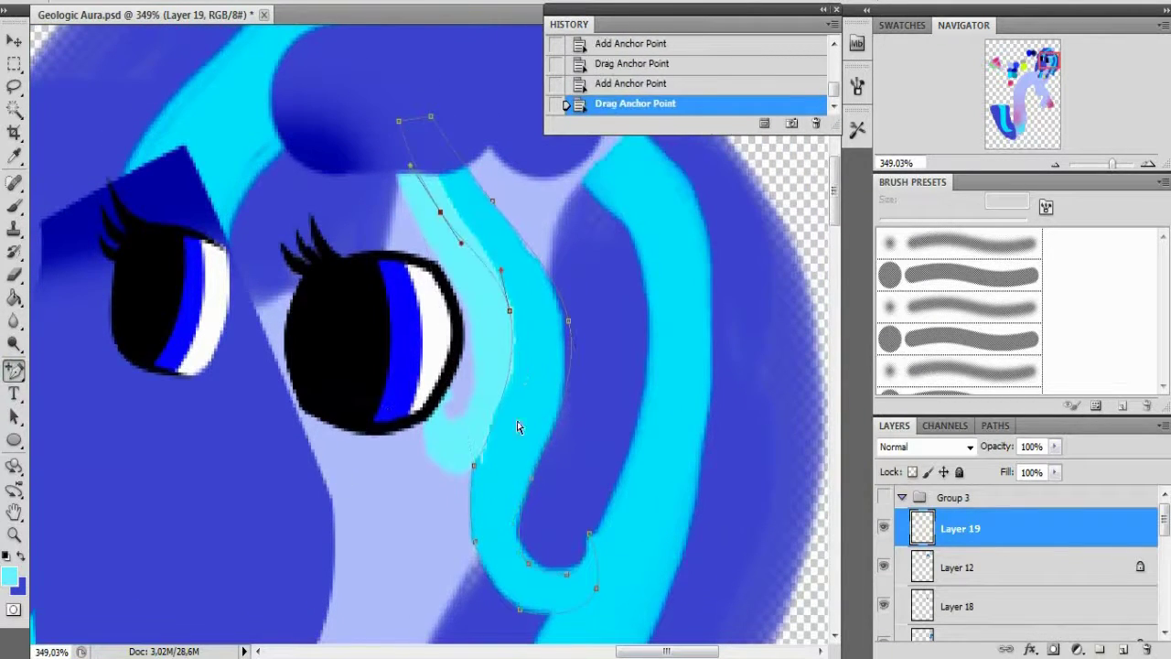
pyautogui.scroll(-1, 516, 426)
pyautogui.click(472, 432)
pyautogui.click(490, 433)
pyautogui.scroll(-1, 475, 436)
pyautogui.moveTo(475, 403); pyautogui.dragTo(484, 366)
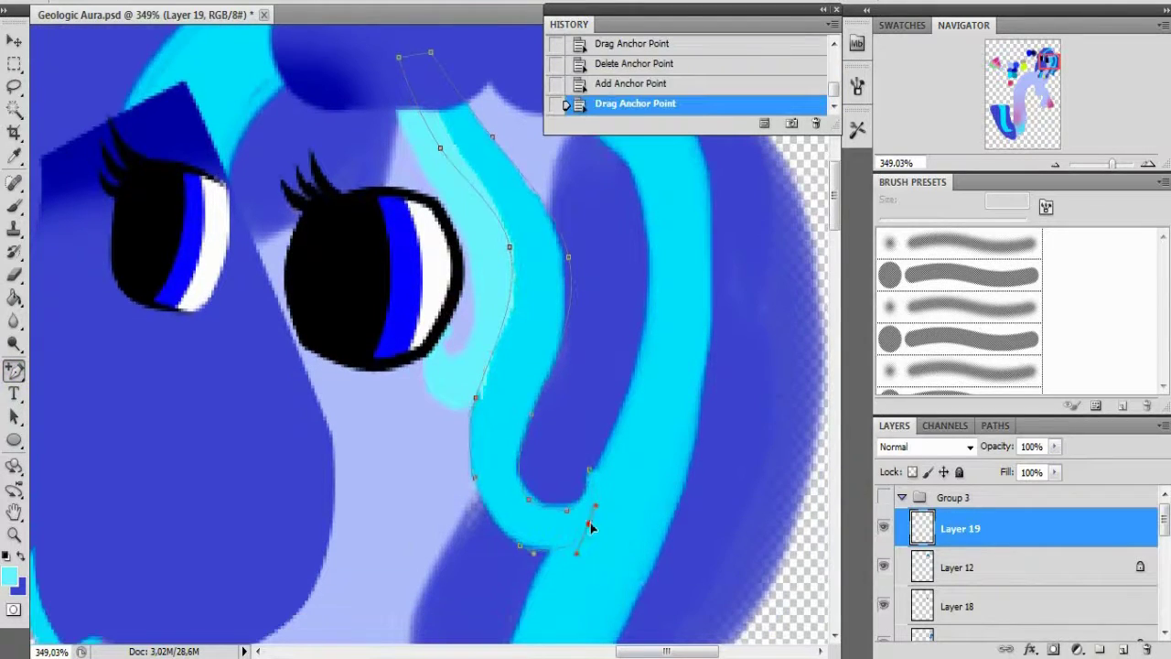
pyautogui.moveTo(590, 503); pyautogui.dragTo(590, 526)
# - Convert the curled lock's path to an inverted selection, show Group 3, and fill the lock light cyan on Layer 19
pyautogui.scroll(2, 513, 411)
pyautogui.rightClick(424, 382)
pyautogui.click(504, 487)
pyautogui.press('Return')
pyautogui.hotkey('ctrl', 'shift', 'i')
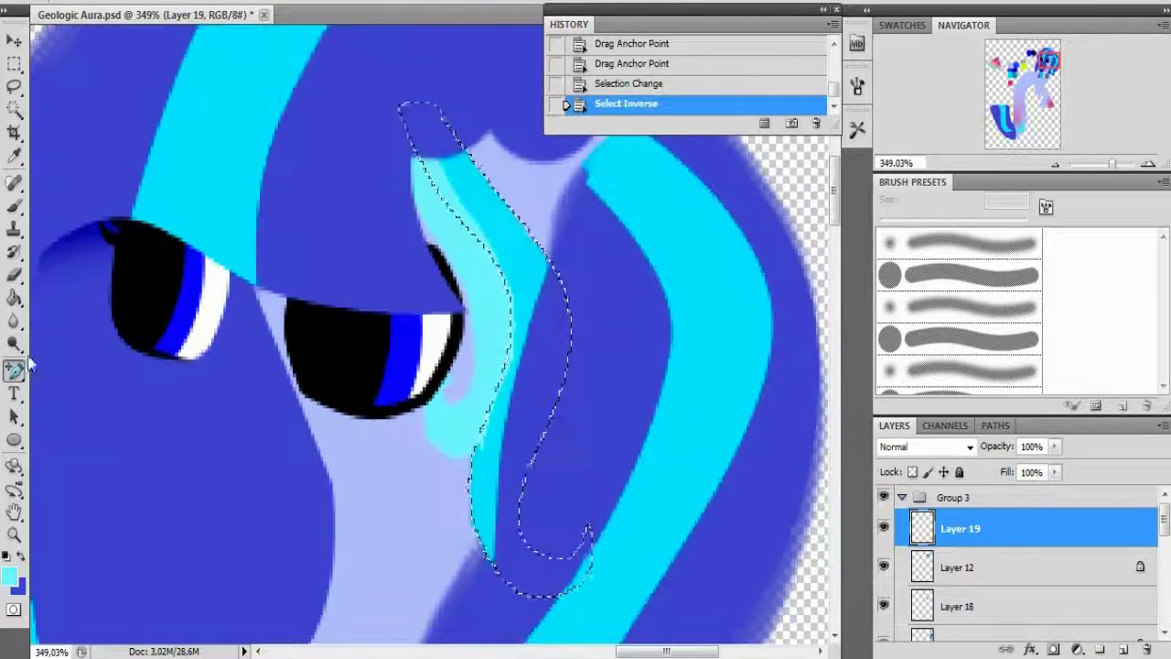
pyautogui.scroll(-3, 1006, 567)
pyautogui.scroll(2, 588, 638)
pyautogui.click(14, 300)
pyautogui.click(512, 302)
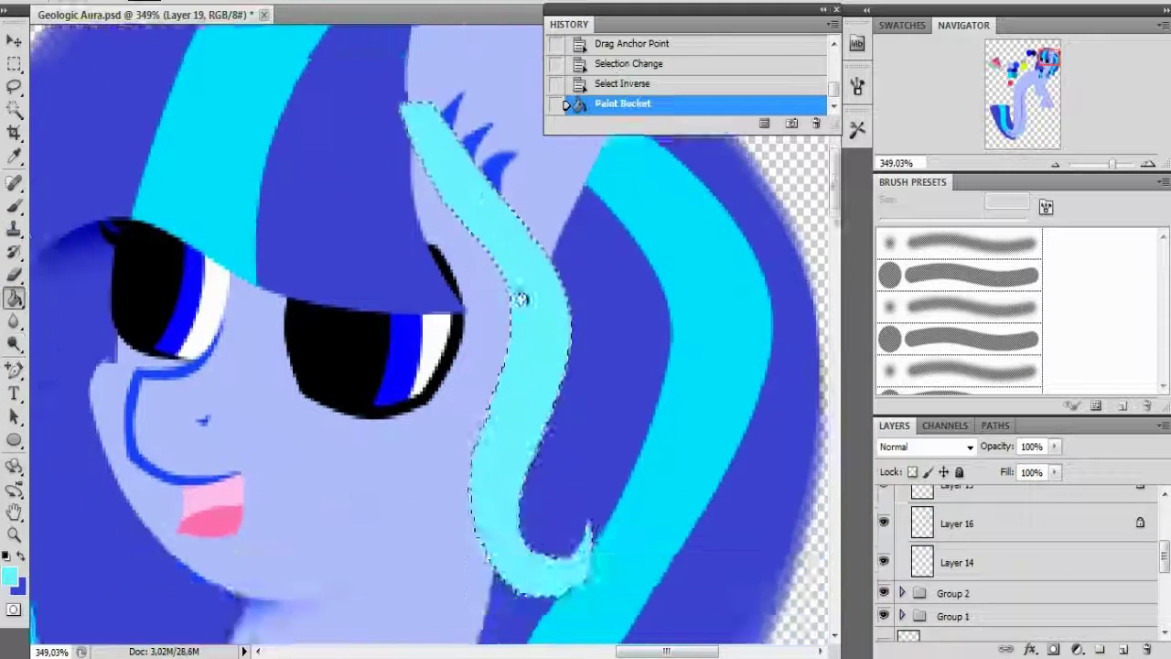
# - Shade the upper tip of the light cyan lock with hair blue using a soft 43 px brush, and deselect
pyautogui.scroll(1, 274, 411)
pyautogui.press('b')
pyautogui.click(18, 557)
pyautogui.click(426, 270)
pyautogui.hotkey('ctrl', 'd')
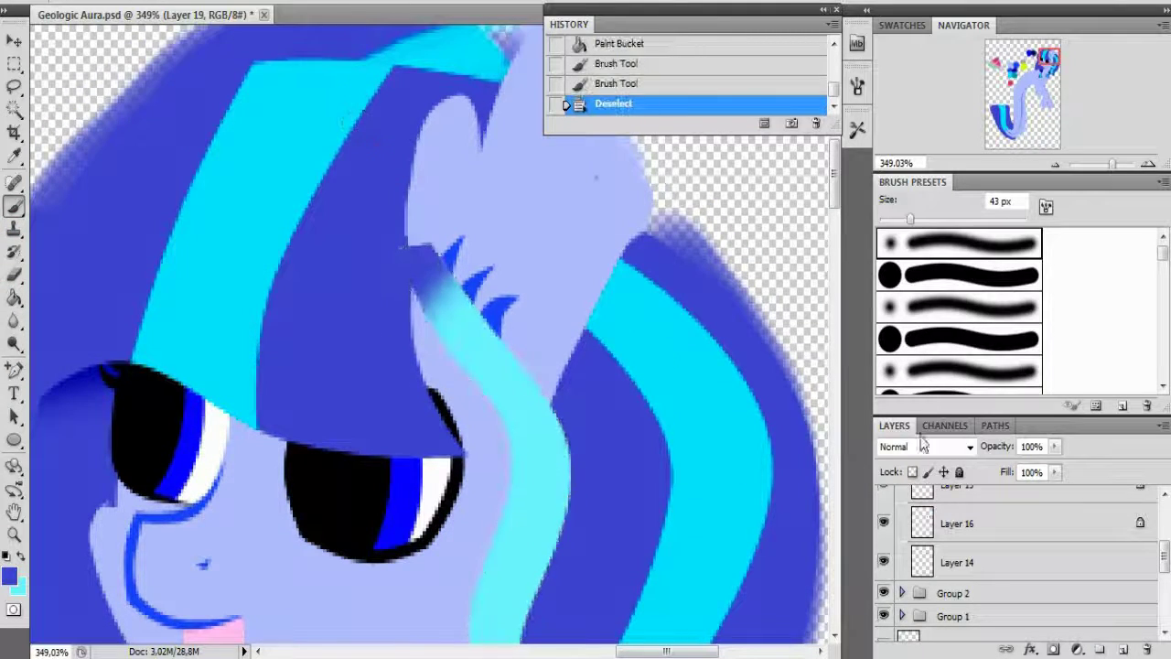
# - Trace a small four-point closed path between the forelock and the ear at the lock's root
pyautogui.scroll(2, 430, 329)
pyautogui.click(14, 370)
pyautogui.click(392, 276)
pyautogui.click(431, 339)
pyautogui.click(403, 357)
pyautogui.click(369, 311)
pyautogui.click(392, 275)
# - Convert the small path to an inverted selection, fill it with hair blue, and deselect
pyautogui.rightClick(313, 339)
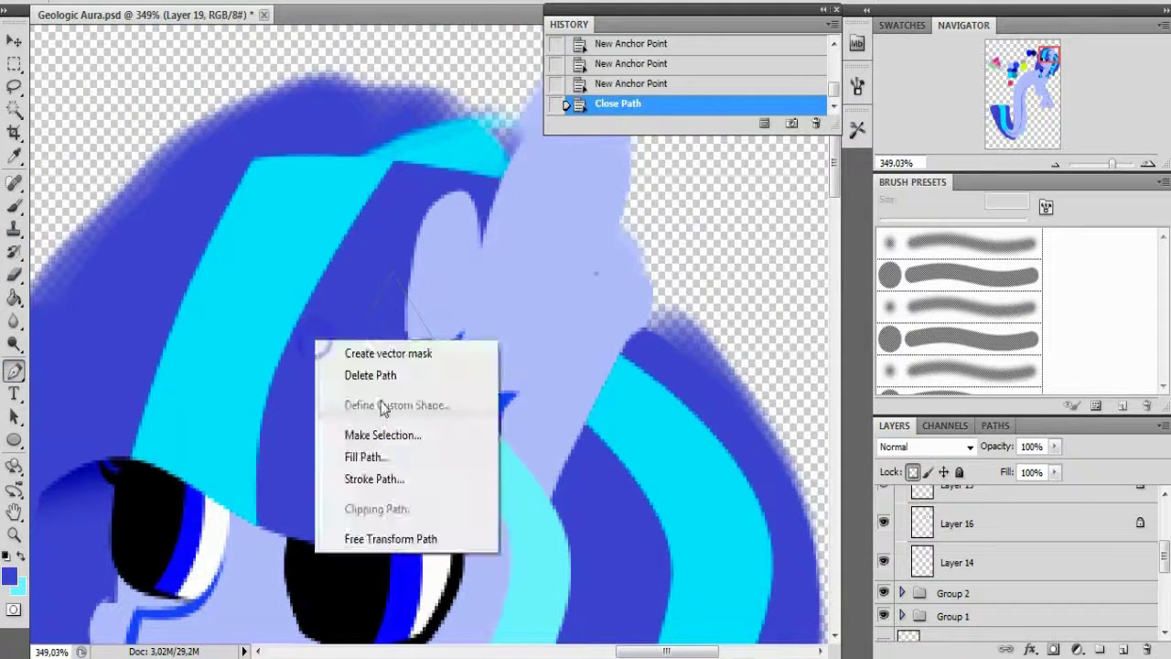
pyautogui.click(210, 33)
pyautogui.press('g')
pyautogui.click(374, 312)
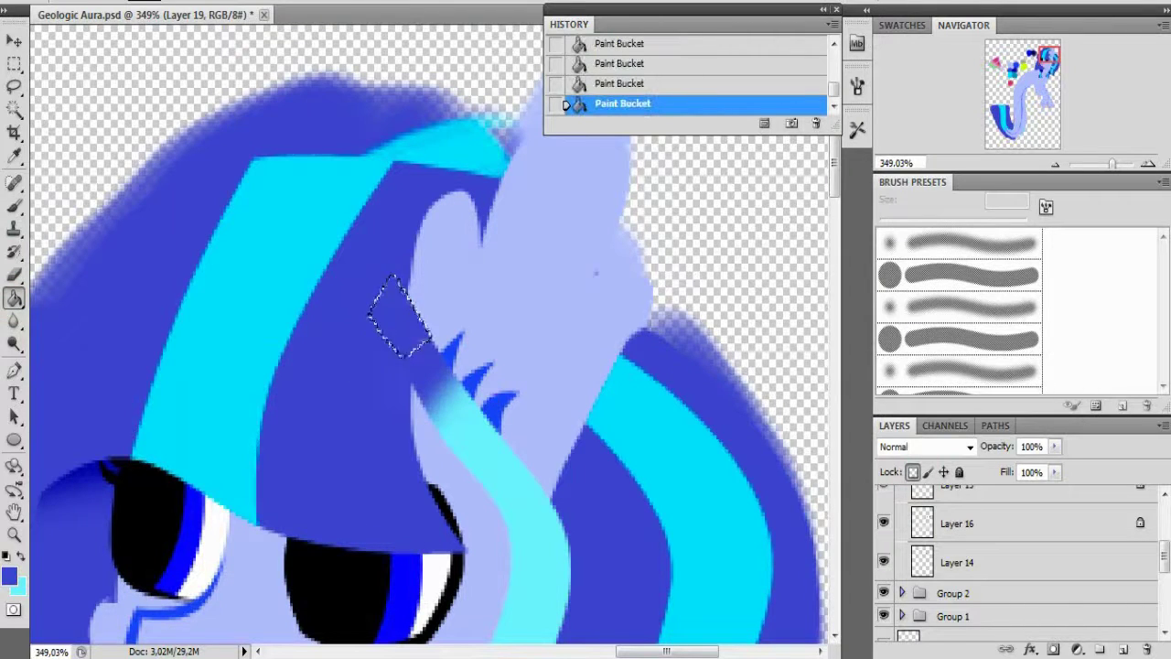
pyautogui.hotkey('ctrl', 'd')
# - Blend the lock's root beside the ear with a hard 12 px brush in hair blue and a 13 px eraser, checking layer visibility
pyautogui.press('b')
pyautogui.rightClick(370, 269)
pyautogui.click(423, 391)
pyautogui.moveTo(426, 315)
pyautogui.mouseDown()
pyautogui.moveTo(421, 390)
pyautogui.moveTo(423, 345)
pyautogui.mouseUp()
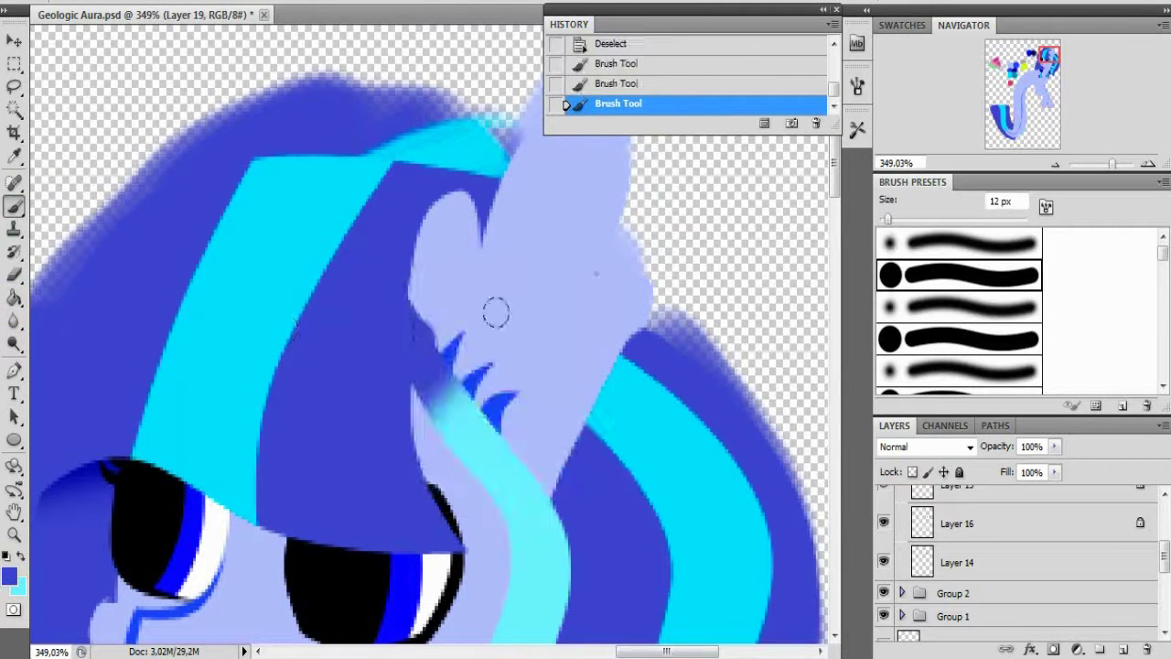
pyautogui.scroll(3, 888, 549)
pyautogui.click(889, 562)
pyautogui.click(883, 616)
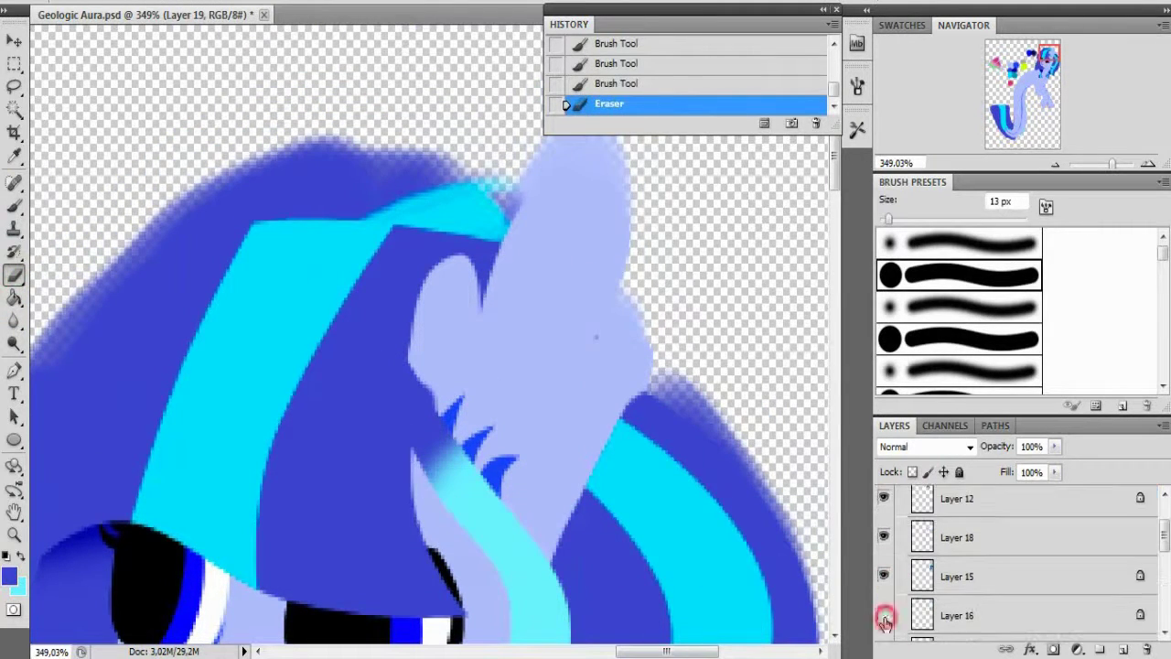
pyautogui.scroll(-1, 915, 586)
pyautogui.scroll(2, 937, 560)
pyautogui.scroll(-3, 506, 387)
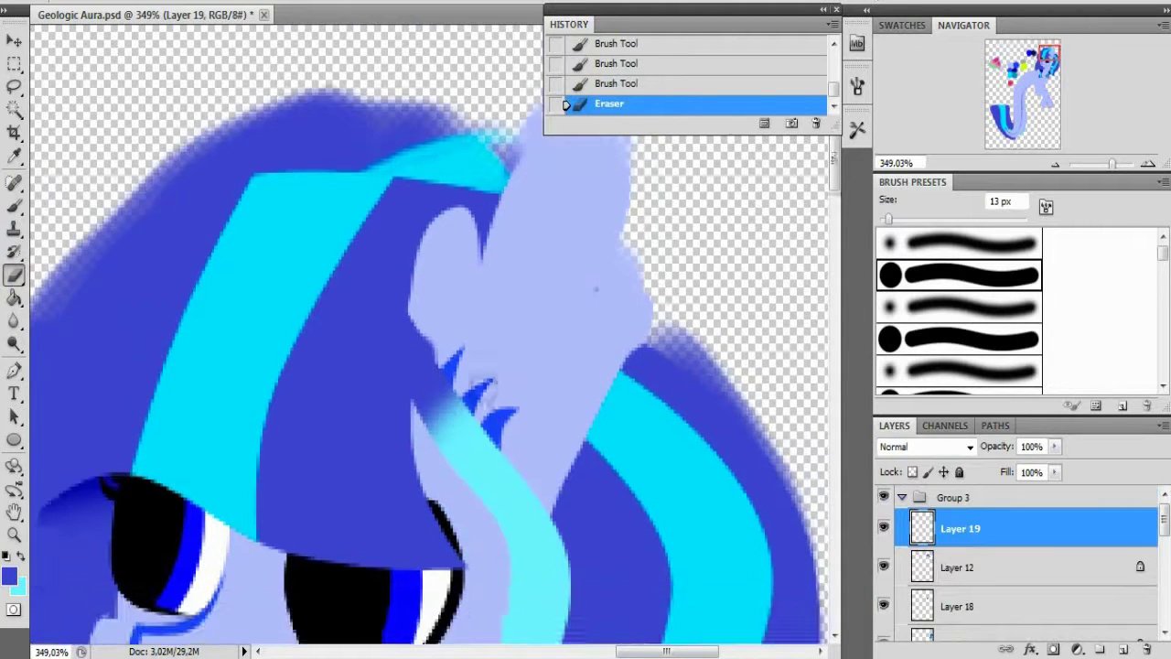
# - Set the foreground color to ebfcff and add a new layer between Layer 19 and Layer 12
pyautogui.click(9, 574)
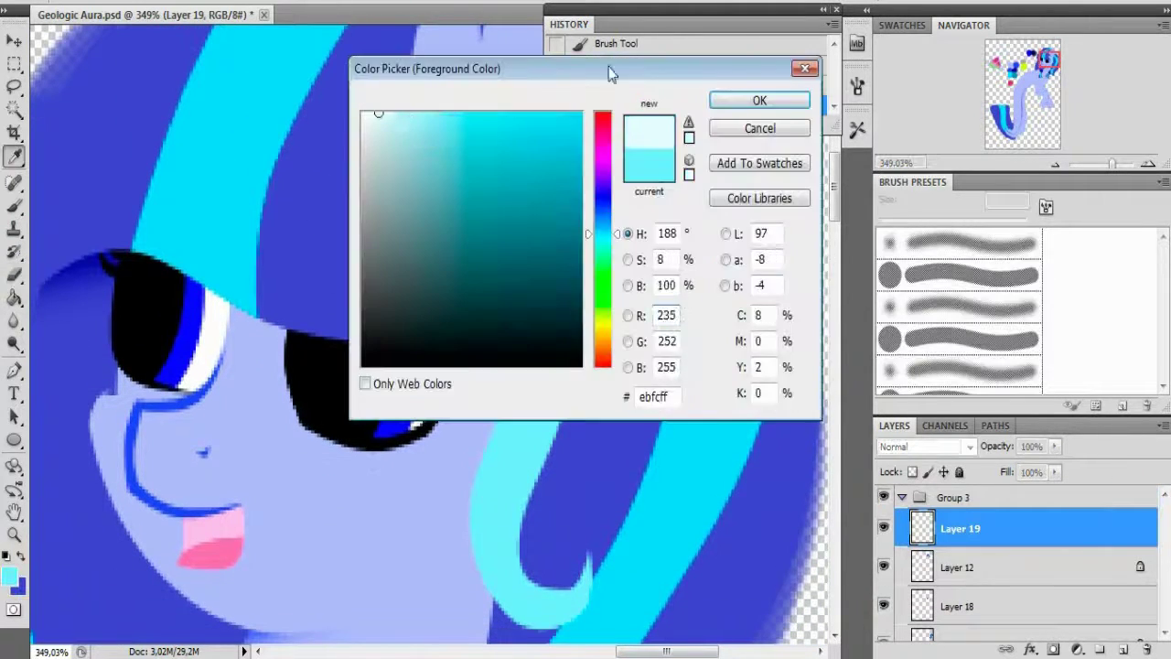
pyautogui.click(758, 100)
pyautogui.click(14, 370)
pyautogui.scroll(-3, 892, 604)
pyautogui.click(1123, 649)
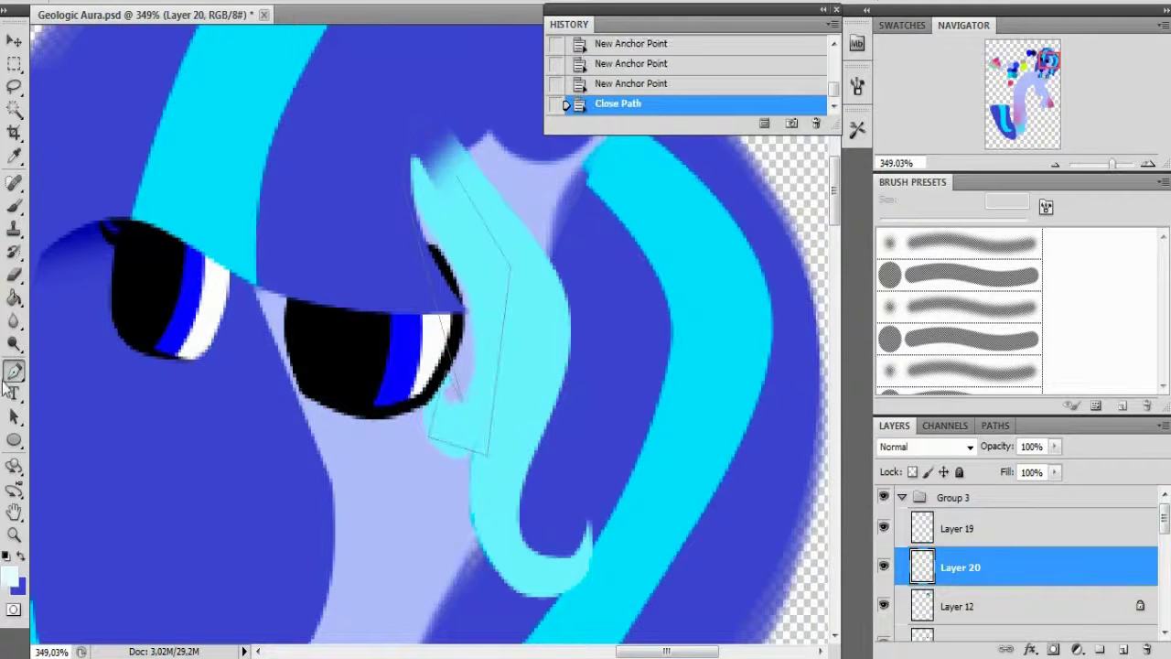
# - Curve the closed path with added anchor points to follow the pale lock beside the eye, and show the face and ear layers again
pyautogui.moveTo(455, 461); pyautogui.dragTo(468, 465)
pyautogui.scroll(2, 508, 448)
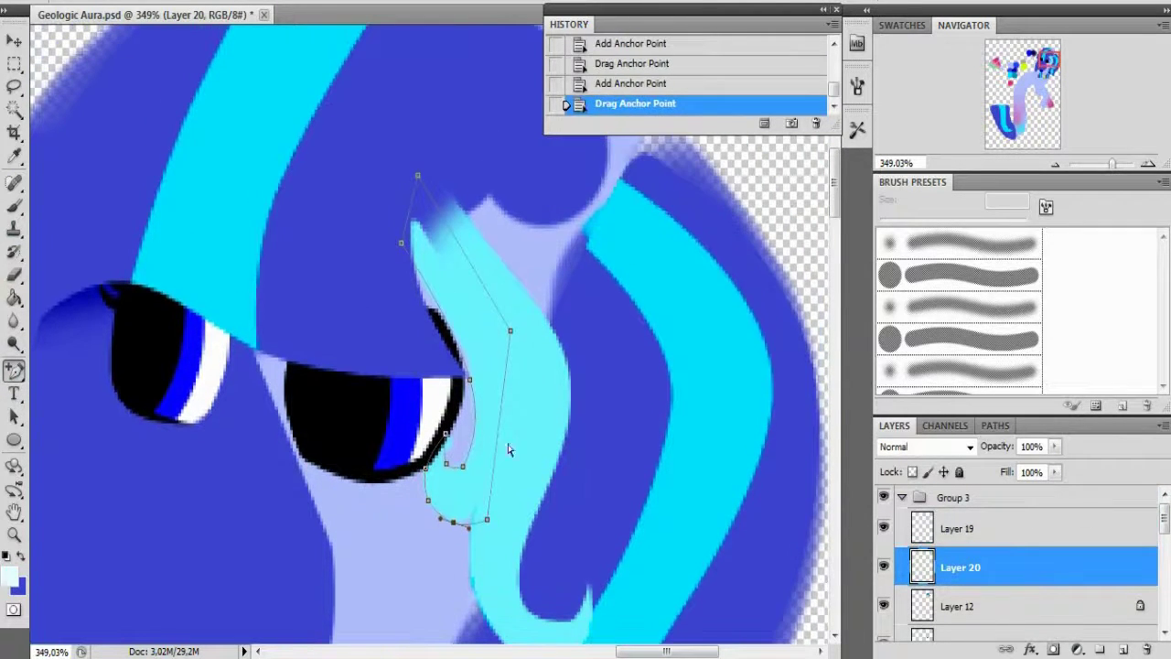
pyautogui.moveTo(431, 292); pyautogui.dragTo(435, 298)
pyautogui.scroll(-3, 1006, 567)
pyautogui.click(883, 549)
pyautogui.scroll(3, 1040, 549)
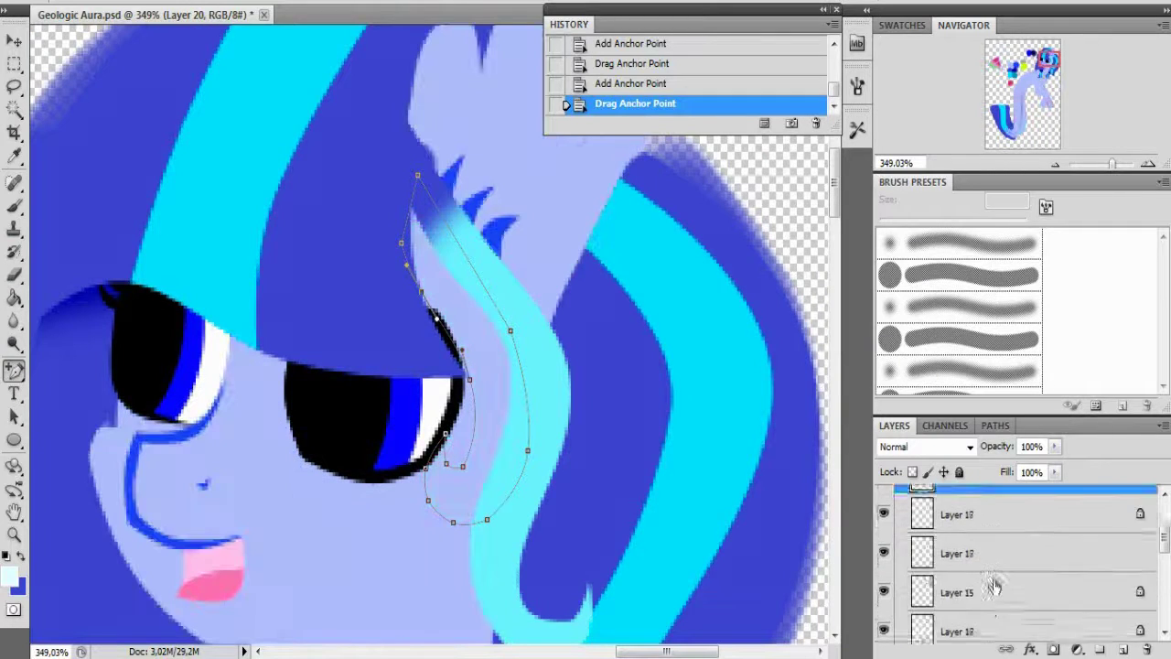
# - Convert the lock path to an inverted selection, fill it with the pale ebfcff color, and deselect
pyautogui.rightClick(640, 156)
pyautogui.click(672, 150)
pyautogui.hotkey('ctrl', 'shift', 'i')
pyautogui.press('g')
pyautogui.click(430, 275)
pyautogui.hotkey('ctrl', 'd')
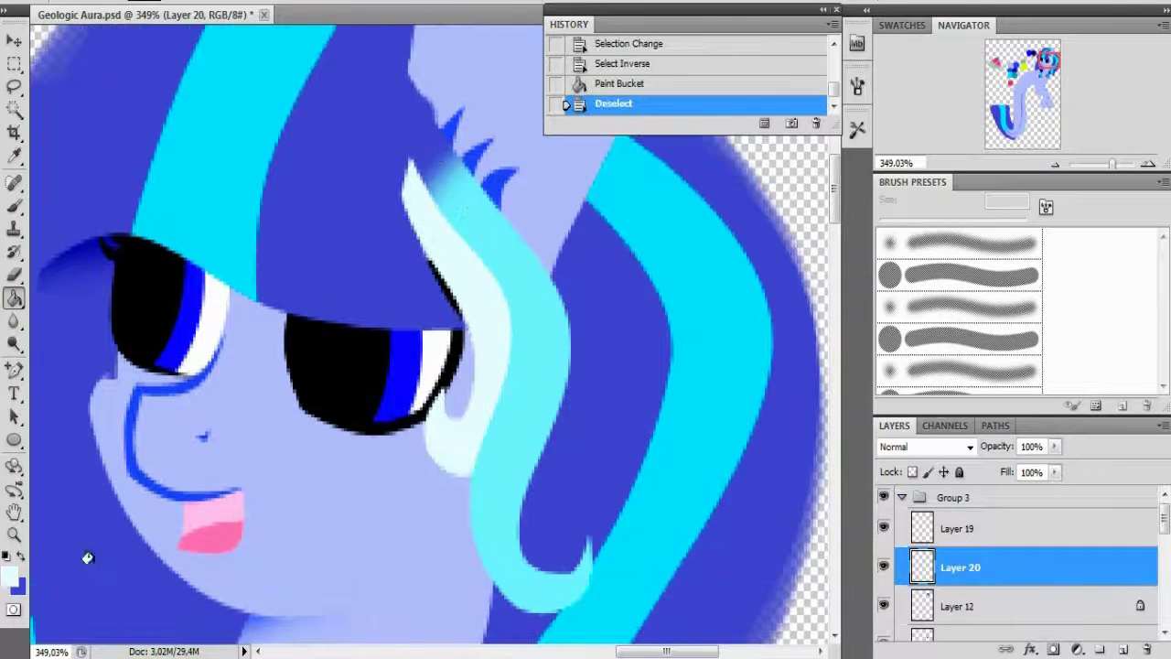
# - Lock Layer 20's transparency and blend the pale lock's root into the hair with a soft 35 px brush in hair blue
pyautogui.press('b')
pyautogui.rightClick(196, 231)
pyautogui.doubleClick(213, 344)
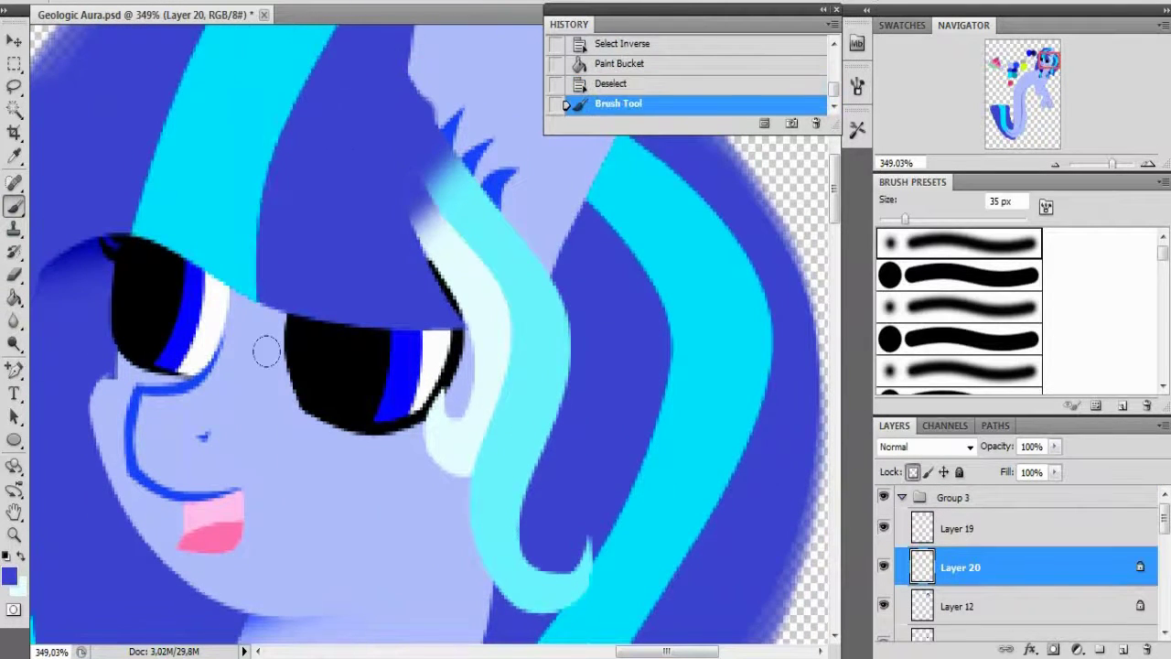
# - Sample crimson and paint the lower part of the far foreleg on Layer 11 with a soft 73 px brush, checking layer visibility
pyautogui.scroll(-4, 262, 347)
pyautogui.moveTo(601, 382); pyautogui.dragTo(640, 118)
pyautogui.press('i')
pyautogui.click(439, 230)
pyautogui.moveTo(439, 230); pyautogui.dragTo(274, 183)
pyautogui.click(901, 497)
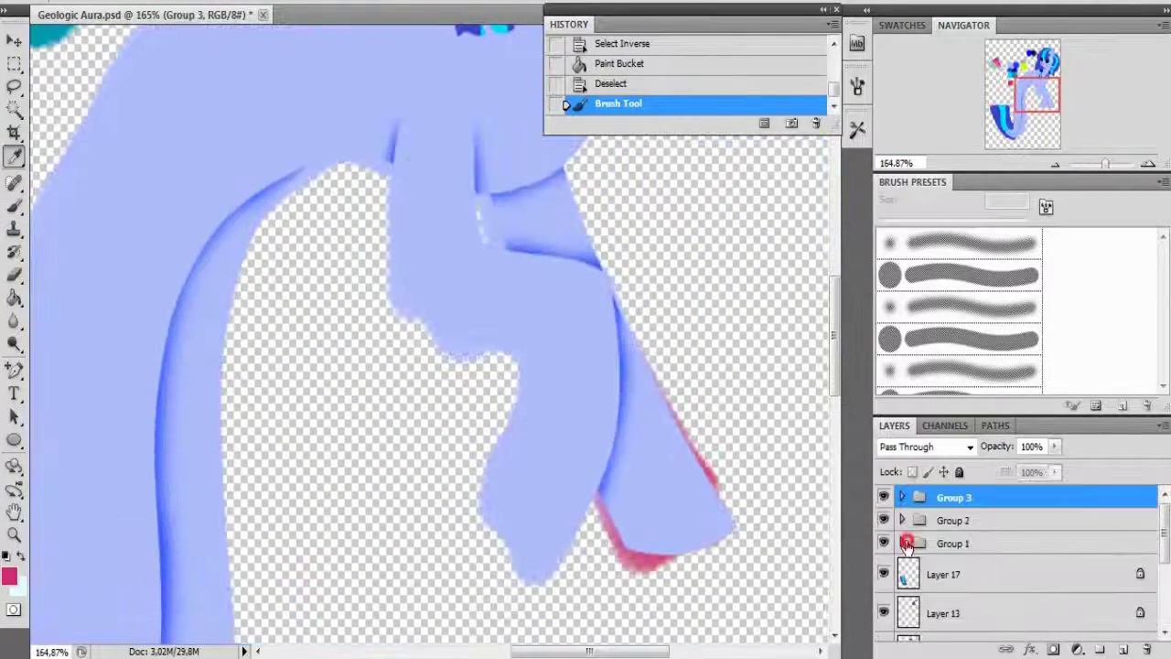
pyautogui.click(901, 496)
pyautogui.scroll(-2, 884, 604)
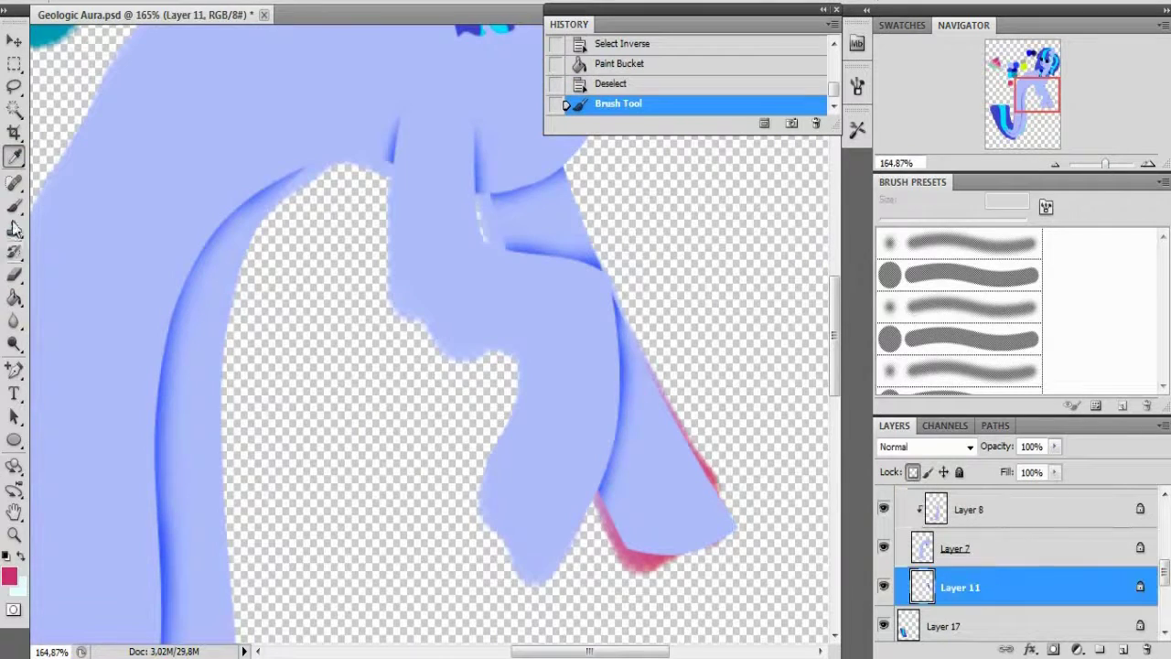
pyautogui.press('b')
pyautogui.moveTo(668, 489); pyautogui.dragTo(709, 442)
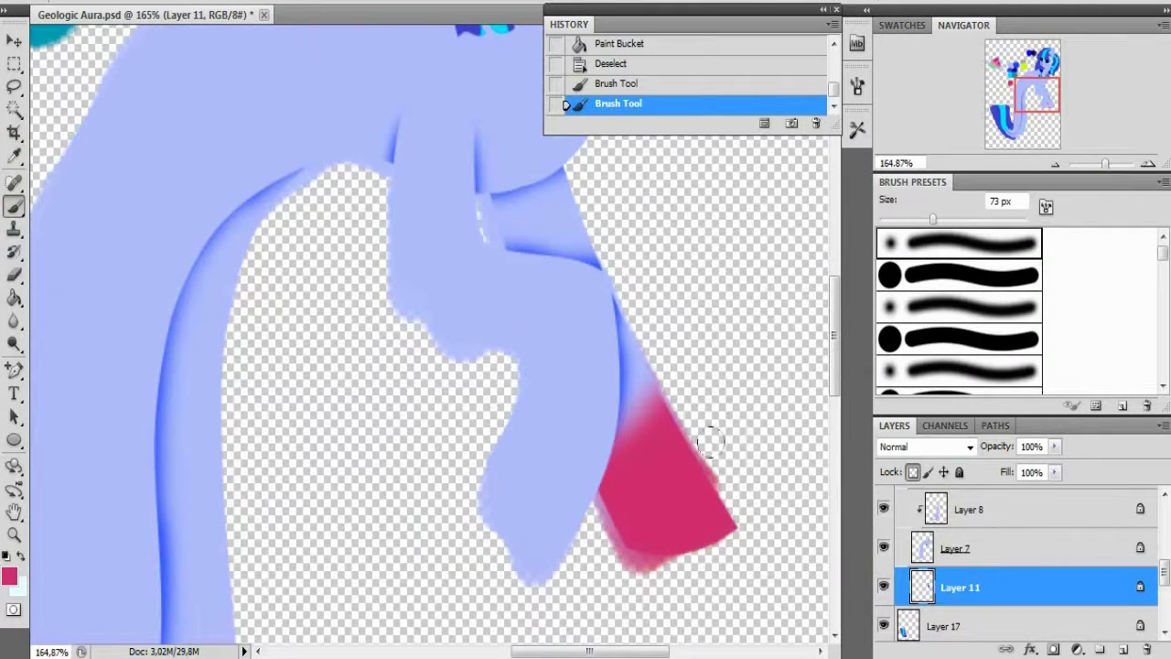
pyautogui.click(884, 587)
pyautogui.click(884, 587)
# - Paint the body's outer band along the tail curve crimson on Layer 8 with the soft 73 px brush
pyautogui.moveTo(695, 353); pyautogui.dragTo(828, 229)
pyautogui.scroll(1, 1006, 549)
pyautogui.click(885, 532)
pyautogui.click(885, 531)
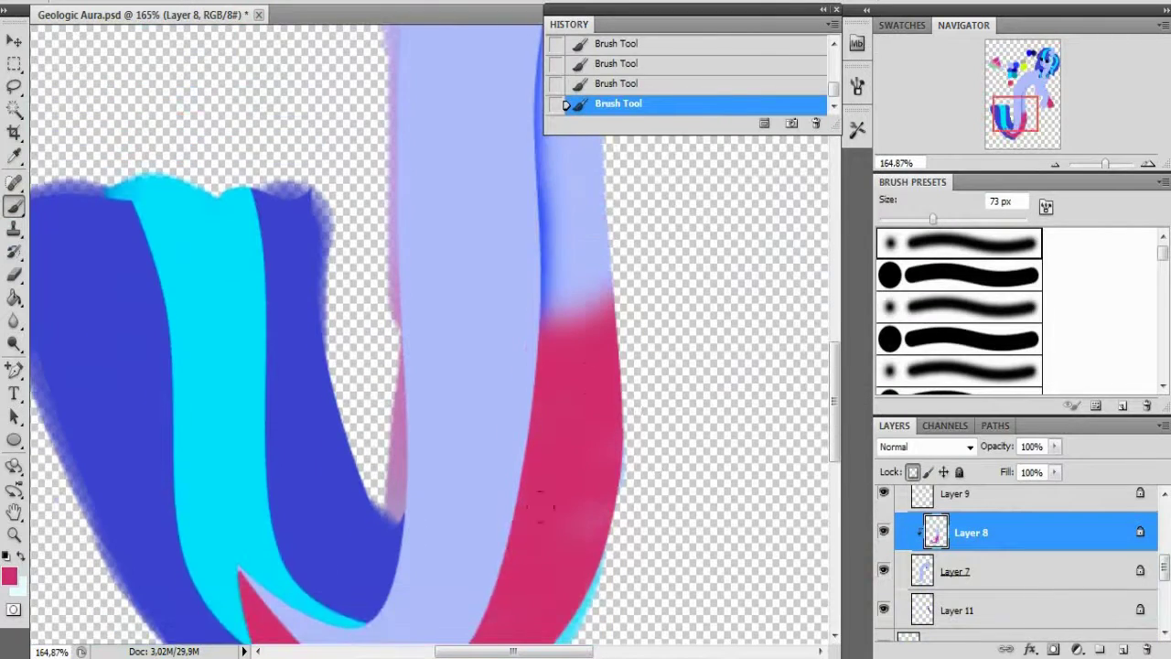
# - Sample sky blue and paint it over the crimson band along the bottom curve of the tail
pyautogui.scroll(-2, 430, 334)
pyautogui.press('i')
pyautogui.click(504, 400)
pyautogui.click(15, 205)
pyautogui.moveTo(586, 311); pyautogui.dragTo(251, 394)
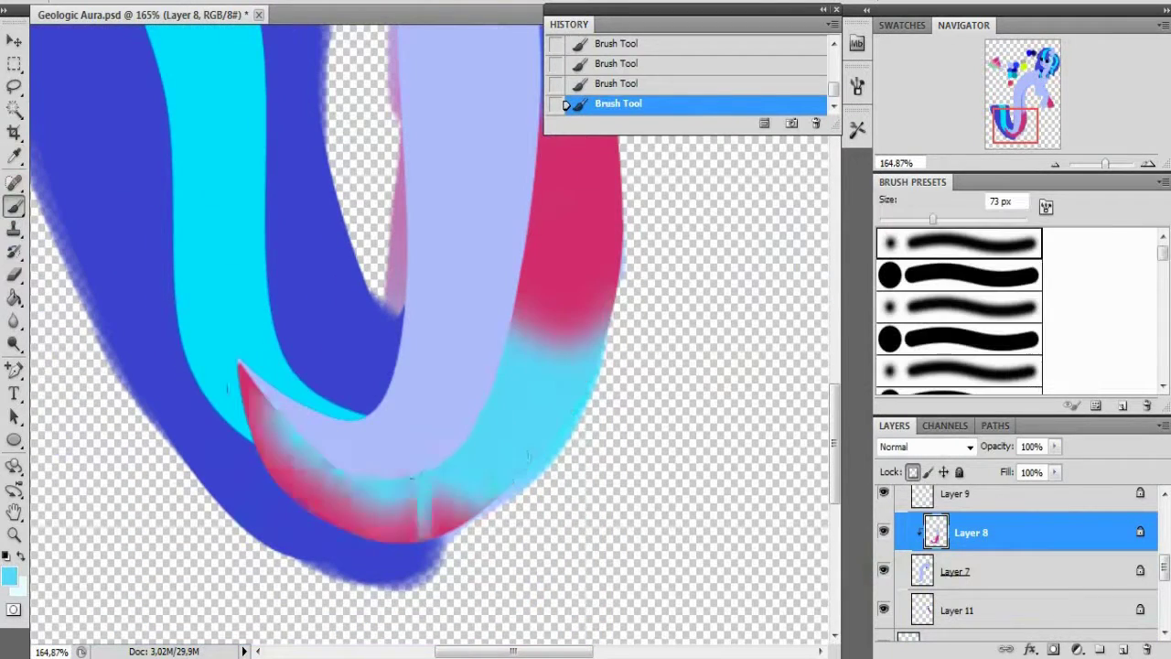
# - Shift the foreground hue to bright cyan and turquoise, painting each as a successive band toward the tail tip
pyautogui.click(10, 575)
pyautogui.click(758, 100)
pyautogui.click(9, 574)
pyautogui.click(606, 253)
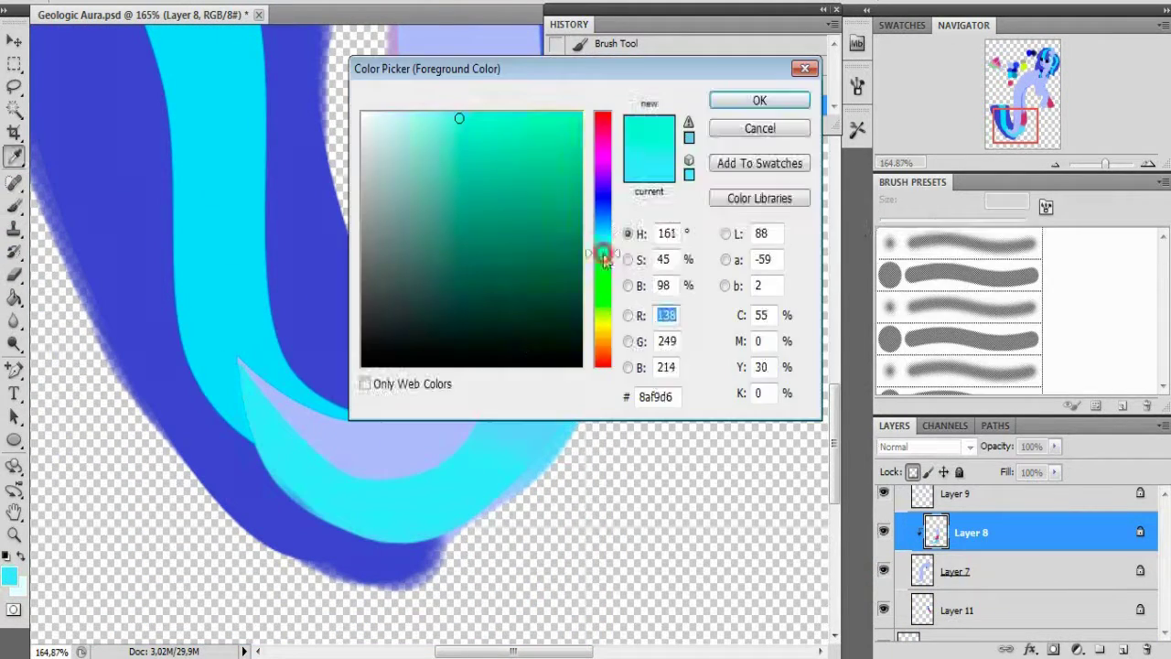
pyautogui.click(758, 100)
pyautogui.moveTo(549, 476); pyautogui.dragTo(256, 412)
# - Shift the foreground color to light green and paint the pointed end of the tail band with it
pyautogui.click(9, 575)
pyautogui.click(598, 267)
pyautogui.click(759, 99)
pyautogui.moveTo(242, 370); pyautogui.dragTo(288, 462)
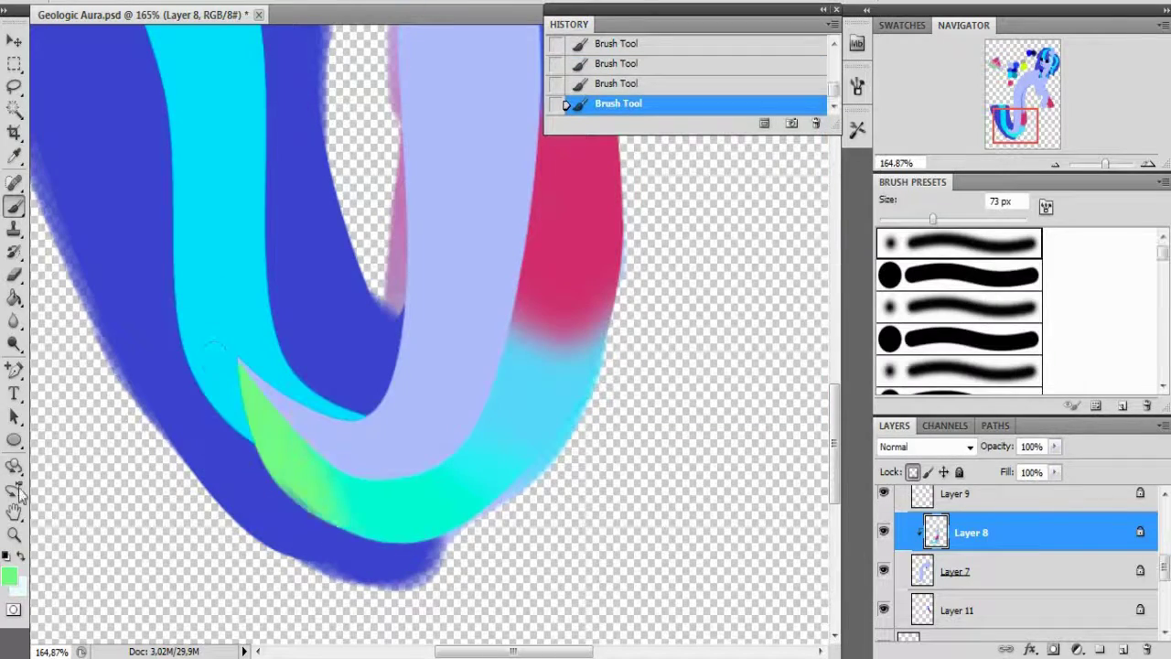
# - Sample the stripe cyan and, on Layer 13, trace a curved closed path down the front hair from the forehead to the hair tie
pyautogui.keyDown('alt'); pyautogui.click(219, 302); pyautogui.keyUp('alt')
pyautogui.moveTo(1104, 165)
pyautogui.mouseDown()
pyautogui.moveTo(1084, 165)
pyautogui.moveTo(1106, 165)
pyautogui.mouseUp()
pyautogui.scroll(-2, 1007, 549)
pyautogui.click(883, 596)
pyautogui.click(942, 596)
pyautogui.press('p')
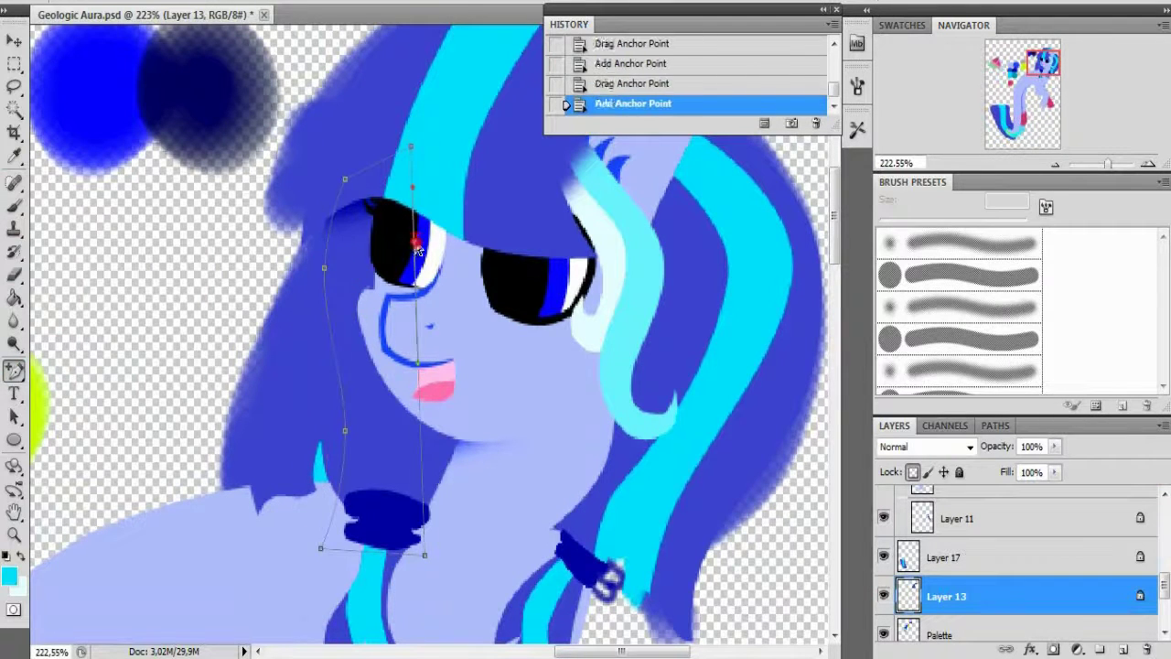
# - Convert the front hair path to an inverted selection and fill the stripe with cyan on Layer 13
pyautogui.hotkey('ctrl', 'Return')
pyautogui.click(229, 34)
pyautogui.press('g')
pyautogui.click(384, 411)
pyautogui.scroll(-3, 1006, 567)
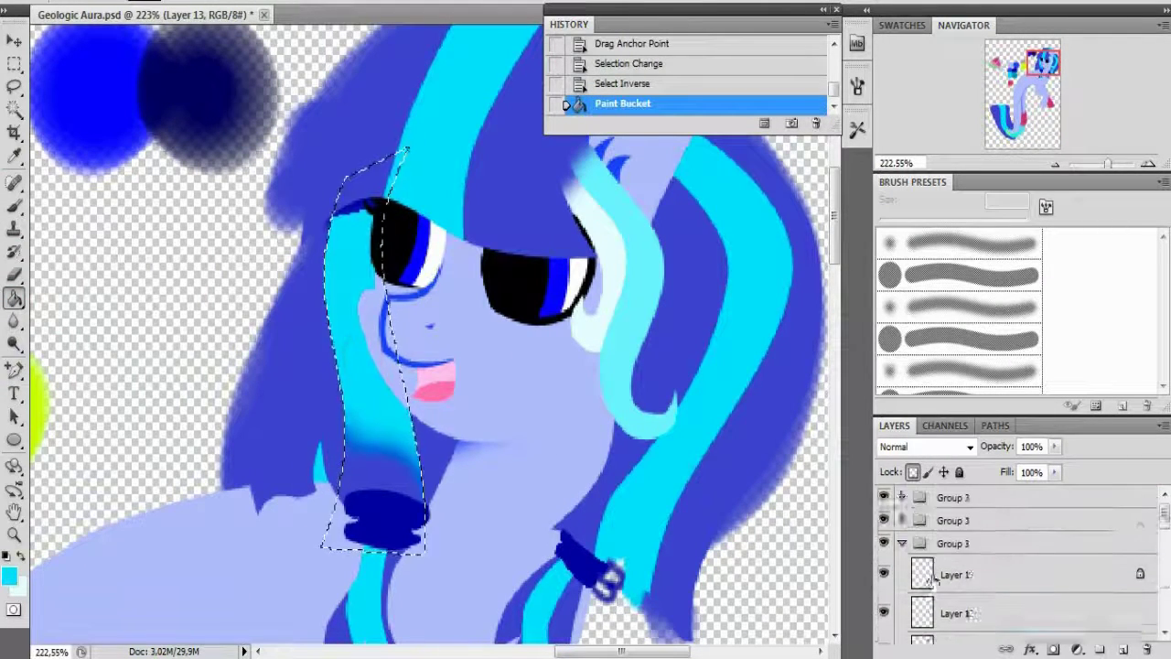
# - Fill the rest of the front stripe above the hair tie with cyan on Layer 14 and deselect
pyautogui.click(884, 569)
pyautogui.scroll(-2, 1007, 585)
pyautogui.click(960, 601)
pyautogui.click(393, 440)
pyautogui.click(229, 2)
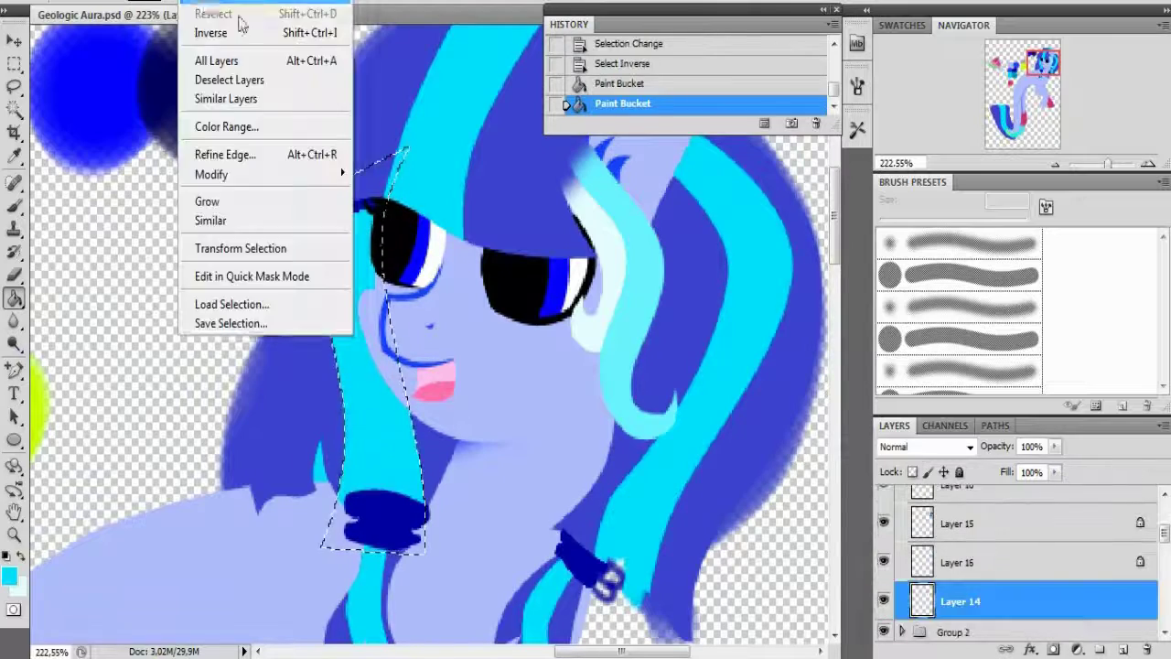
pyautogui.click(210, 1)
# - Create a new group with a new layer above Group 3, and trace a closed path around the wing's long main bone
pyautogui.scroll(-3, 1006, 567)
pyautogui.moveTo(1107, 164)
pyautogui.mouseDown()
pyautogui.moveTo(1134, 164)
pyautogui.moveTo(1111, 168)
pyautogui.mouseUp()
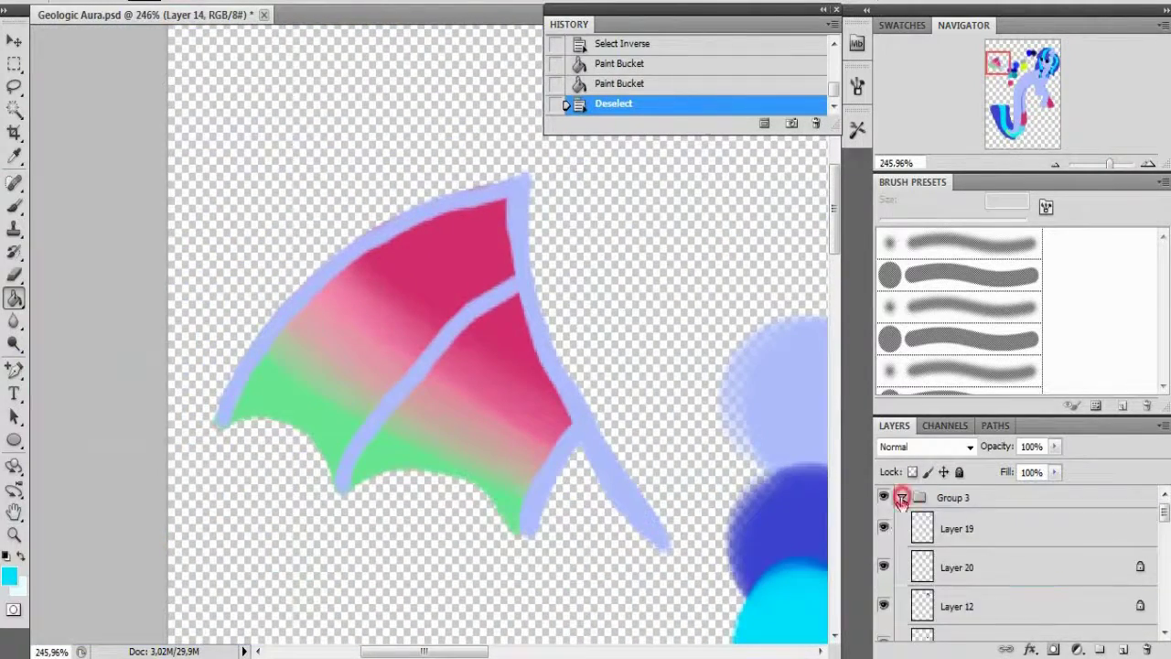
pyautogui.click(902, 494)
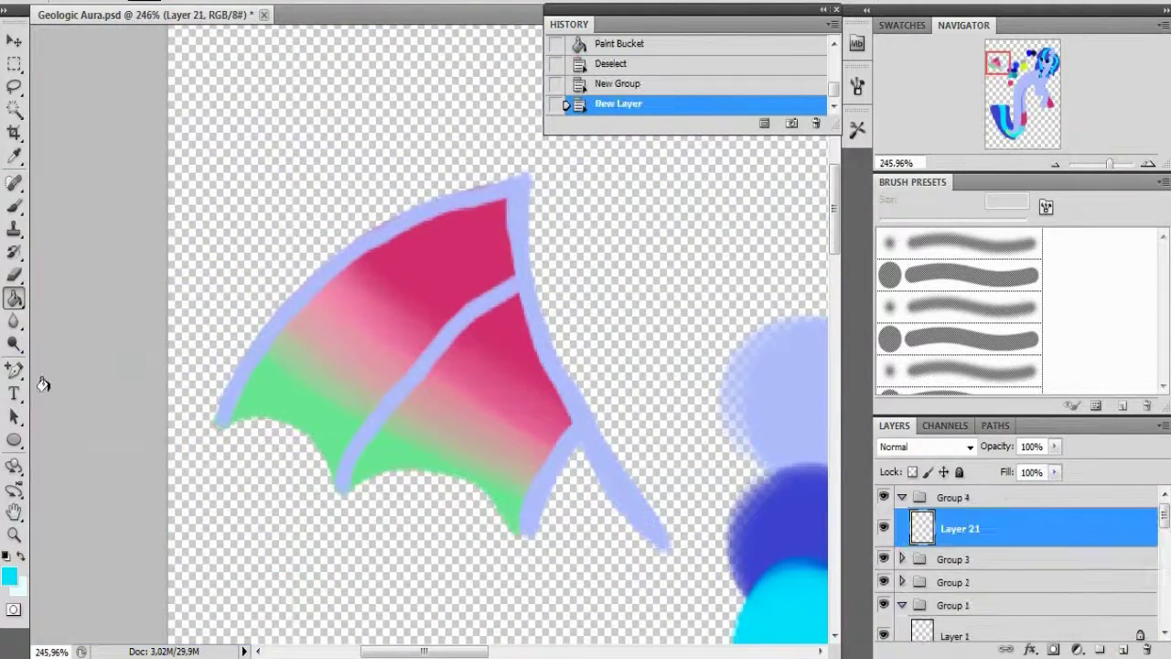
pyautogui.click(687, 555)
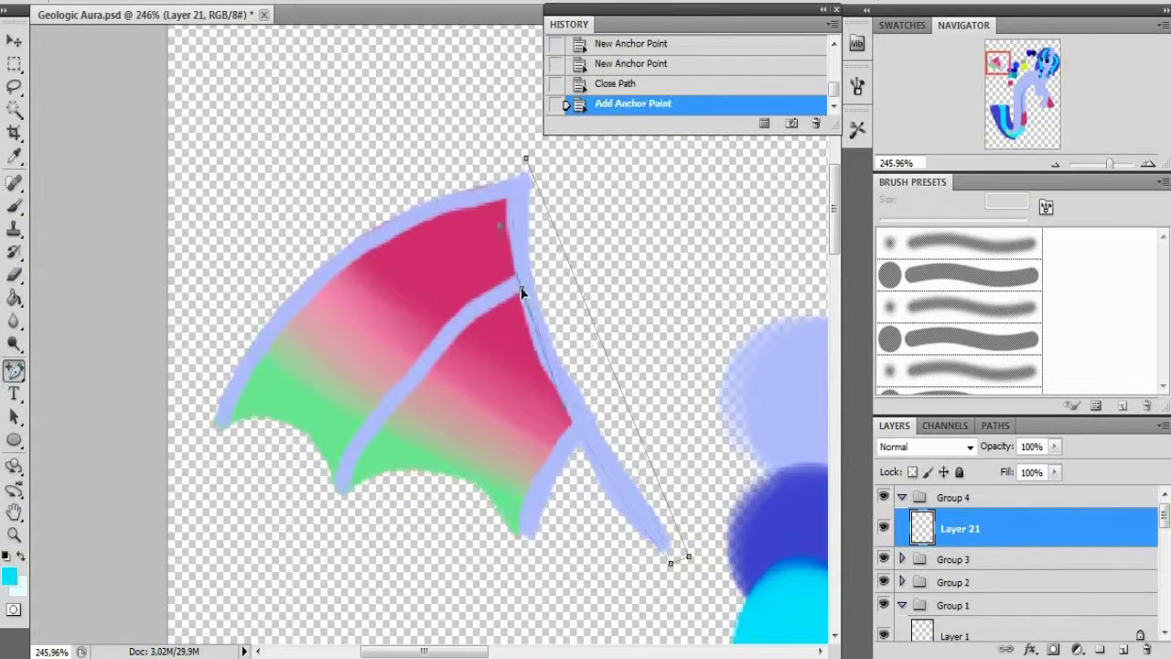
# - Convert the wing bone path to an inverted selection, sample lavender from the wing frame, and fill the selection
pyautogui.rightClick(688, 562)
pyautogui.click(674, 481)
pyautogui.press('Return')
pyautogui.click(247, 31)
pyautogui.press('i')
pyautogui.click(458, 190)
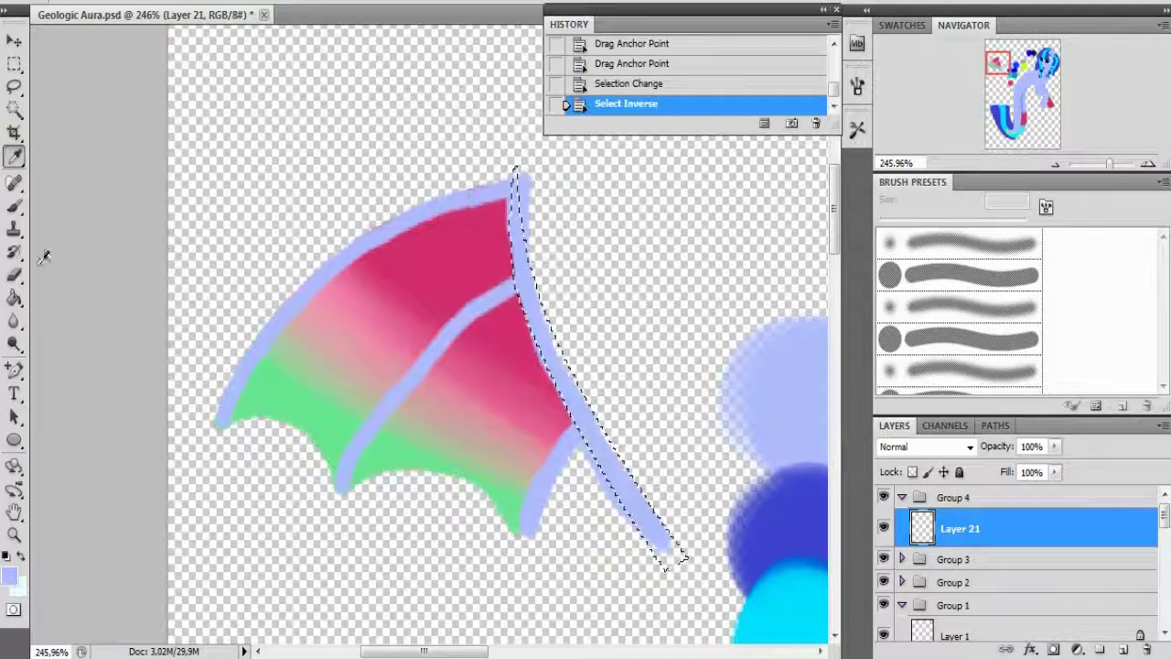
# - Reduce the Body layer's opacity to 76%, return to Layer 21, and deselect
pyautogui.scroll(-10, 1006, 567)
pyautogui.click(976, 637)
pyautogui.moveTo(1038, 476); pyautogui.dragTo(1040, 474)
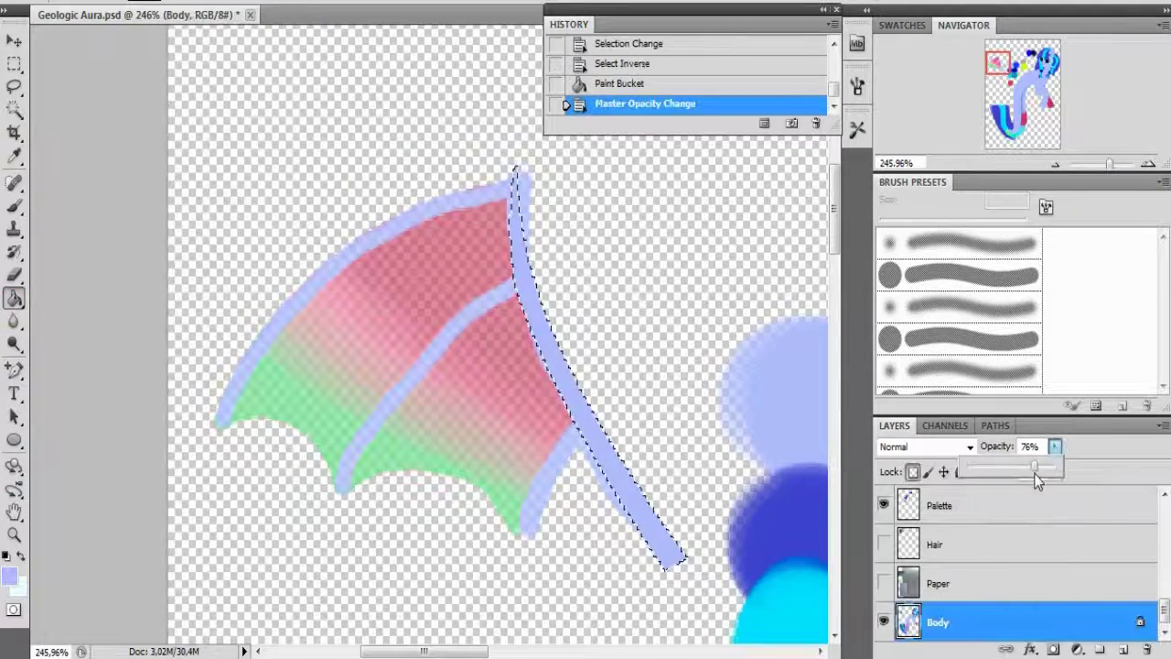
pyautogui.scroll(10, 1006, 567)
pyautogui.click(1003, 528)
pyautogui.hotkey('alt', 's')
pyautogui.hotkey('ctrl', 'd')
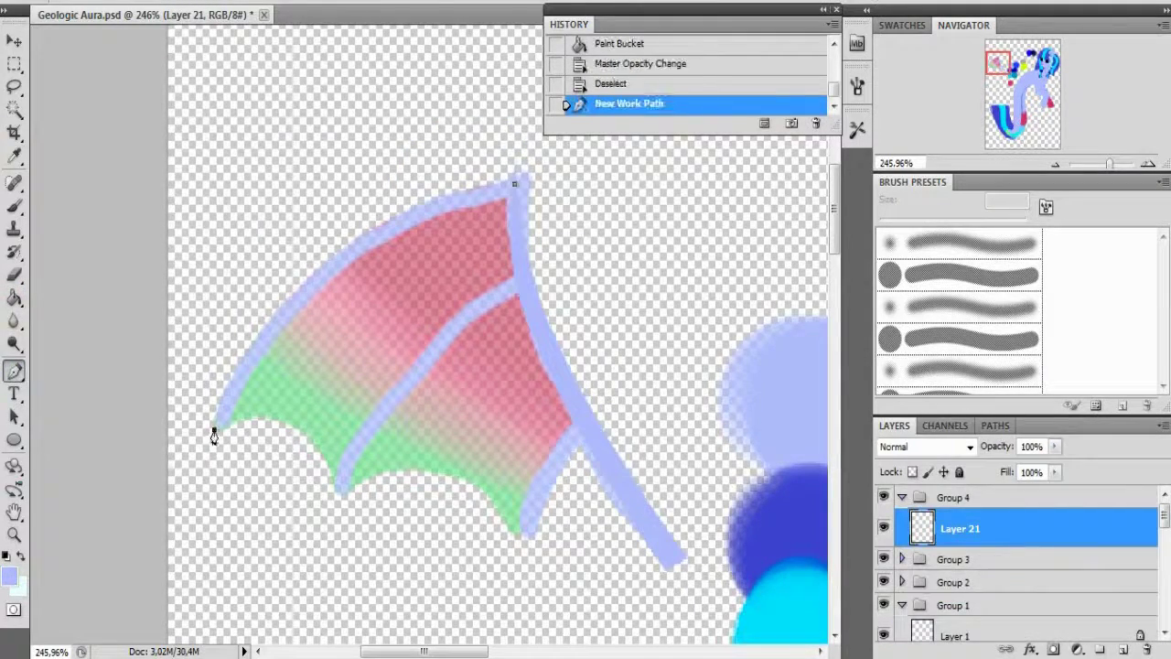
# - Trace closed curved paths along the wing's upper edge, middle rib and short lower rib on Layer 21
pyautogui.click(521, 265)
pyautogui.click(58, 409)
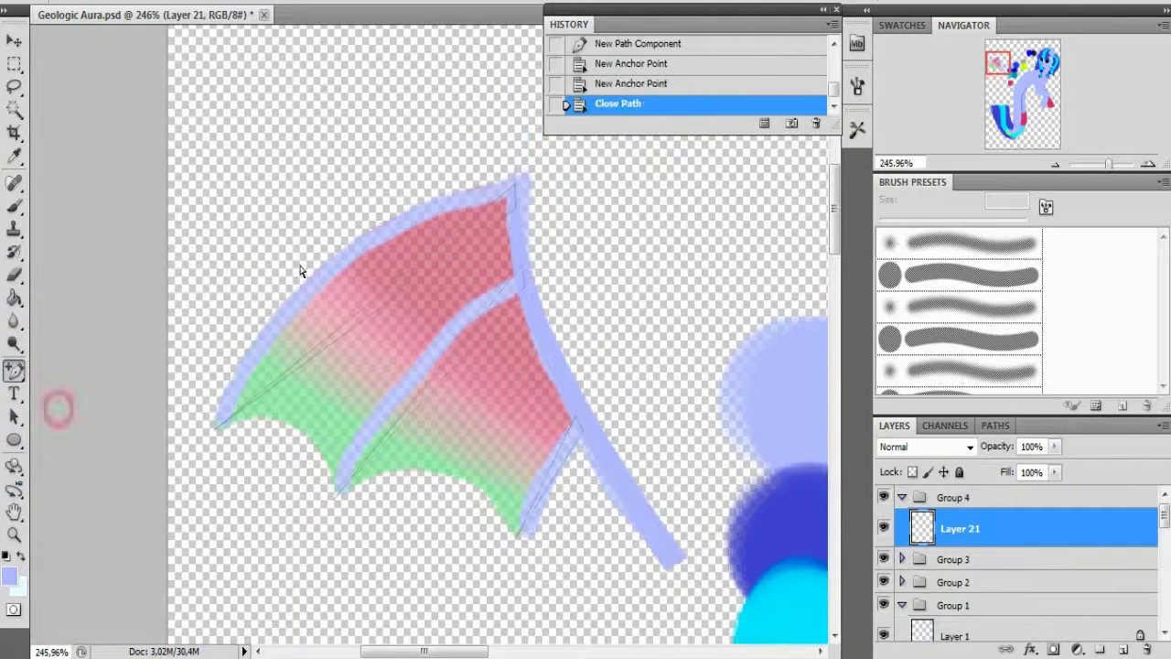
pyautogui.click(346, 235)
pyautogui.scroll(-2, 449, 404)
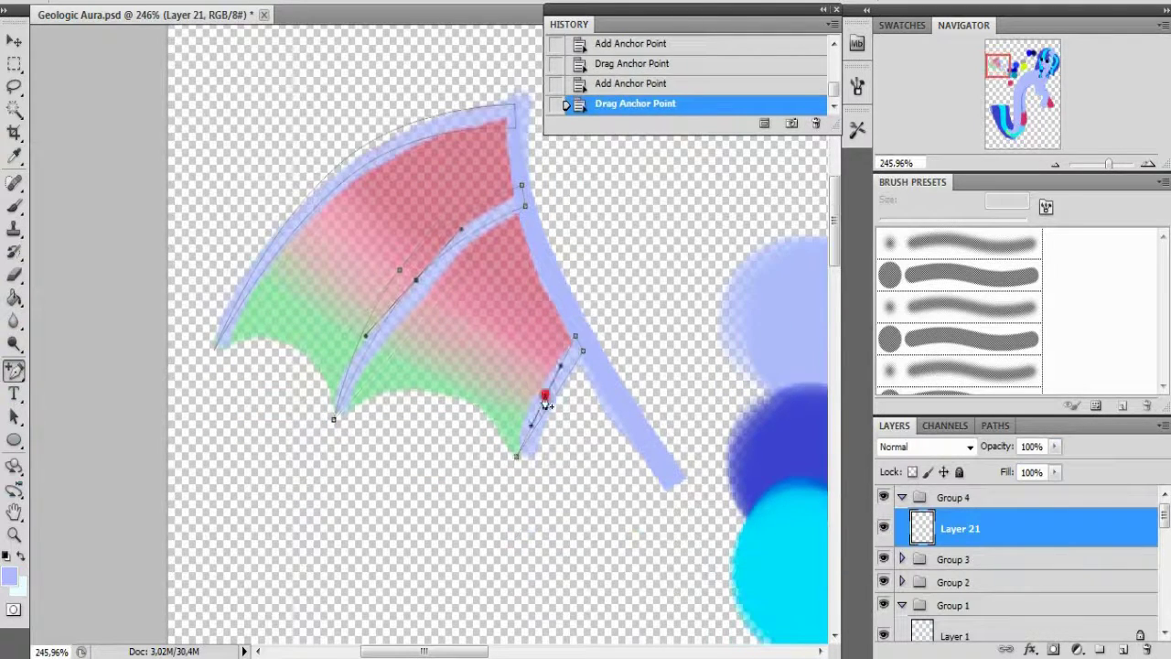
pyautogui.hotkey('ctrl', 'alt', 'z')
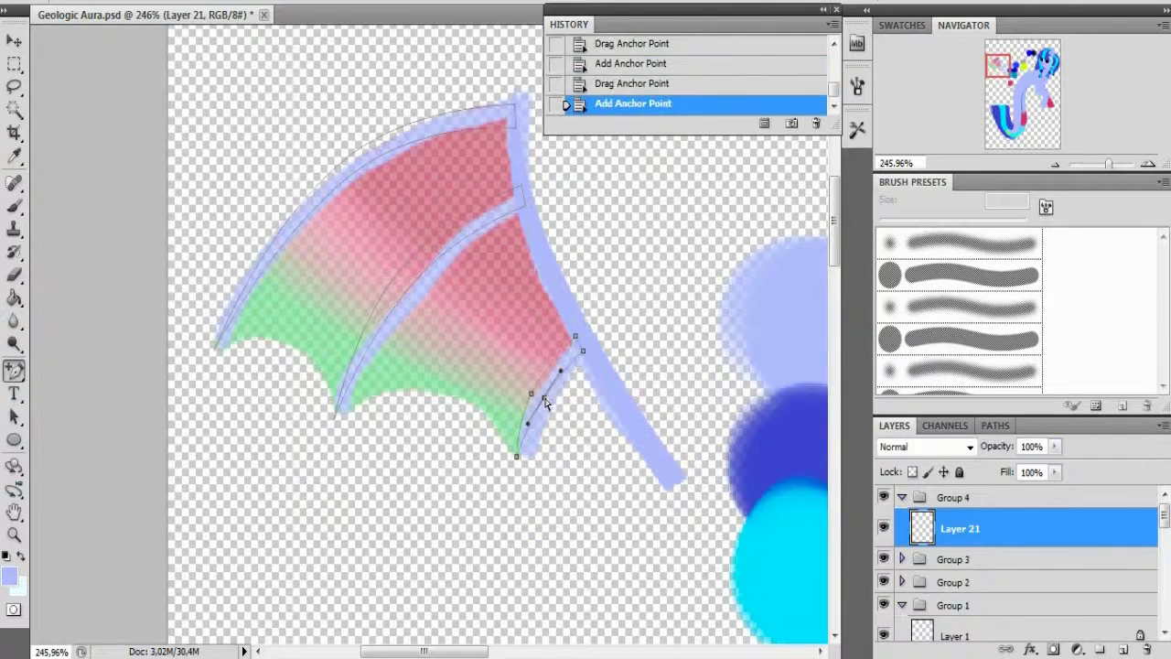
# - Convert the three wing rib paths to an inverted selection, fill them with lavender, and deselect
pyautogui.rightClick(430, 291)
pyautogui.click(496, 412)
pyautogui.click(671, 149)
pyautogui.hotkey('ctrl', 'shift', 'i')
pyautogui.press('g')
pyautogui.click(549, 403)
pyautogui.hotkey('alt', 's')
pyautogui.hotkey('ctrl', 'd')
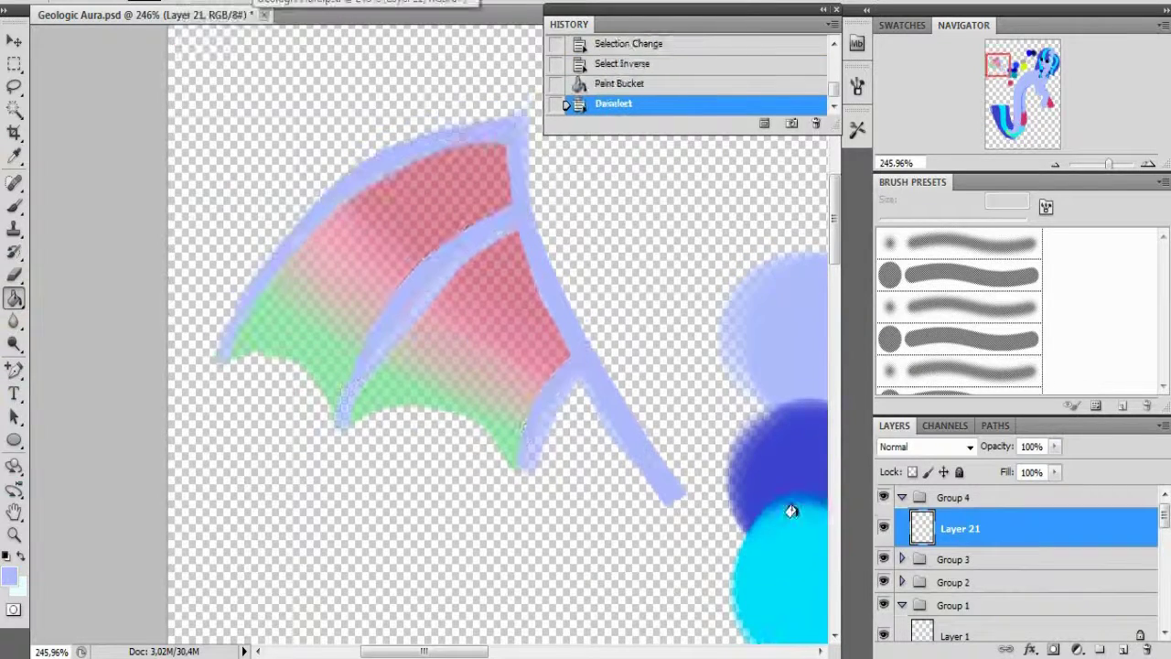
# - Add a layer beneath Layer 21 and trace a closed path around the whole wing membrane with its scalloped lower edge
pyautogui.keyDown('ctrl'); pyautogui.click(1110, 648); pyautogui.keyUp('ctrl')
pyautogui.scroll(1, 496, 509)
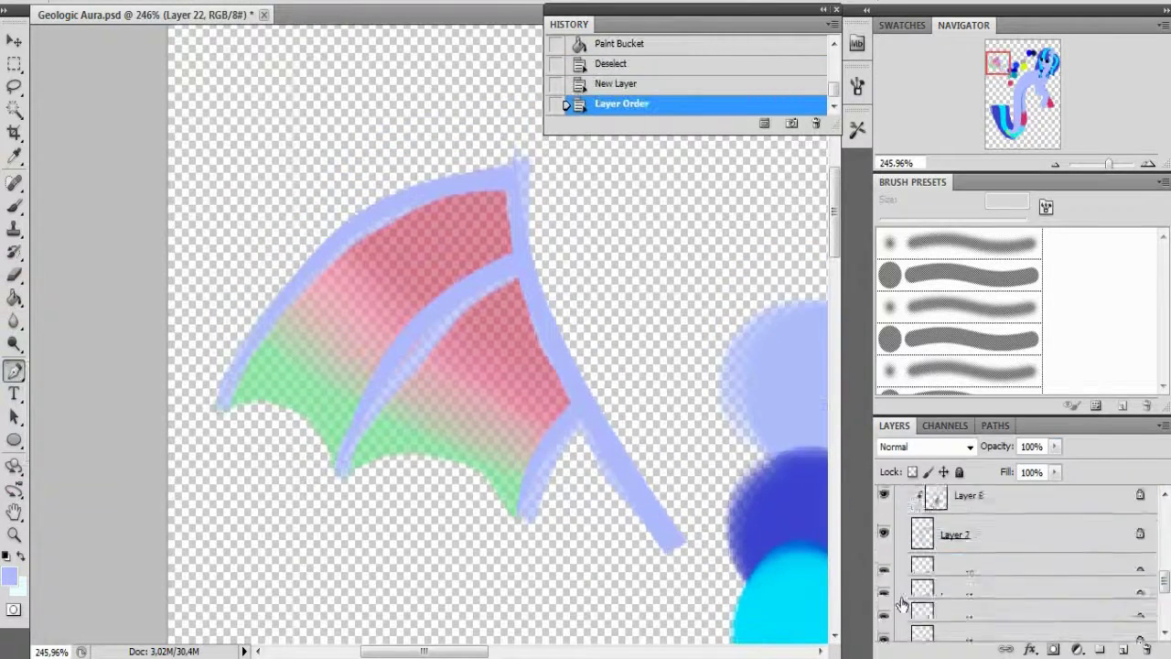
pyautogui.click(221, 400)
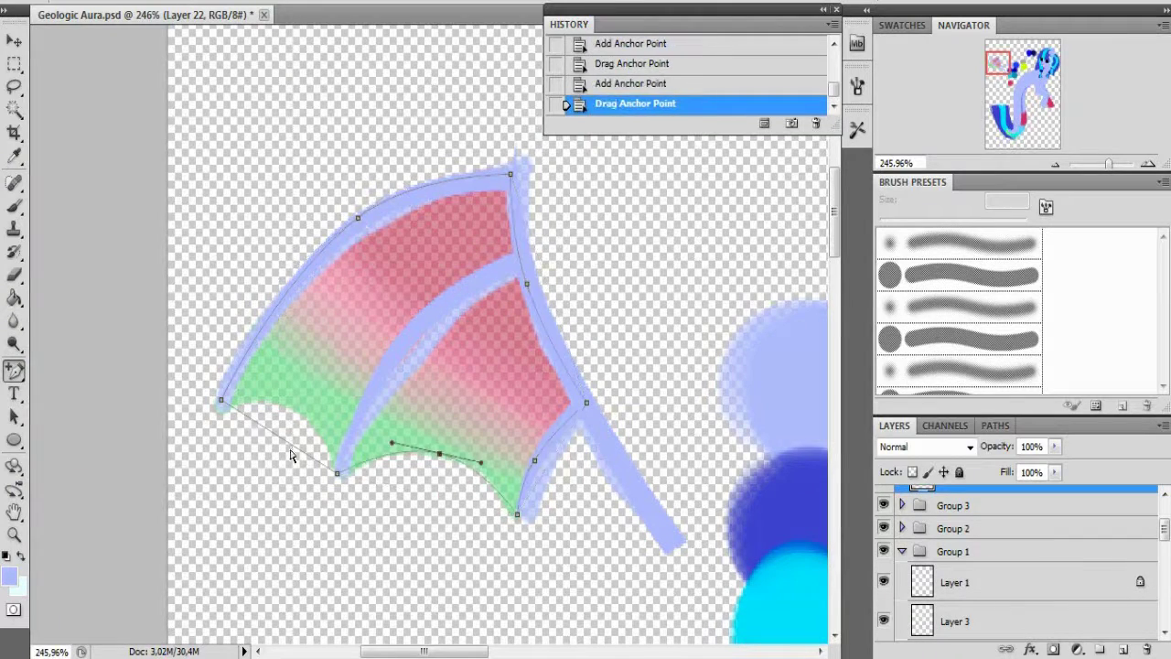
pyautogui.moveTo(305, 417); pyautogui.dragTo(311, 421)
# - Restore the Body layer's opacity to 100% and make Layer 22 active again
pyautogui.scroll(3, 311, 421)
pyautogui.click(938, 622)
pyautogui.click(1055, 446)
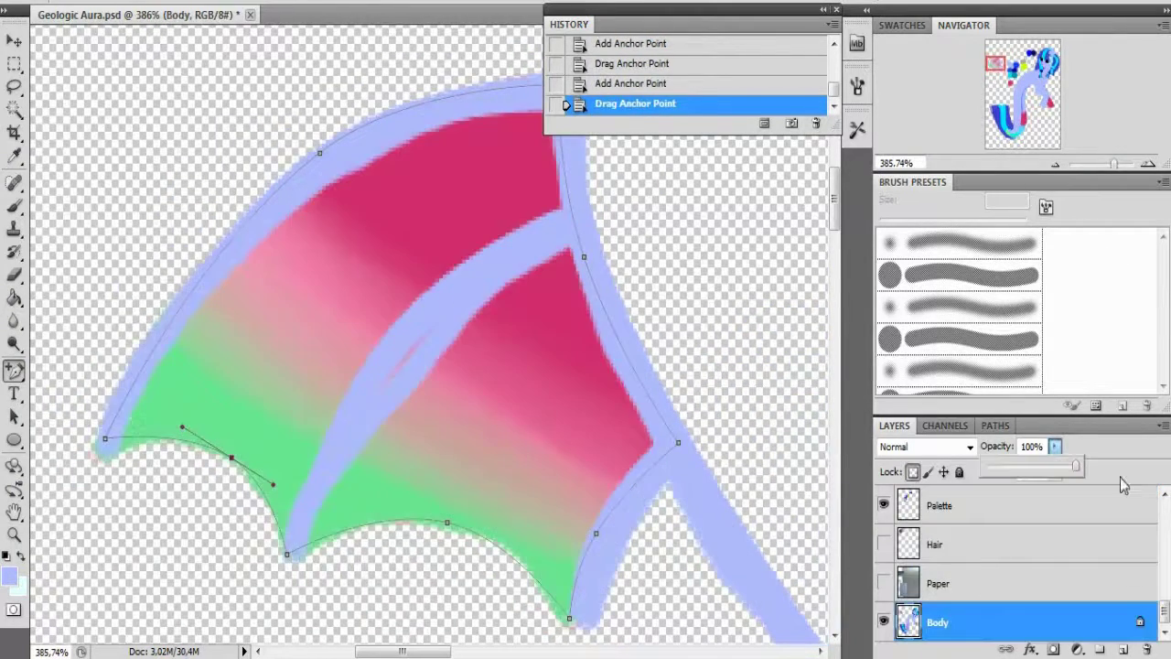
pyautogui.scroll(3, 993, 562)
pyautogui.click(988, 568)
# - Sample the wing's crimson, green and pink, and dab a soft color swatch of each beside the wing on Layer 22
pyautogui.press('b')
pyautogui.click(174, 36)
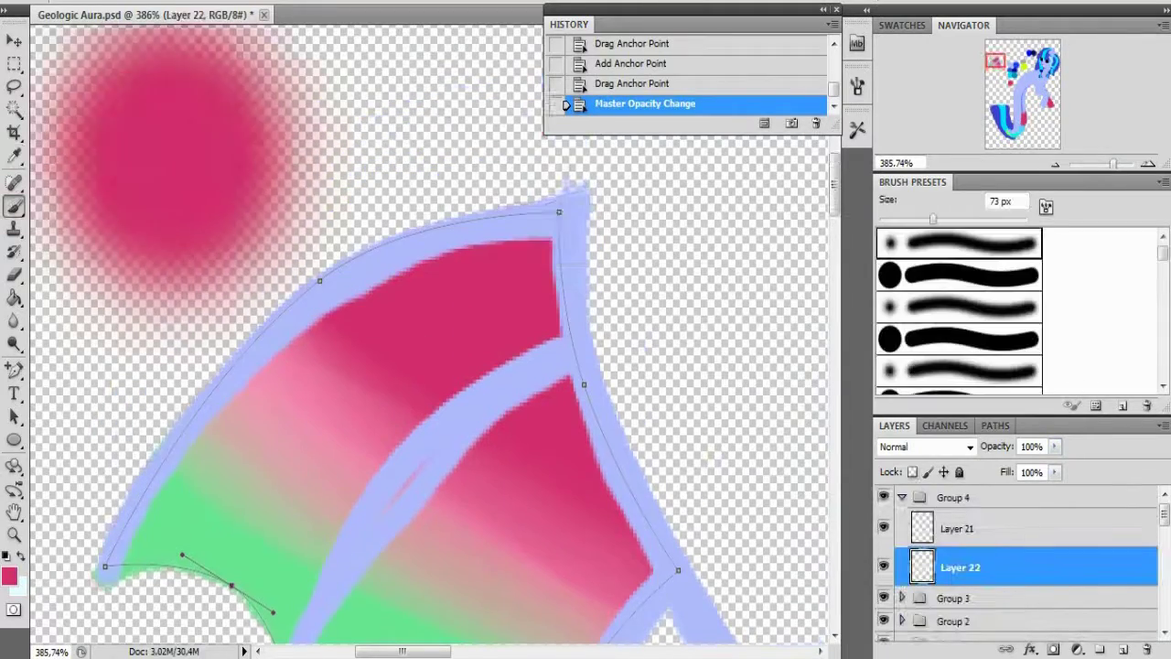
pyautogui.keyDown('alt'); pyautogui.click(268, 387); pyautogui.keyUp('alt')
pyautogui.rightClick(239, 207)
pyautogui.click(418, 52)
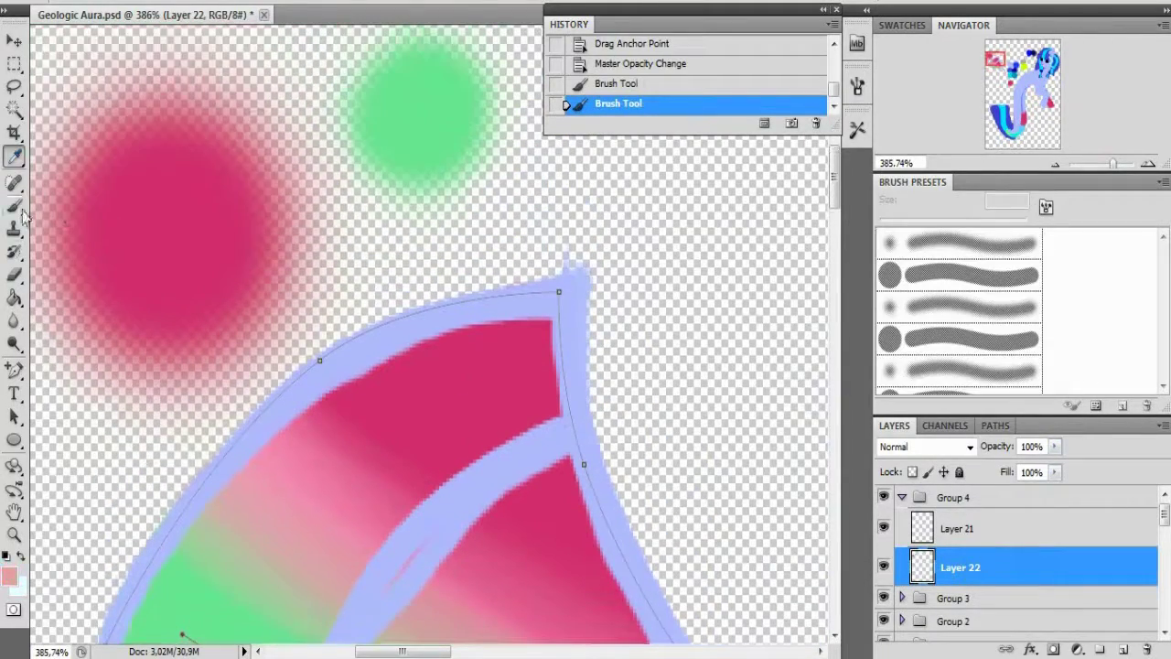
pyautogui.click(302, 137)
# - Convert the wing membrane path to an inverted selection and switch to the Gradient tool
pyautogui.press('p')
pyautogui.scroll(-3, 595, 295)
pyautogui.hotkey('ctrl', 'Return')
pyautogui.hotkey('ctrl', 'shift', 'i')
pyautogui.press('g')
pyautogui.scroll(3, 594, 296)
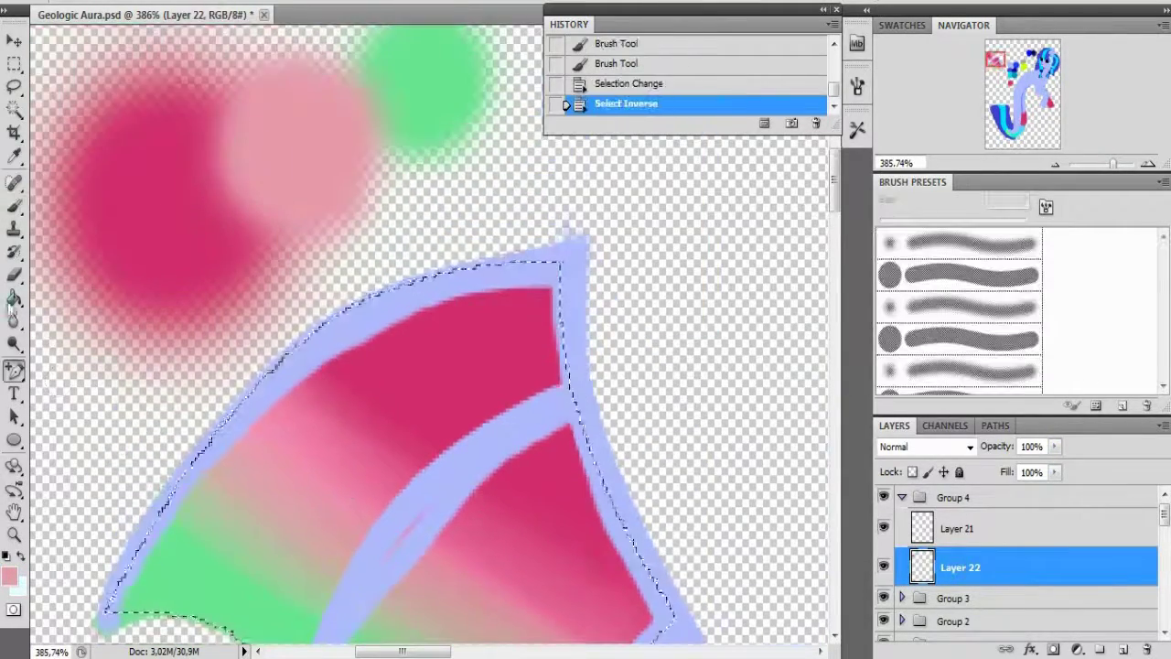
# - Try a pink-to-pale gradient across the wing membrane selection
pyautogui.moveTo(595, 295); pyautogui.dragTo(504, 366)
pyautogui.scroll(-1, 562, 149)
pyautogui.moveTo(562, 149); pyautogui.dragTo(239, 369)
# - Set crimson as foreground and green as background from the swatches, and apply a diagonal gradient between them across the wing membrane
pyautogui.scroll(3, 239, 369)
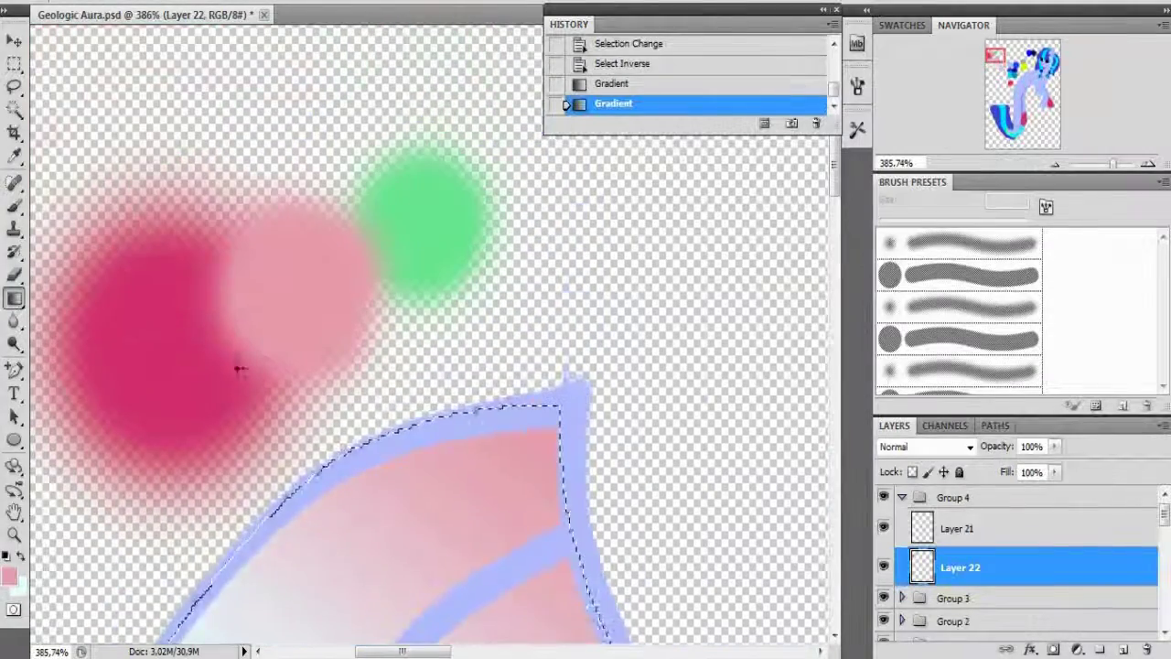
pyautogui.click(446, 226)
pyautogui.press('g')
pyautogui.scroll(-3, 575, 227)
pyautogui.moveTo(229, 567); pyautogui.dragTo(549, 247)
pyautogui.moveTo(549, 202); pyautogui.dragTo(457, 400)
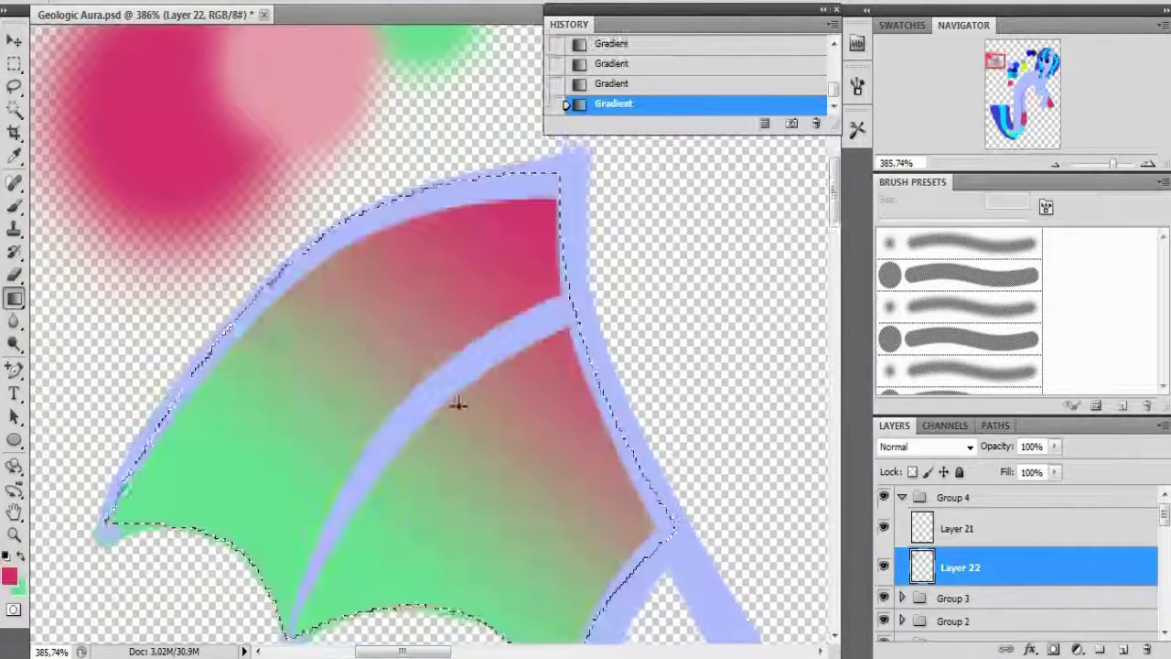
pyautogui.moveTo(128, 444); pyautogui.dragTo(350, 475)
pyautogui.scroll(1, 350, 475)
pyautogui.moveTo(558, 155); pyautogui.dragTo(340, 545)
pyautogui.scroll(3, 370, 516)
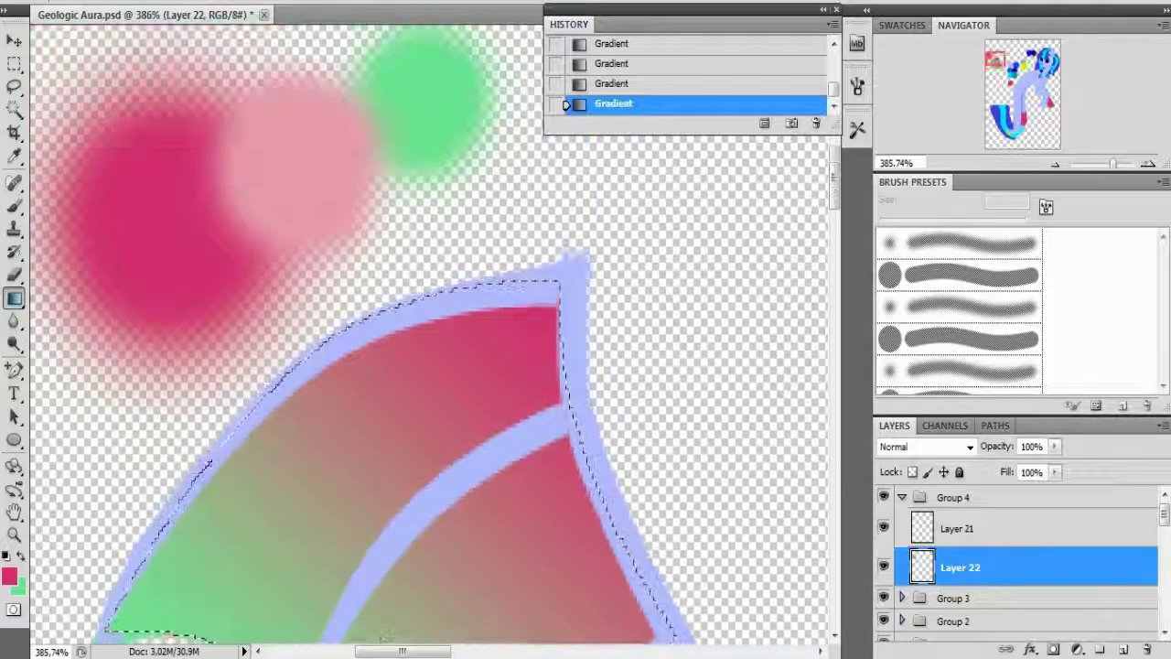
# - Invert the selection, erase the color swatches around the wing with a hard 69 px eraser, and deselect
pyautogui.press('e')
pyautogui.rightClick(248, 366)
pyautogui.moveTo(138, 183); pyautogui.dragTo(439, 110)
pyautogui.hotkey('ctrl', 'd')
pyautogui.scroll(-2, 366, 366)
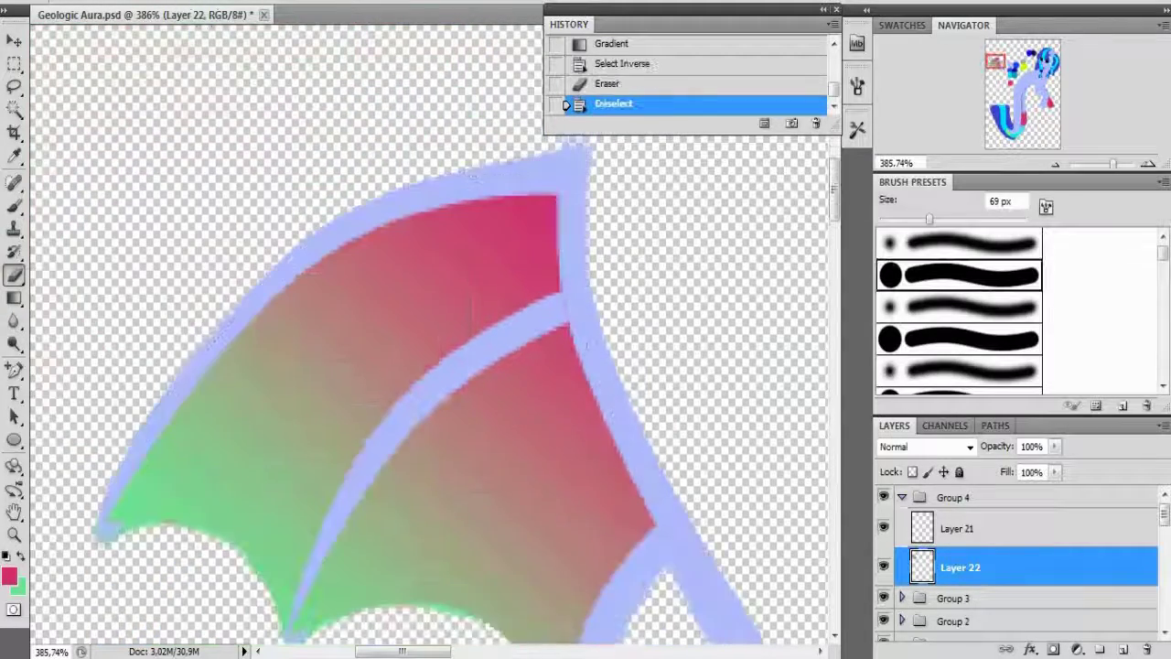
# - Touch up the lavender wing frame on Layer 21 with a 5 px brush where the lower strut meets the arm
pyautogui.click(959, 527)
pyautogui.rightClick(466, 412)
pyautogui.moveTo(526, 450); pyautogui.dragTo(507, 452)
pyautogui.press('Escape')
pyautogui.press('b')
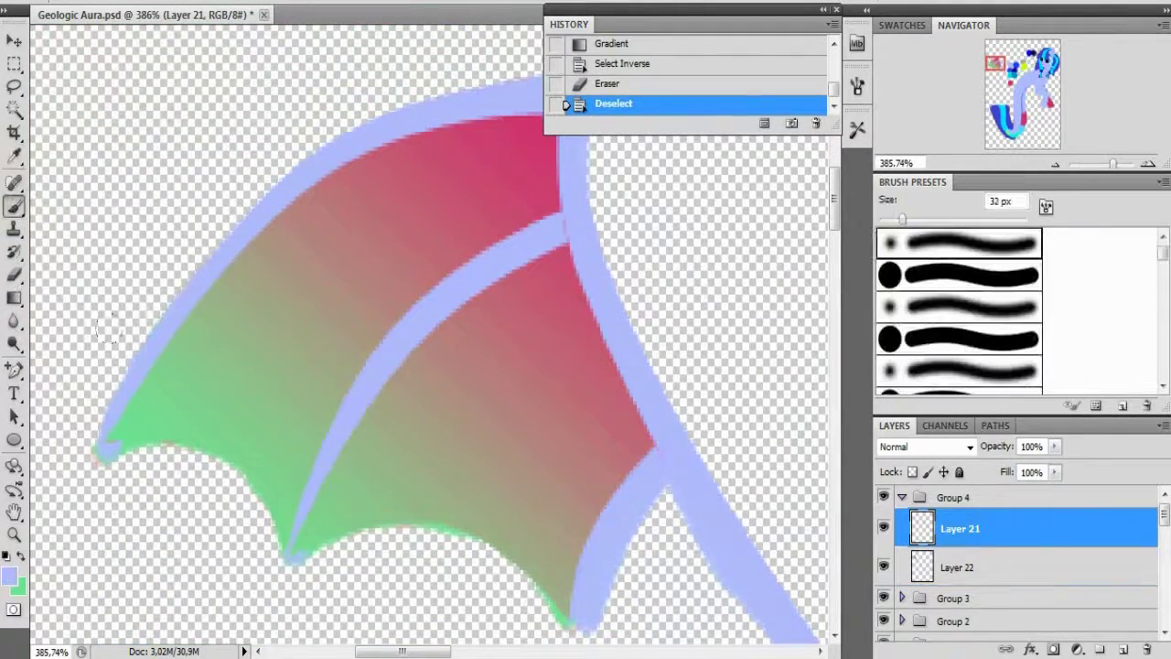
pyautogui.rightClick(205, 395)
pyautogui.write('5')
pyautogui.press('Return')
pyautogui.moveTo(645, 444); pyautogui.dragTo(653, 465)
pyautogui.click(653, 466)
# - Add a layer clipped to the wing membrane on Layer 22, and choose light cyan and pale yellow (fffed4) as the gradient colors
pyautogui.scroll(-2, 457, 366)
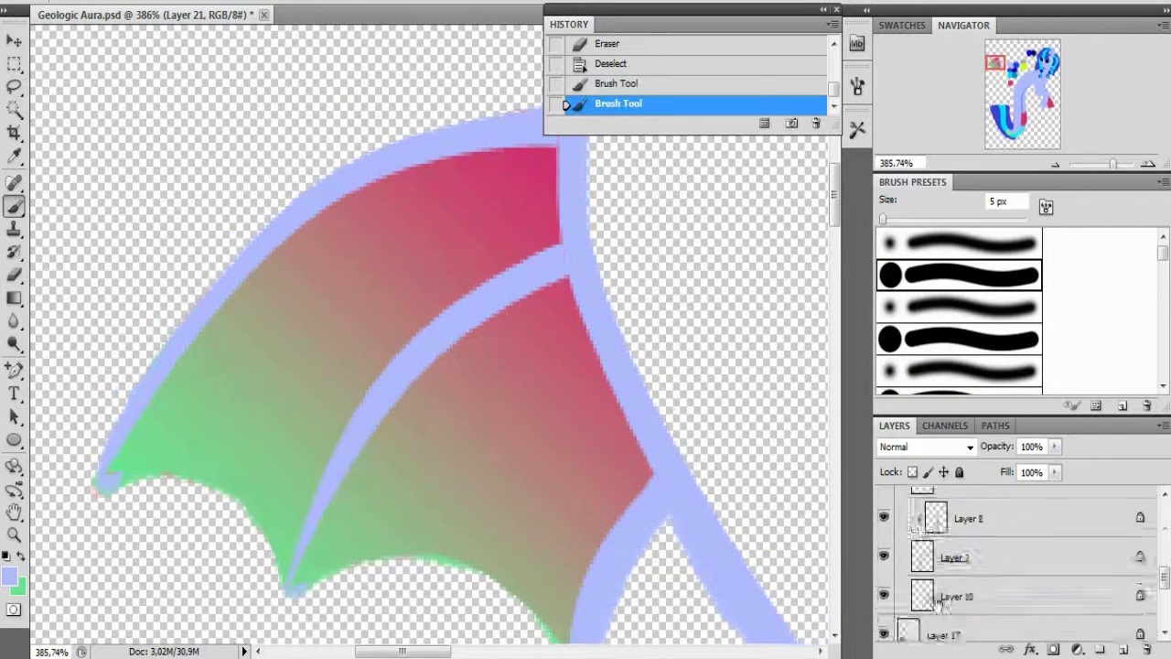
pyautogui.click(1011, 578)
pyautogui.hotkey('ctrl', 'shift', 'alt', 'n')
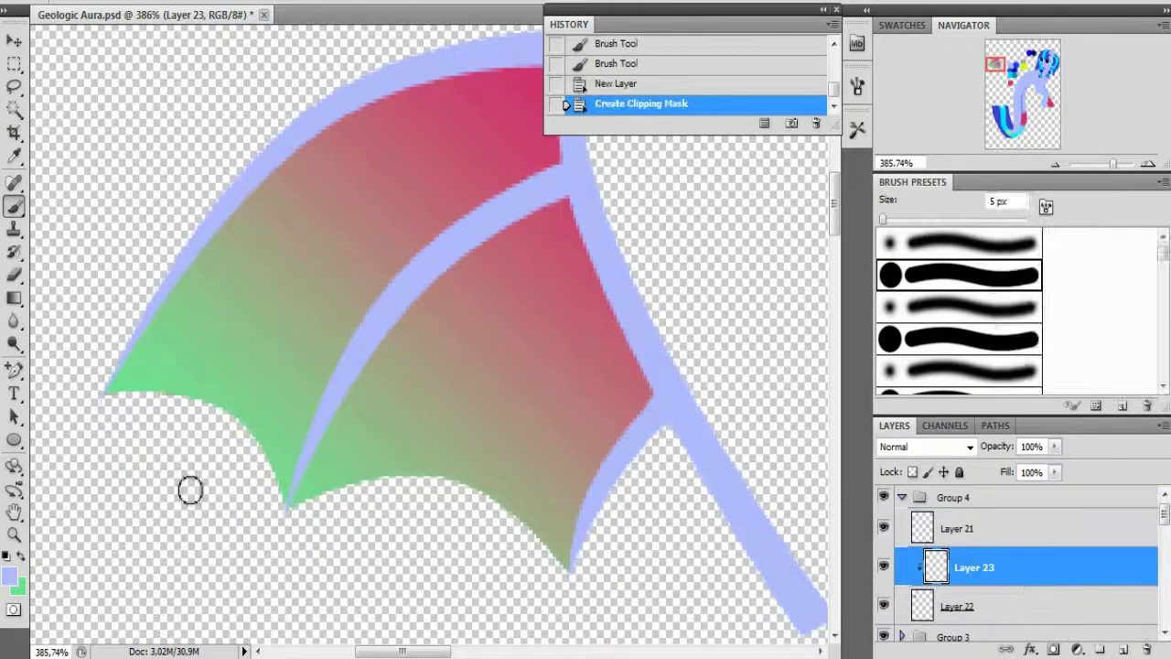
pyautogui.click(9, 574)
pyautogui.click(411, 104)
pyautogui.click(433, 141)
pyautogui.click(398, 113)
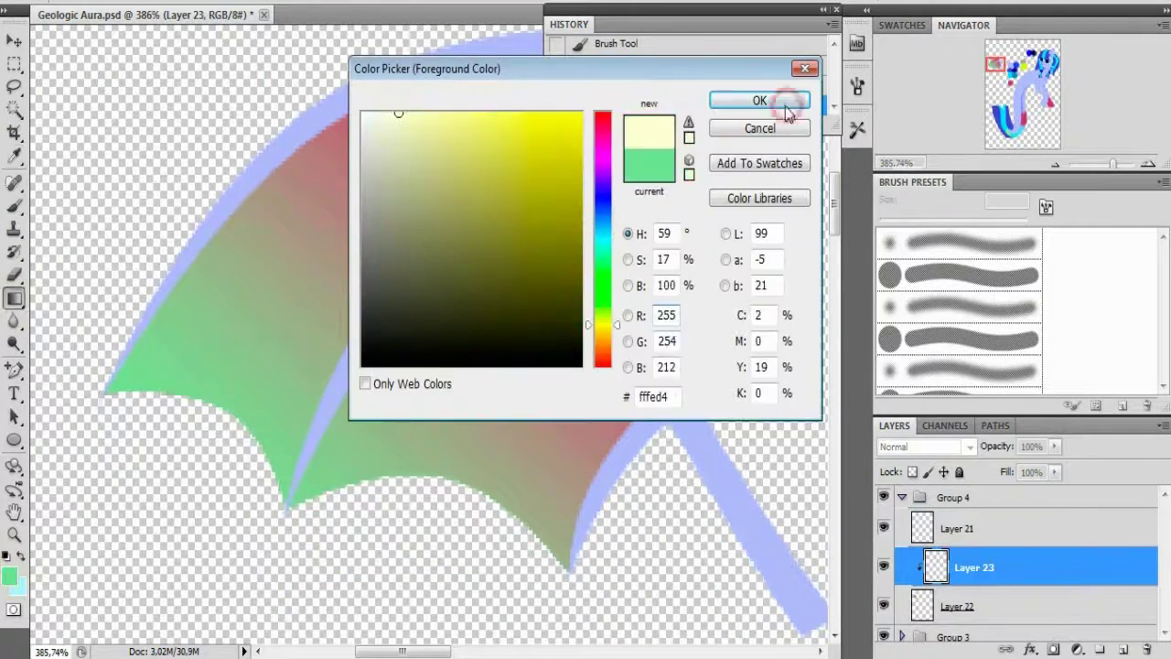
pyautogui.click(785, 105)
# - Apply a diagonal gradient from light cyan at the wing's upper joint to pale yellow at its lower tips
pyautogui.hotkey('ctrl', 'alt', 'g')
pyautogui.moveTo(274, 549); pyautogui.dragTo(549, 137)
pyautogui.moveTo(556, 125); pyautogui.dragTo(366, 476)
pyautogui.scroll(2, 327, 595)
pyautogui.moveTo(326, 595); pyautogui.dragTo(549, 229)
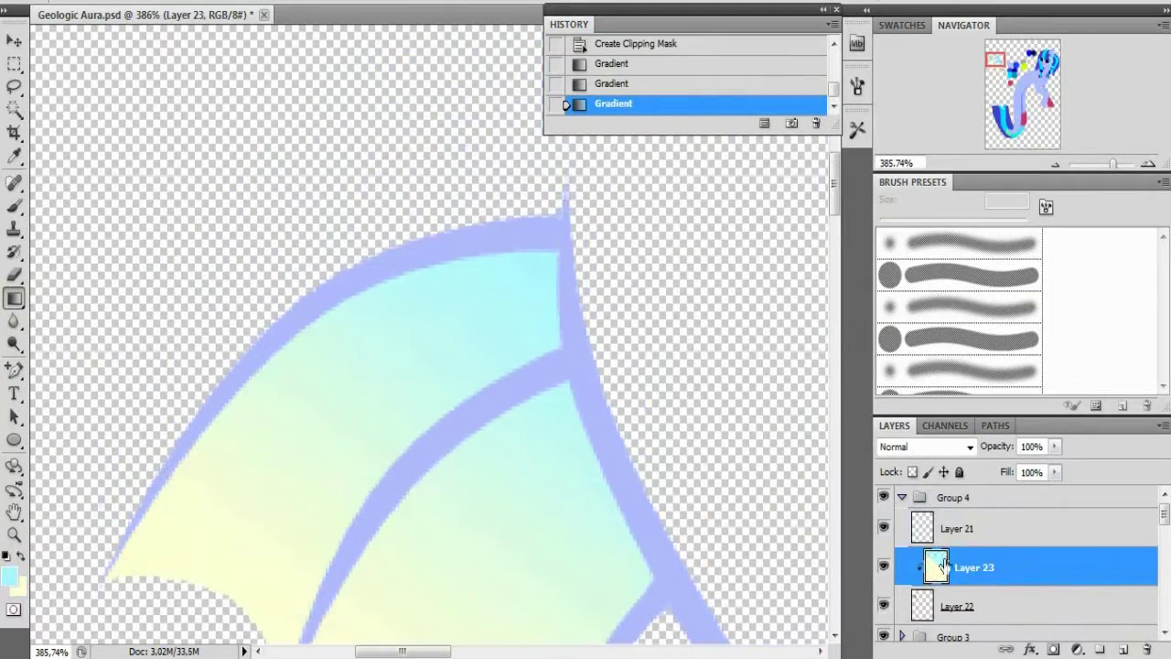
# - Touch up the top corner of the wing frame on Layer 21 with the lavender brush
pyautogui.click(956, 528)
pyautogui.press('b')
pyautogui.click(557, 230)
# - Trace a curved closed Pen path on Layer 22 around the small membrane section between the last strut and the wing arm
pyautogui.moveTo(1006, 92)
pyautogui.mouseDown()
pyautogui.moveTo(1075, 125)
pyautogui.moveTo(1001, 72)
pyautogui.mouseUp()
pyautogui.scroll(3, 1006, 74)
pyautogui.hotkey('alt', '[')
pyautogui.hotkey('alt', '[')
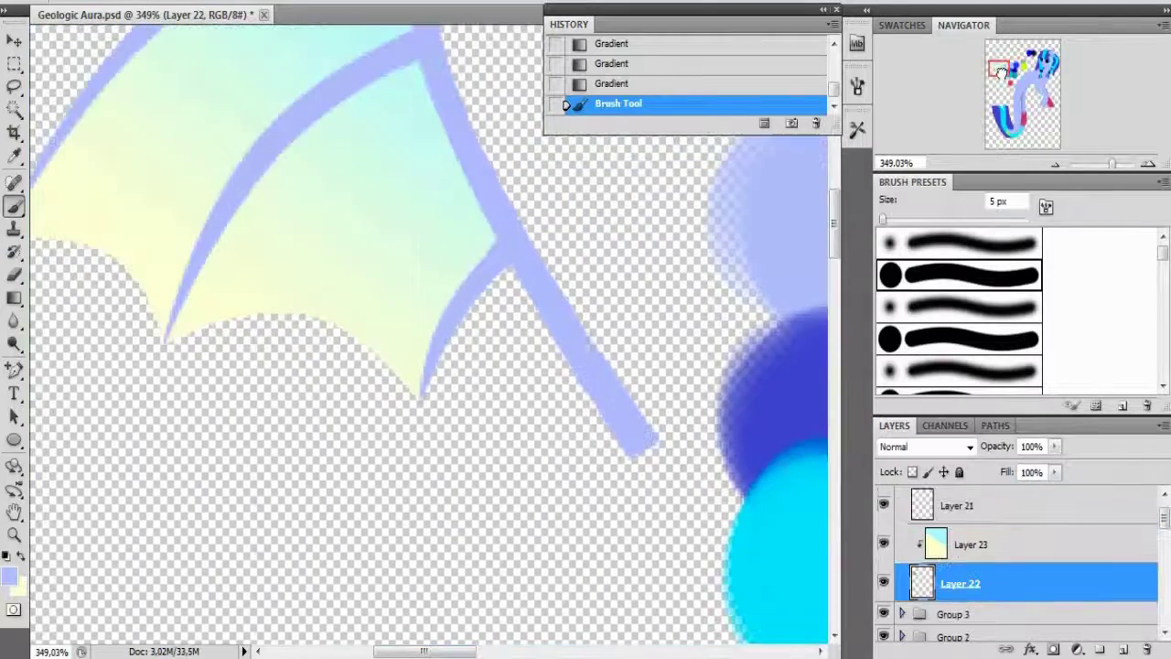
pyautogui.press('p')
pyautogui.click(423, 394)
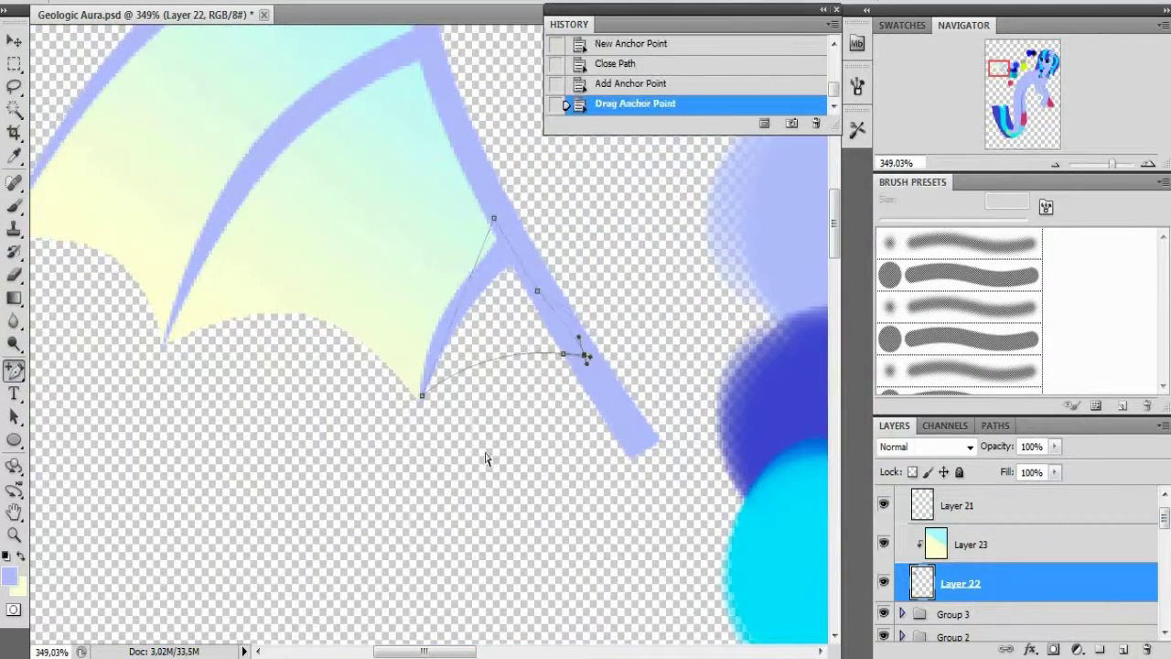
# - Convert the path to an inverted selection, paint in the small membrane section with the brush, and deselect
pyautogui.hotkey('ctrl', 'Return')
pyautogui.hotkey('alt', 's')
pyautogui.click(209, 31)
pyautogui.press('b')
pyautogui.hotkey('ctrl', 'd')
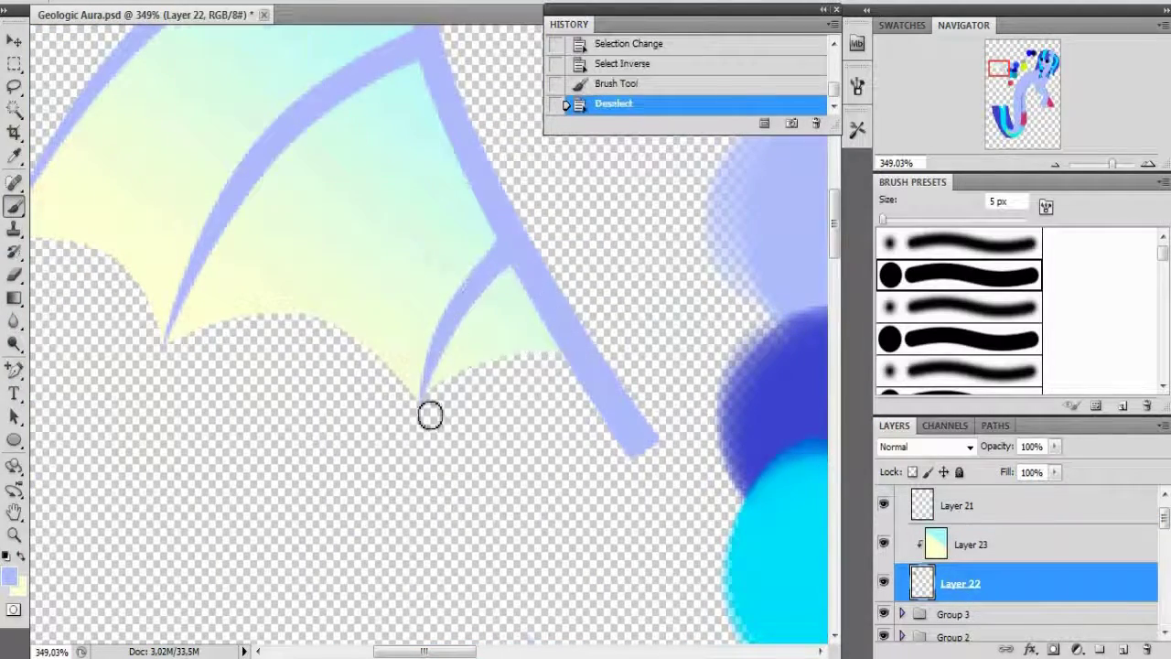
# - Merge the wing frame and clipped gradient layers down into Layer 22
pyautogui.moveTo(1112, 164); pyautogui.dragTo(1106, 167)
pyautogui.click(994, 562)
pyautogui.hotkey('ctrl', 'e')
pyautogui.rightClick(988, 528)
pyautogui.click(1025, 466)
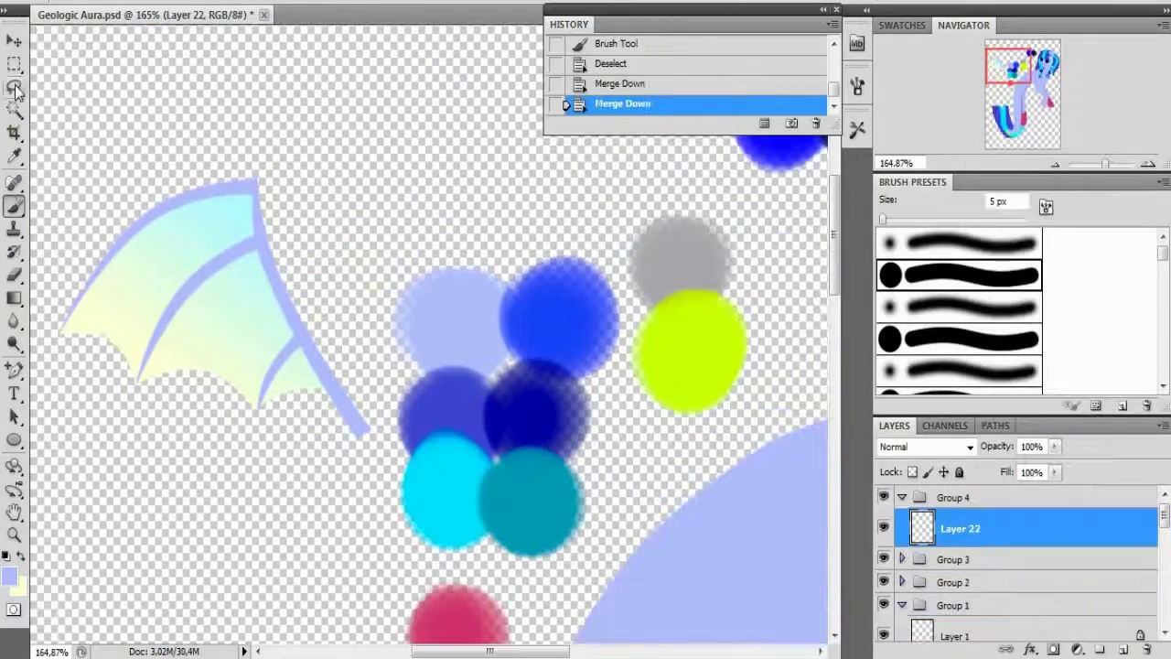
# - Lasso the whole wing and paste a copy of it onto a new layer
pyautogui.press('l')
pyautogui.moveTo(46, 273); pyautogui.dragTo(413, 549)
pyautogui.hotkey('ctrl', 'c')
pyautogui.hotkey('ctrl', 'v')
# - Enlarge the copied wing with Free Transform and position it on the pony's back
pyautogui.hotkey('ctrl', 't')
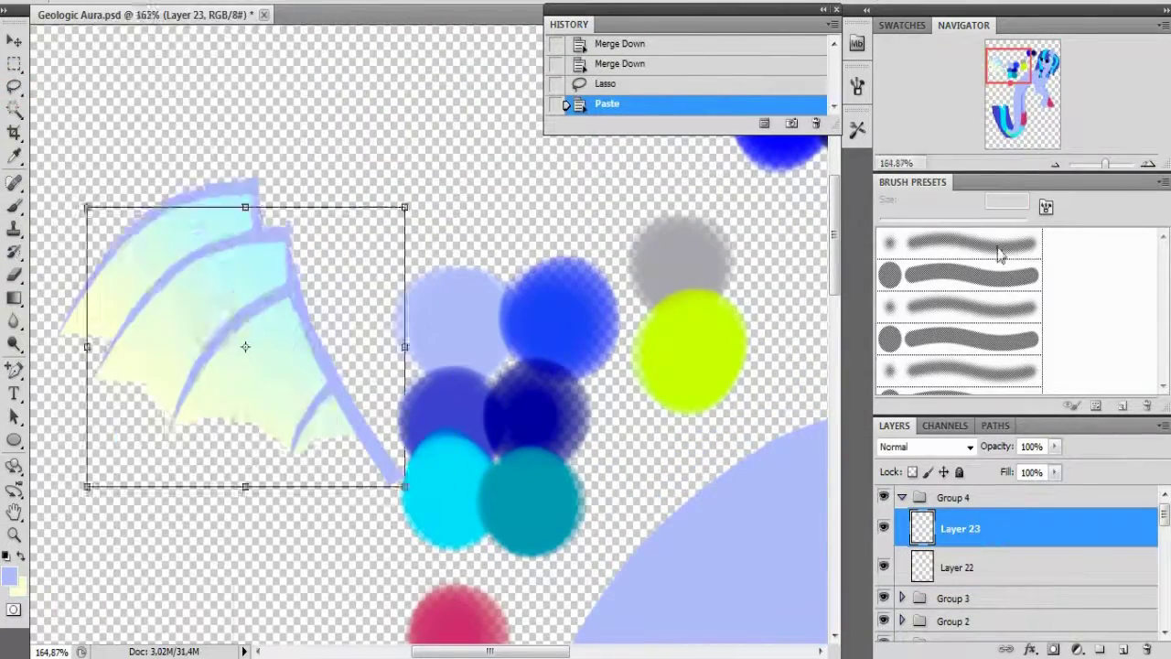
pyautogui.moveTo(1104, 164); pyautogui.dragTo(1102, 164)
pyautogui.moveTo(55, 211); pyautogui.dragTo(503, 275)
pyautogui.moveTo(314, 161); pyautogui.dragTo(176, 83)
pyautogui.moveTo(296, 349); pyautogui.dragTo(369, 338)
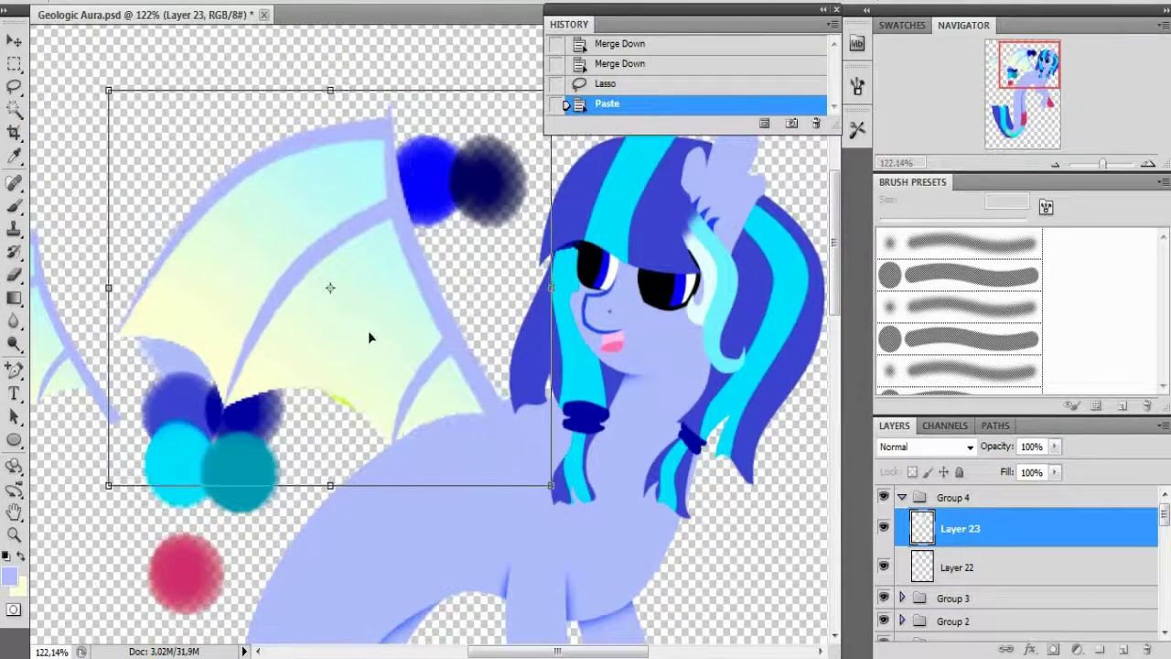
pyautogui.keyDown('ctrl'); pyautogui.click(560, 287); pyautogui.keyUp('ctrl')
pyautogui.hotkey('ctrl', 't')
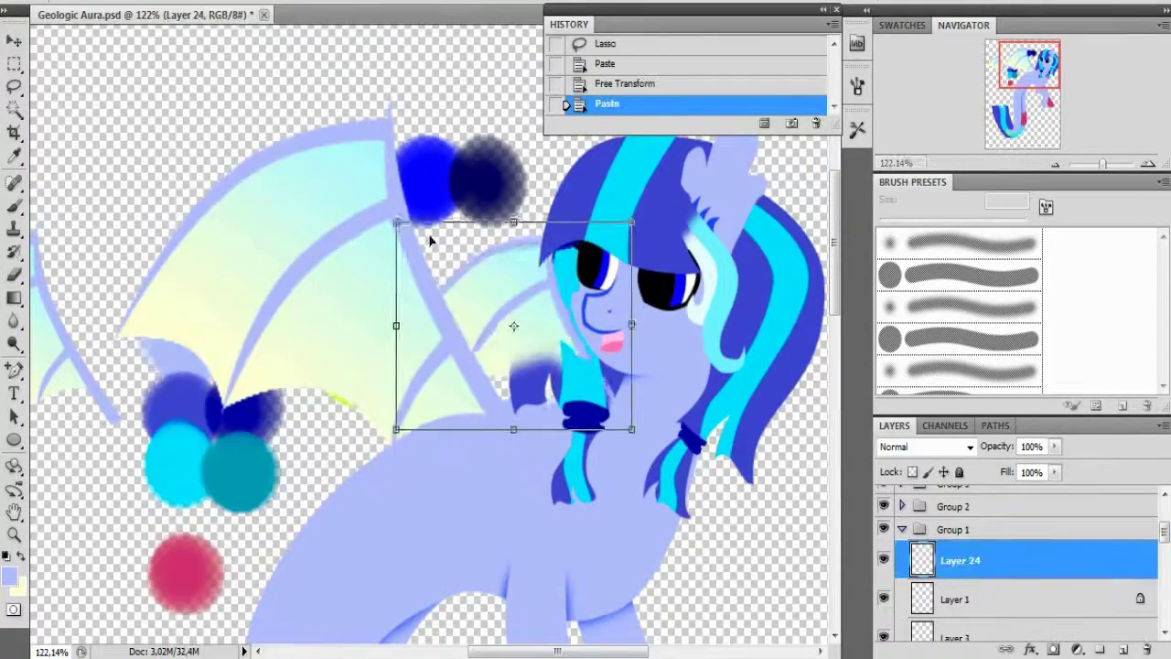
pyautogui.moveTo(512, 323); pyautogui.dragTo(501, 414)
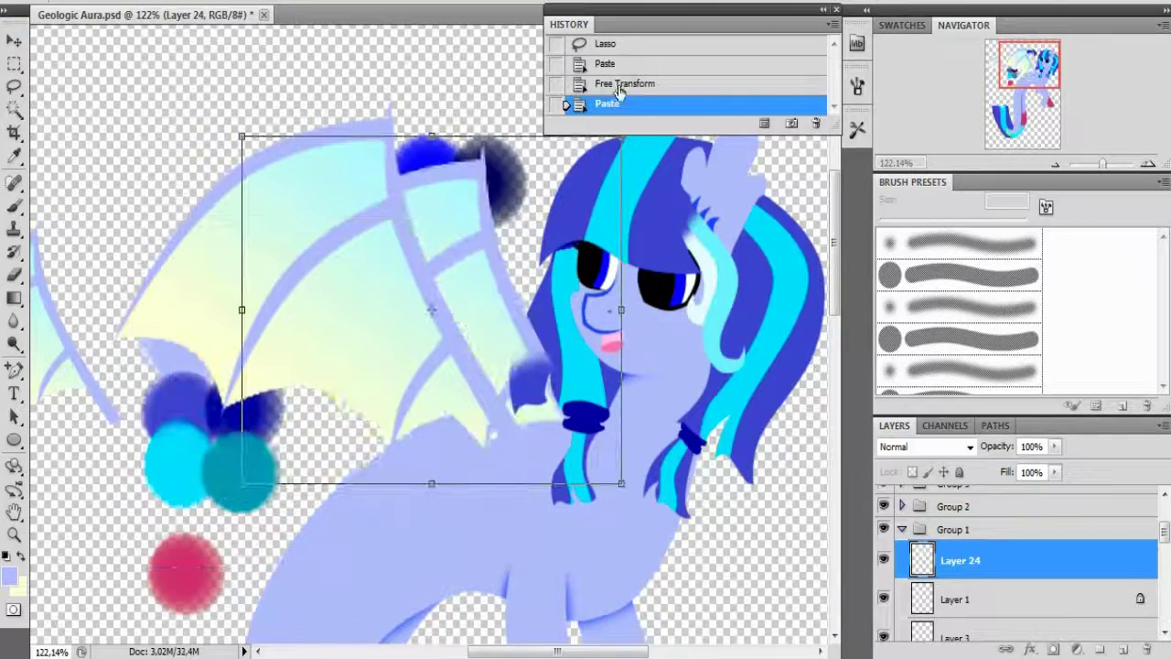
pyautogui.click(661, 80)
pyautogui.click(658, 230)
# - Paste a second wing copy directly above Layer 17, then rotate it slightly clockwise and enlarge it behind the first wing
pyautogui.scroll(-5, 926, 533)
pyautogui.click(979, 544)
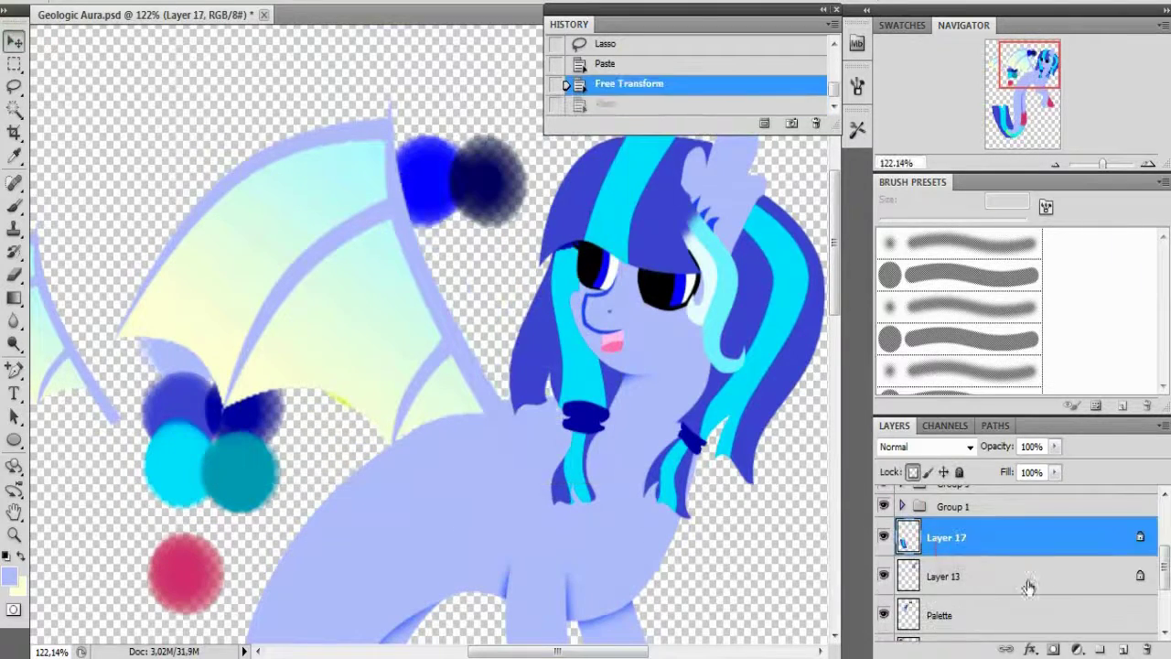
pyautogui.hotkey('ctrl', 't')
pyautogui.moveTo(101, 64); pyautogui.dragTo(84, 89)
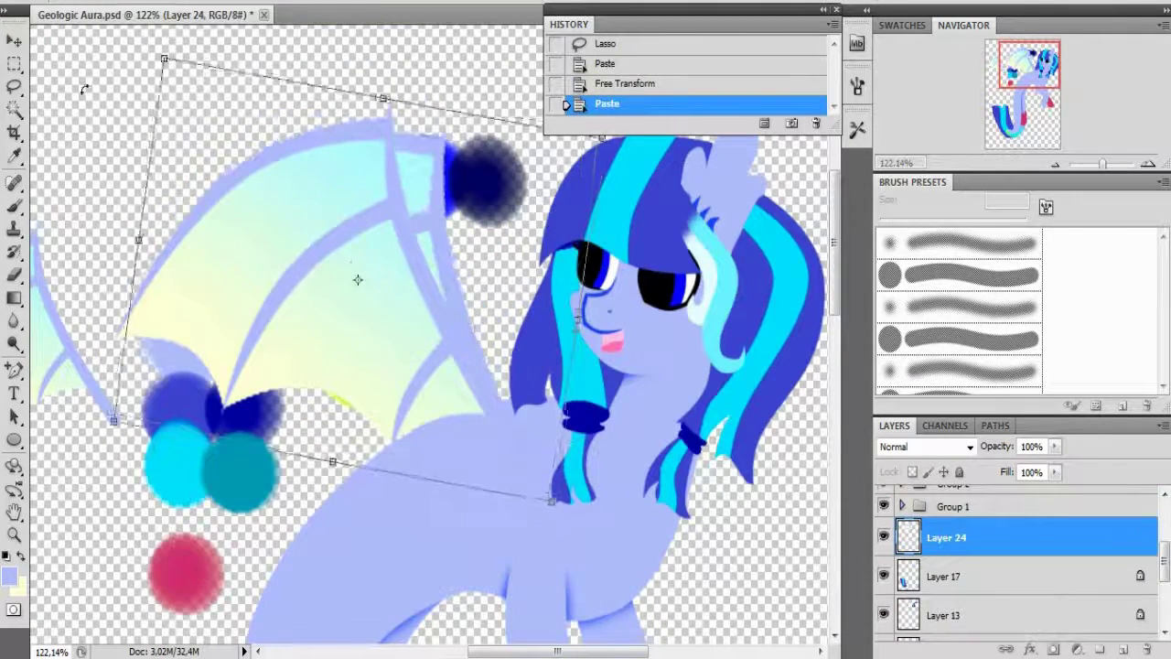
pyautogui.moveTo(597, 129); pyautogui.dragTo(596, 146)
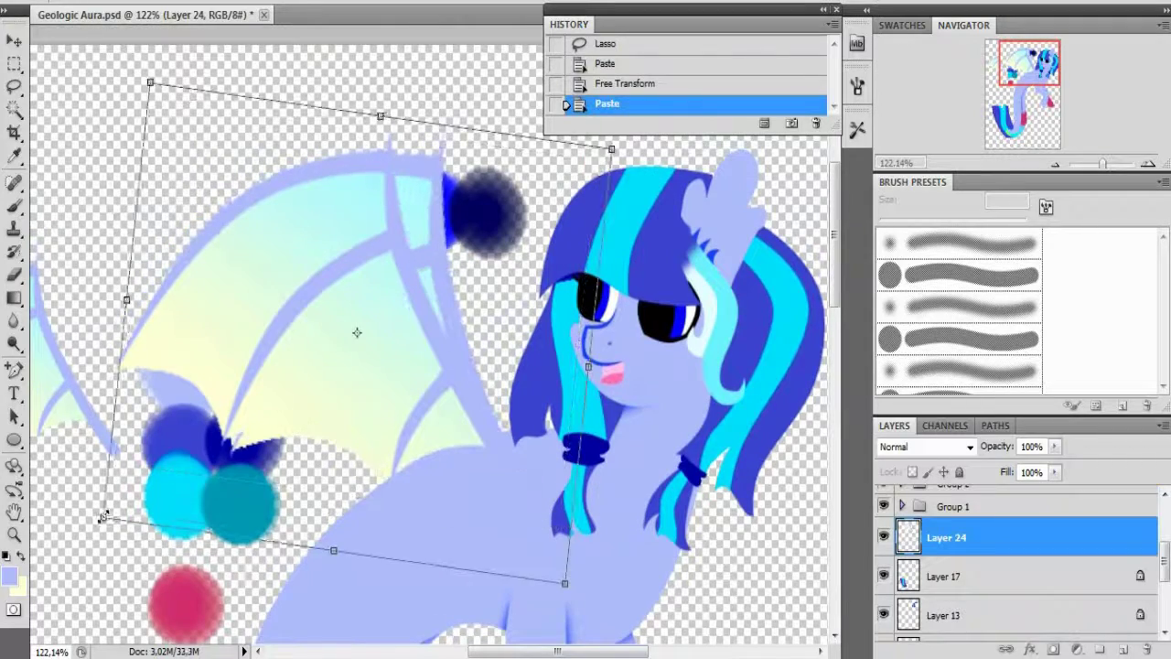
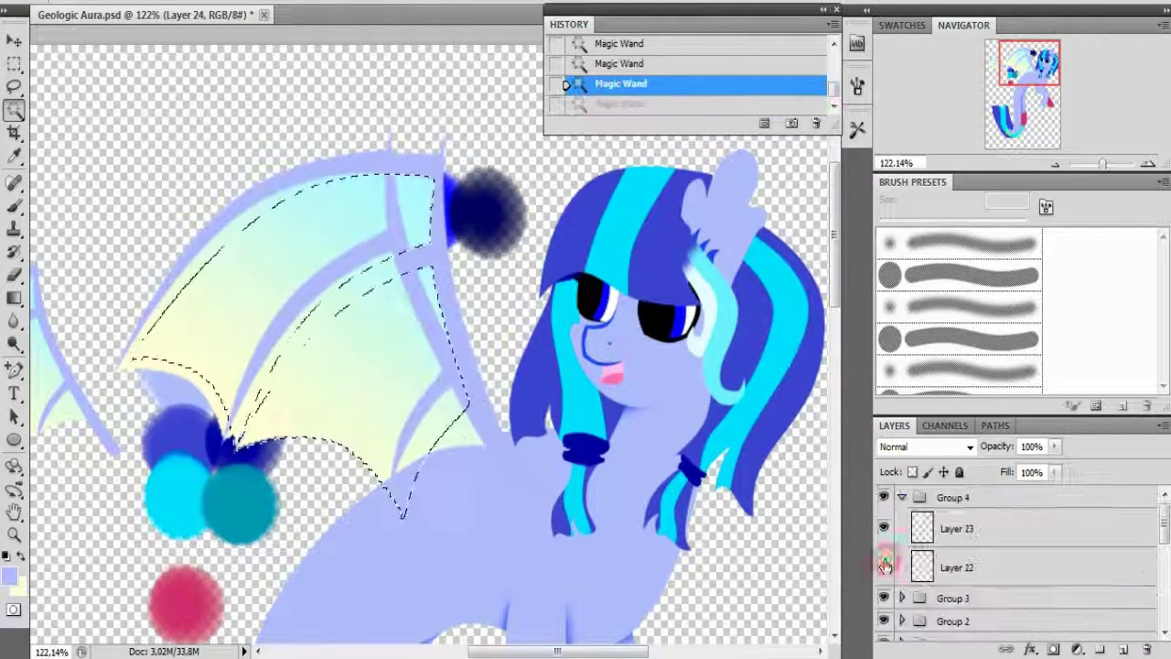
# - Add a new layer clipped to the rear wing on Layer 24, keeping the membrane selection active
pyautogui.click(1099, 648)
pyautogui.rightClick(1007, 537)
pyautogui.click(1064, 283)
# - Choose the 29 px star brush tip, try it on the wing membrane, and undo the test
pyautogui.press('b')
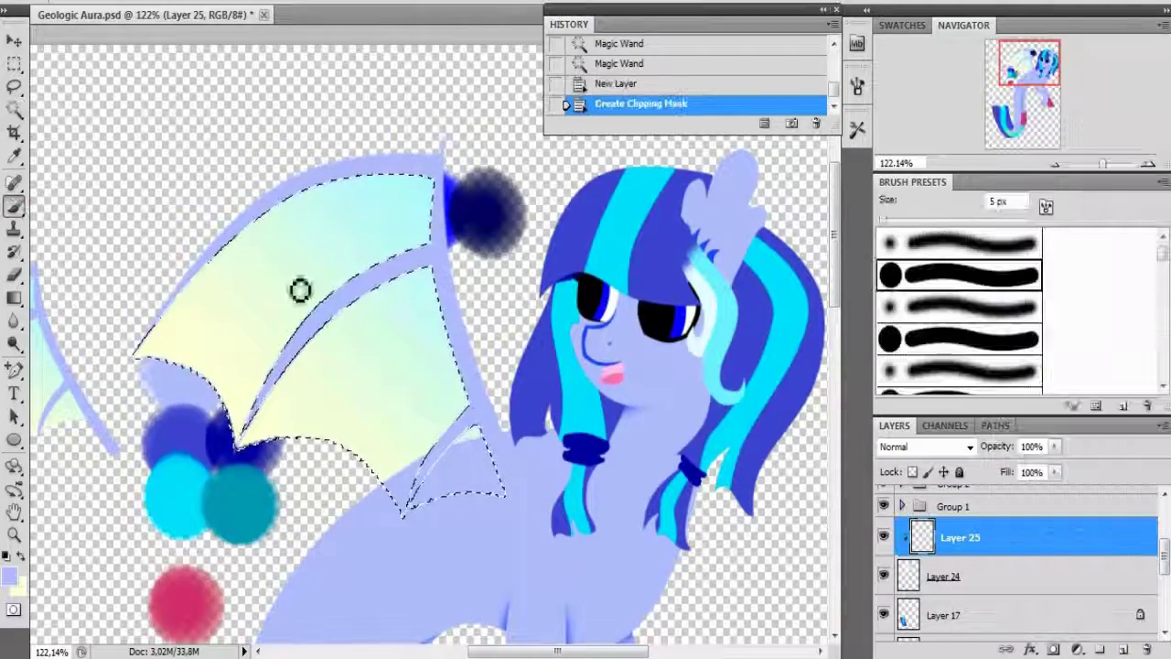
pyautogui.rightClick(582, 267)
pyautogui.moveTo(642, 311); pyautogui.dragTo(659, 311)
pyautogui.scroll(-1, 665, 434)
pyautogui.click(662, 419)
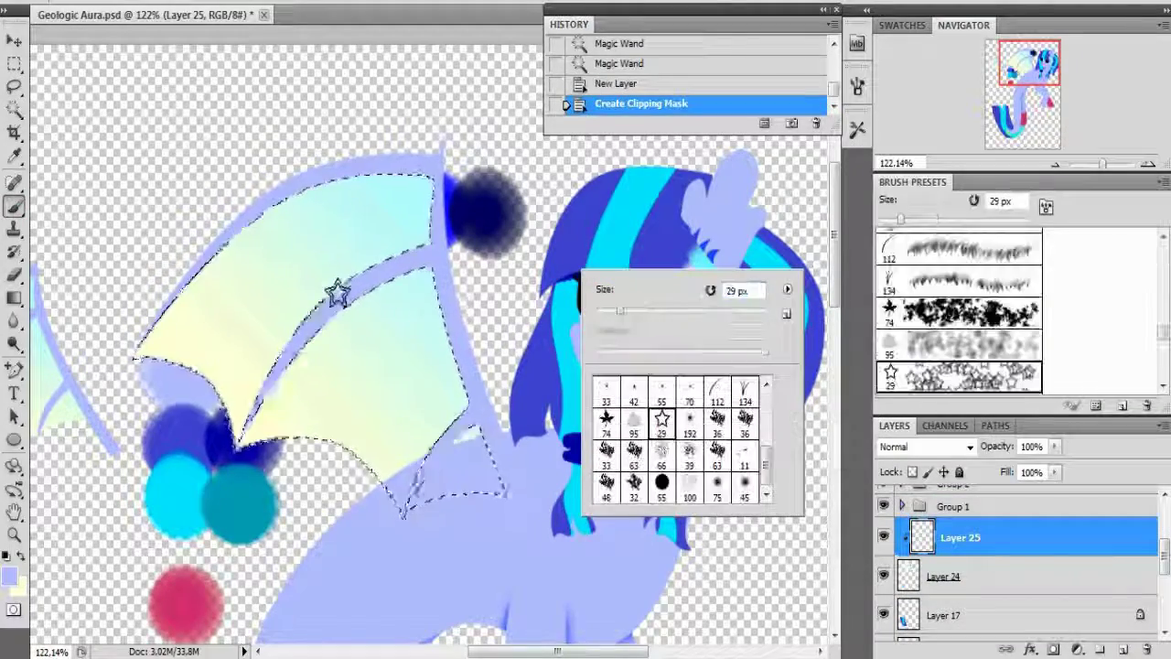
pyautogui.click(335, 293)
pyautogui.hotkey('ctrl', 'z')
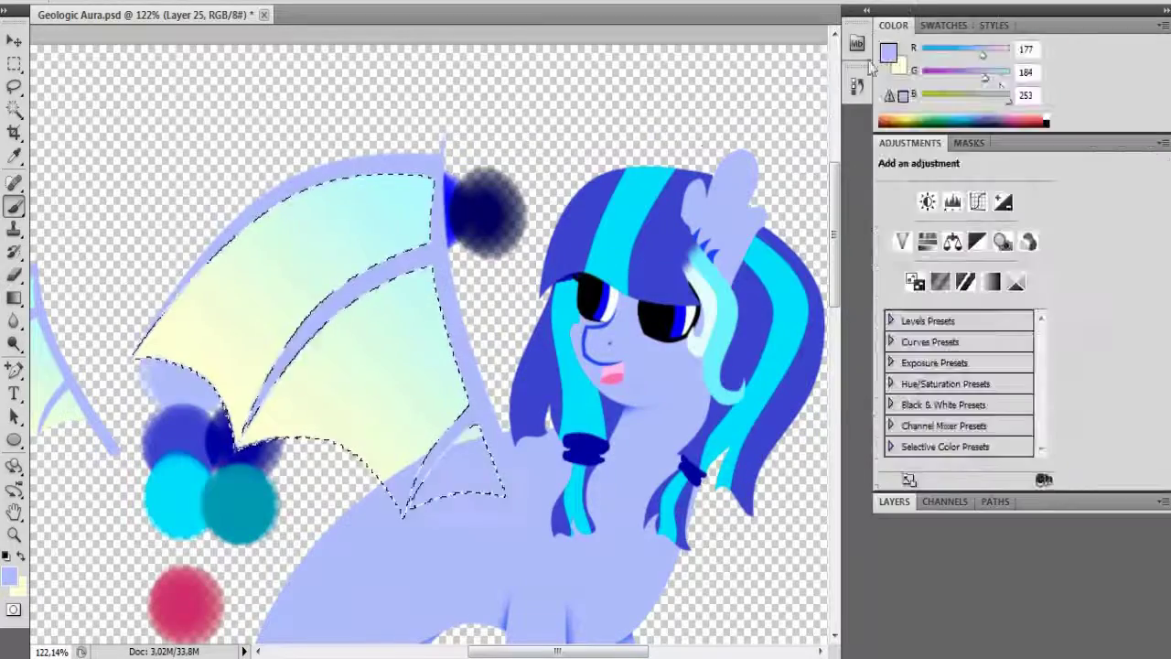
# - Set the star brush's size to 120 px and widen its spacing
pyautogui.click(857, 85)
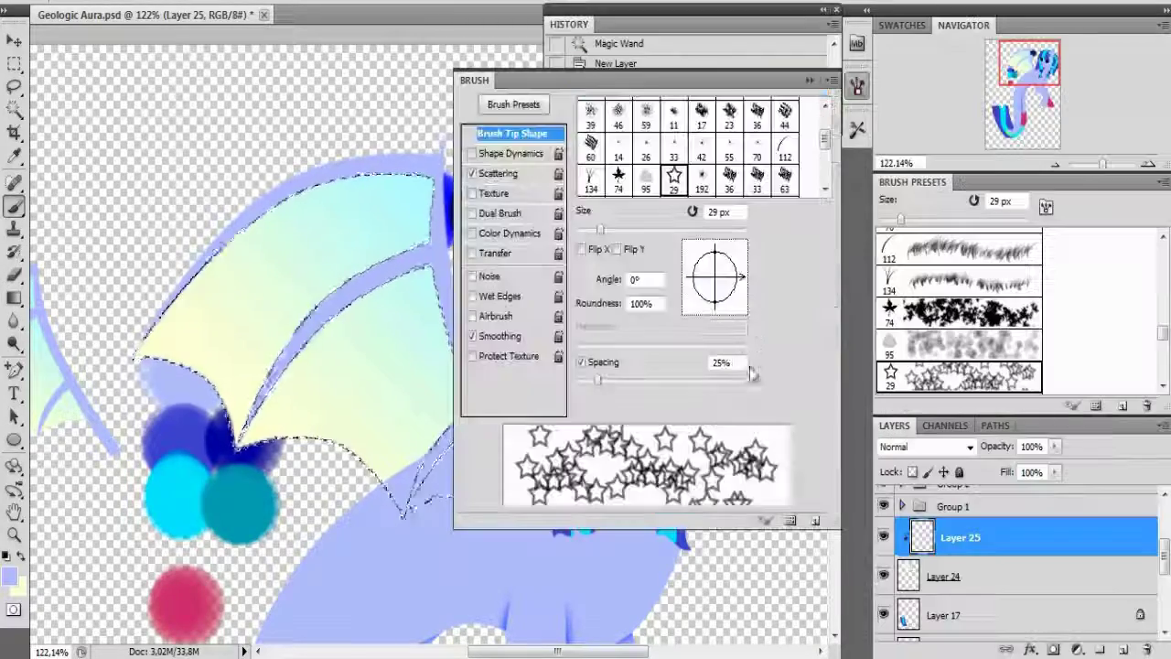
pyautogui.write('120')
pyautogui.click(721, 363)
pyautogui.write('100')
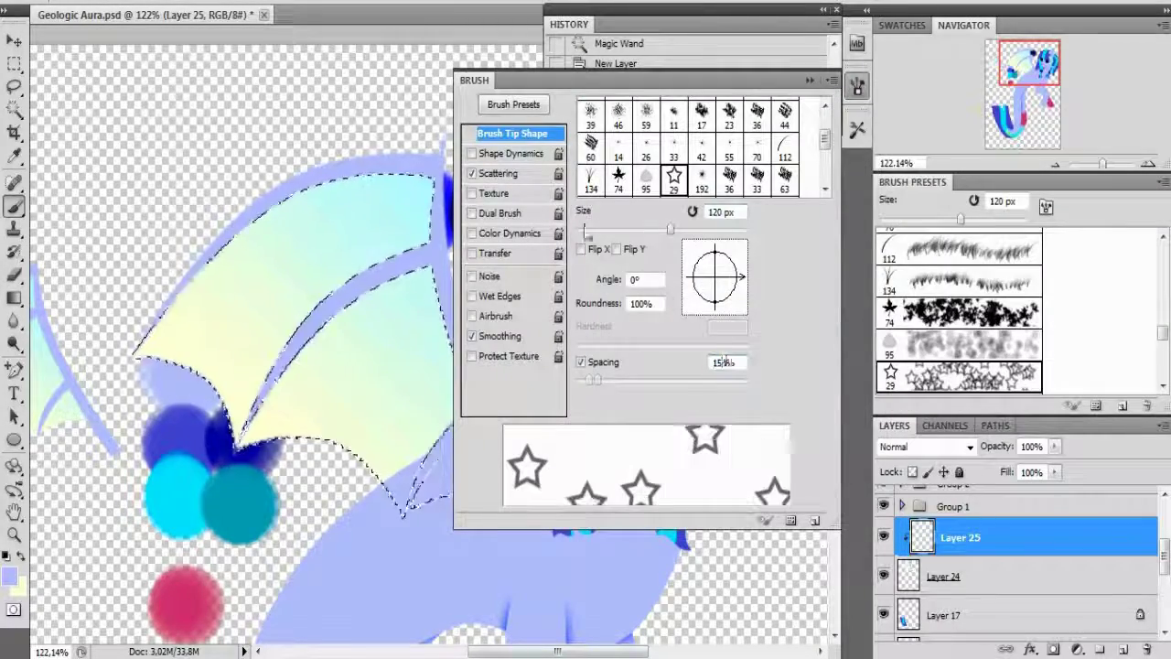
# - Enable shape dynamics with 85% size jitter and 40% angle jitter, and set the star brush's scattering count to 2
pyautogui.click(512, 153)
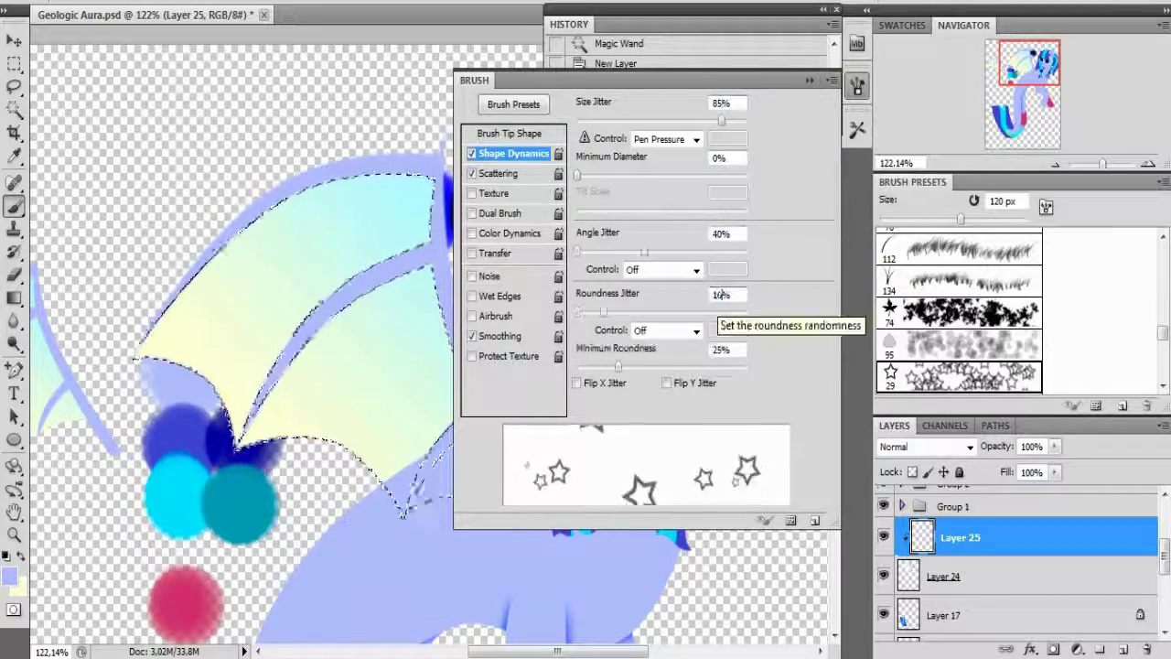
pyautogui.click(502, 173)
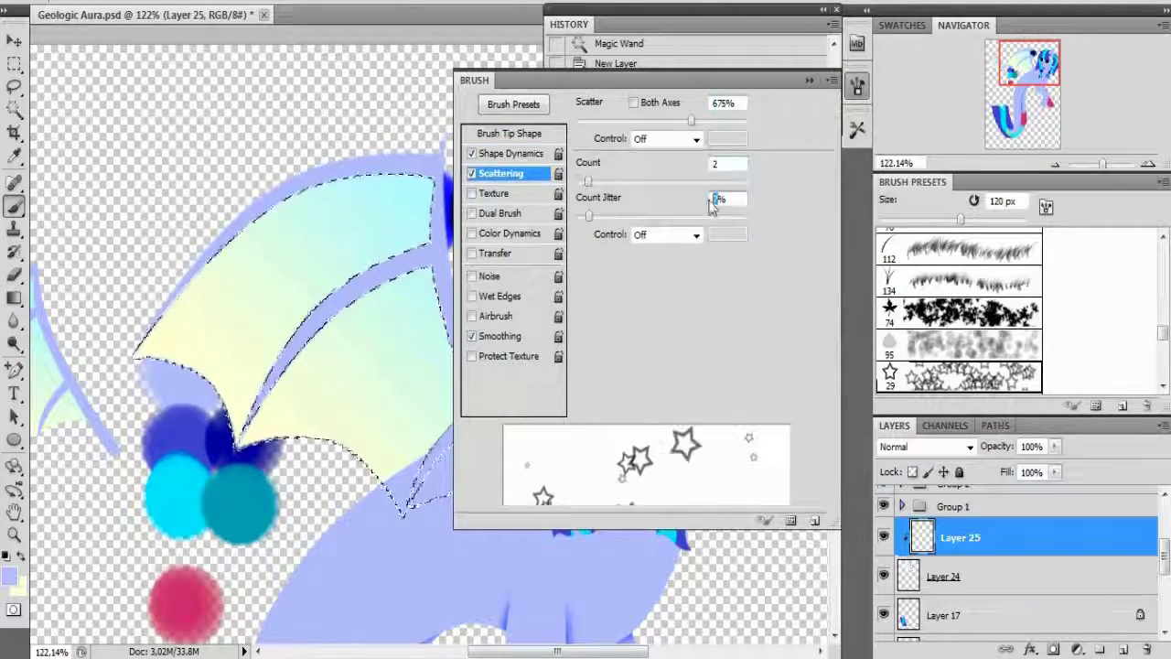
pyautogui.click(811, 83)
# - Set the foreground color to pale pink (fbdaff) and paint scattered stars across the rear wing's membrane
pyautogui.click(10, 574)
pyautogui.moveTo(601, 151)
pyautogui.mouseDown()
pyautogui.moveTo(602, 366)
pyautogui.moveTo(602, 272)
pyautogui.mouseUp()
pyautogui.click(386, 101)
pyautogui.click(414, 112)
pyautogui.click(602, 206)
pyautogui.click(601, 151)
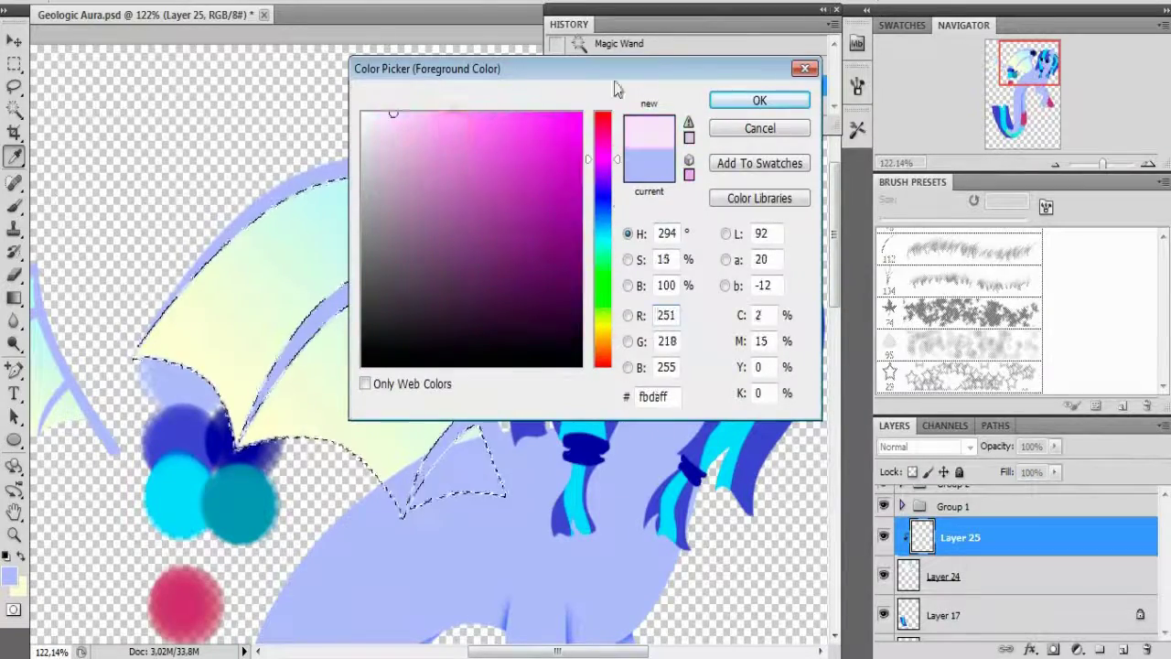
pyautogui.click(759, 100)
pyautogui.click(622, 103)
pyautogui.click(640, 83)
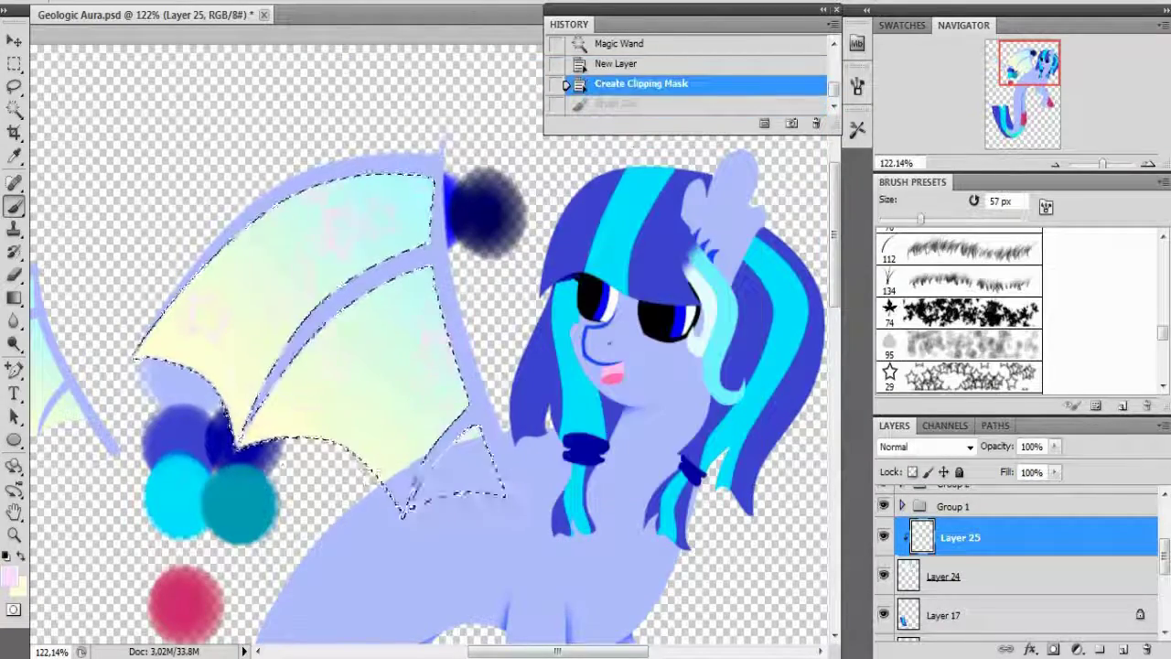
pyautogui.click(619, 103)
# - Paint near-white stars over the membrane, and recolor the stars with gradients on the transparency-locked Layer 25
pyautogui.click(10, 574)
pyautogui.click(759, 100)
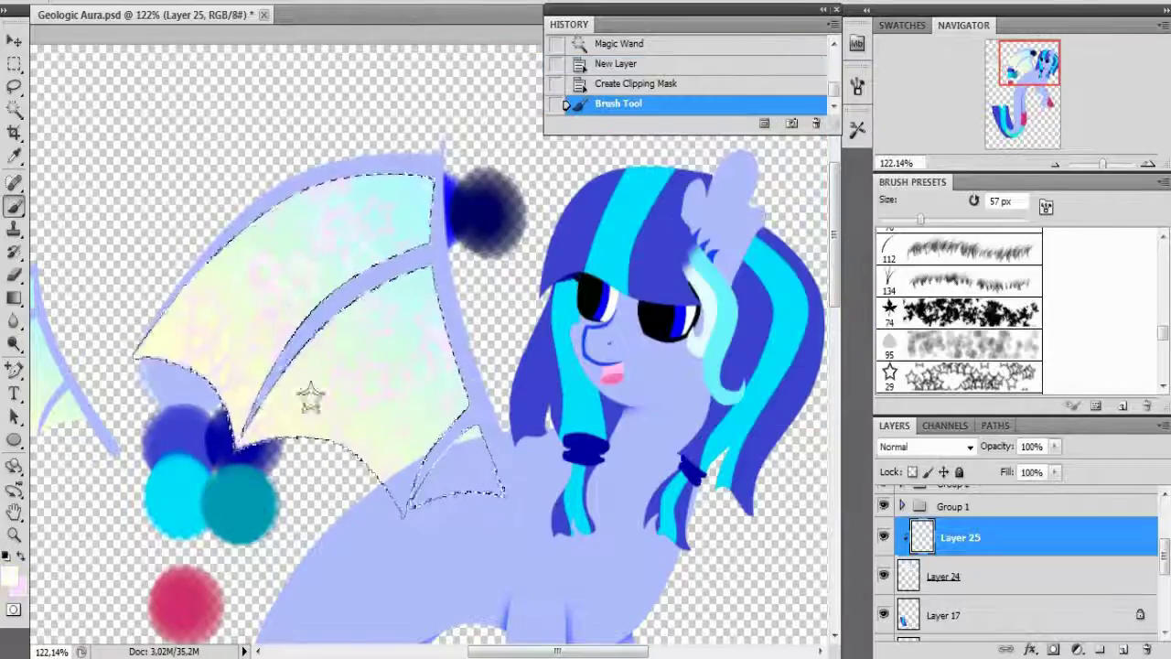
pyautogui.moveTo(394, 403); pyautogui.dragTo(599, 509)
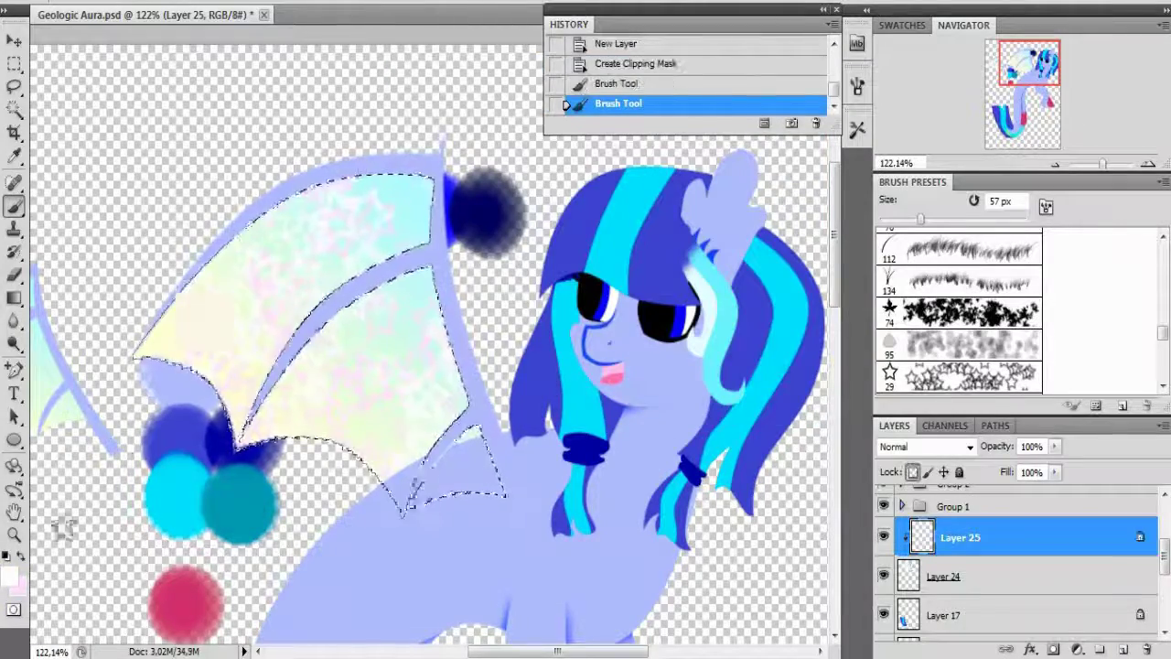
pyautogui.press('g')
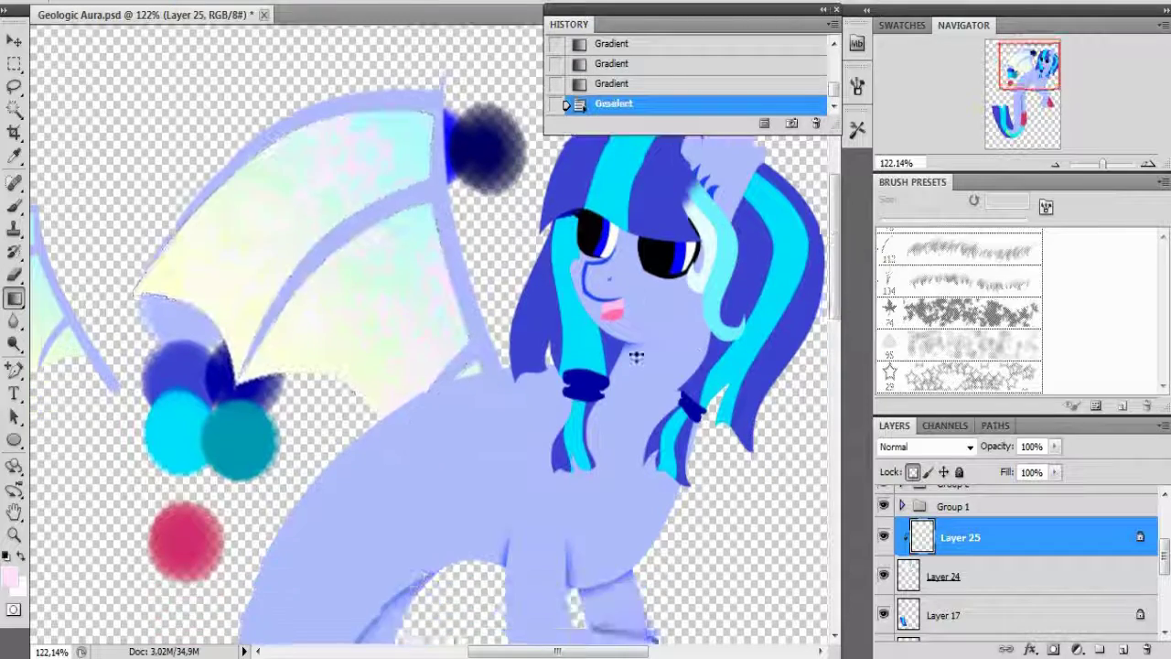
# - Set Layer 24's opacity to 80% and copy the rear wing's frame onto its own layer, releasing the clipping mask
pyautogui.doubleClick(1052, 576)
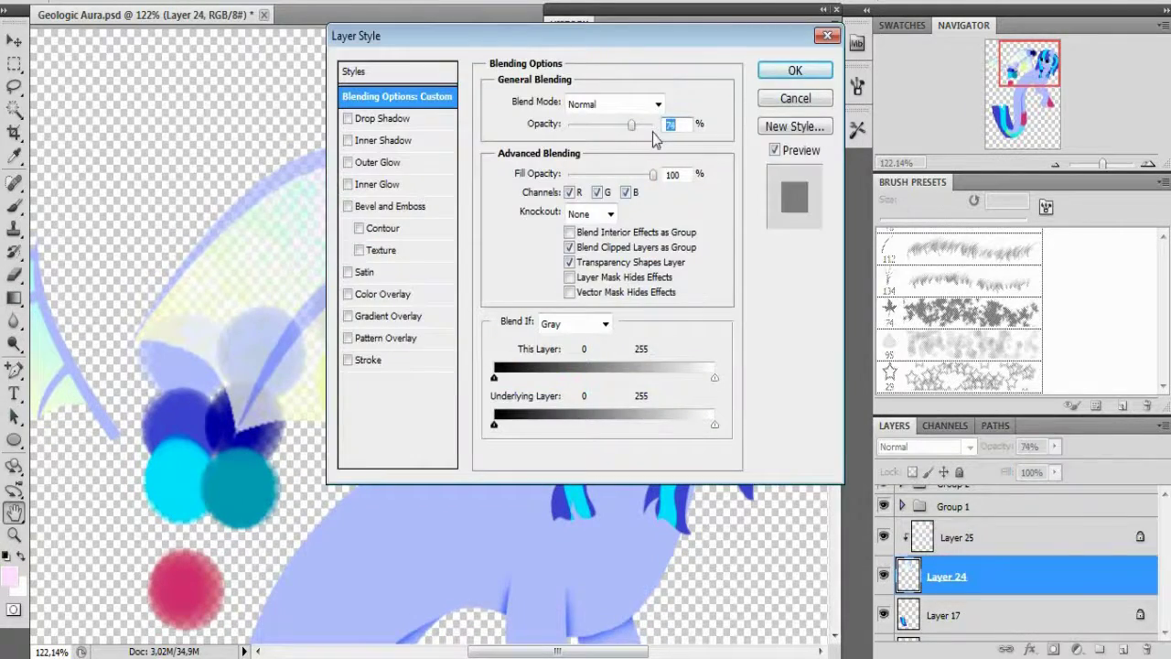
pyautogui.click(795, 73)
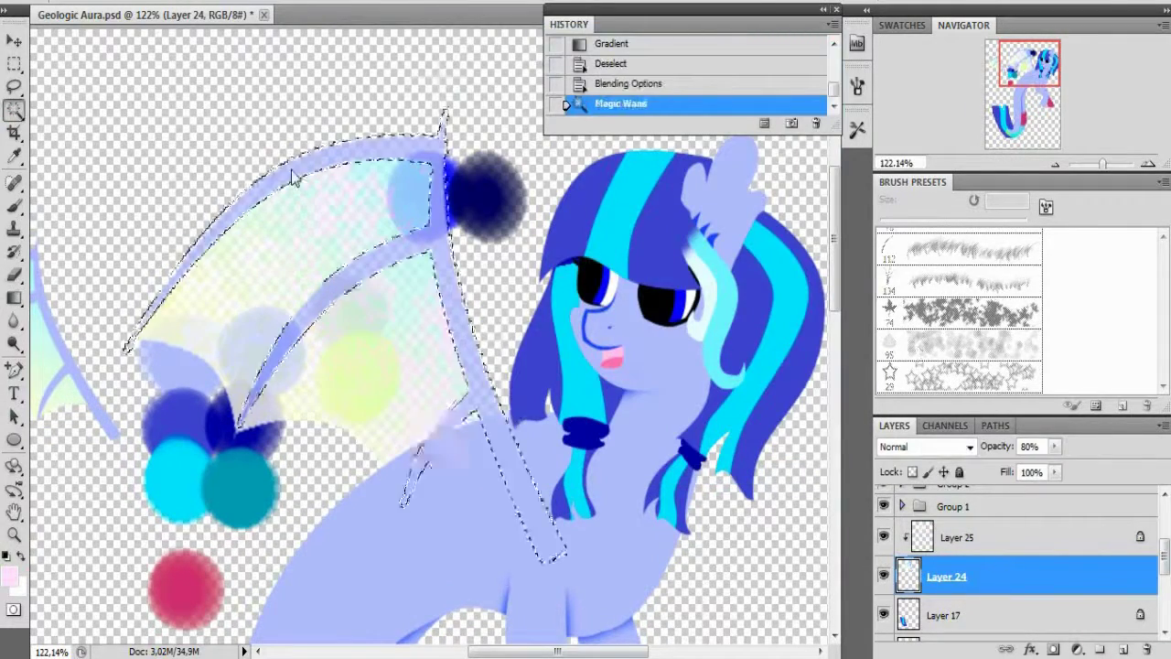
pyautogui.rightClick(994, 583)
pyautogui.click(1004, 326)
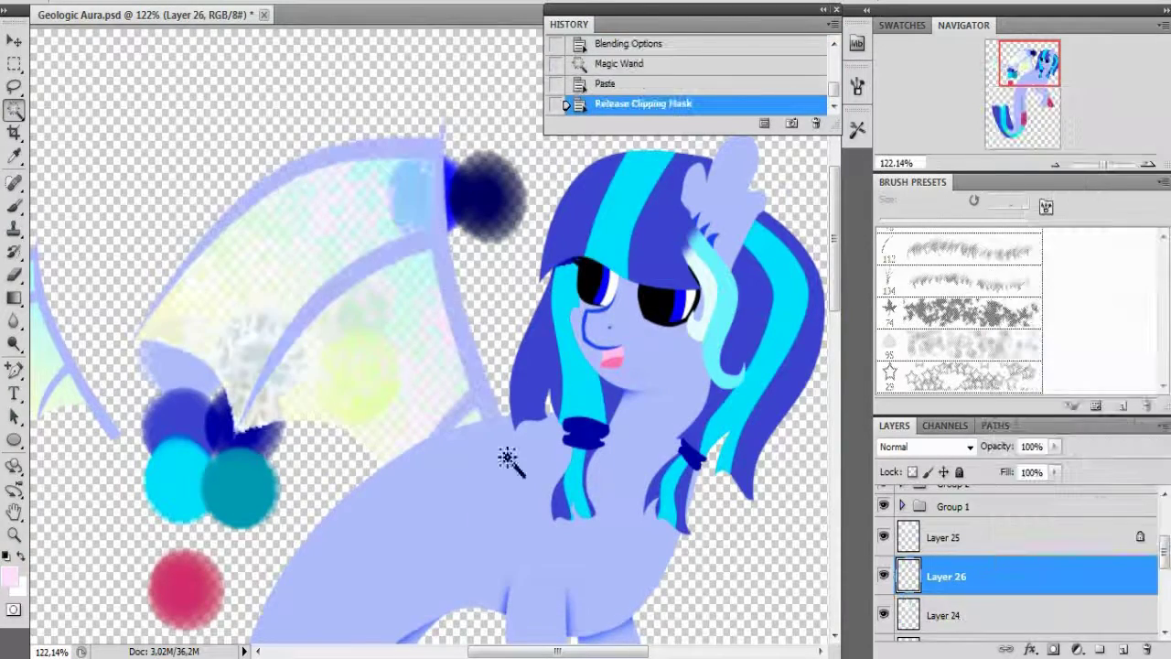
# - Shift and warp the front wing on Layer 23 with Free Transform so that more of the rear wing shows
pyautogui.scroll(3, 1003, 535)
pyautogui.click(196, 320)
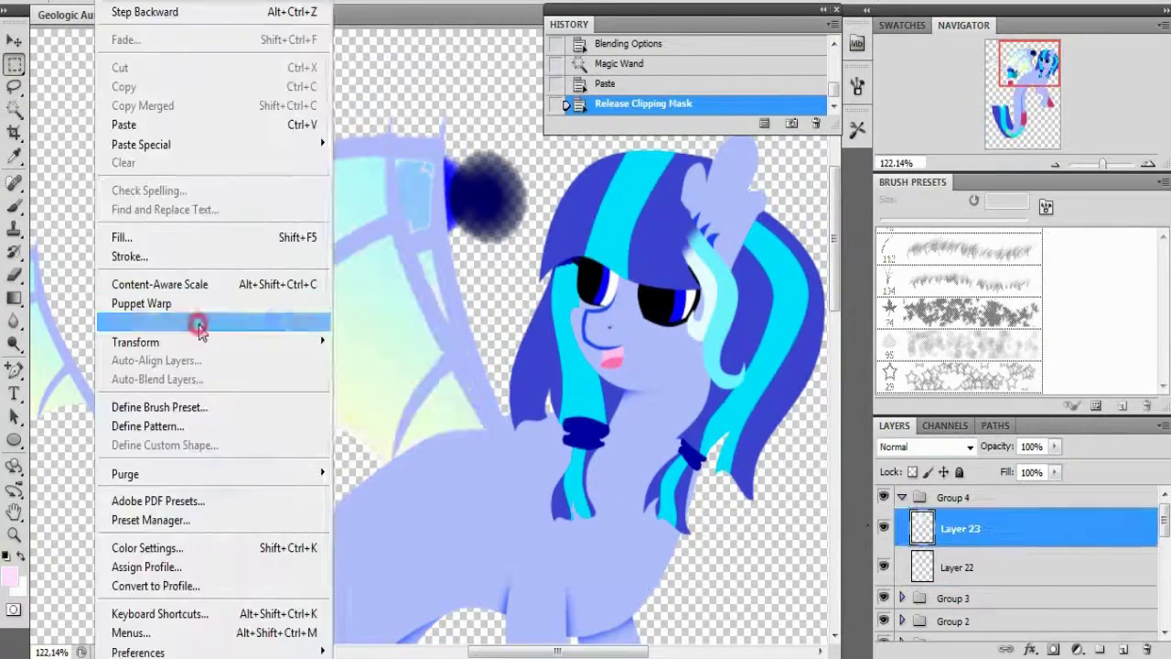
pyautogui.moveTo(335, 320); pyautogui.dragTo(421, 212)
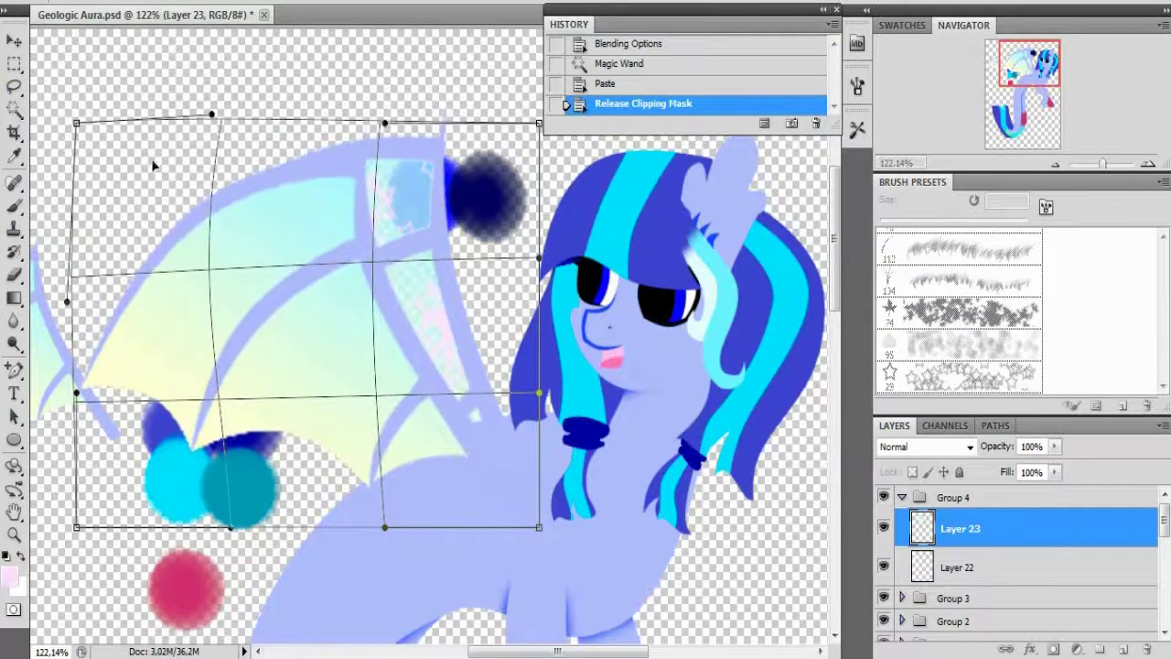
pyautogui.press('Return')
pyautogui.scroll(-5, 885, 564)
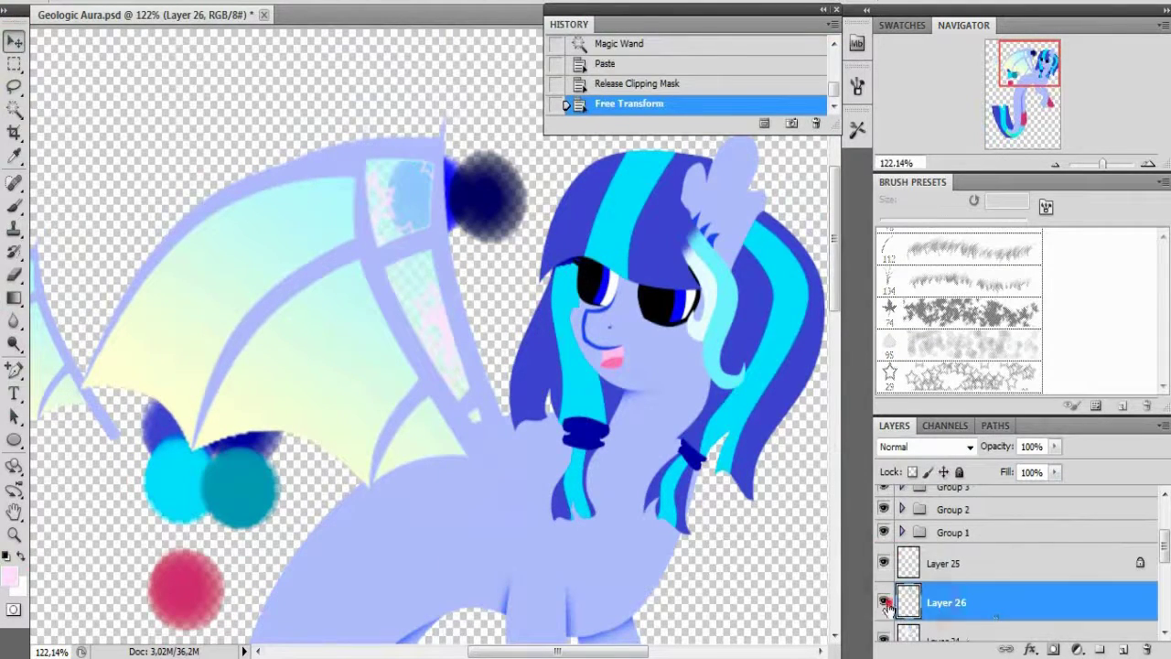
# - Select the front wing's membrane panels on Layer 23 with the Magic Wand
pyautogui.click(616, 295)
pyautogui.press('b')
pyautogui.rightClick(418, 236)
pyautogui.click(935, 535)
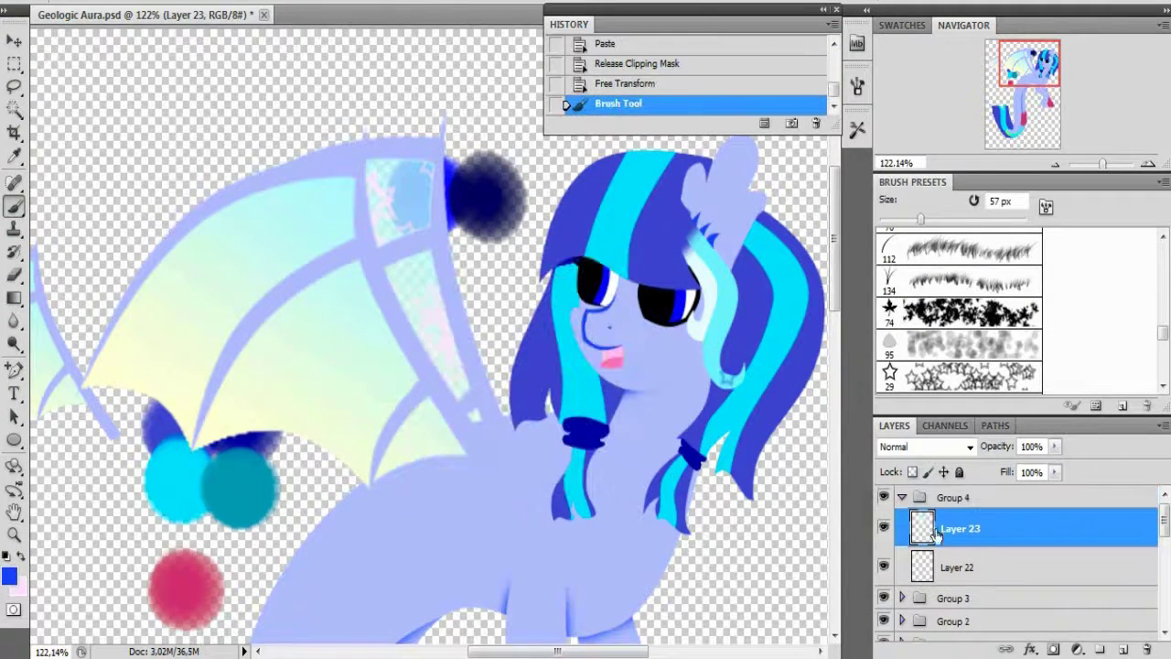
pyautogui.press('w')
pyautogui.click(240, 283)
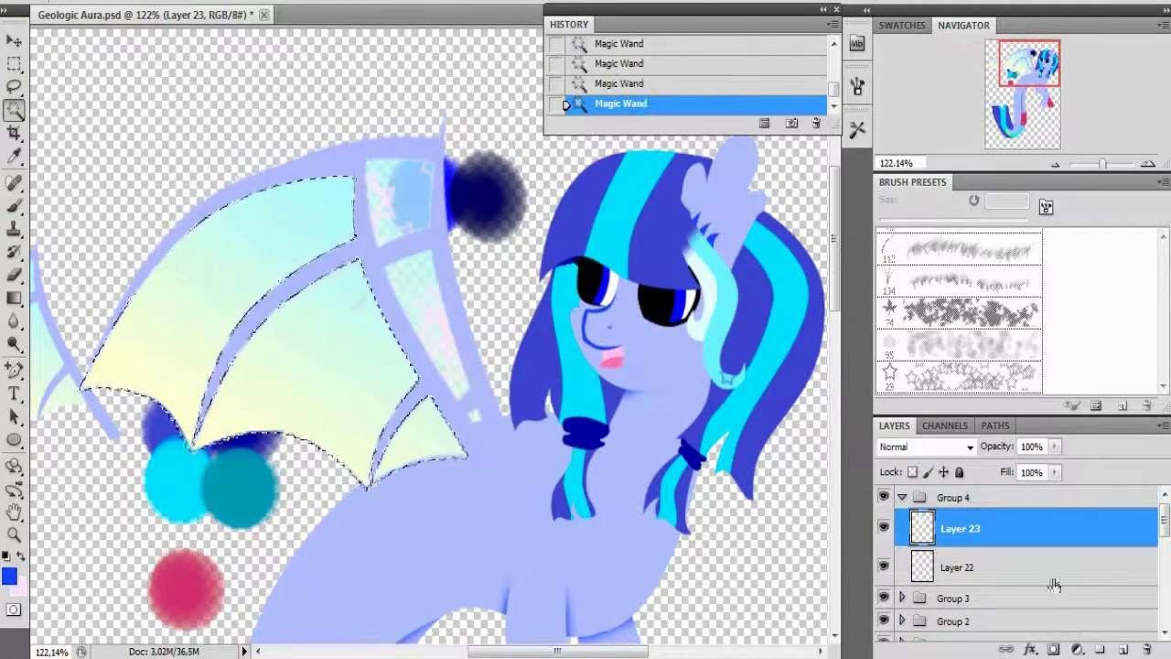
# - Add a new layer clipped to Layer 23 and paint scattered pale pink stars across the front wing's selected membrane
pyautogui.click(1122, 649)
pyautogui.rightClick(1052, 530)
pyautogui.click(1054, 363)
pyautogui.keyDown('alt'); pyautogui.click(1032, 546); pyautogui.keyUp('alt')
pyautogui.press('i')
pyautogui.click(9, 575)
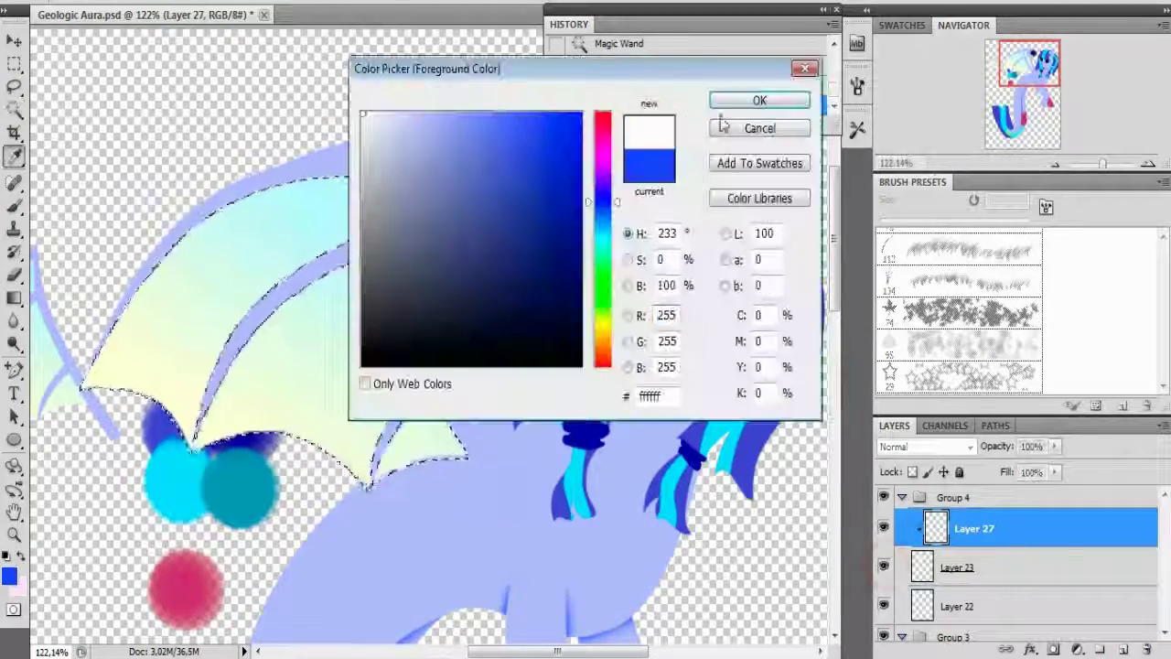
pyautogui.click(730, 103)
pyautogui.press('b')
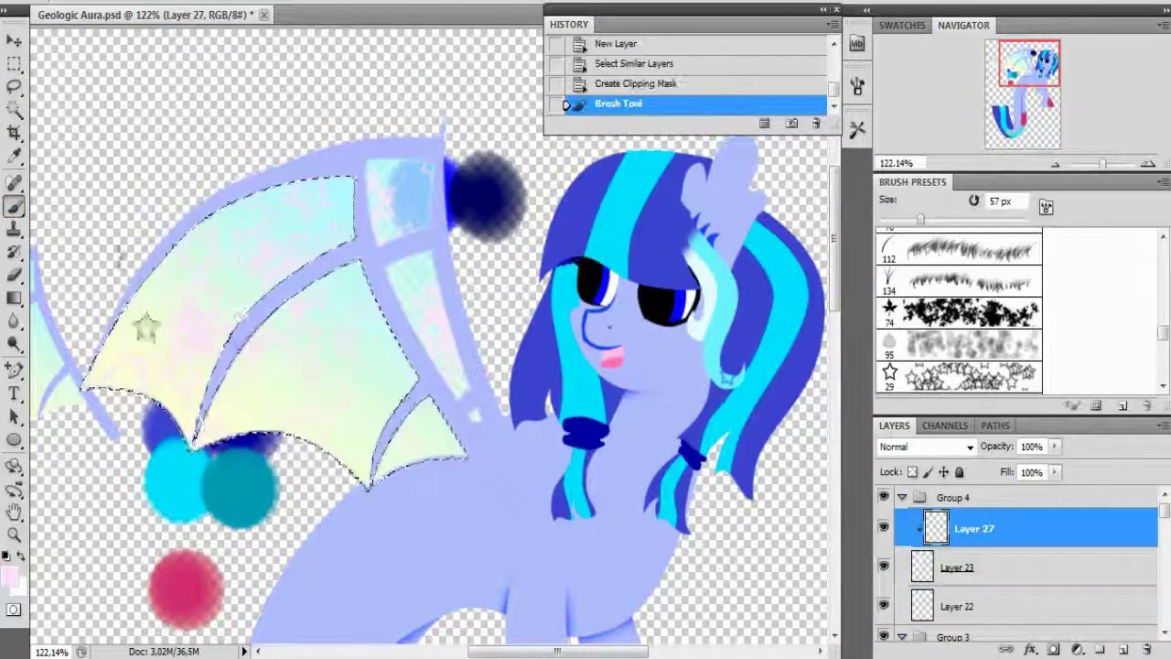
# - Recolor the front wing's stars with gradients on the transparency-locked Layer 27, using a stronger pink foreground, and clear the selection
pyautogui.press('g')
pyautogui.moveTo(244, 304); pyautogui.dragTo(322, 534)
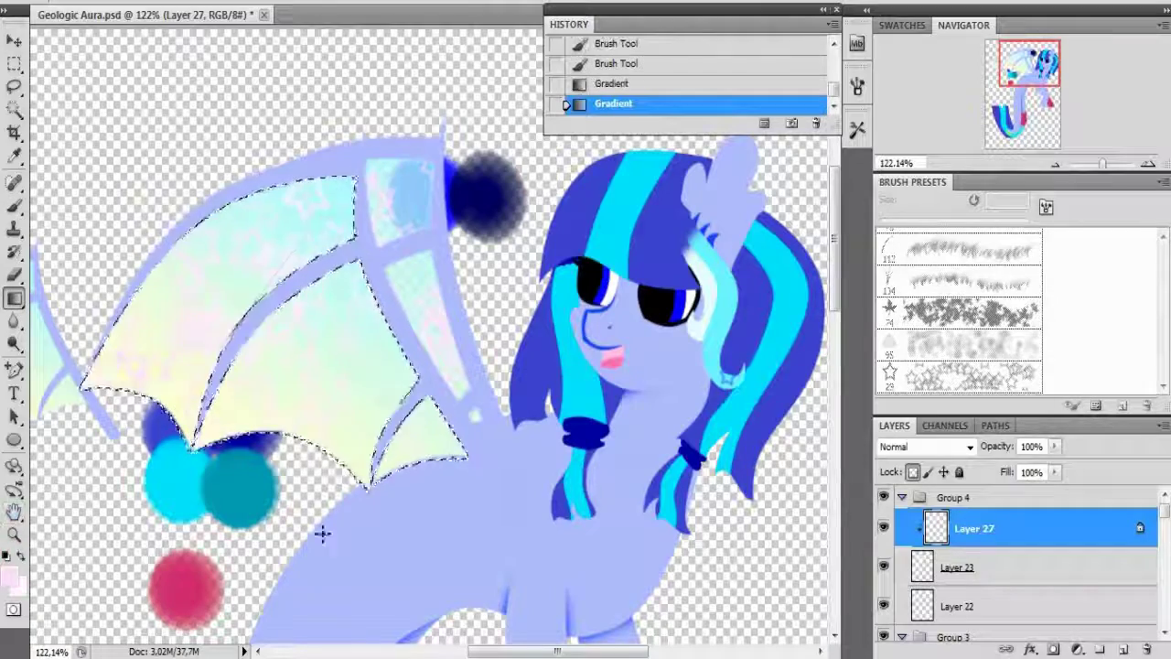
pyautogui.click(9, 576)
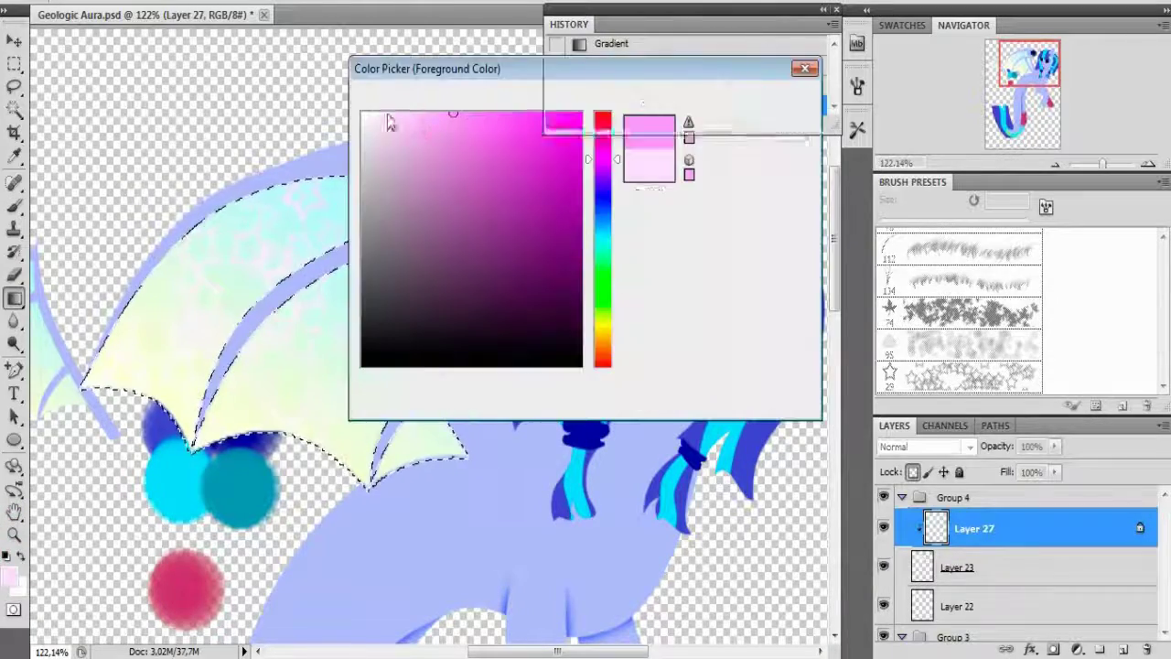
pyautogui.click(730, 103)
pyautogui.hotkey('ctrl', 'd')
# - Recolor the rear wing's stars on Layer 25 with a pink gradient across the membrane
pyautogui.scroll(-5, 967, 569)
pyautogui.scroll(3, 968, 569)
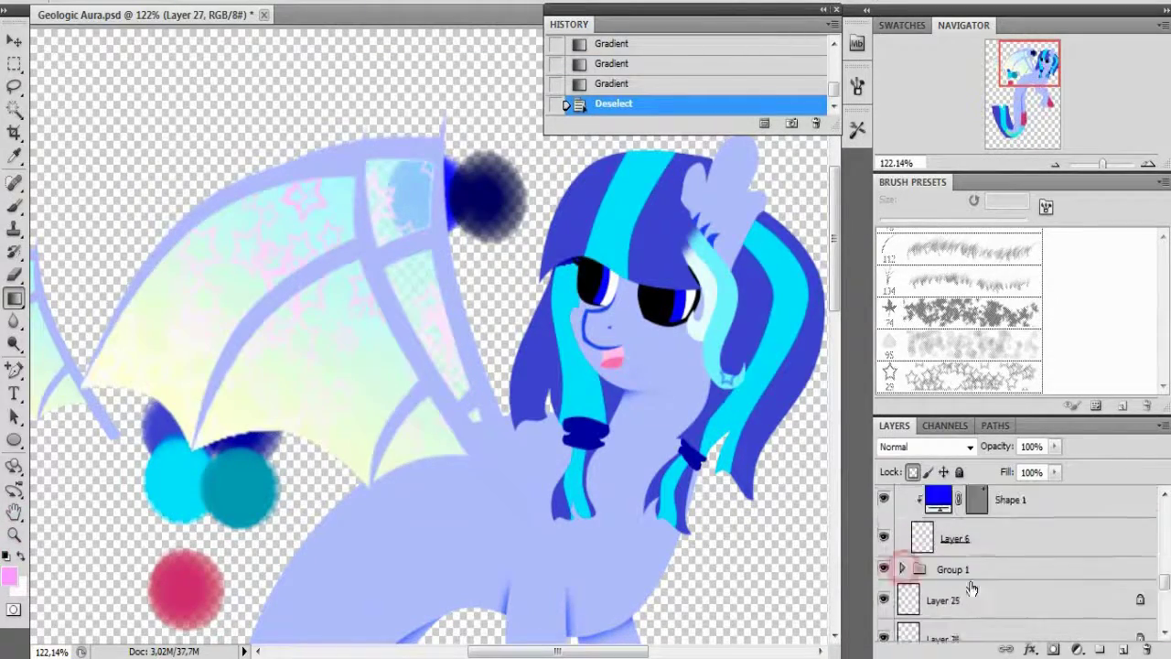
pyautogui.scroll(-1, 968, 549)
pyautogui.click(968, 528)
pyautogui.moveTo(478, 183); pyautogui.dragTo(388, 199)
# - Move Layer 25 below Layer 26 and clip it to the rear wing's Layer 24
pyautogui.scroll(-3, 971, 570)
pyautogui.scroll(3, 971, 571)
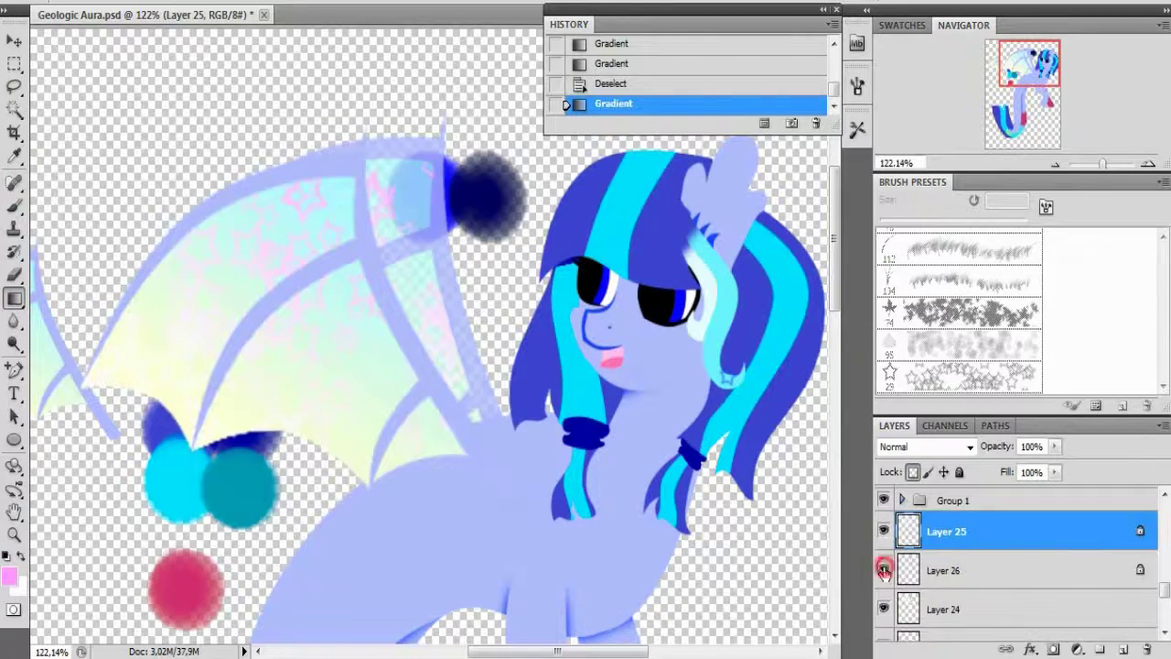
pyautogui.moveTo(974, 531); pyautogui.dragTo(998, 570)
pyautogui.rightClick(998, 570)
pyautogui.click(1066, 329)
# - Copy the front wing's frame onto its own layer and set Layer 23's opacity to 80%
pyautogui.scroll(-3, 958, 569)
pyautogui.click(958, 569)
pyautogui.press('w')
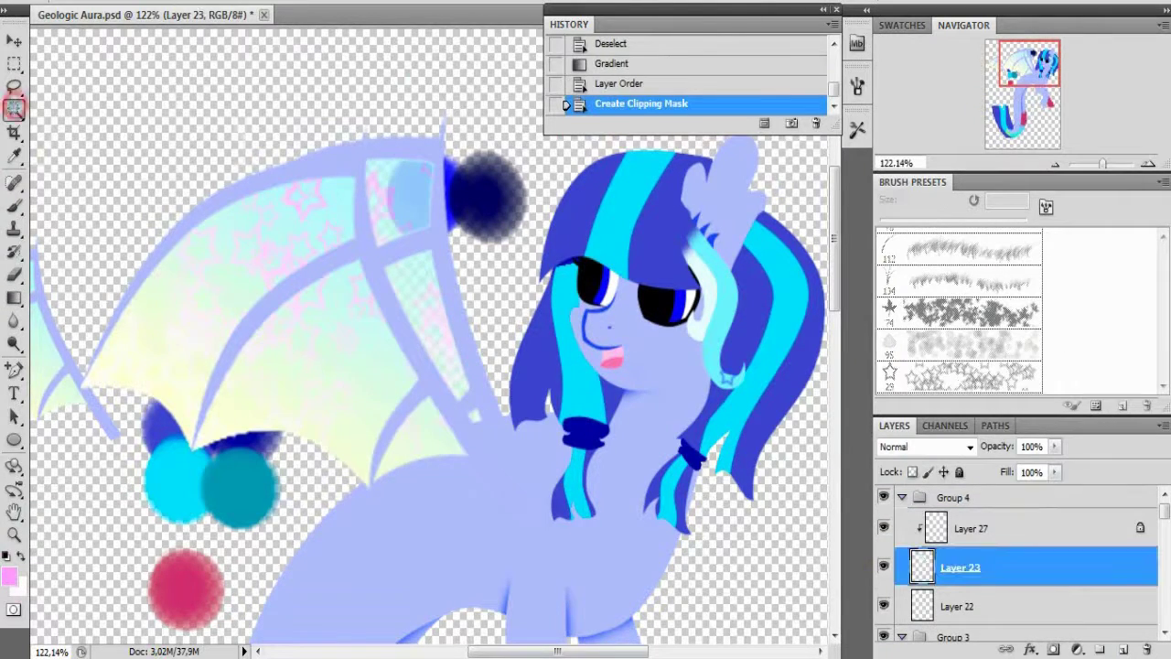
pyautogui.hotkey('ctrl', 'c')
pyautogui.hotkey('ctrl', 'v')
pyautogui.click(1013, 607)
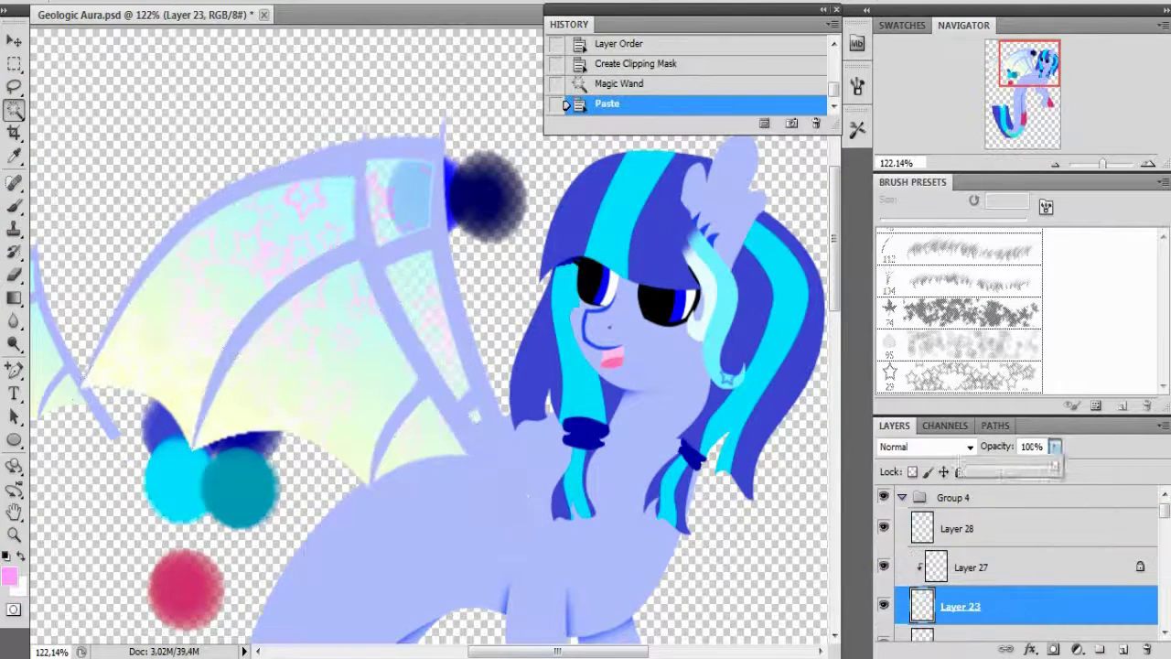
pyautogui.moveTo(1054, 467); pyautogui.dragTo(1034, 469)
# - Shade the rear wing's frame on Layer 26 with a soft blue 38 px brush, blending with the sampled lavender
pyautogui.press('x')
pyautogui.scroll(-3, 1015, 567)
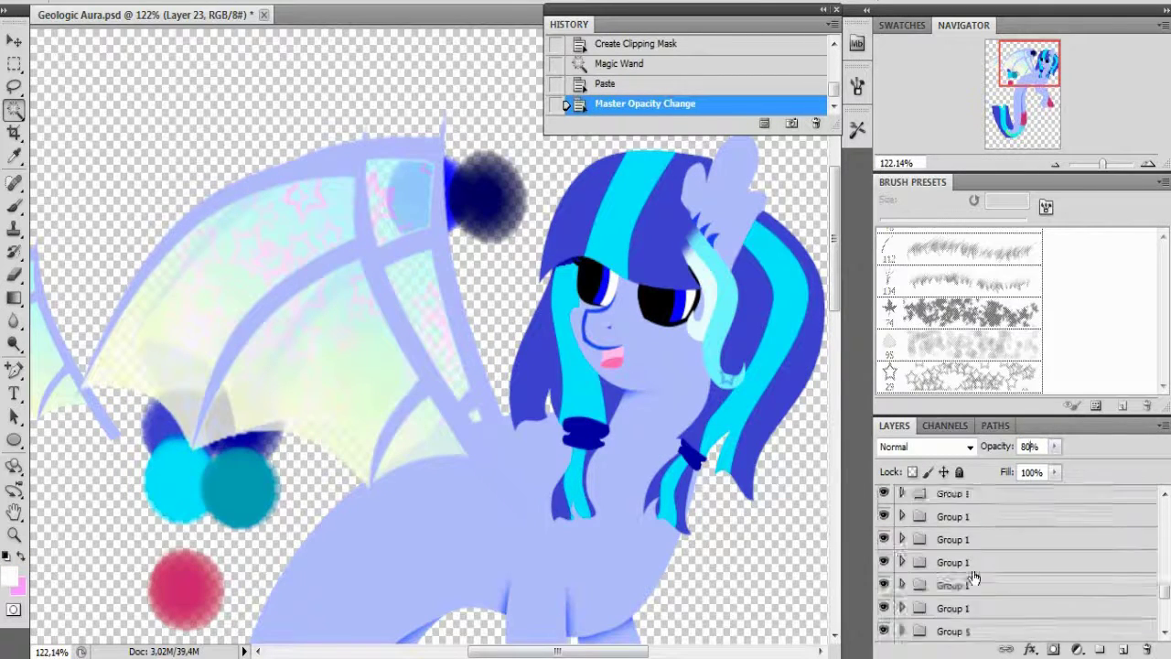
pyautogui.click(947, 547)
pyautogui.press('0')
pyautogui.press('b')
pyautogui.rightClick(179, 398)
pyautogui.press('Return')
pyautogui.press('b')
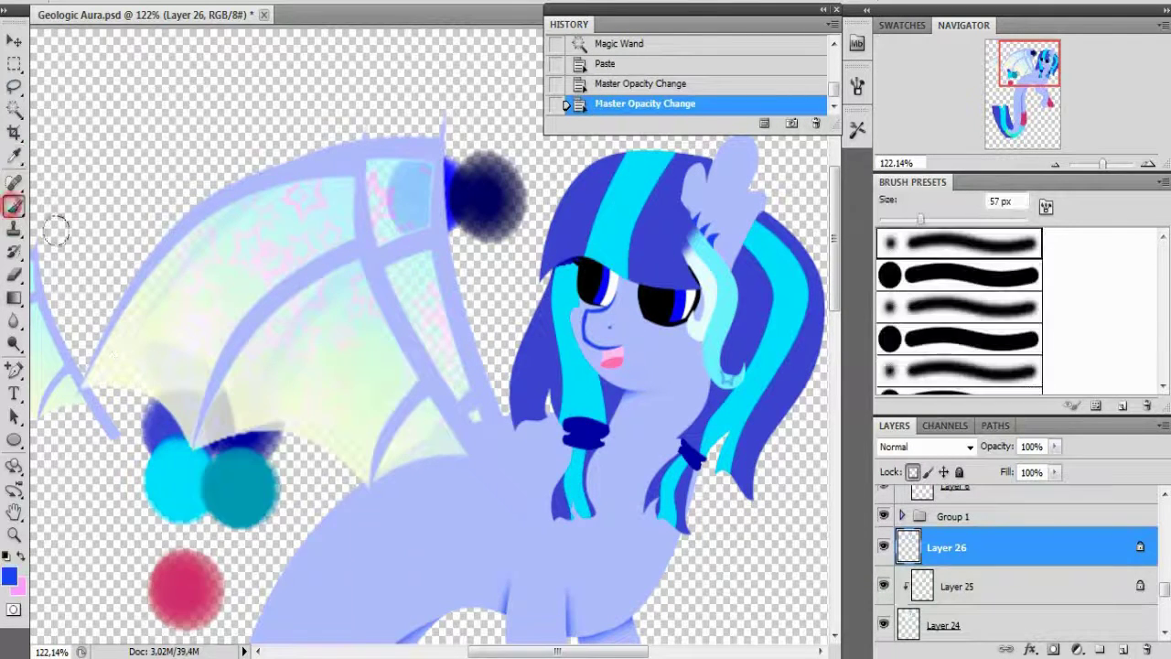
pyautogui.click(310, 180)
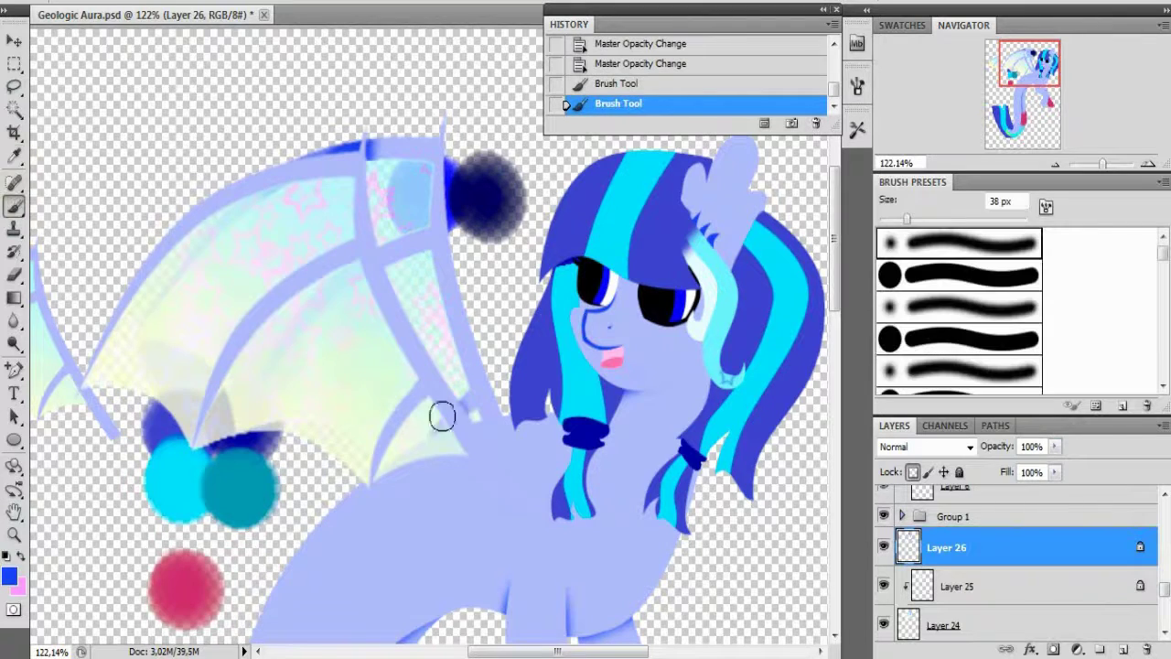
pyautogui.click(376, 342)
pyautogui.keyDown('alt'); pyautogui.click(337, 272); pyautogui.keyUp('alt')
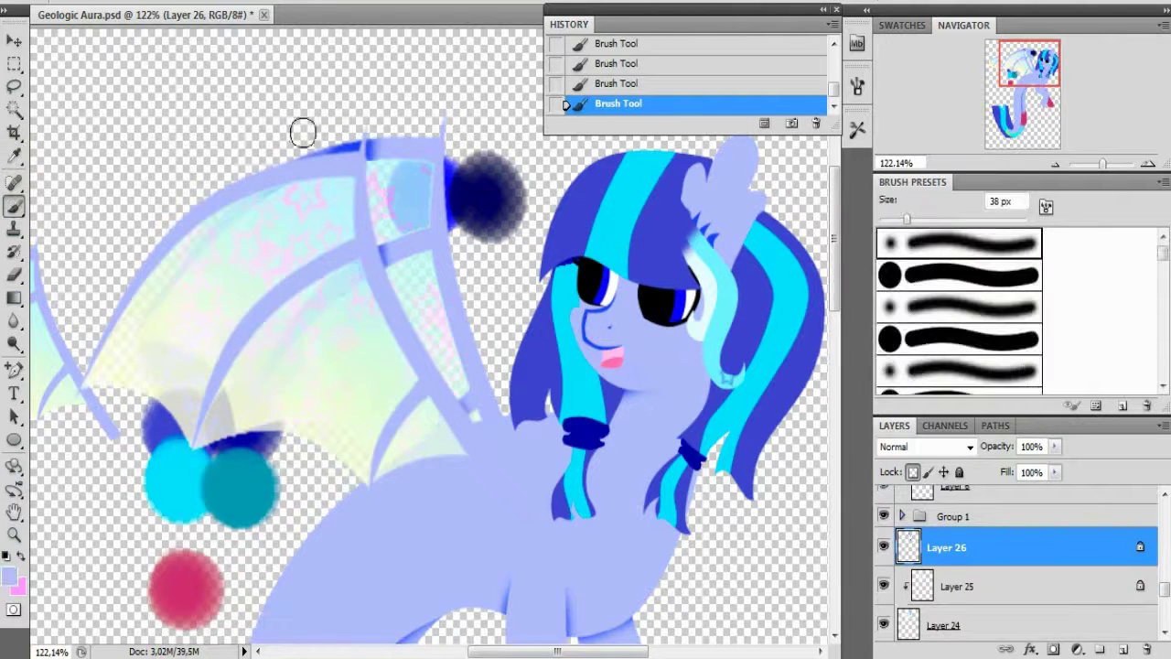
# - Paint soft blue shading on the body's Layer 7 at the wing base and blend it with the sampled body lavender
pyautogui.scroll(-2, 387, 308)
pyautogui.scroll(2, 925, 576)
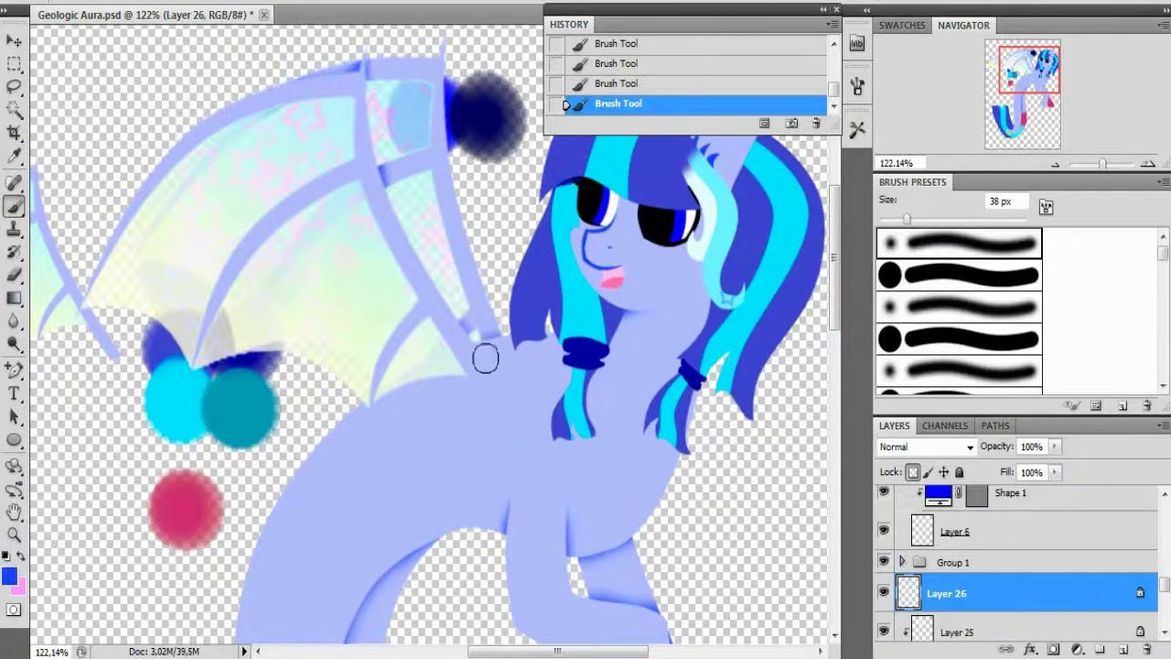
pyautogui.click(902, 562)
pyautogui.scroll(-2, 987, 554)
pyautogui.click(987, 549)
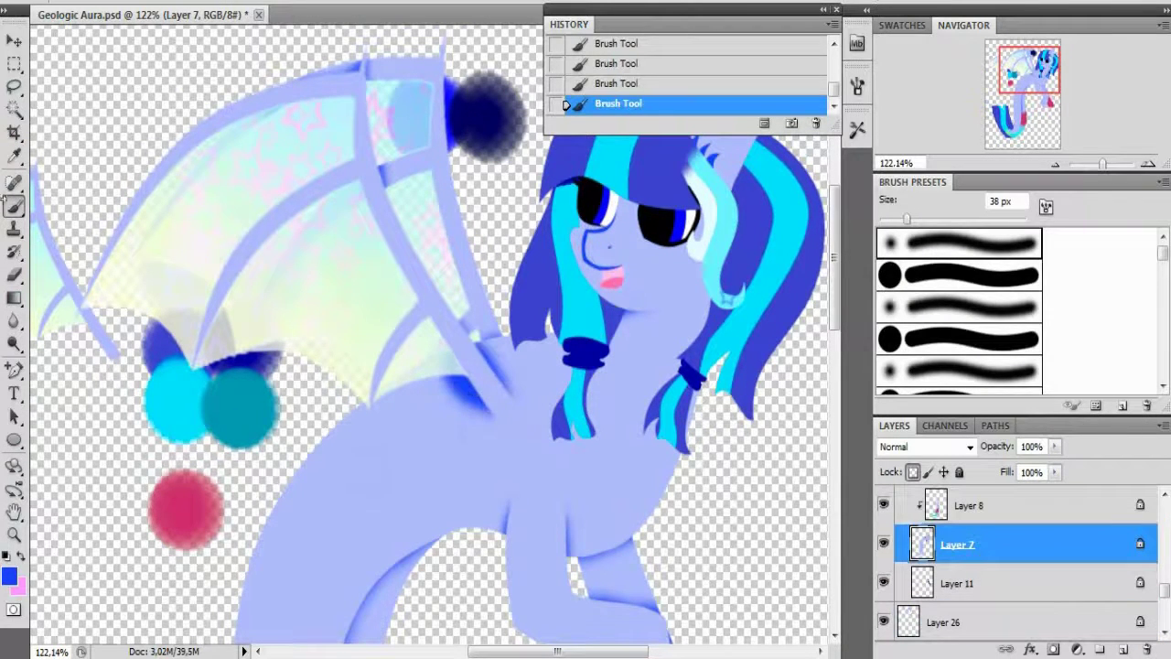
pyautogui.keyDown('alt'); pyautogui.click(418, 447); pyautogui.keyUp('alt')
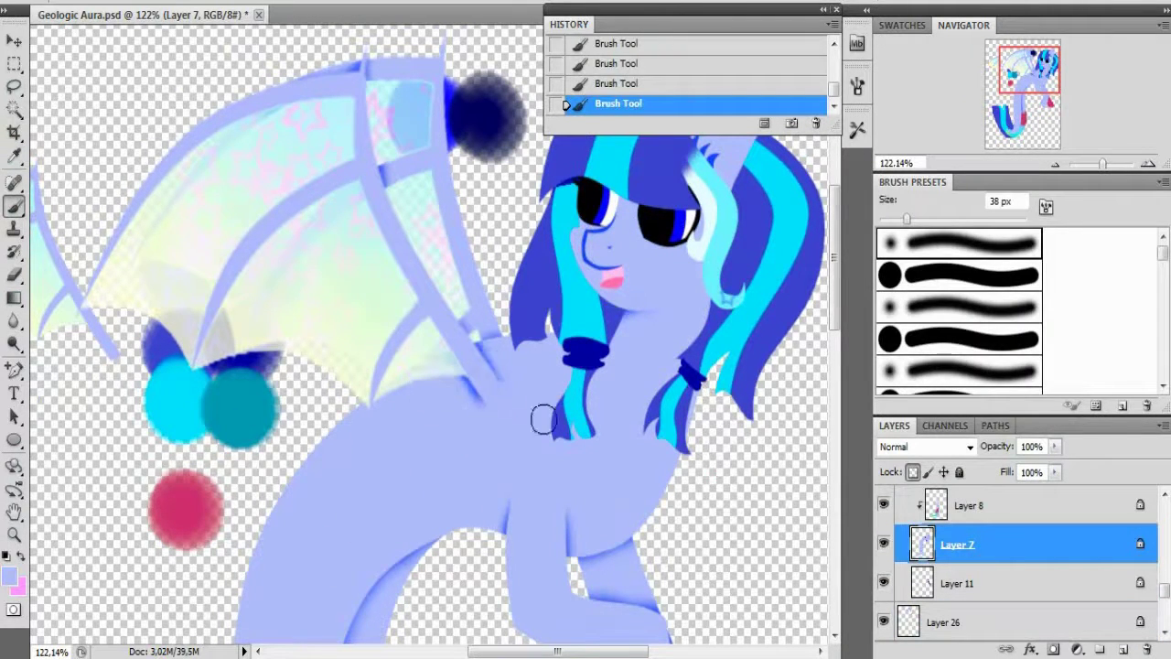
# - Hide the wing layers, hair layers and body group to expose the sketch around the pony's head and neck
pyautogui.moveTo(1087, 165)
pyautogui.mouseDown()
pyautogui.moveTo(1098, 165)
pyautogui.moveTo(1081, 165)
pyautogui.mouseUp()
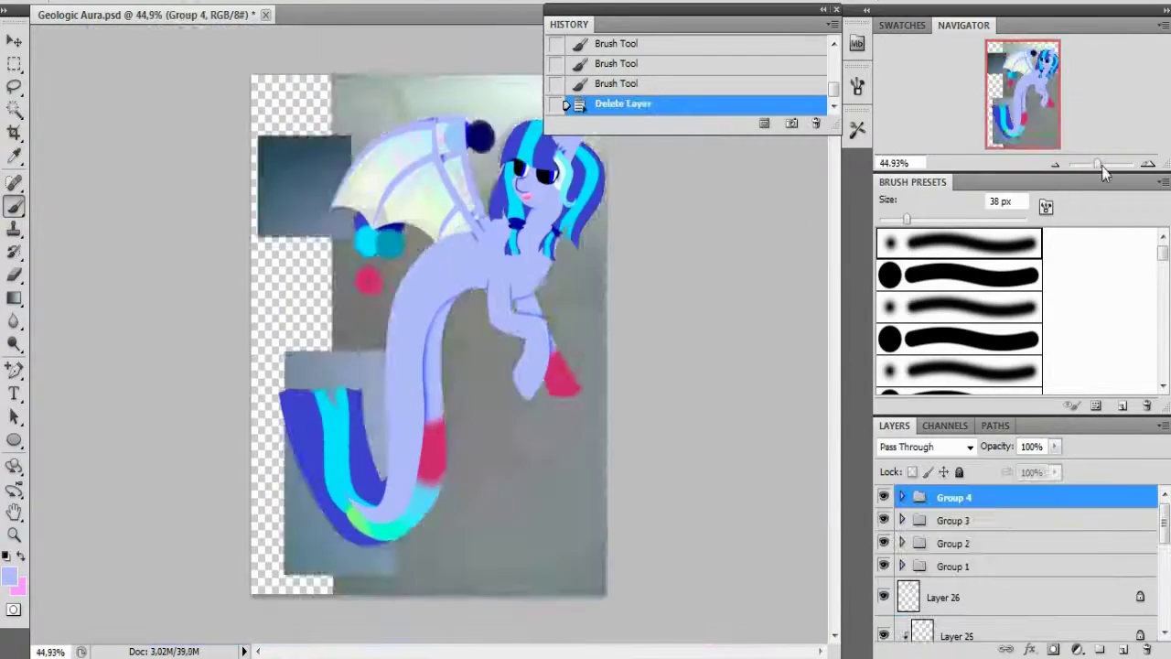
pyautogui.moveTo(1102, 170)
pyautogui.mouseDown()
pyautogui.moveTo(1134, 166)
pyautogui.moveTo(1105, 167)
pyautogui.mouseUp()
pyautogui.scroll(-2, 1007, 548)
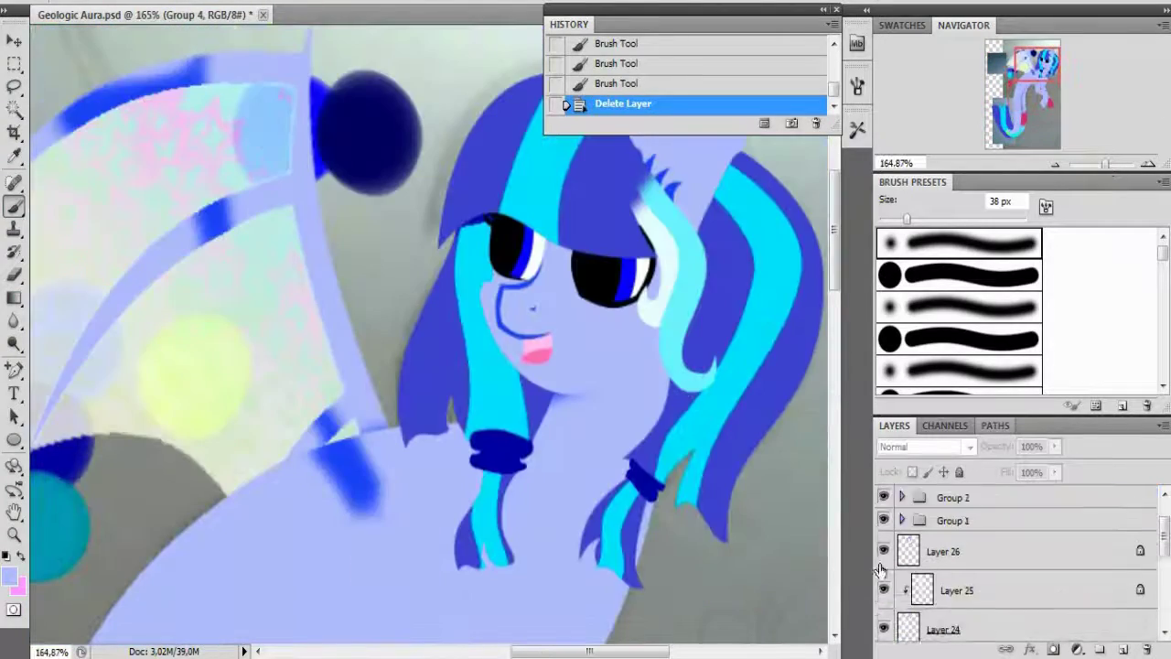
pyautogui.click(883, 508)
pyautogui.click(883, 506)
pyautogui.click(14, 370)
pyautogui.scroll(3, 1006, 549)
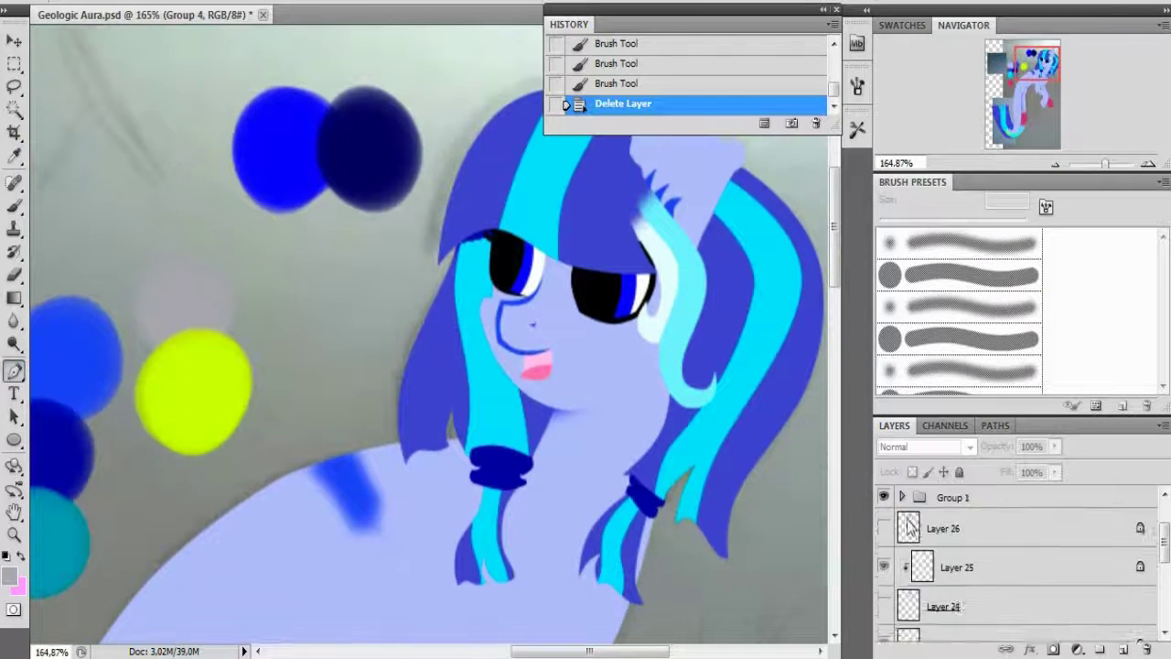
pyautogui.click(883, 542)
pyautogui.click(884, 520)
pyautogui.scroll(-3, 915, 586)
pyautogui.click(883, 617)
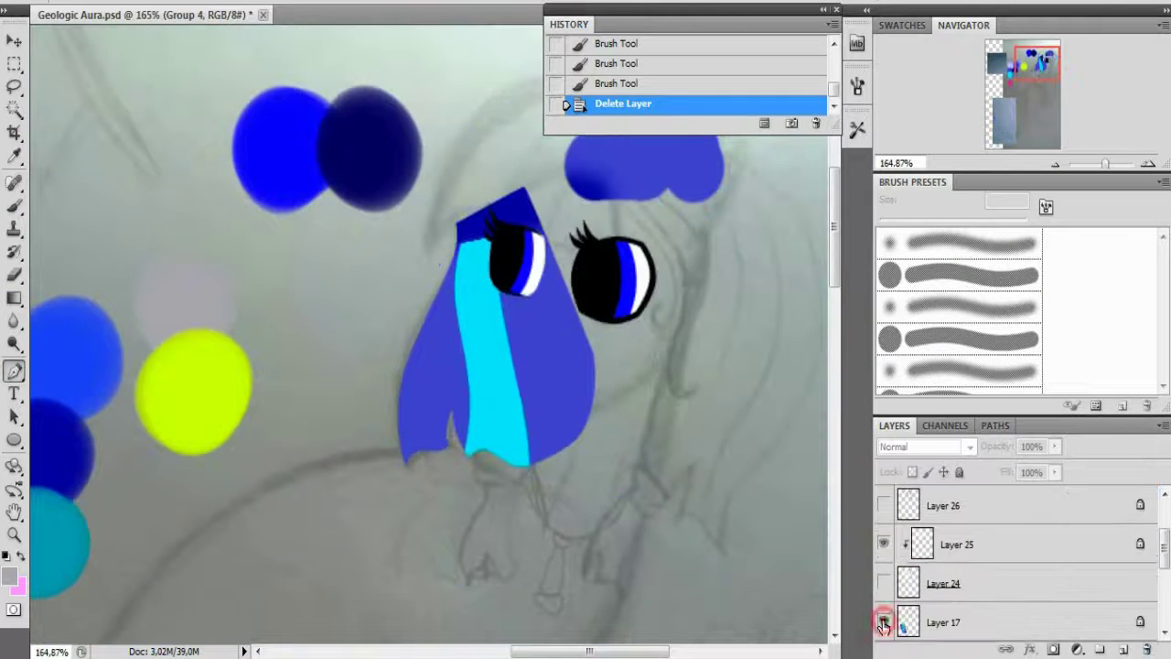
pyautogui.scroll(-1, 885, 631)
pyautogui.click(883, 637)
# - Show Group 1 and fill the notch where the back meets the neck on Layer 7 with a hard round lavender brush
pyautogui.scroll(3, 1007, 640)
pyautogui.click(952, 565)
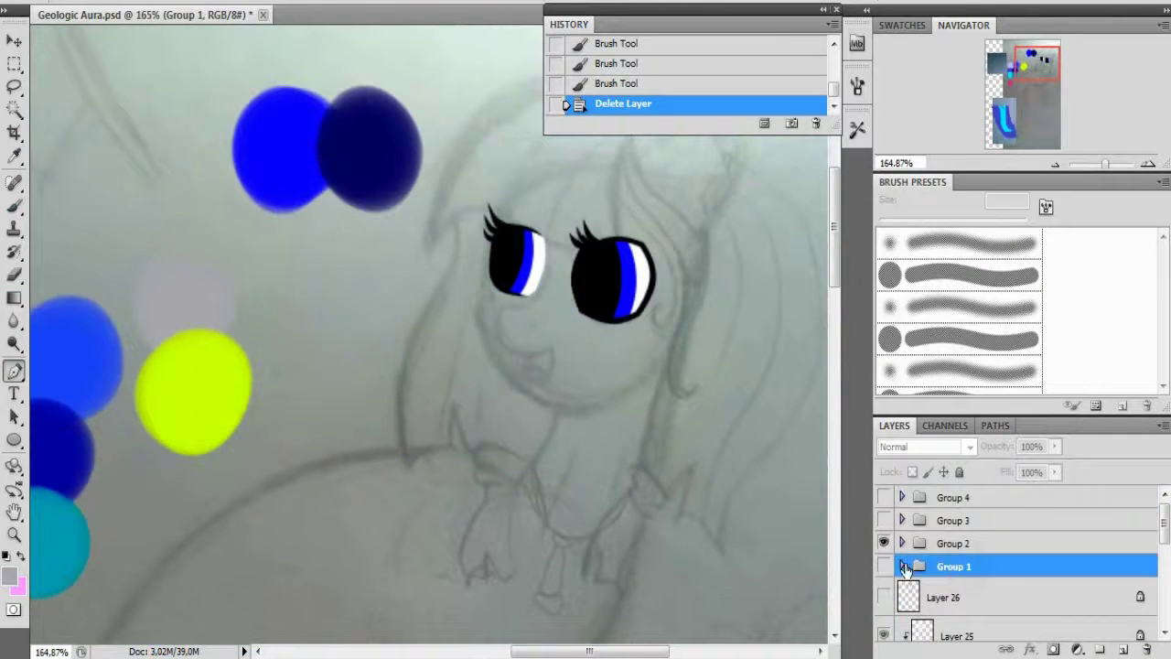
pyautogui.click(901, 565)
pyautogui.click(883, 543)
pyautogui.click(958, 548)
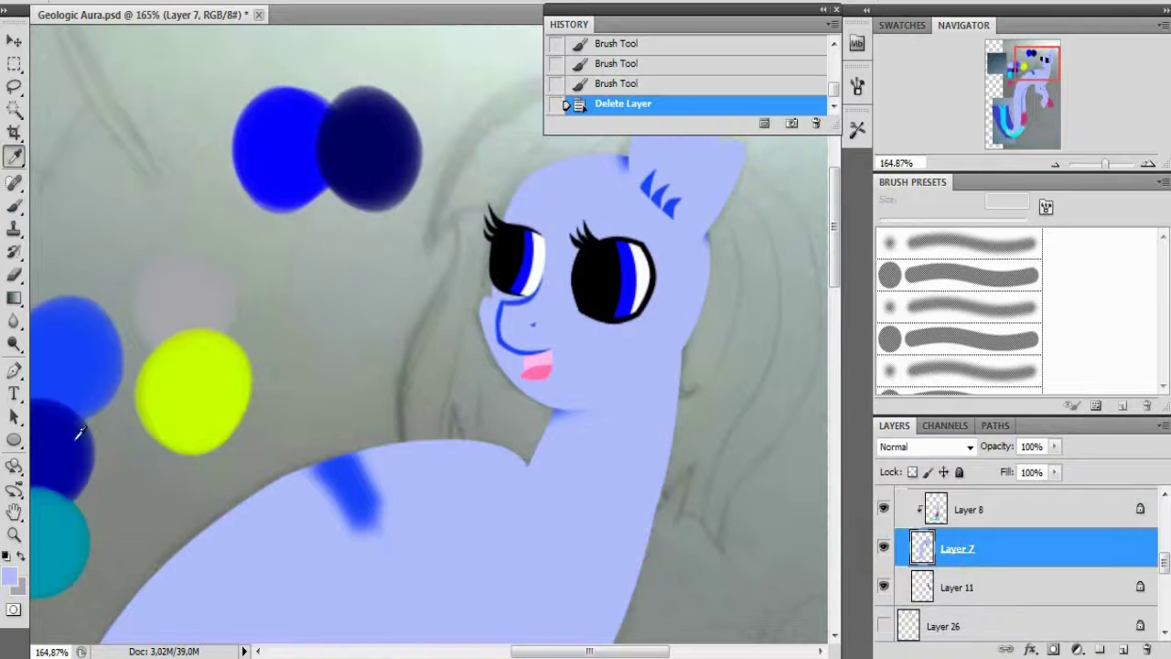
pyautogui.press('b')
pyautogui.rightClick(465, 408)
pyautogui.moveTo(503, 462); pyautogui.dragTo(535, 450)
pyautogui.click(471, 462)
pyautogui.rightClick(14, 206)
pyautogui.click(55, 193)
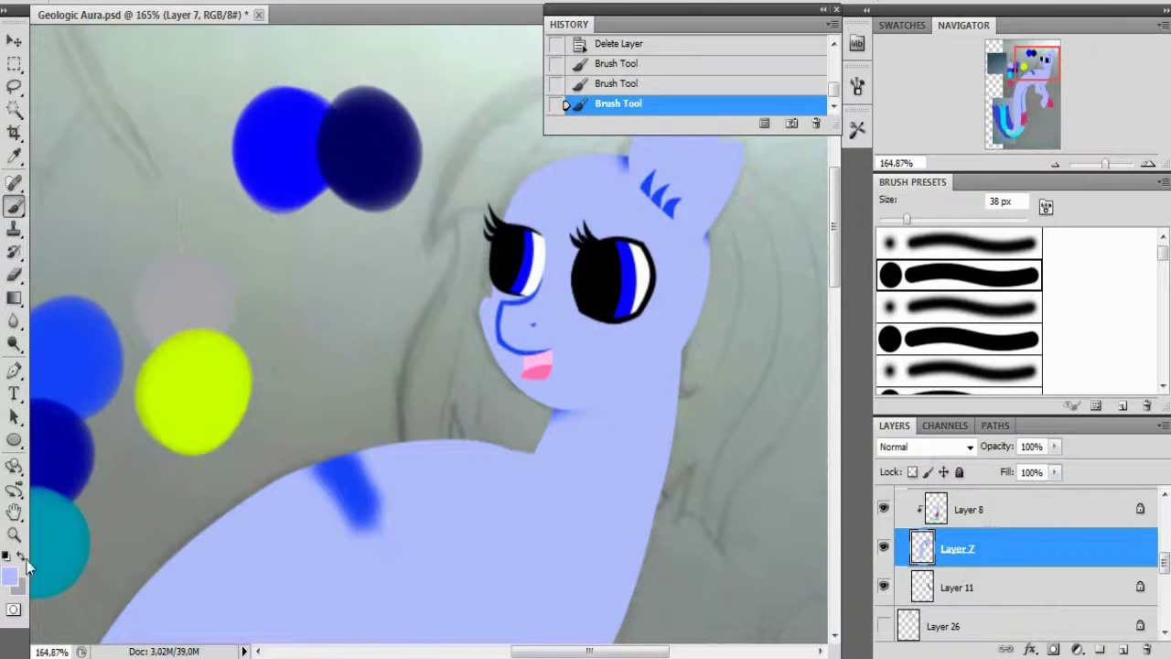
# - Hide Layer 7, add a new layer above Layer 8, and outline the sketched necklace cord with the Pen tool
pyautogui.click(883, 548)
pyautogui.scroll(1, 979, 554)
pyautogui.click(979, 554)
pyautogui.click(1122, 648)
pyautogui.moveTo(1105, 164); pyautogui.dragTo(1112, 164)
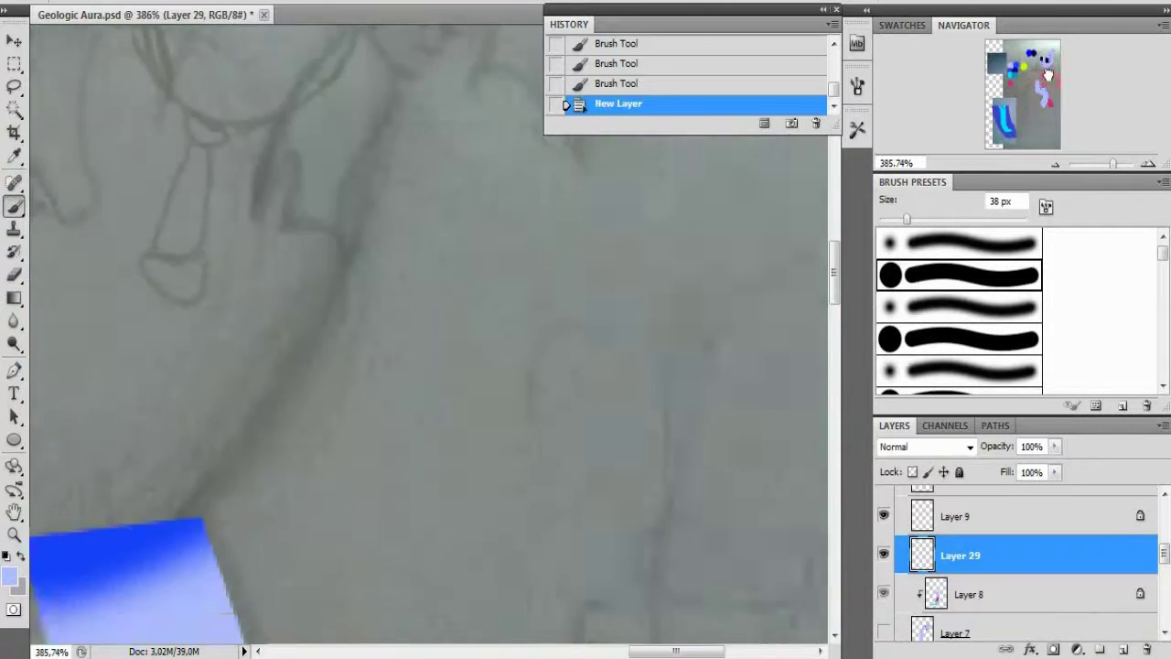
pyautogui.moveTo(1048, 75); pyautogui.dragTo(1044, 68)
pyautogui.press('p')
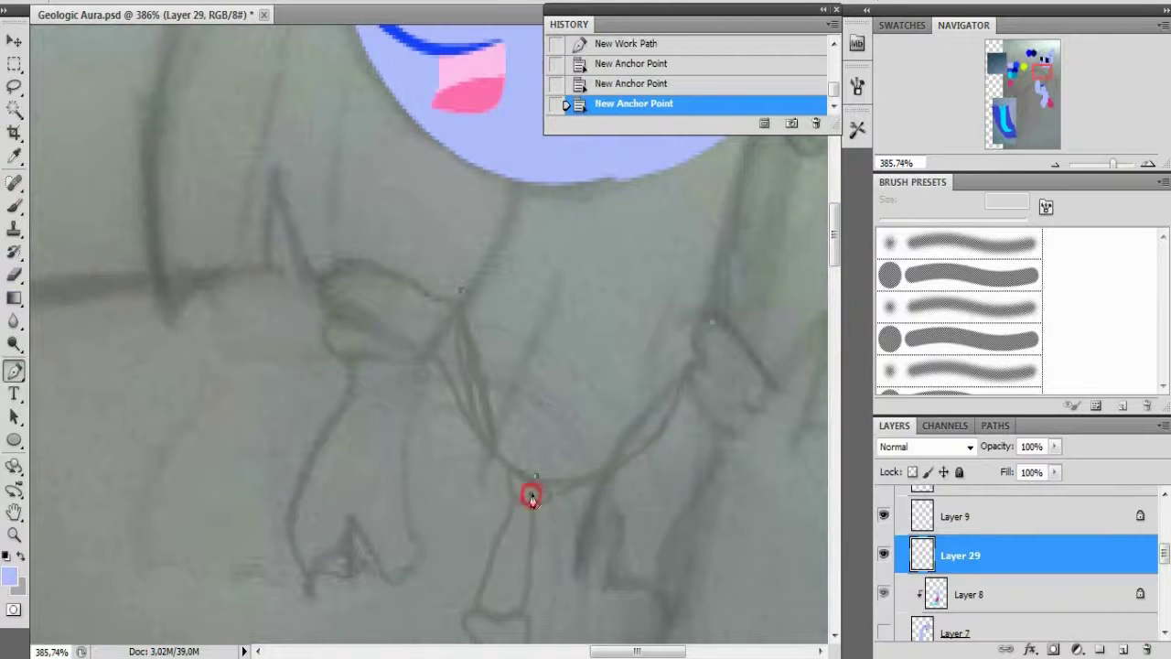
pyautogui.click(532, 496)
# - Add anchor points to the necklace path and bend its edges to follow the sketched cord
pyautogui.rightClick(14, 370)
pyautogui.click(91, 408)
pyautogui.click(462, 395)
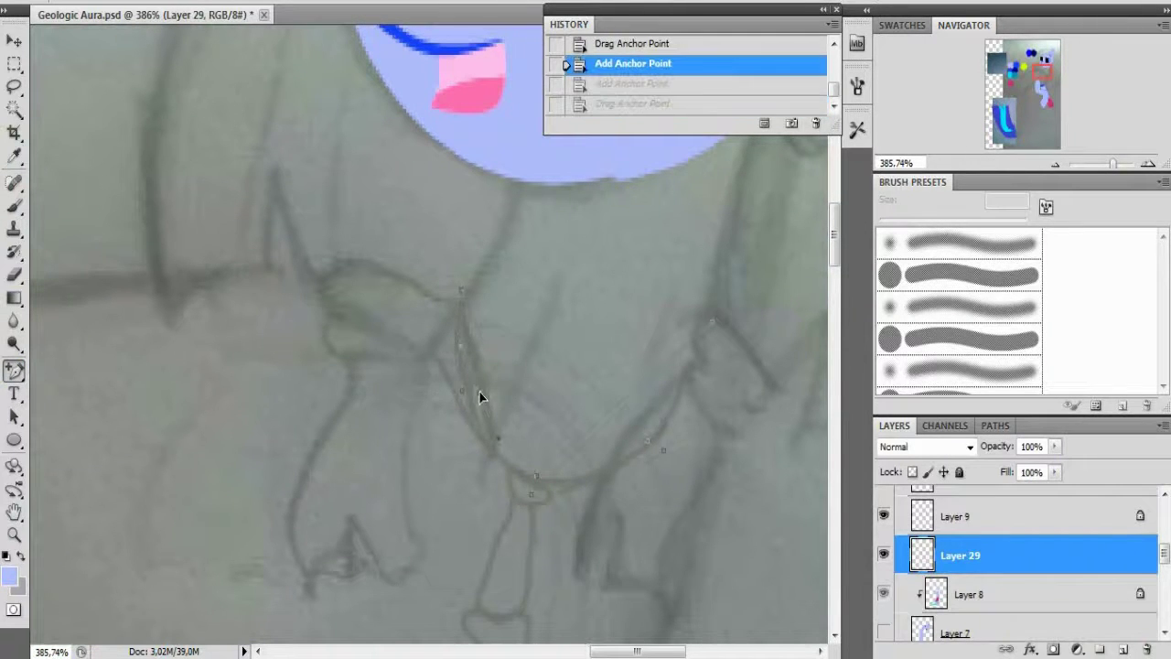
pyautogui.moveTo(479, 391); pyautogui.dragTo(498, 439)
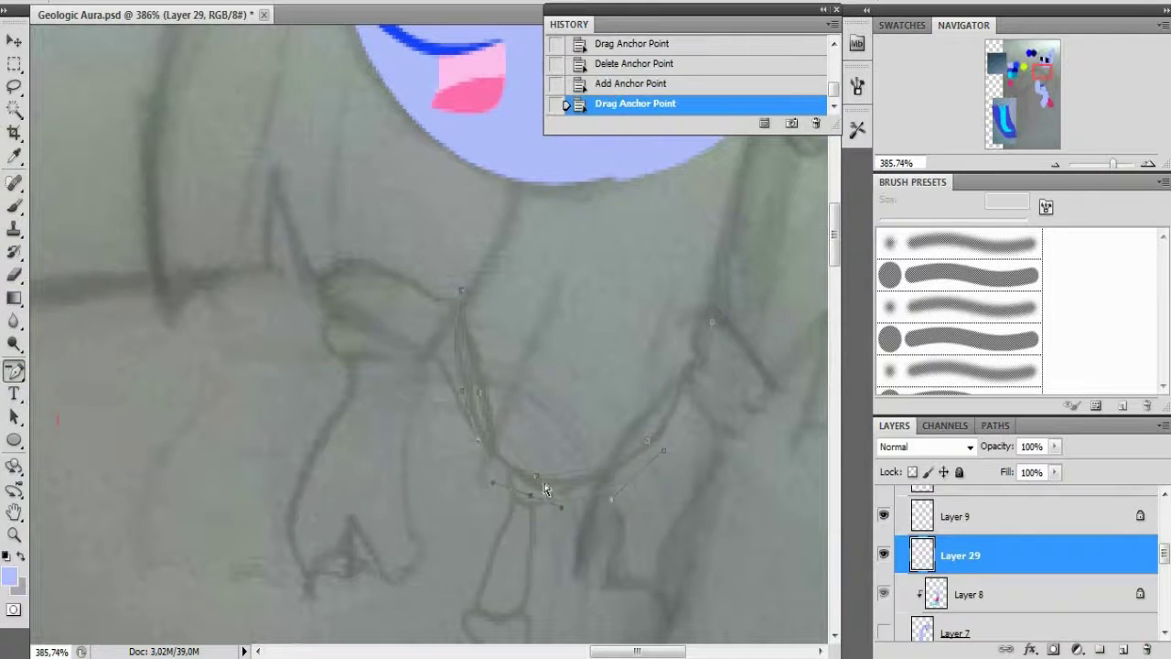
# - Clip Layer 29 to the body's Layer 7 and extend the necklace path's ends past the neck edges
pyautogui.keyDown('alt'); pyautogui.click(898, 574); pyautogui.keyUp('alt')
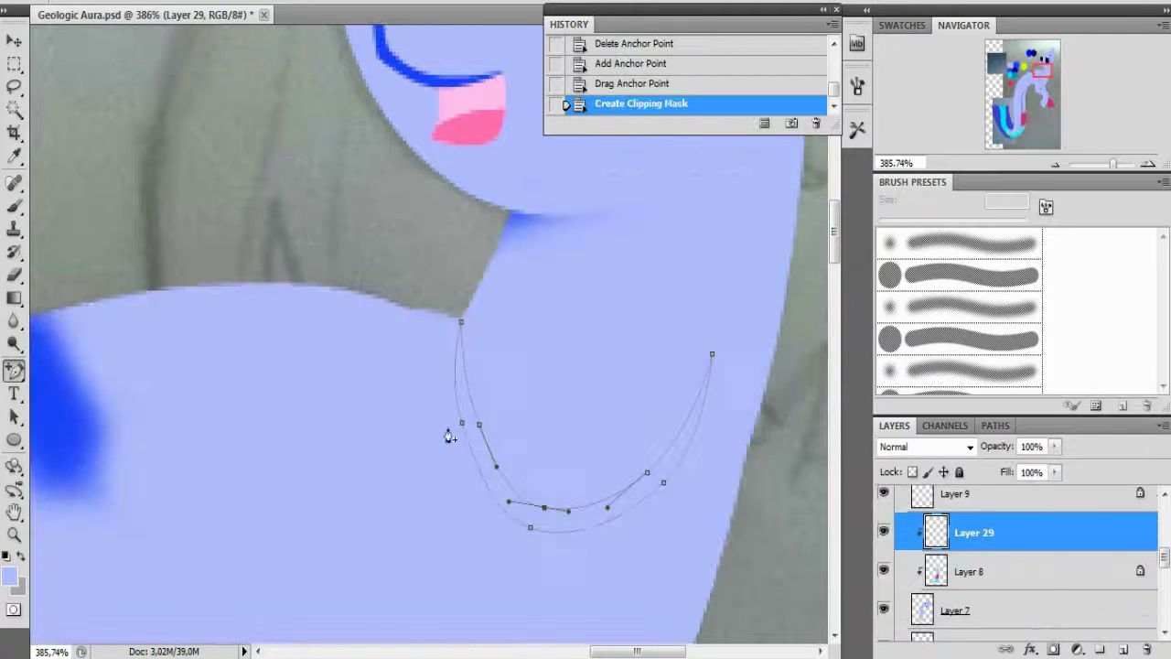
pyautogui.rightClick(14, 371)
pyautogui.click(83, 332)
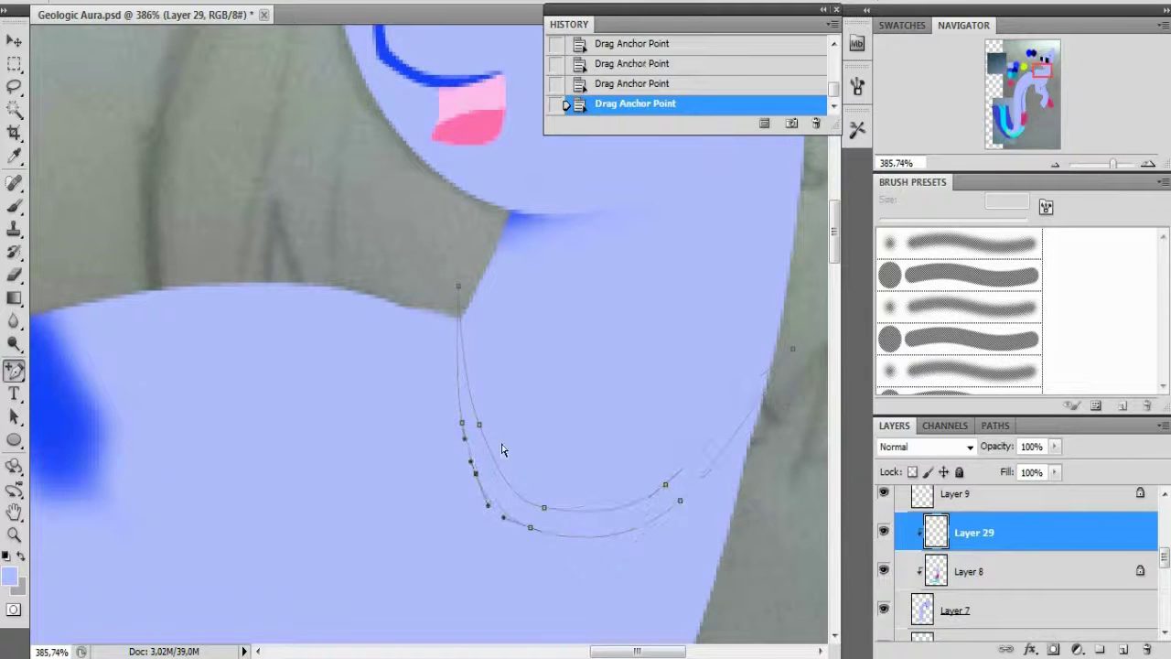
# - Turn the necklace path into a selection, fill the cord with gray on Layer 29, and clear the selection
pyautogui.rightClick(357, 550)
pyautogui.click(402, 421)
pyautogui.press('Return')
pyautogui.hotkey('ctrl', 'shift', 'i')
pyautogui.press('b')
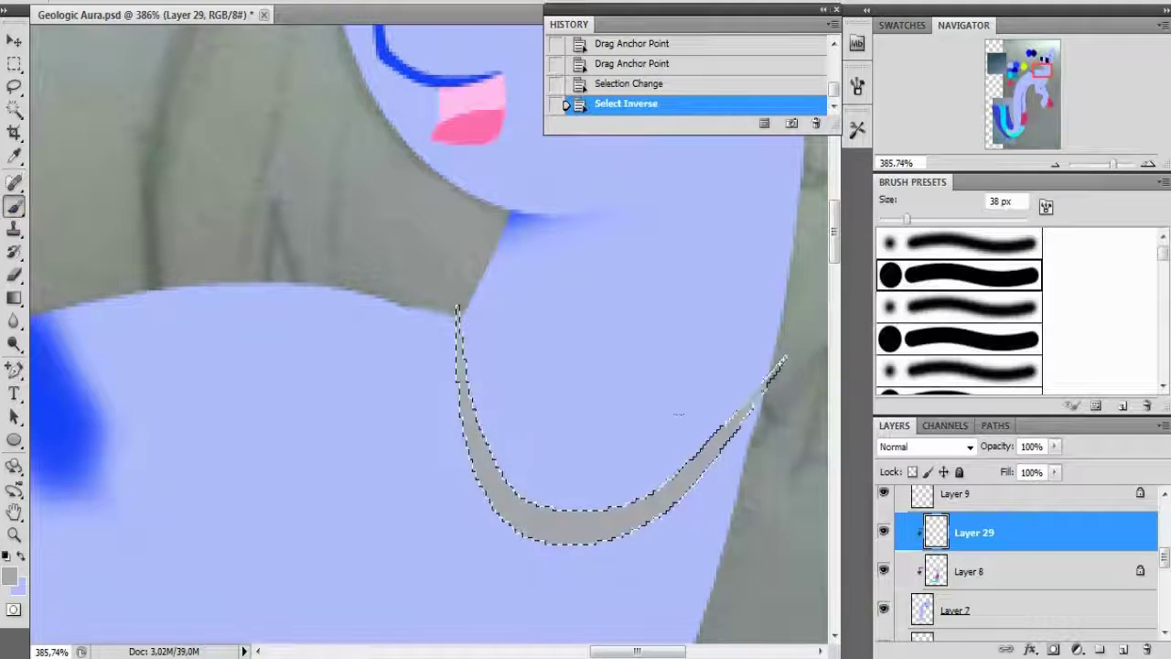
pyautogui.hotkey('ctrl', 'd')
pyautogui.click(882, 609)
pyautogui.click(883, 610)
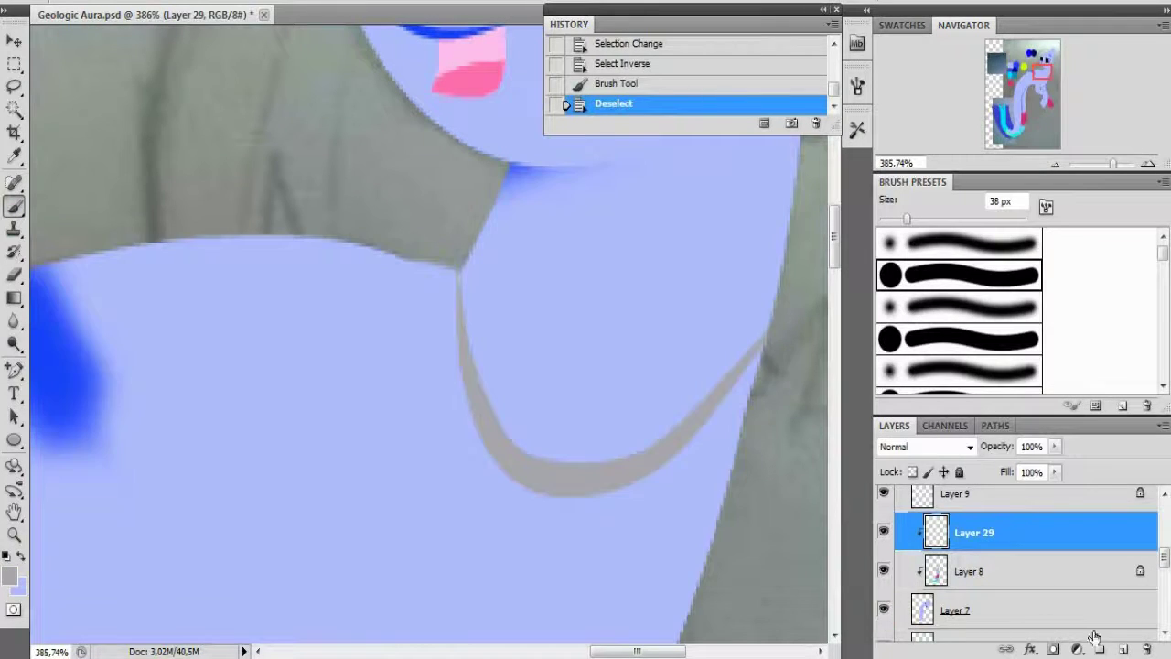
# - Erase the gray necklace cord from Layer 29 with a smaller Eraser
pyautogui.press('[')
pyautogui.press('[')
pyautogui.press('[')
pyautogui.press('[')
pyautogui.press('[')
pyautogui.press('[')
pyautogui.press('[')
pyautogui.press('[')
pyautogui.press('[')
pyautogui.rightClick(488, 322)
pyautogui.press('e')
pyautogui.moveTo(462, 329); pyautogui.dragTo(759, 394)
# - Trace the necklace cord as a single curved pen path from the neck notch to the chest's far edge
pyautogui.click(883, 610)
pyautogui.press('p')
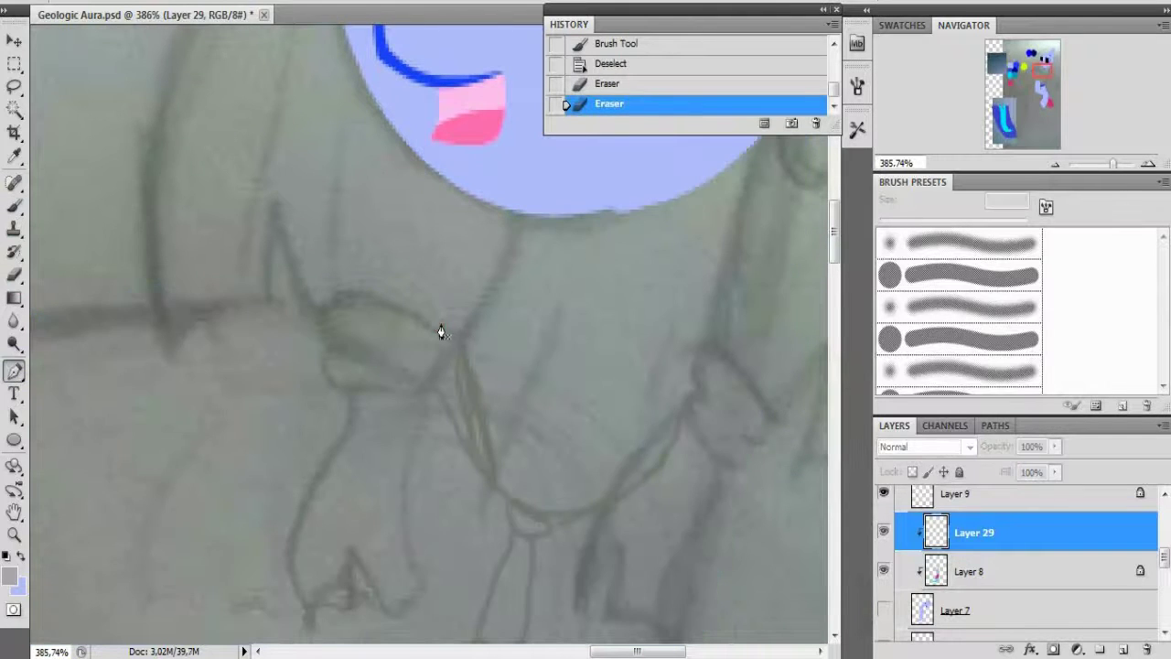
pyautogui.click(334, 322)
pyautogui.moveTo(522, 405); pyautogui.dragTo(722, 274)
pyautogui.click(883, 609)
pyautogui.moveTo(523, 406); pyautogui.dragTo(564, 391)
# - Try to stroke the necklace path with the gray foreground color
pyautogui.rightClick(195, 427)
pyautogui.click(248, 491)
pyautogui.hotkey('ctrl', 'z')
# - Stroke the necklace path on Layer 29 in black with a 2 px hard round brush and delete the path
pyautogui.click(9, 574)
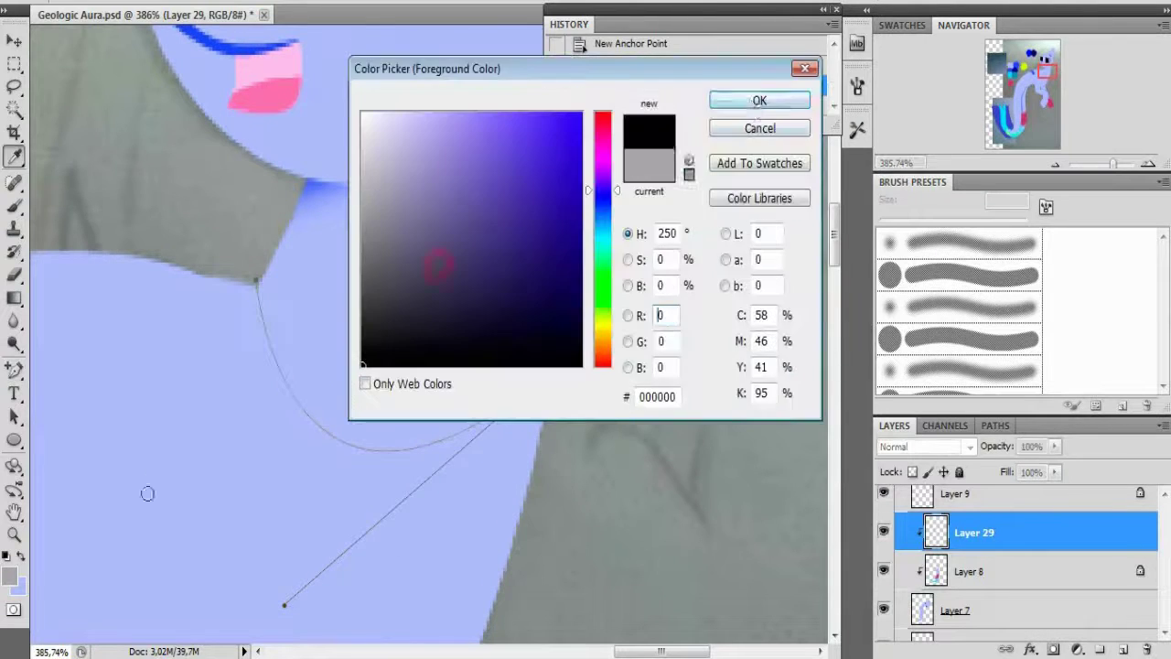
pyautogui.click(758, 99)
pyautogui.rightClick(479, 299)
pyautogui.press('Escape')
pyautogui.press('b')
pyautogui.rightClick(236, 300)
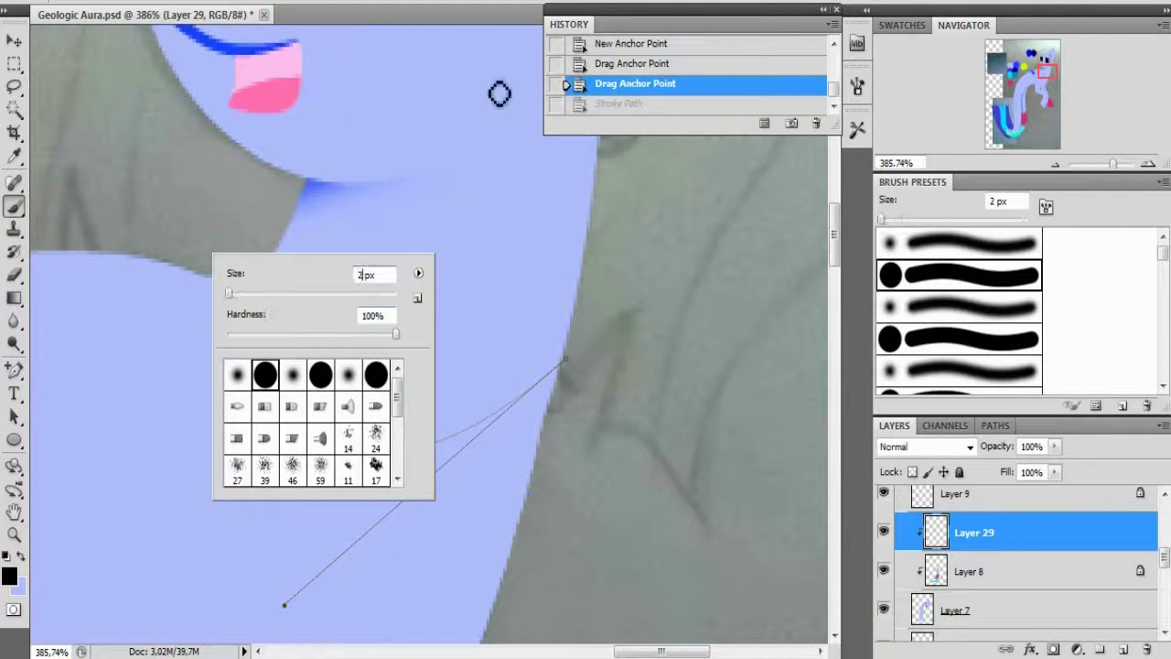
pyautogui.press('Escape')
pyautogui.press('p')
pyautogui.rightClick(70, 367)
pyautogui.click(101, 505)
pyautogui.click(685, 191)
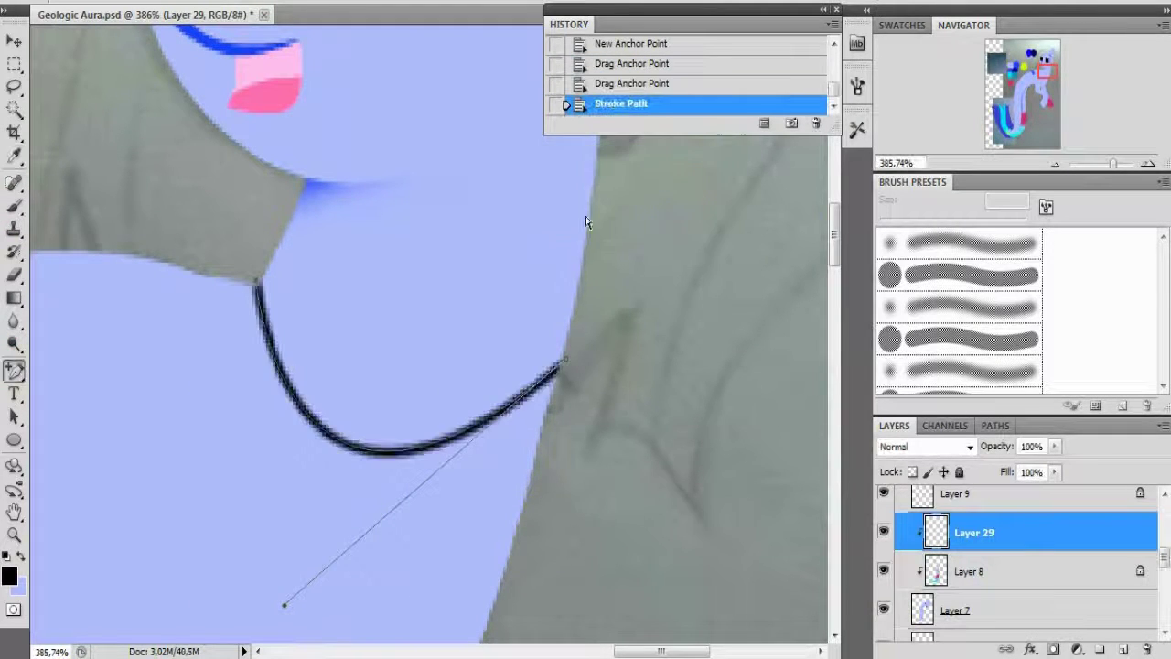
pyautogui.press('Delete')
# - Add a new layer above Layer 8 and hide Layer 7 to expose the pendant sketch
pyautogui.scroll(-3, 420, 366)
pyautogui.rightClick(156, 229)
pyautogui.press('Escape')
pyautogui.press('b')
pyautogui.rightClick(337, 258)
pyautogui.press('Escape')
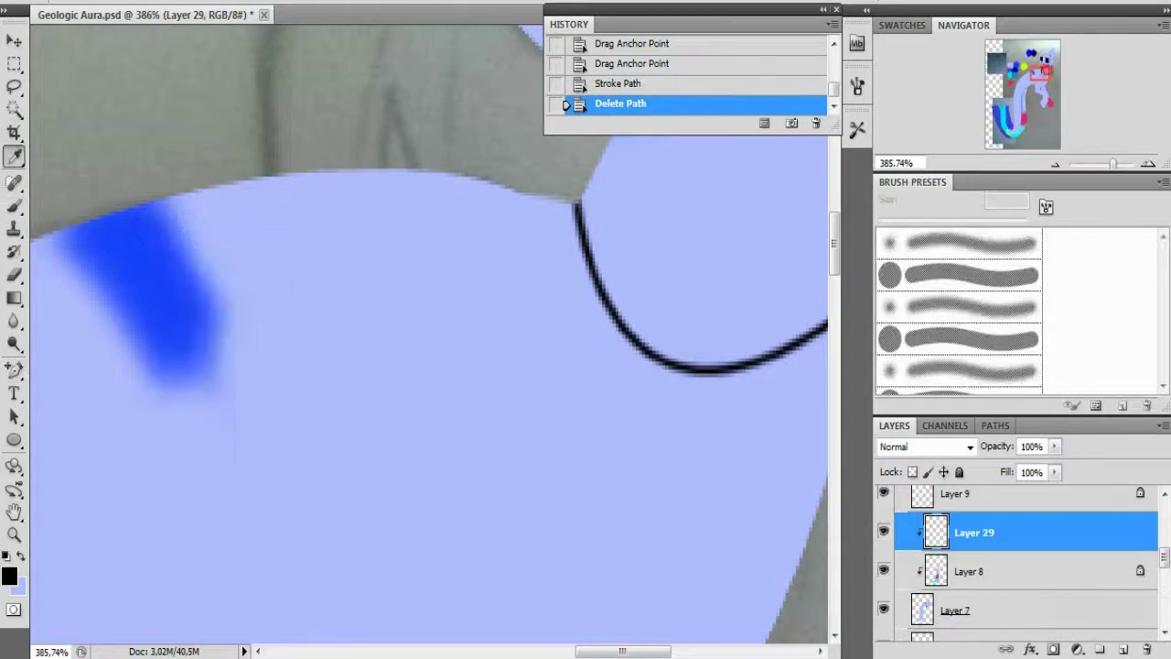
pyautogui.moveTo(1035, 77); pyautogui.dragTo(1043, 69)
pyautogui.hotkey('ctrl', 'shift', 'alt', 'n')
pyautogui.click(883, 603)
# - Trace the pendant's small upper cap from the sketch as a closed pen path
pyautogui.rightClick(14, 371)
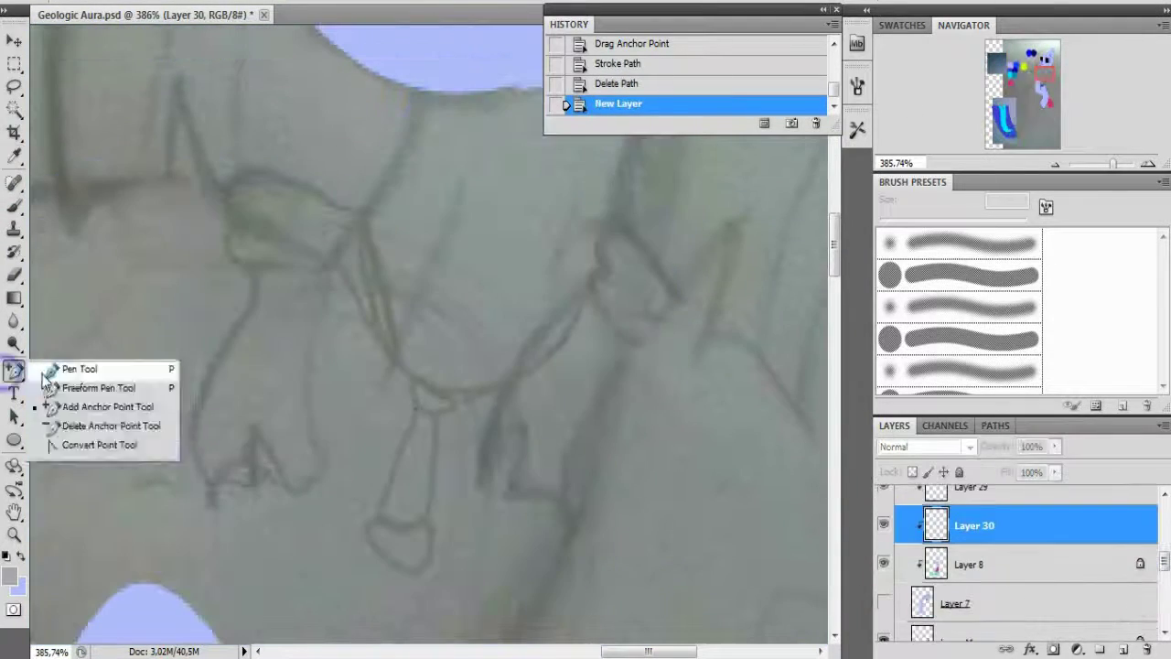
pyautogui.click(41, 369)
pyautogui.click(414, 403)
pyautogui.click(418, 388)
pyautogui.click(414, 403)
pyautogui.scroll(-1, 379, 478)
pyautogui.scroll(-1, 394, 484)
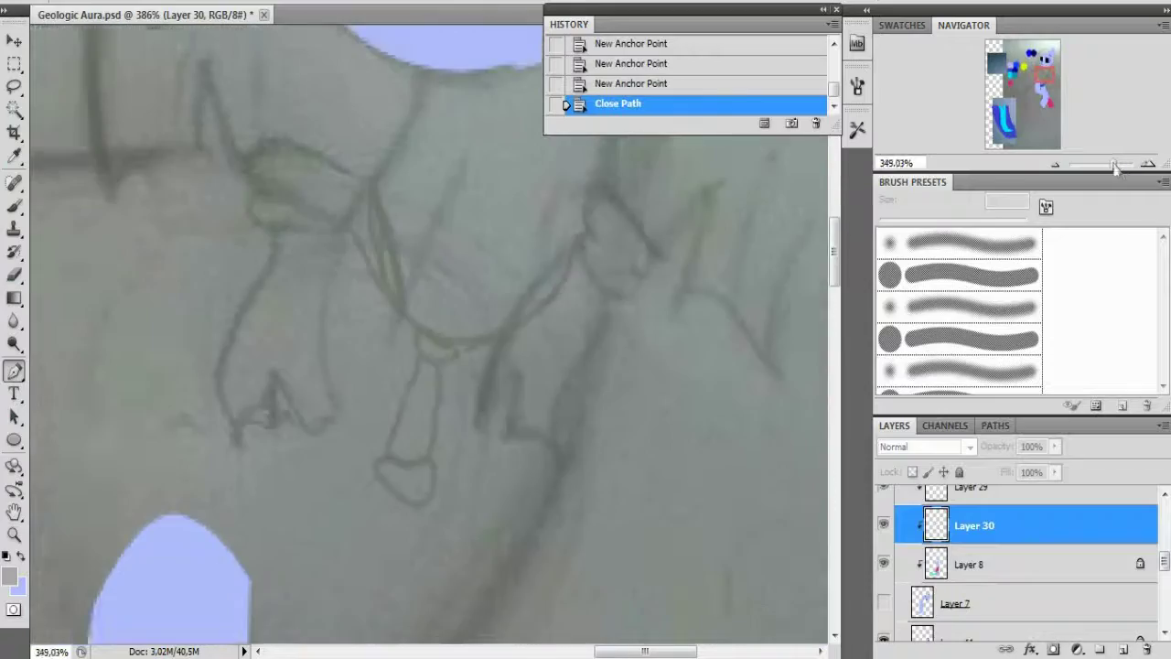
# - Convert the cap path to a selection, paint it gray on Layer 30, and show Layer 7 again
pyautogui.rightClick(437, 346)
pyautogui.click(485, 410)
pyautogui.press('Return')
pyautogui.hotkey('ctrl', 'shift', 'i')
pyautogui.press('b')
pyautogui.rightClick(433, 347)
pyautogui.click(883, 602)
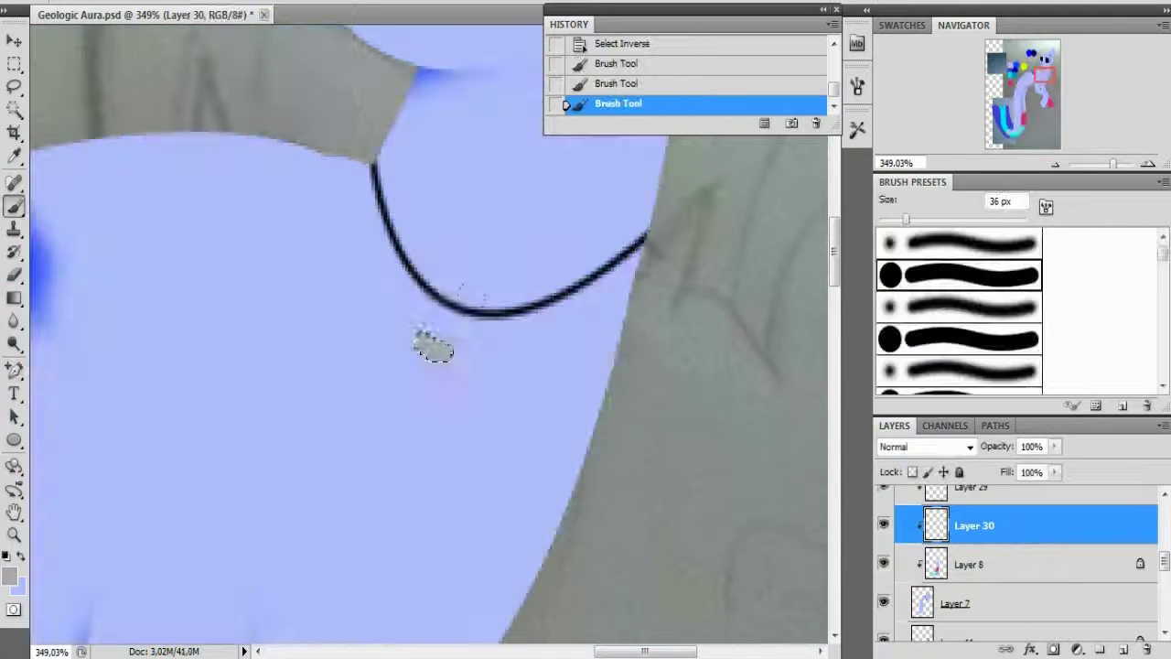
# - Move and rotate the gray cap to hang from the cord's lowest point, and paste a copy below it
pyautogui.press('v')
pyautogui.moveTo(409, 280); pyautogui.dragTo(426, 254)
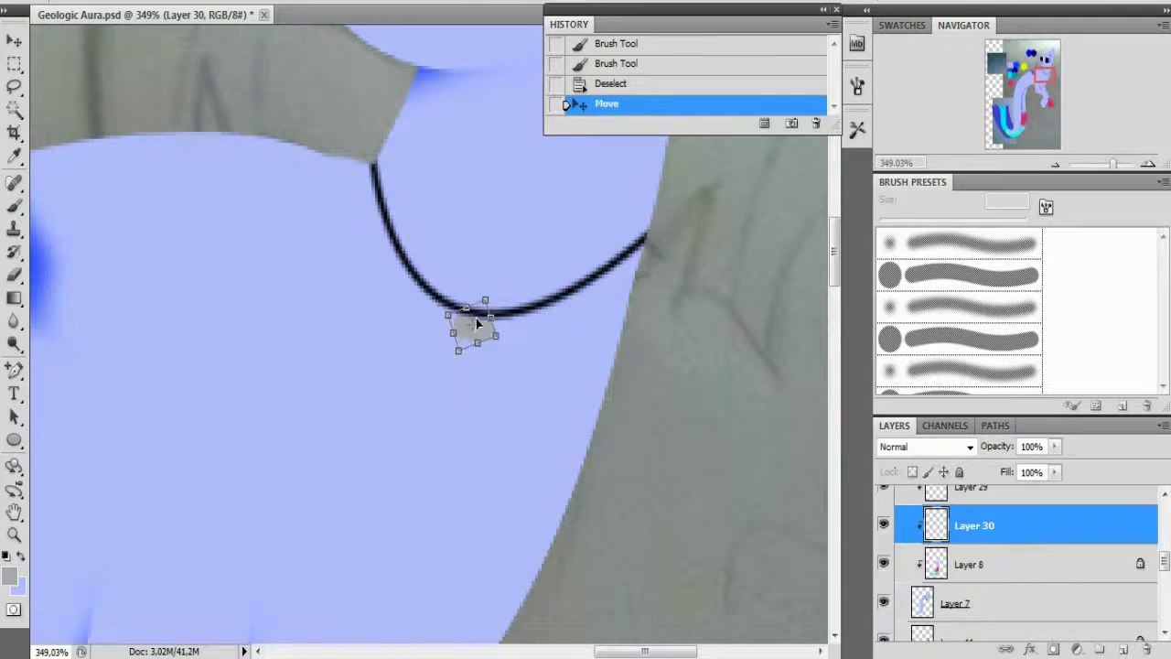
pyautogui.click(13, 41)
pyautogui.press('Return')
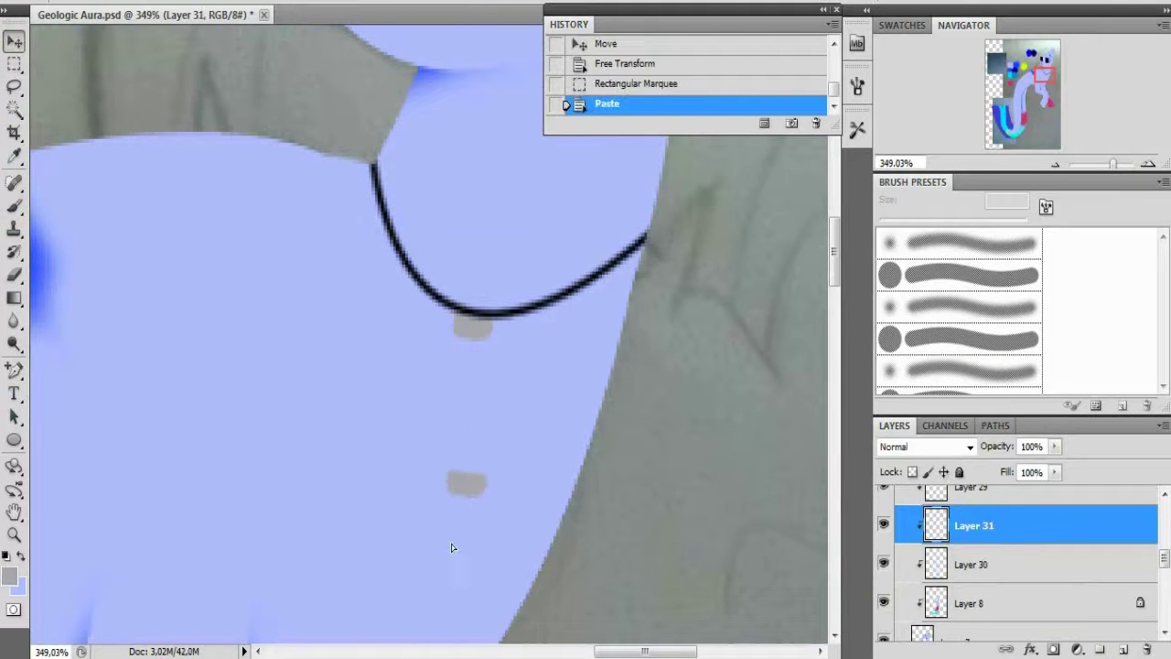
# - Draw a lime-green pendant body between the two gray caps on a new layer and place that layer beneath Layer 30
pyautogui.hotkey('ctrl', 'shift', 'alt', 'n')
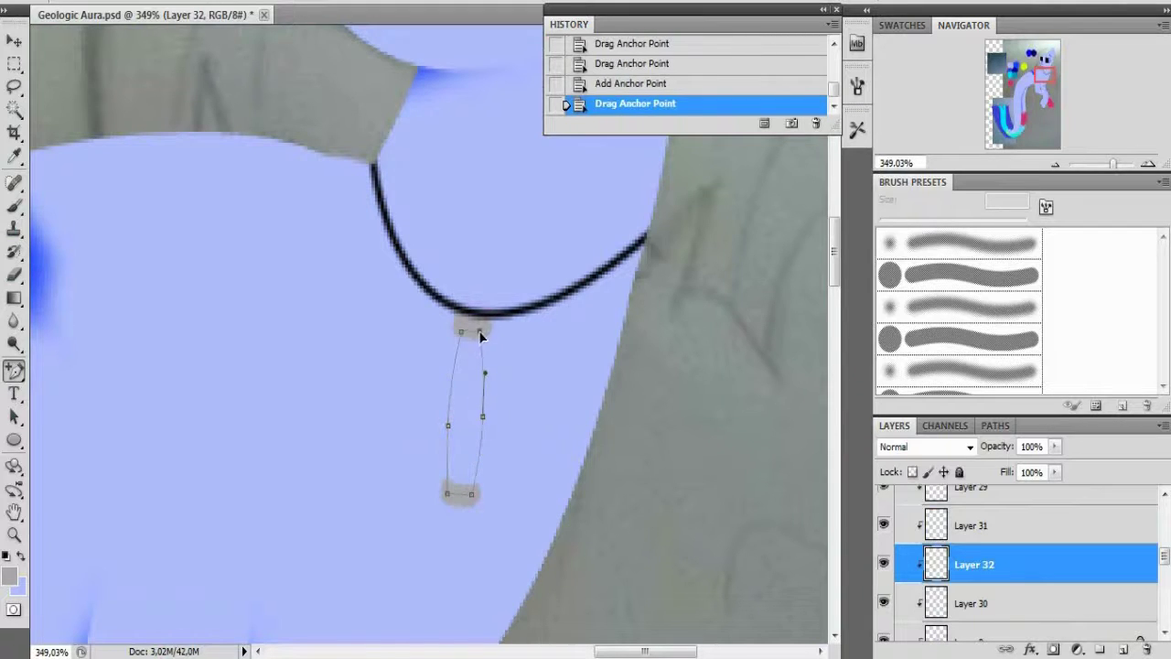
pyautogui.rightClick(482, 337)
pyautogui.click(517, 420)
pyautogui.press('Return')
pyautogui.hotkey('ctrl', 'shift', 'i')
pyautogui.press('i')
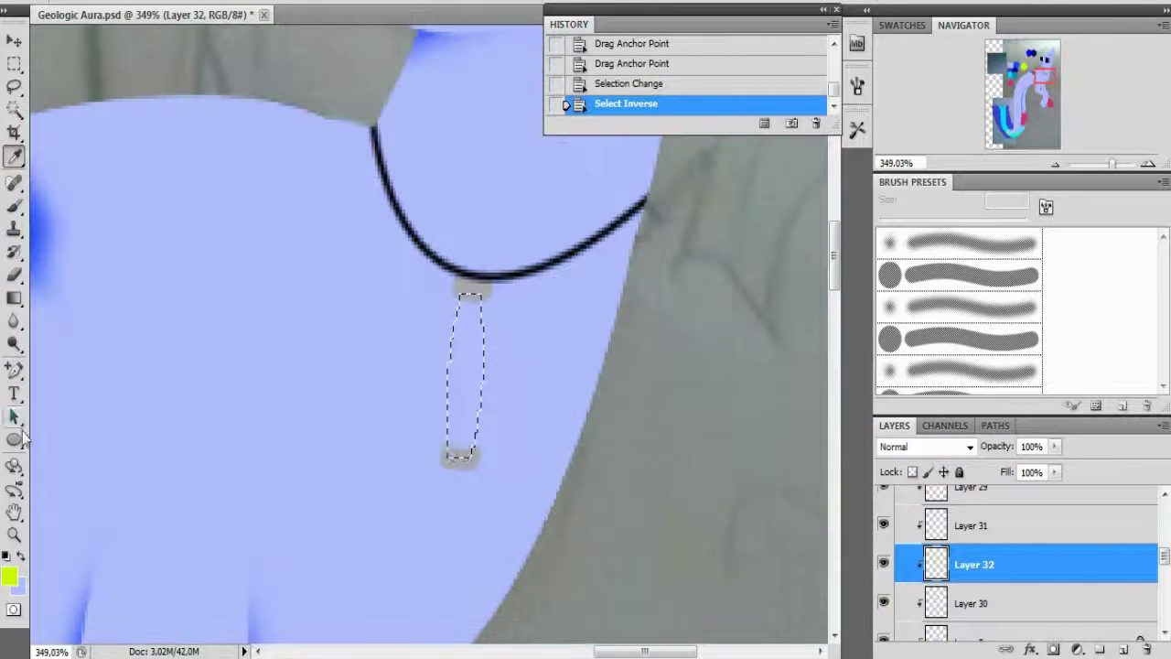
pyautogui.moveTo(933, 565); pyautogui.dragTo(994, 611)
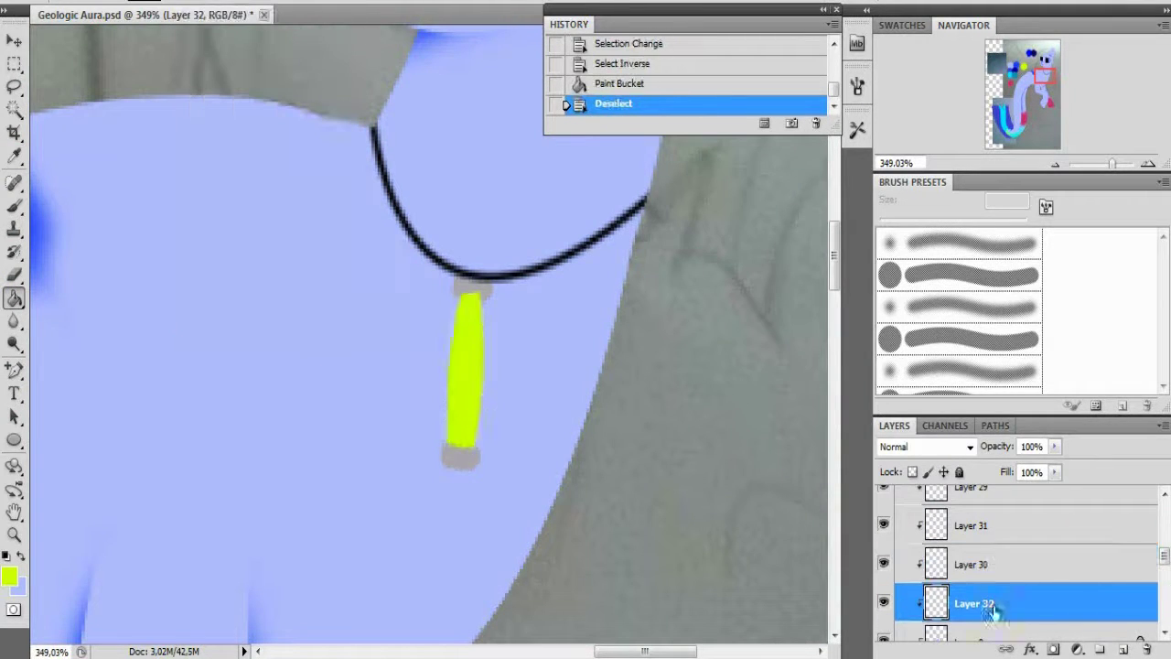
# - Add a 5 px pale yellow Stroke effect to the pendant body on Layer 32
pyautogui.doubleClick(1062, 607)
pyautogui.click(375, 360)
pyautogui.click(529, 228)
pyautogui.moveTo(416, 124); pyautogui.dragTo(400, 83)
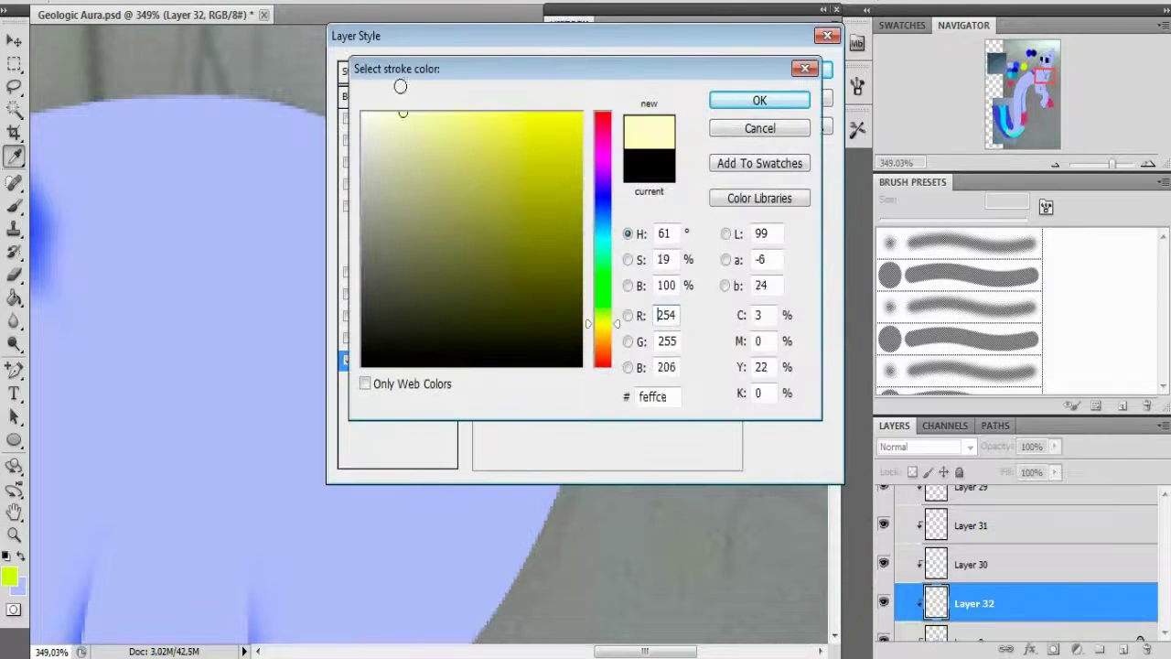
pyautogui.click(603, 317)
pyautogui.click(759, 100)
pyautogui.moveTo(616, 37)
pyautogui.mouseDown()
pyautogui.moveTo(567, 229)
pyautogui.moveTo(584, 217)
pyautogui.moveTo(578, 425)
pyautogui.moveTo(599, 493)
pyautogui.mouseUp()
pyautogui.write('5')
# - Try the Center position, Screen blend mode and Gradient fill type on the pendant's stroke
pyautogui.click(526, 581)
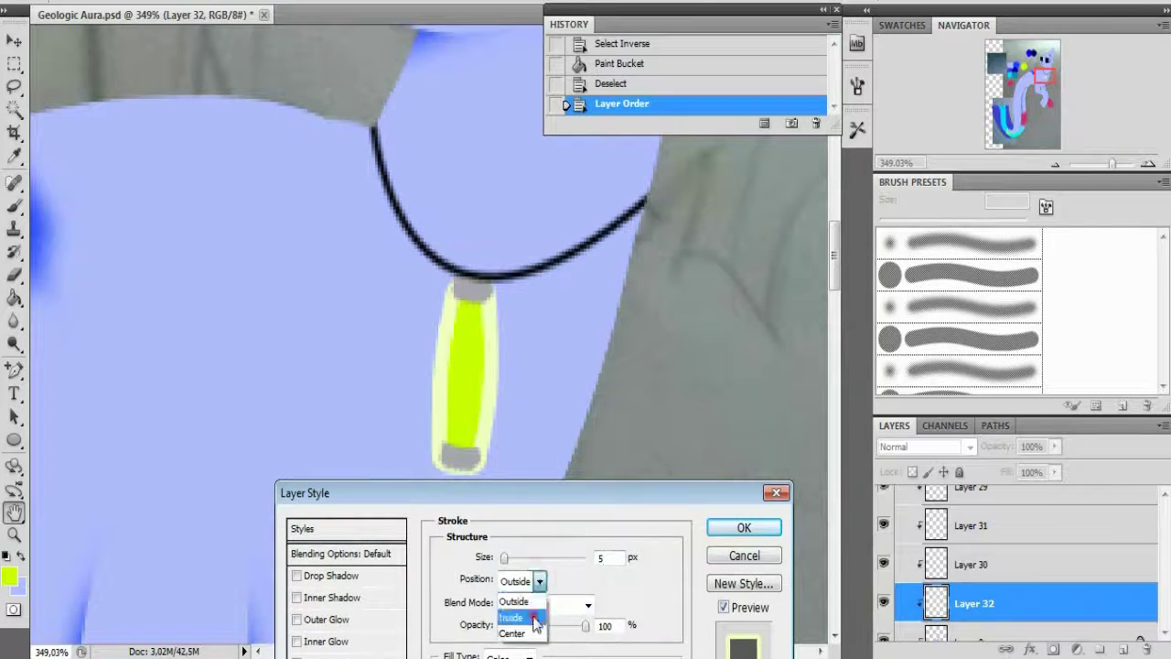
pyautogui.click(528, 615)
pyautogui.click(529, 609)
pyautogui.click(576, 569)
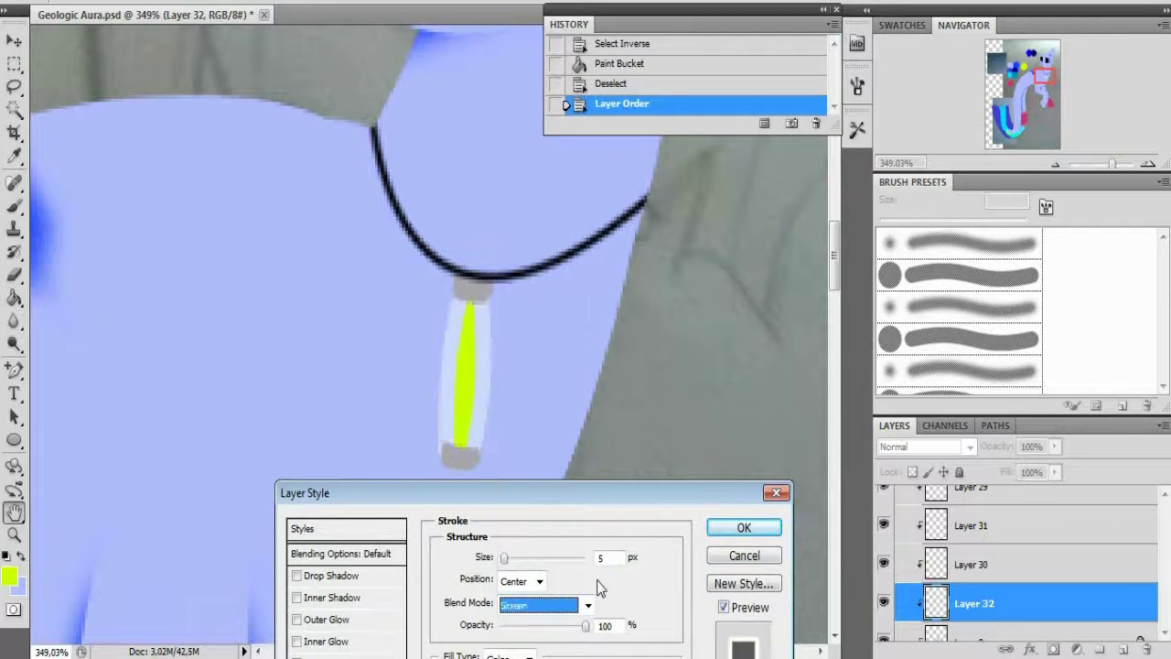
pyautogui.click(540, 604)
pyautogui.click(522, 88)
pyautogui.moveTo(440, 492); pyautogui.dragTo(753, 206)
pyautogui.click(823, 373)
pyautogui.click(817, 400)
pyautogui.click(842, 373)
pyautogui.click(816, 388)
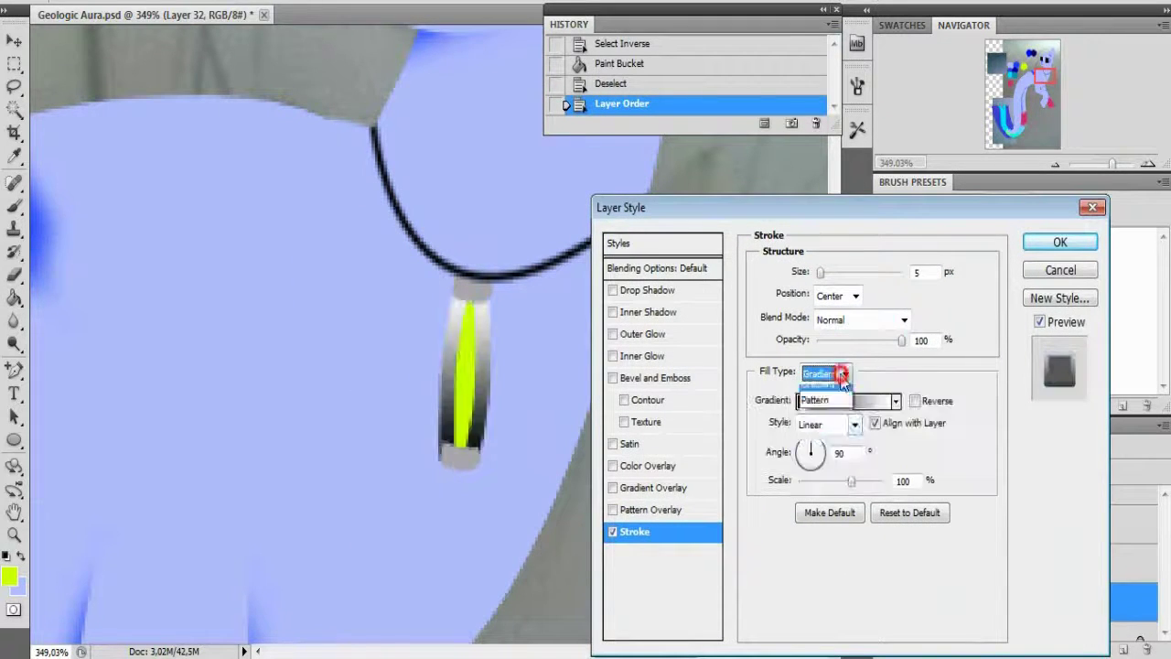
pyautogui.click(819, 376)
# - Set the pendant stroke's position to Outside and its opacity to 20%, and apply the layer style
pyautogui.click(837, 296)
pyautogui.click(828, 308)
pyautogui.moveTo(833, 340); pyautogui.dragTo(899, 364)
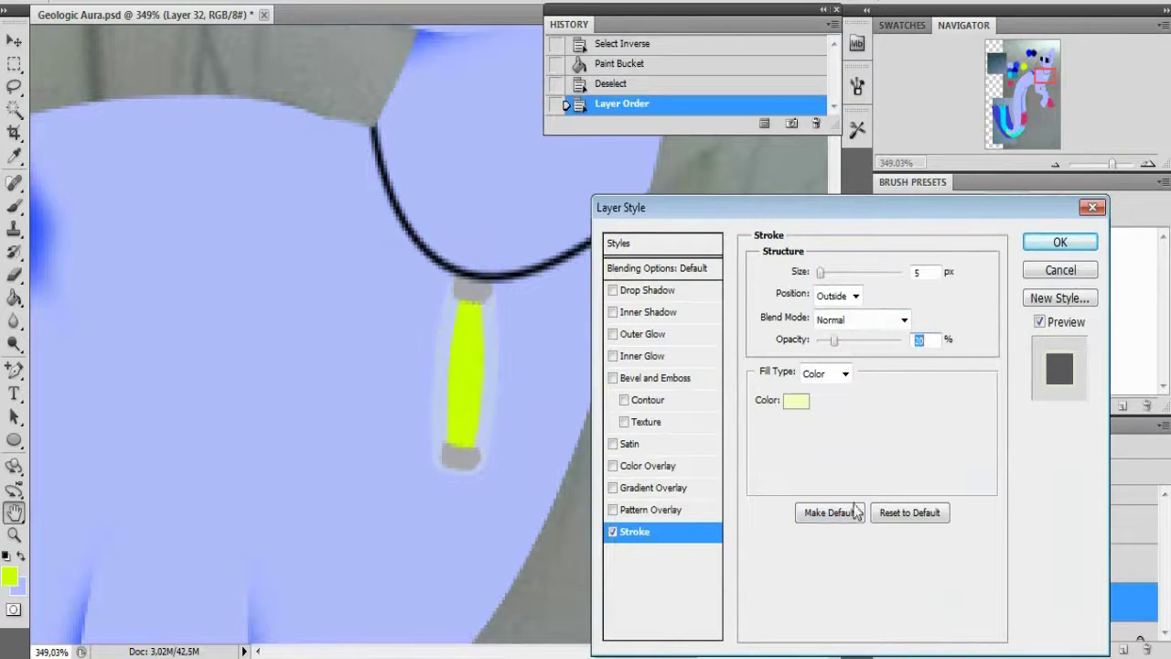
pyautogui.click(1061, 242)
# - Show the hidden hair, wing and remaining character layers and review the whole pony
pyautogui.scroll(5, 769, 374)
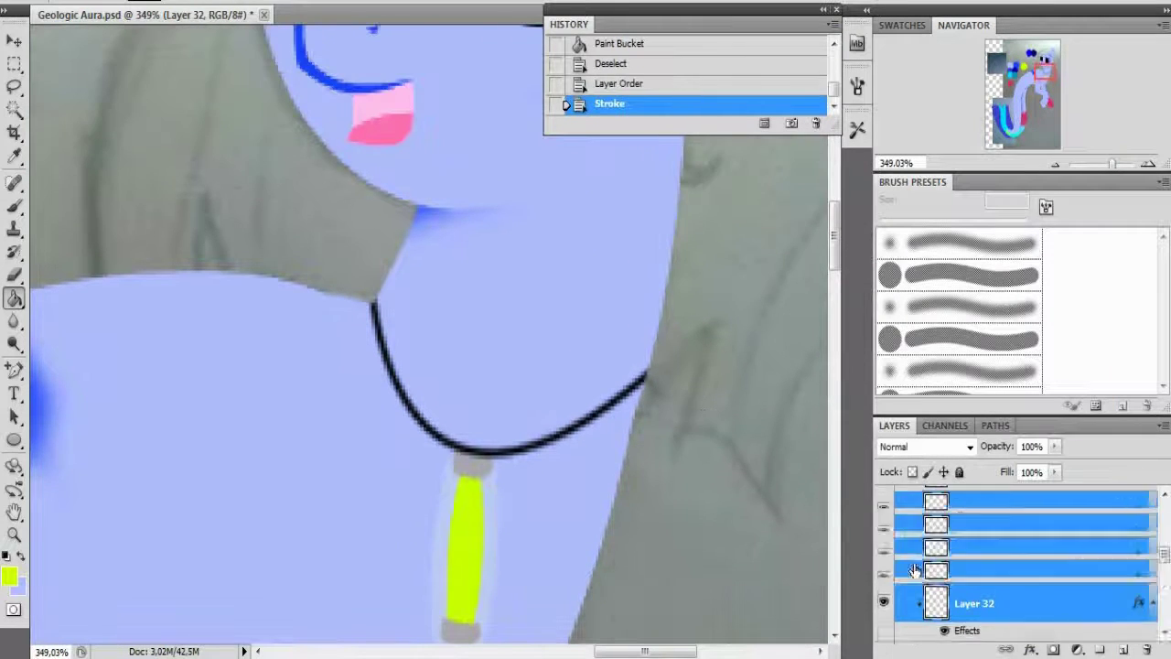
pyautogui.click(884, 497)
pyautogui.click(884, 498)
pyautogui.scroll(-5, 988, 549)
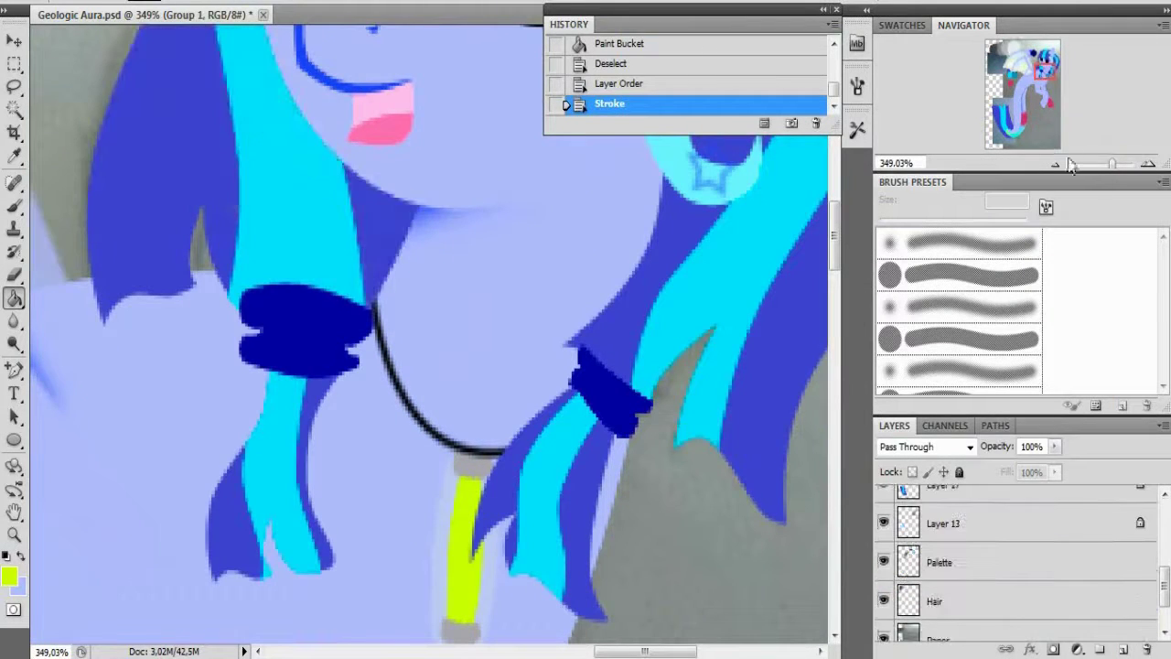
pyautogui.moveTo(1111, 163); pyautogui.dragTo(1100, 163)
pyautogui.moveTo(1022, 77)
pyautogui.mouseDown()
pyautogui.moveTo(1015, 106)
pyautogui.moveTo(1017, 85)
pyautogui.mouseUp()
pyautogui.scroll(5, 961, 567)
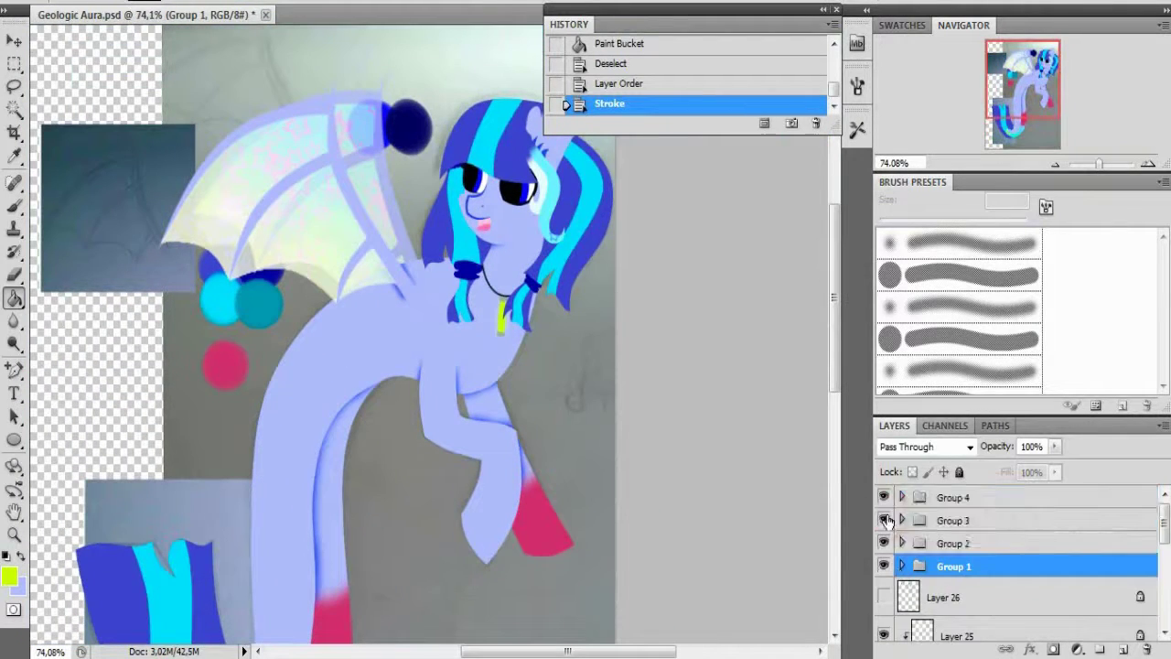
pyautogui.scroll(-3, 892, 610)
pyautogui.scroll(-3, 892, 610)
pyautogui.scroll(3, 915, 585)
pyautogui.scroll(-5, 987, 549)
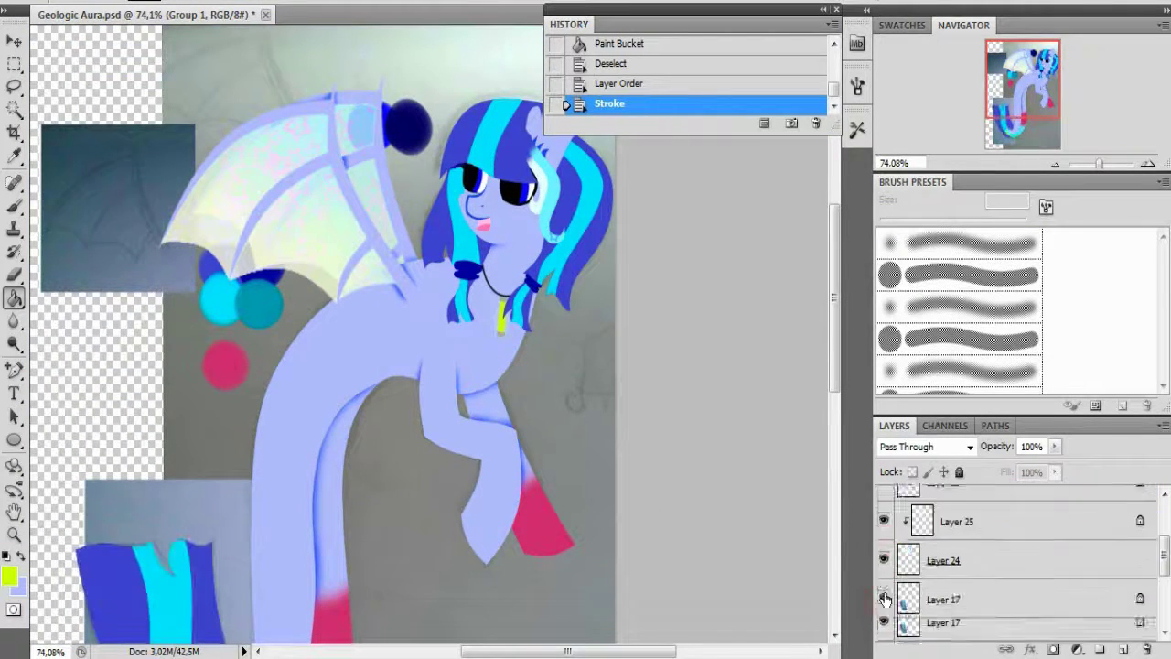
pyautogui.scroll(3, 1038, 505)
# - Erase part of Layer 23 in Group 4 with the 56 px Eraser and show Group 3 again
pyautogui.moveTo(1100, 162); pyautogui.dragTo(1109, 163)
pyautogui.moveTo(1029, 92); pyautogui.dragTo(1036, 66)
pyautogui.click(901, 496)
pyautogui.click(951, 609)
pyautogui.click(13, 275)
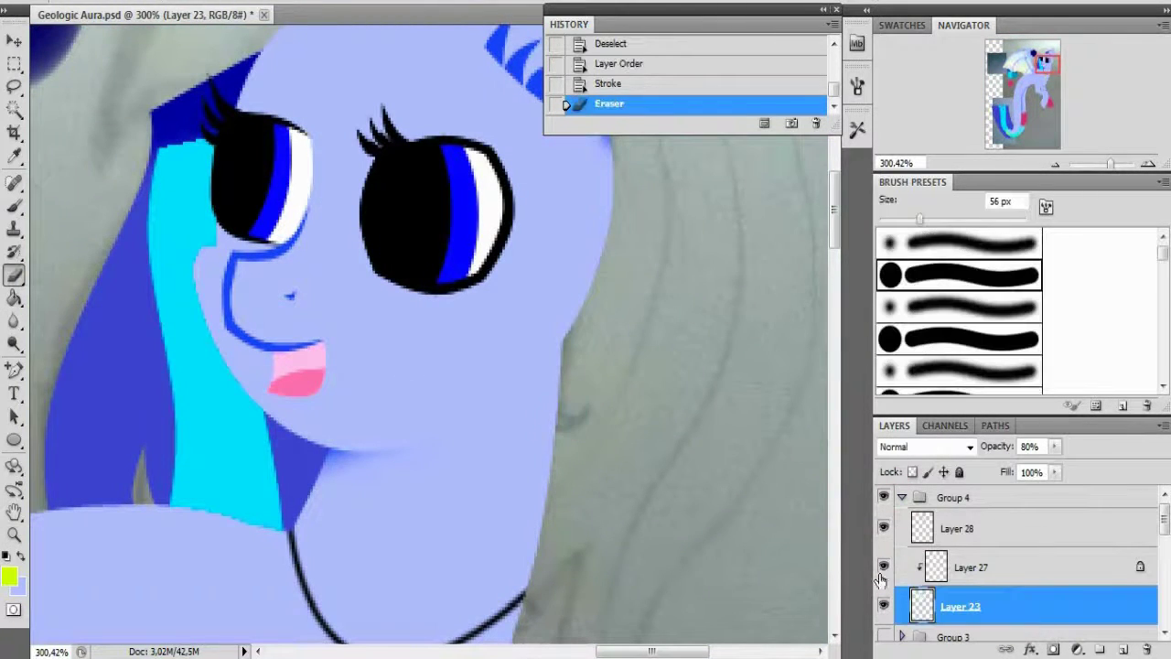
pyautogui.click(901, 497)
pyautogui.click(883, 520)
# - Hide the Paper, Palette and remaining sketch layers so only the pony shows on transparency
pyautogui.hotkey('ctrl', '1')
pyautogui.moveTo(1042, 85); pyautogui.dragTo(1022, 94)
pyautogui.scroll(-5, 1007, 567)
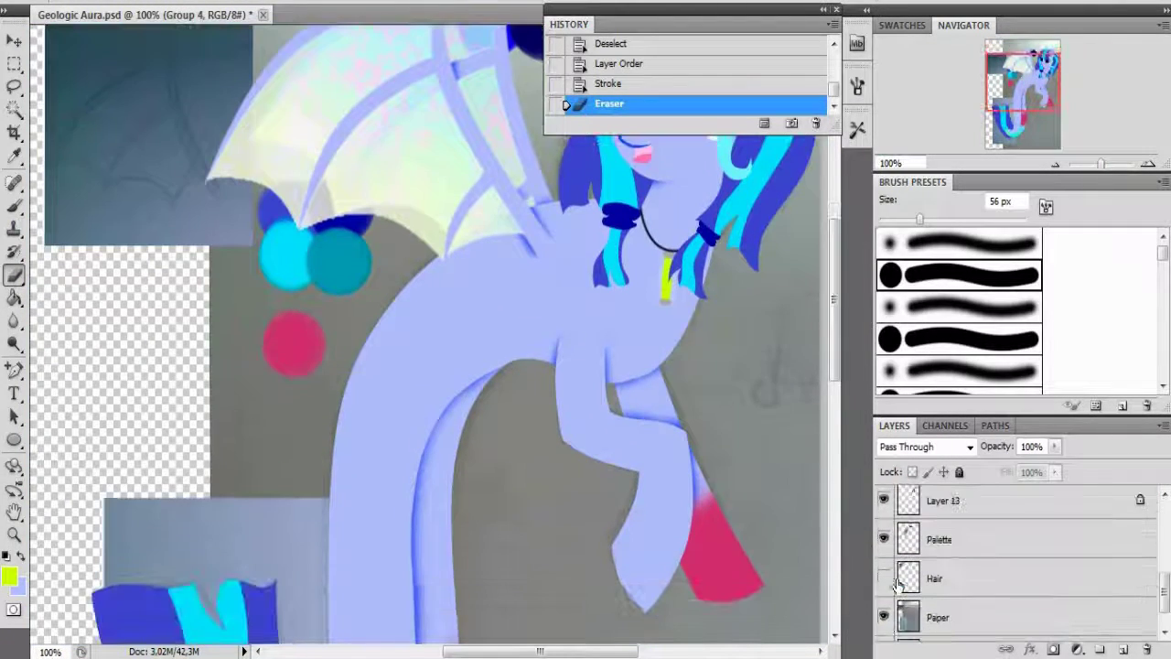
pyautogui.click(883, 617)
pyautogui.scroll(-5, 784, 565)
pyautogui.scroll(1, 1006, 558)
pyautogui.click(884, 558)
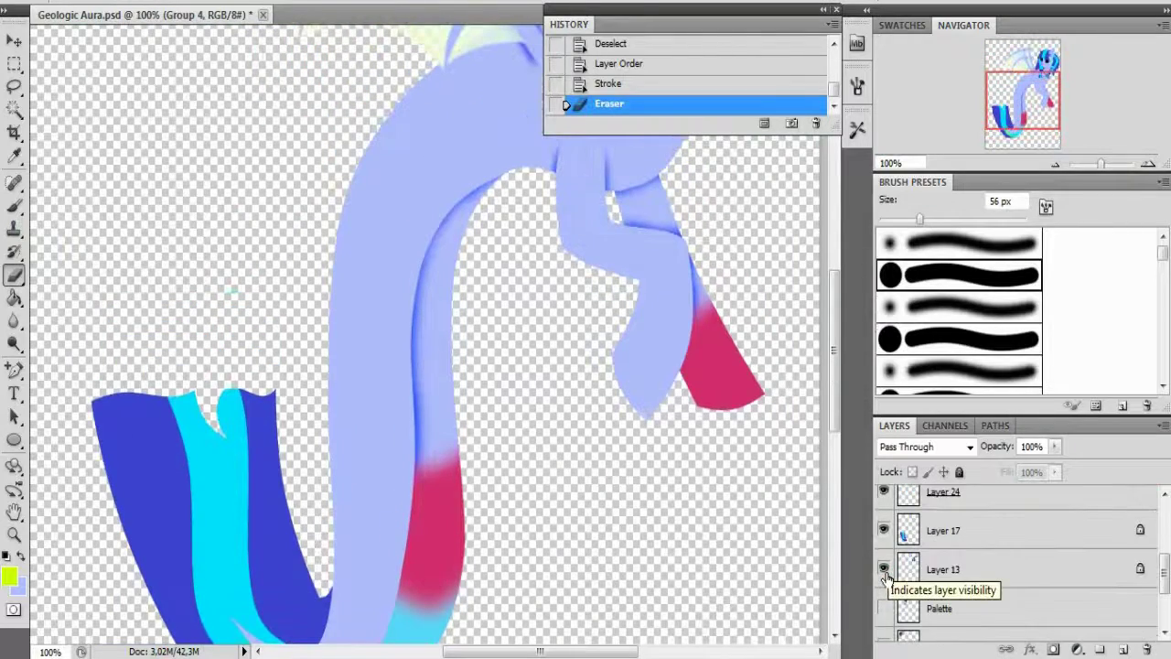
pyautogui.scroll(-2, 1006, 568)
pyautogui.click(884, 622)
pyautogui.scroll(5, 885, 622)
pyautogui.scroll(4, 736, 354)
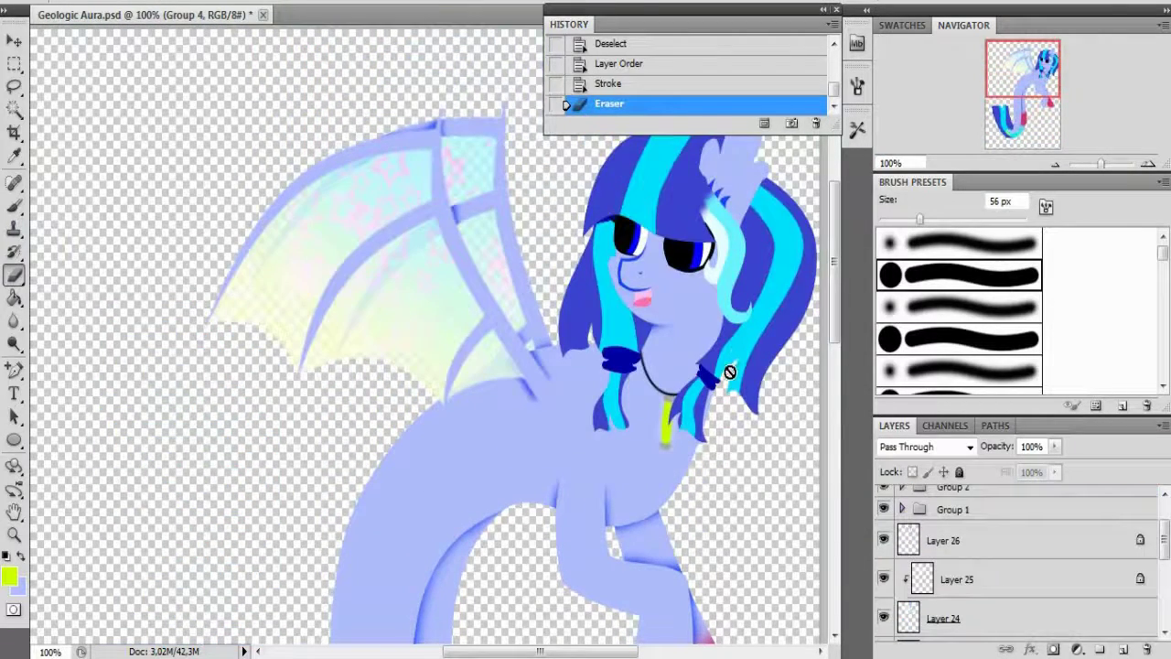
# - Delete the unneeded Paper, Body and Palette layers
pyautogui.scroll(-2, 729, 372)
pyautogui.scroll(-5, 1006, 567)
pyautogui.click(951, 580)
pyautogui.click(1148, 648)
pyautogui.press('Return')
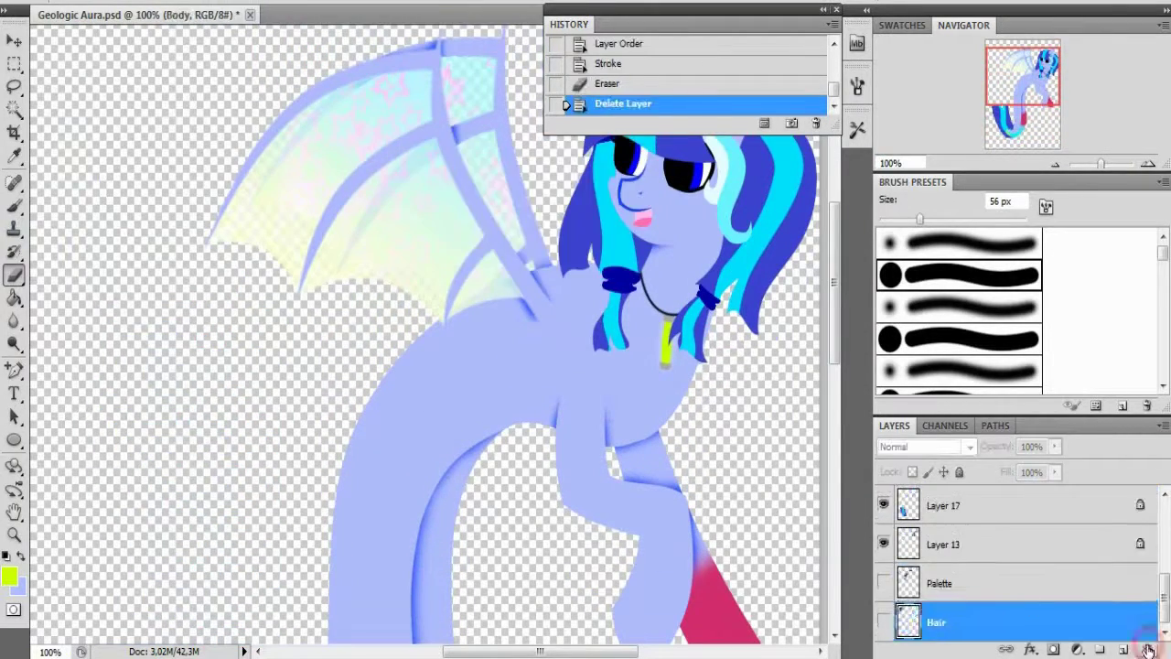
pyautogui.click(1148, 648)
pyautogui.click(1148, 649)
# - Merge Layers 24, 25 and 26 with Layer 17, and merge the result into Layer 13
pyautogui.scroll(3, 884, 569)
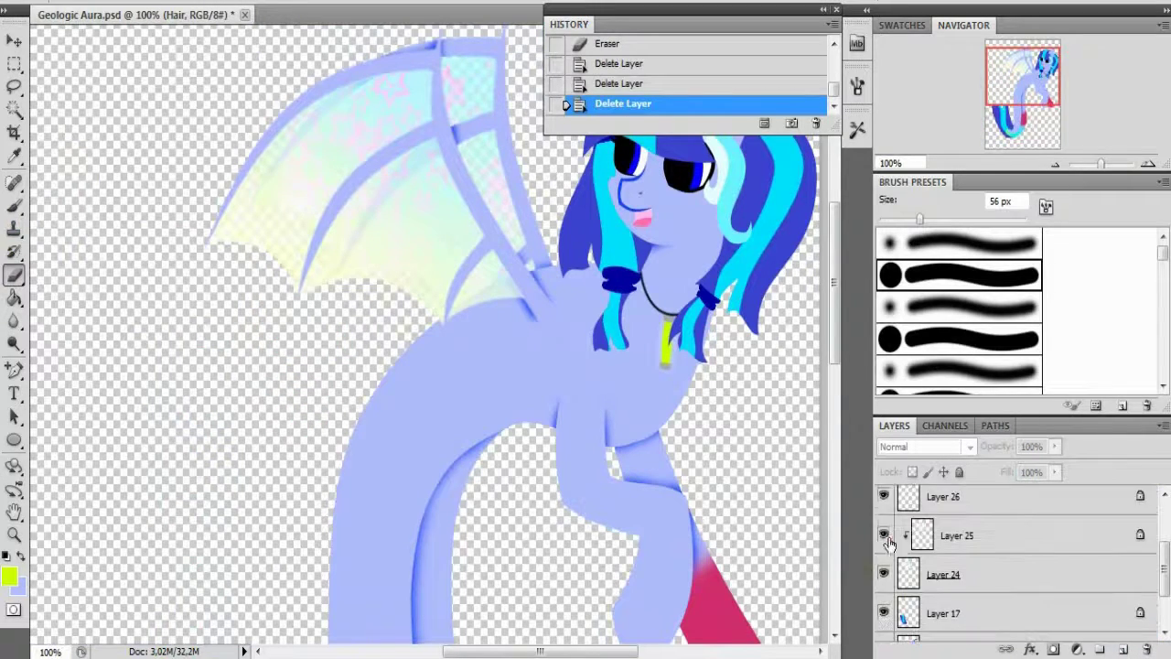
pyautogui.click(975, 576)
pyautogui.hotkey('ctrl', 'e')
pyautogui.hotkey('ctrl', 'e')
pyautogui.rightClick(967, 547)
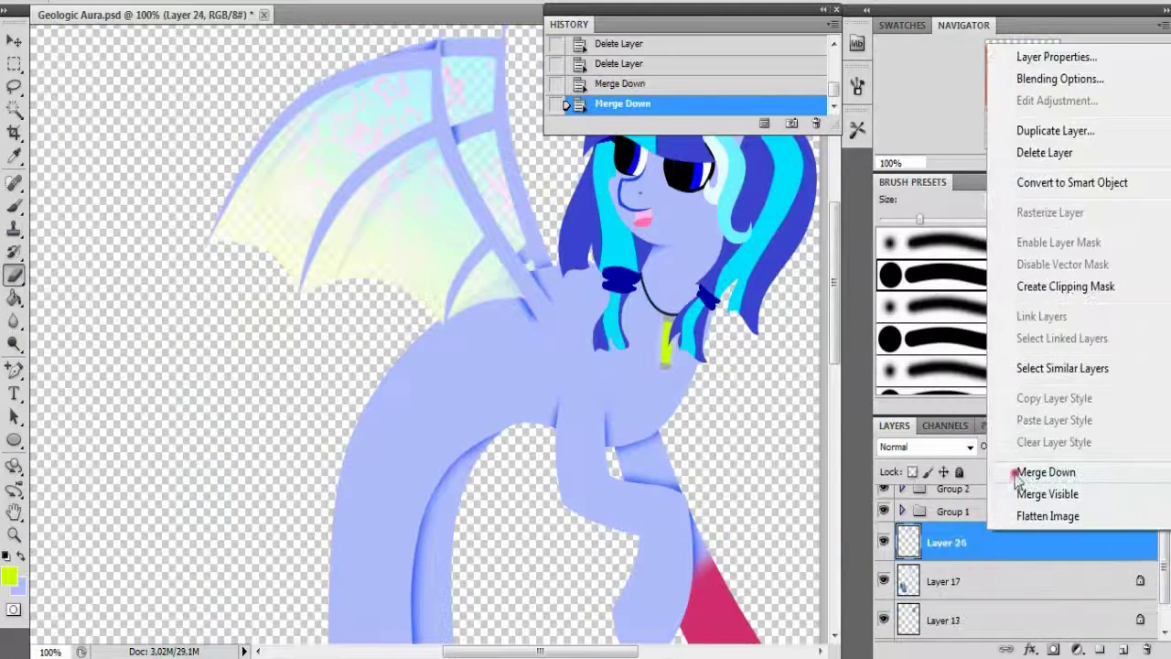
pyautogui.click(941, 476)
pyautogui.rightClick(960, 549)
pyautogui.click(946, 481)
# - Flatten Groups 1 to 4 one after another and merge each of them down into Layer 13
pyautogui.hotkey('ctrl', 'e')
pyautogui.rightClick(1006, 546)
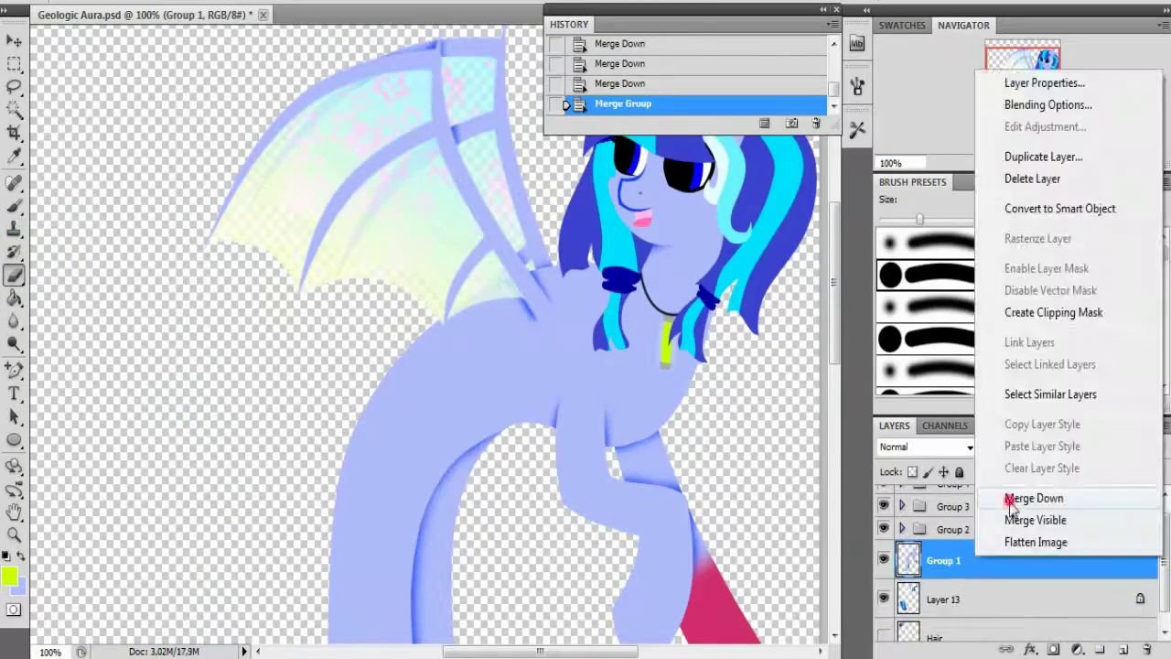
pyautogui.click(1009, 491)
pyautogui.hotkey('ctrl', 'e')
pyautogui.hotkey('ctrl', 'e')
pyautogui.rightClick(966, 524)
pyautogui.click(1023, 504)
pyautogui.rightClick(967, 523)
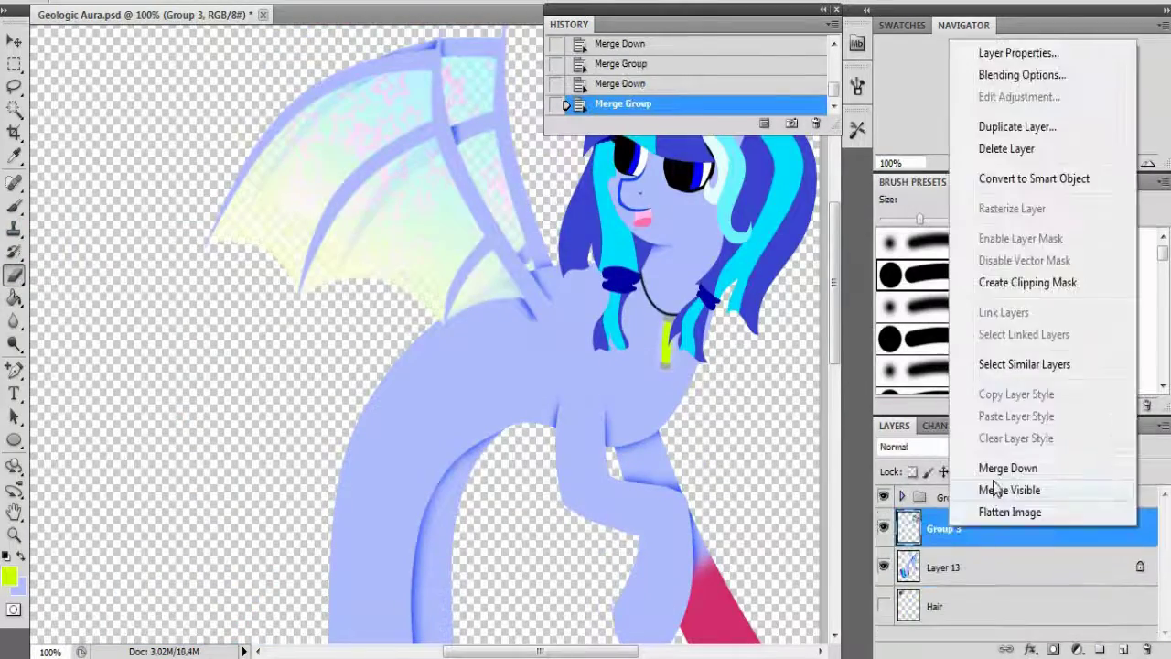
pyautogui.click(997, 466)
pyautogui.rightClick(970, 494)
pyautogui.click(1015, 479)
pyautogui.hotkey('ctrl', 'e')
# - Try to build a Magic Wand selection around the pony by adding separate areas
pyautogui.press('w')
pyautogui.scroll(2, 134, 255)
pyautogui.click(440, 385)
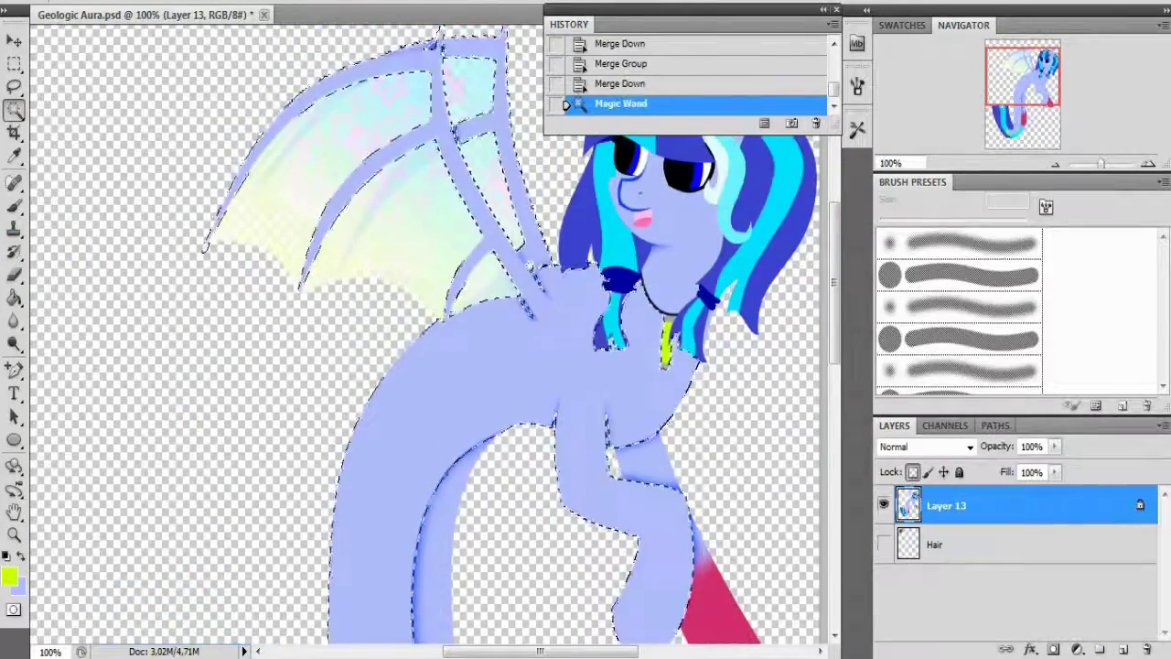
pyautogui.keyDown('shift'); pyautogui.click(476, 118); pyautogui.keyUp('shift')
pyautogui.keyDown('shift'); pyautogui.click(384, 156); pyautogui.keyUp('shift')
pyautogui.keyDown('shift'); pyautogui.click(640, 458); pyautogui.keyUp('shift')
pyautogui.keyDown('shift'); pyautogui.click(718, 615); pyautogui.keyUp('shift')
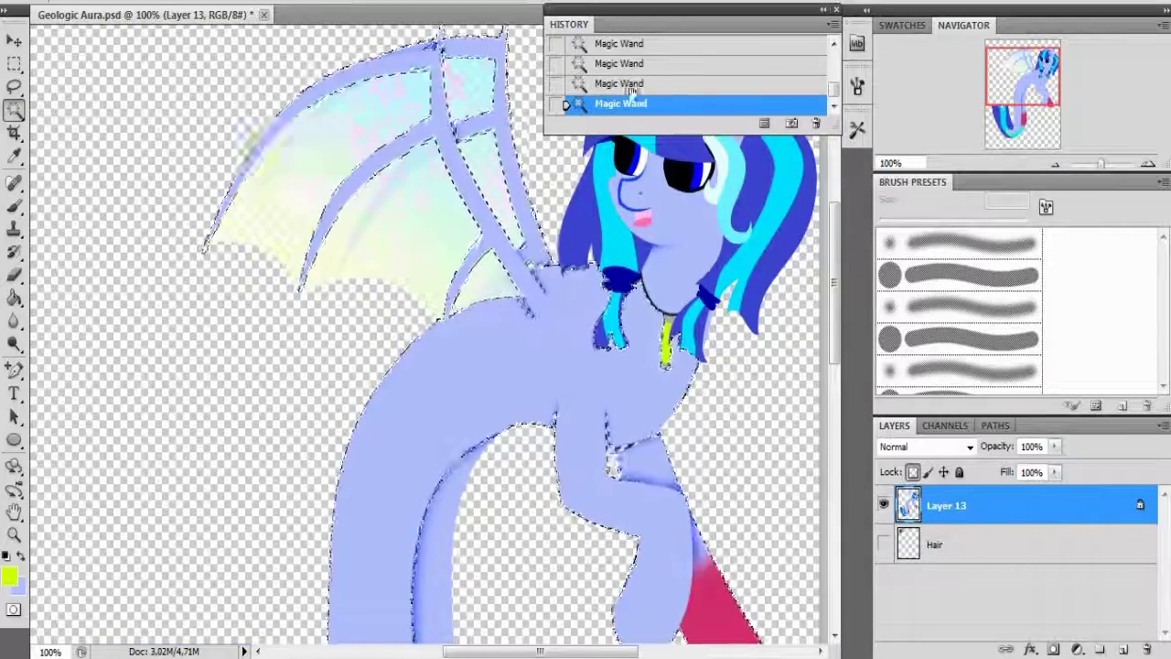
pyautogui.hotkey('ctrl', 'd')
# - Select the pony's full silhouette by inverting a Magic Wand selection, and set the foreground color to white
pyautogui.click(439, 384)
pyautogui.scroll(-5, 430, 329)
pyautogui.click(215, 0)
pyautogui.click(211, 32)
pyautogui.scroll(5, 430, 330)
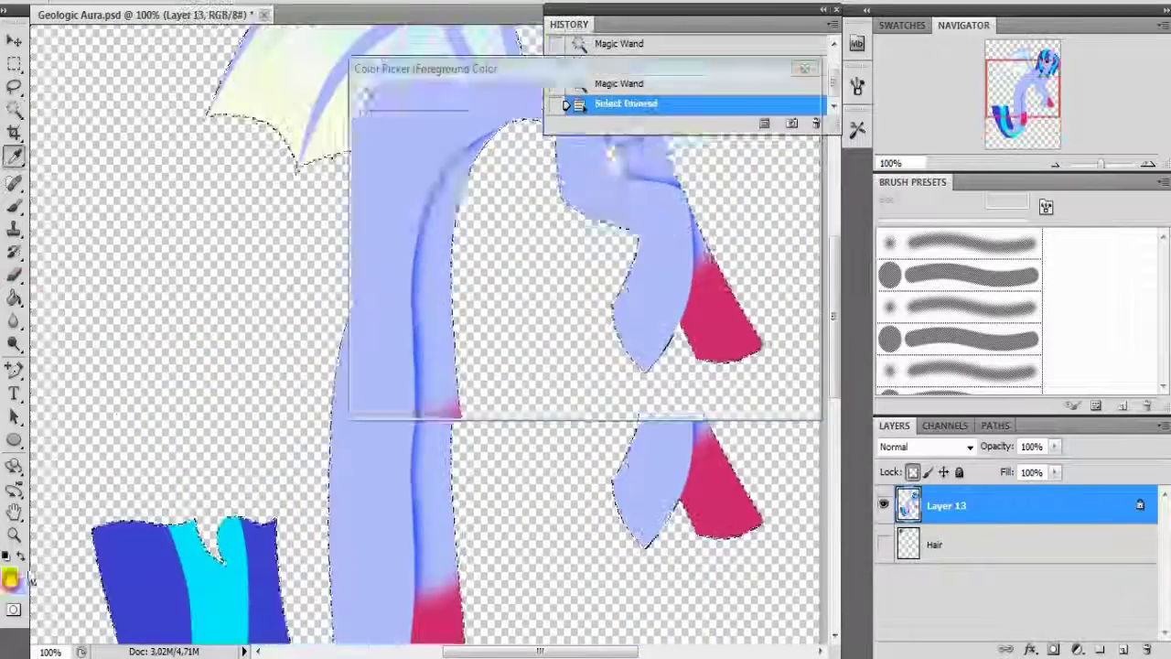
pyautogui.hotkey('shift', 'ctrl', 'i')
pyautogui.hotkey('ctrl', 'z')
# - Fill the pony selection with white on a new layer beneath Layer 13
pyautogui.click(933, 544)
pyautogui.hotkey('ctrl', 'shift', 'alt', 'n')
pyautogui.press('g')
pyautogui.click(485, 320)
pyautogui.scroll(1, 485, 320)
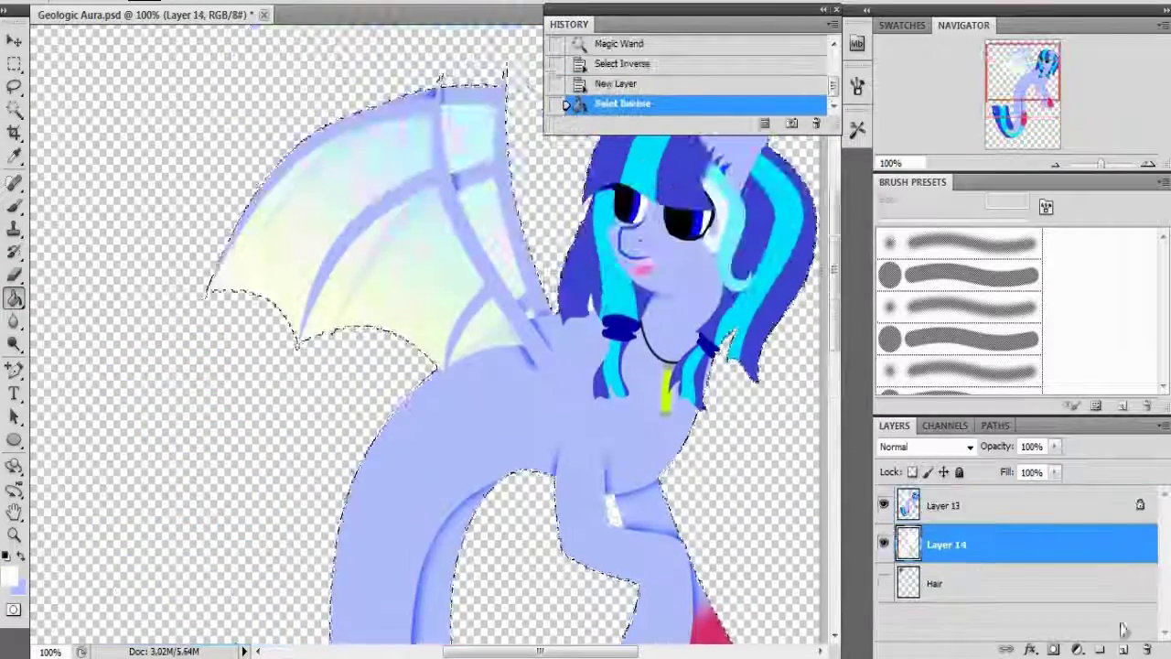
# - Delete the white-filled Layer 14 and clear the selection
pyautogui.moveTo(947, 544); pyautogui.dragTo(1147, 648)
pyautogui.click(215, 0)
pyautogui.hotkey('ctrl', 'd')
# - Outline Layer 13 with a white 7 px stroke positioned outside at 20% opacity
pyautogui.doubleClick(1006, 505)
pyautogui.click(635, 532)
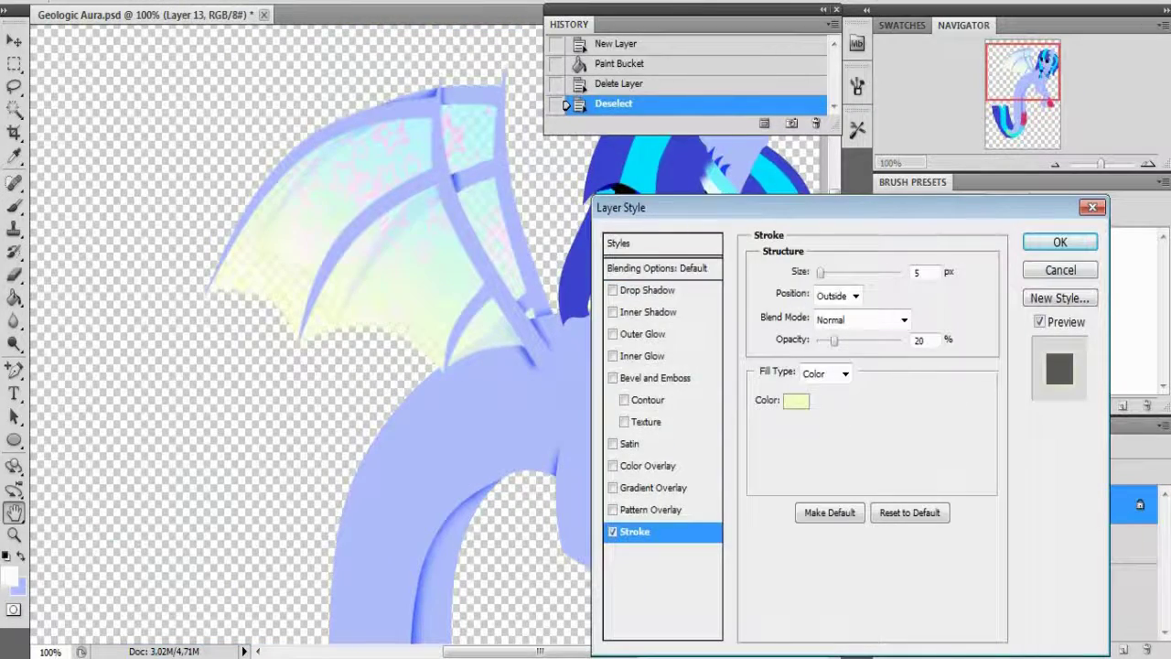
pyautogui.click(796, 399)
pyautogui.click(363, 115)
pyautogui.click(756, 97)
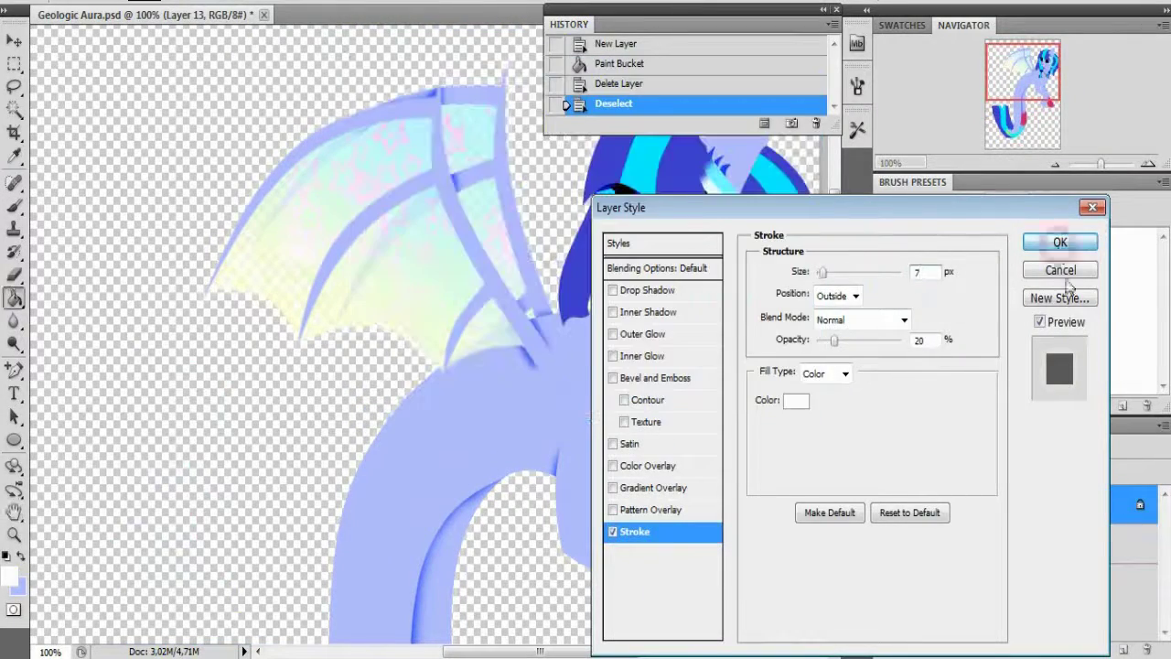
pyautogui.click(1059, 242)
# - Increase the opacity of Layer 13's white outline stroke
pyautogui.doubleClick(1007, 505)
pyautogui.click(609, 530)
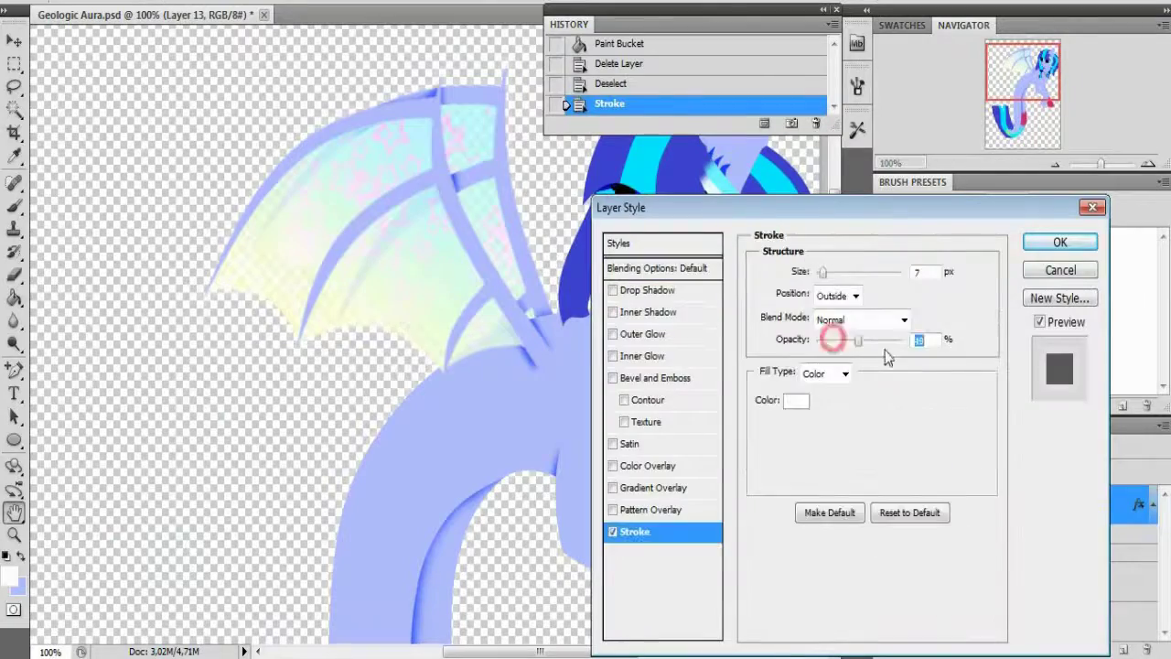
pyautogui.click(1040, 239)
pyautogui.scroll(-5, 736, 336)
pyautogui.scroll(5, 736, 337)
pyautogui.moveTo(1100, 162); pyautogui.dragTo(1087, 163)
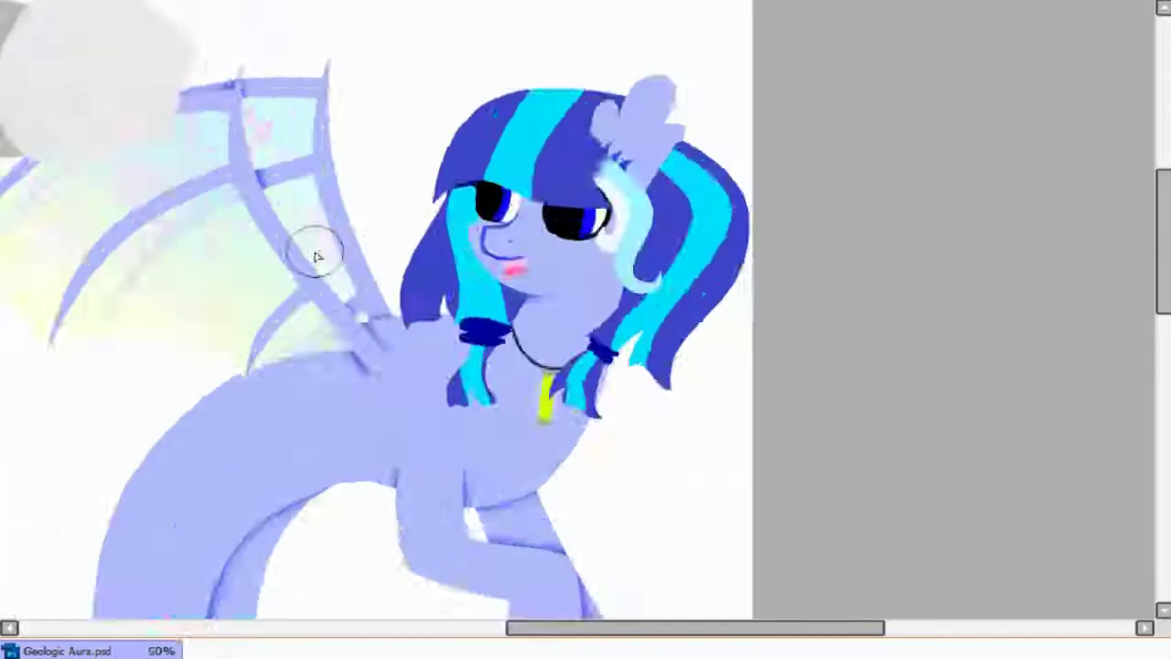
# - Switch to PaintTool SAI and select the bangs, the cyan stripes, the front locks and their tied ends
pyautogui.scroll(4, 315, 256)
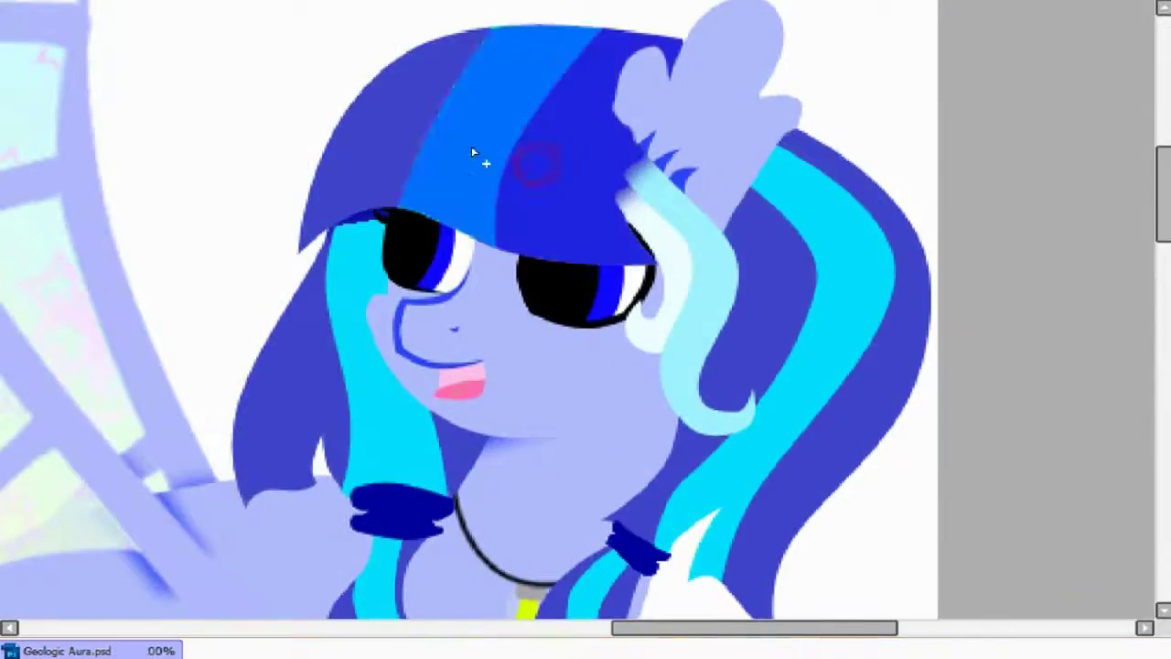
pyautogui.scroll(-4, 592, 216)
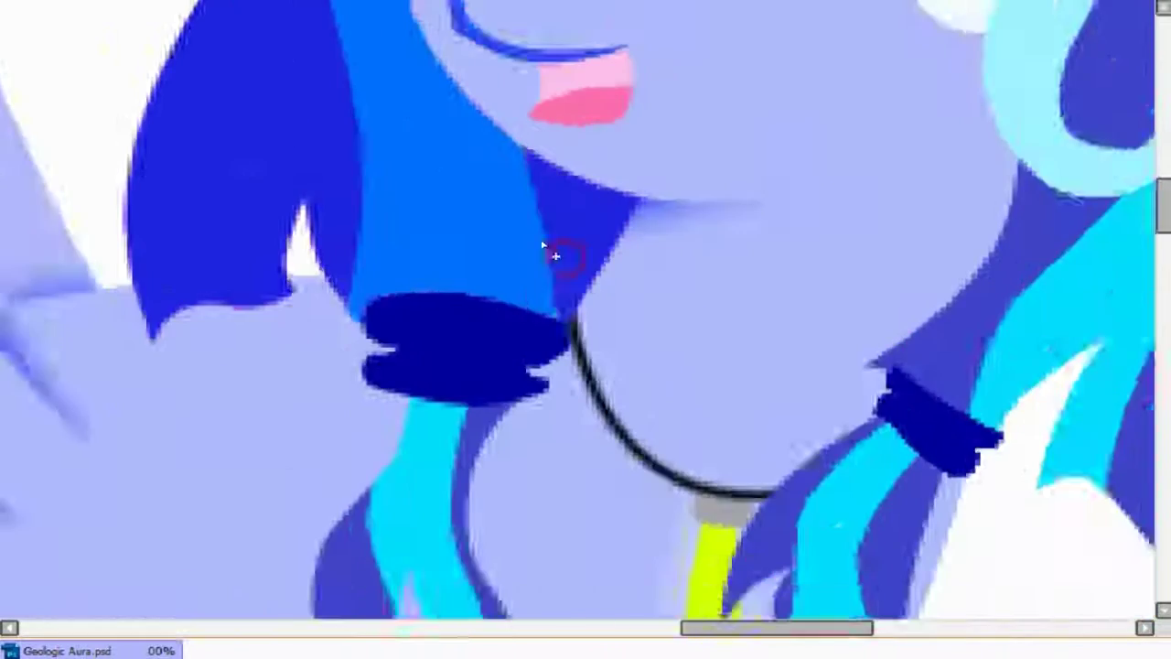
pyautogui.scroll(4, 479, 411)
pyautogui.scroll(-3, 470, 257)
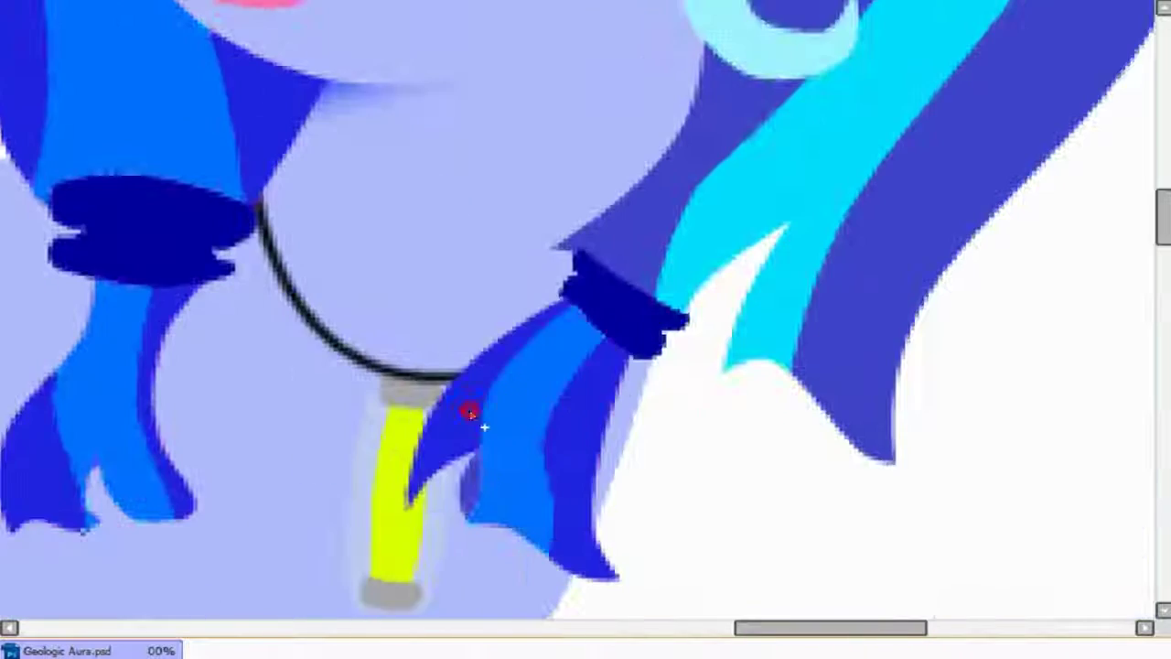
pyautogui.scroll(4, 435, 250)
# - Add the back mane, the pale locks beside the eye and the tail hair to the selection
pyautogui.scroll(2, 428, 300)
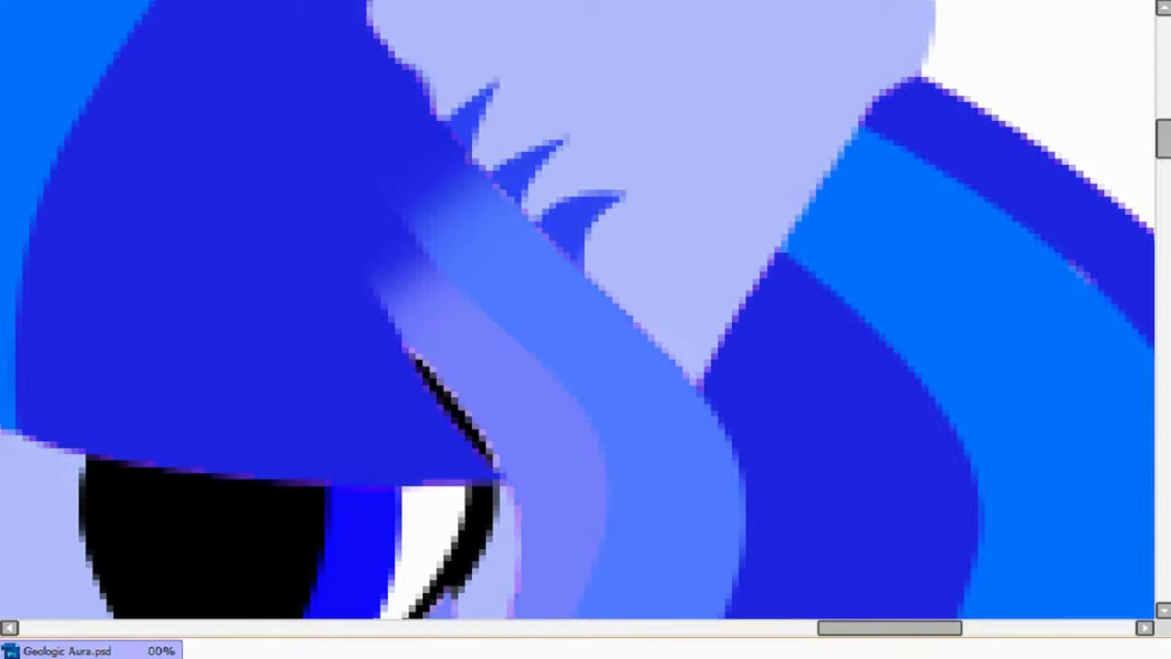
pyautogui.scroll(-4, 421, 302)
pyautogui.scroll(3, 412, 353)
pyautogui.click(412, 353)
pyautogui.scroll(2, 412, 354)
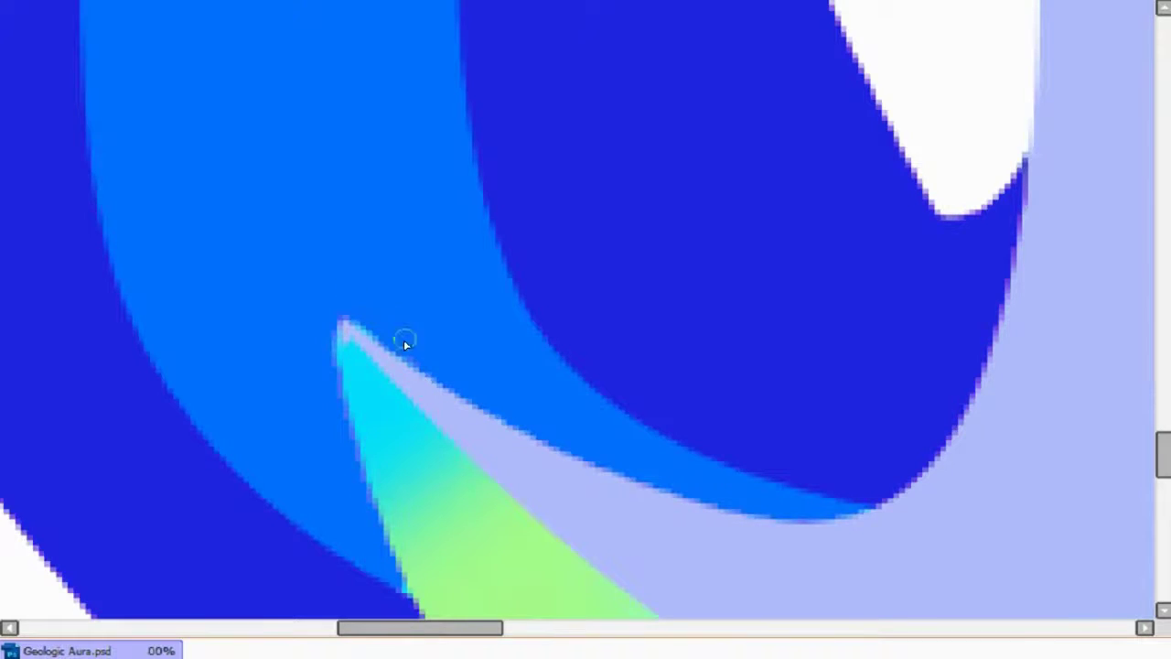
pyautogui.scroll(-5, 405, 343)
pyautogui.scroll(4, 325, 354)
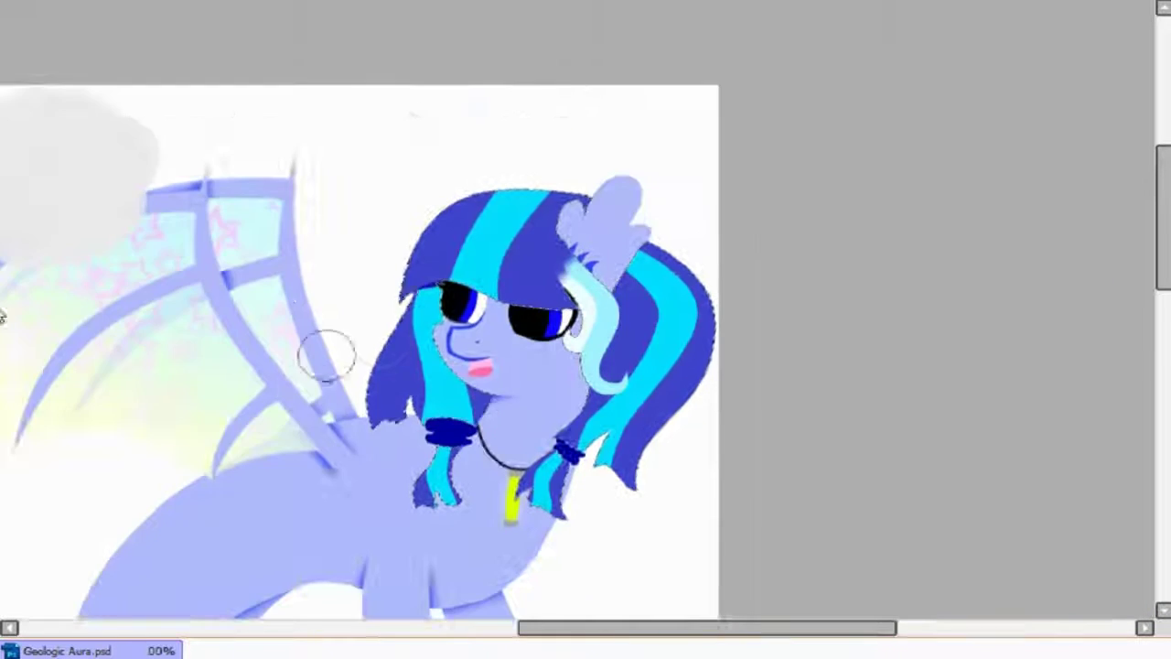
# - Paint fine dark grey strands over the selected bangs, side locks and back mane
pyautogui.scroll(-3, 326, 355)
pyautogui.scroll(4, 475, 305)
pyautogui.scroll(-2, 485, 98)
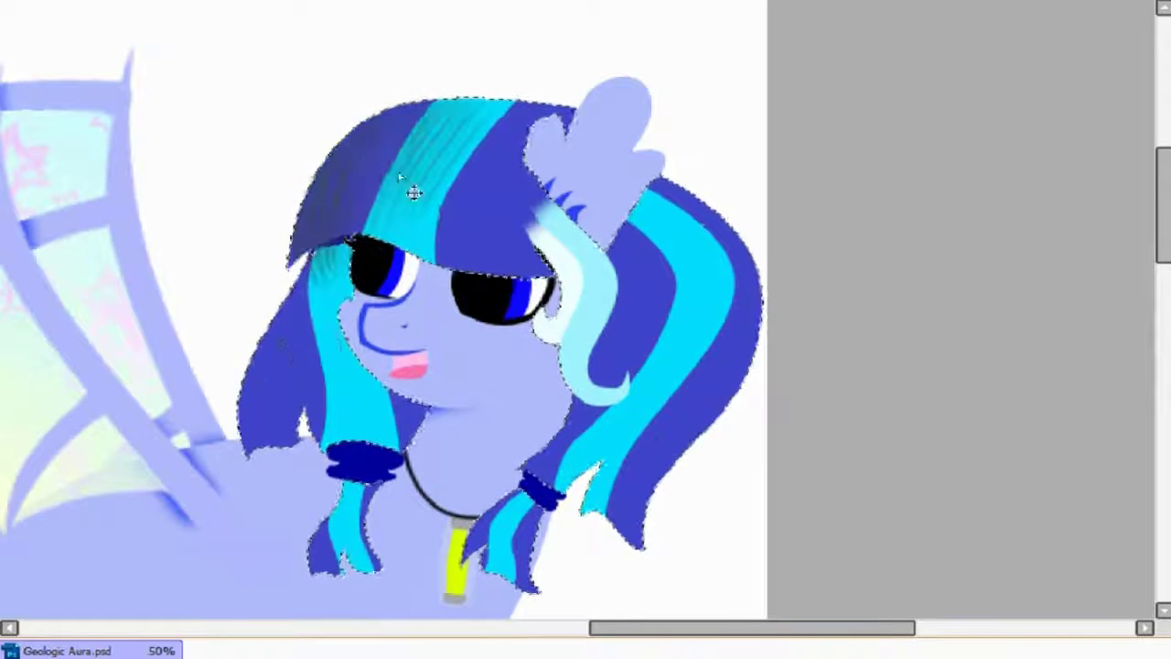
pyautogui.scroll(2, 405, 183)
pyautogui.moveTo(578, 311)
pyautogui.mouseDown()
pyautogui.moveTo(437, 272)
pyautogui.moveTo(449, 183)
pyautogui.moveTo(492, 167)
pyautogui.moveTo(656, 434)
pyautogui.moveTo(580, 439)
pyautogui.moveTo(698, 238)
pyautogui.moveTo(568, 546)
pyautogui.moveTo(258, 409)
pyautogui.moveTo(275, 628)
pyautogui.mouseUp()
pyautogui.scroll(5, 235, 235)
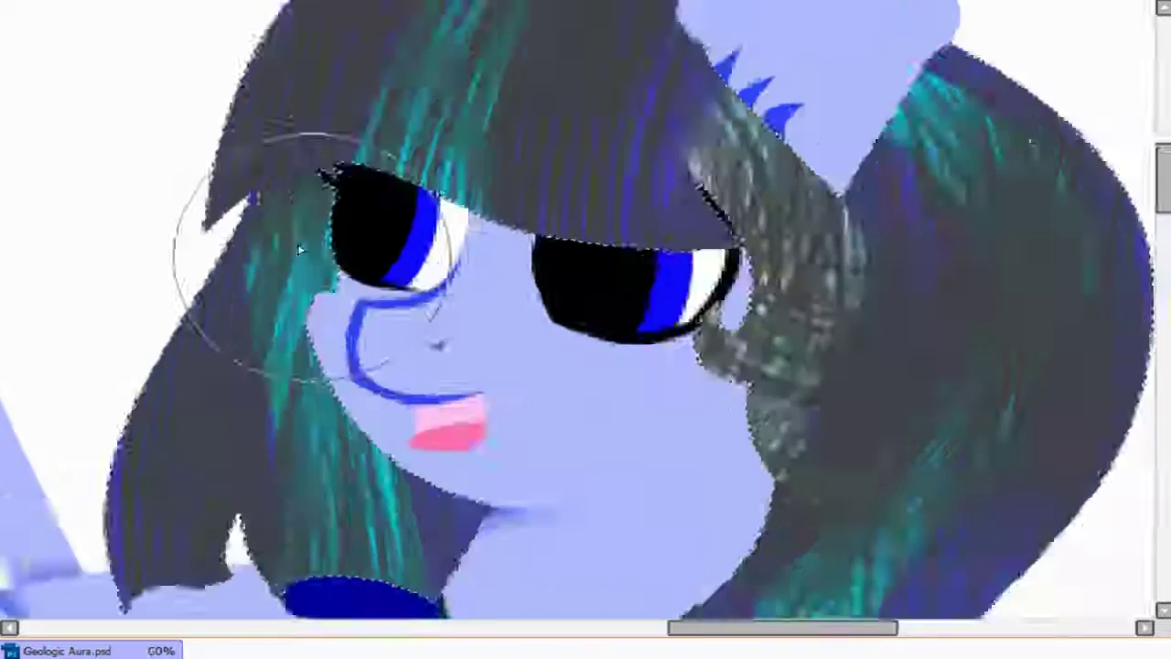
# - Paint dark grey strands along the selected tail hair, and undo the last change
pyautogui.scroll(-3, 174, 287)
pyautogui.scroll(-5, 323, 244)
pyautogui.scroll(4, 379, 465)
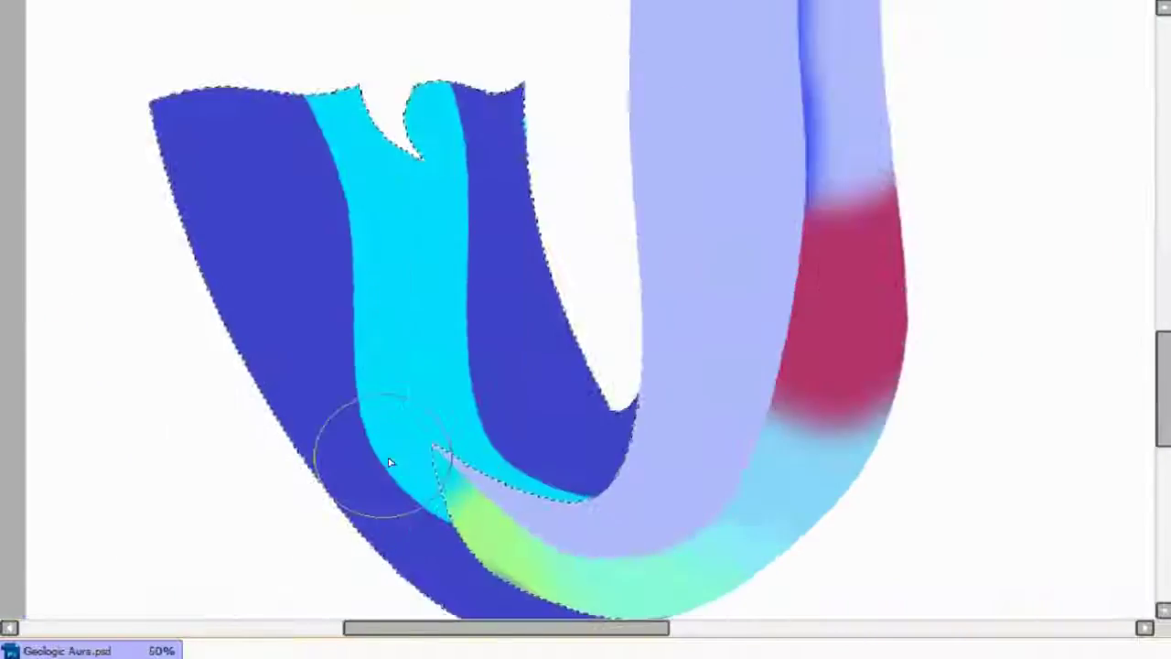
pyautogui.scroll(-1, 379, 465)
pyautogui.moveTo(301, 366)
pyautogui.mouseDown()
pyautogui.moveTo(269, 162)
pyautogui.moveTo(438, 146)
pyautogui.moveTo(512, 548)
pyautogui.mouseUp()
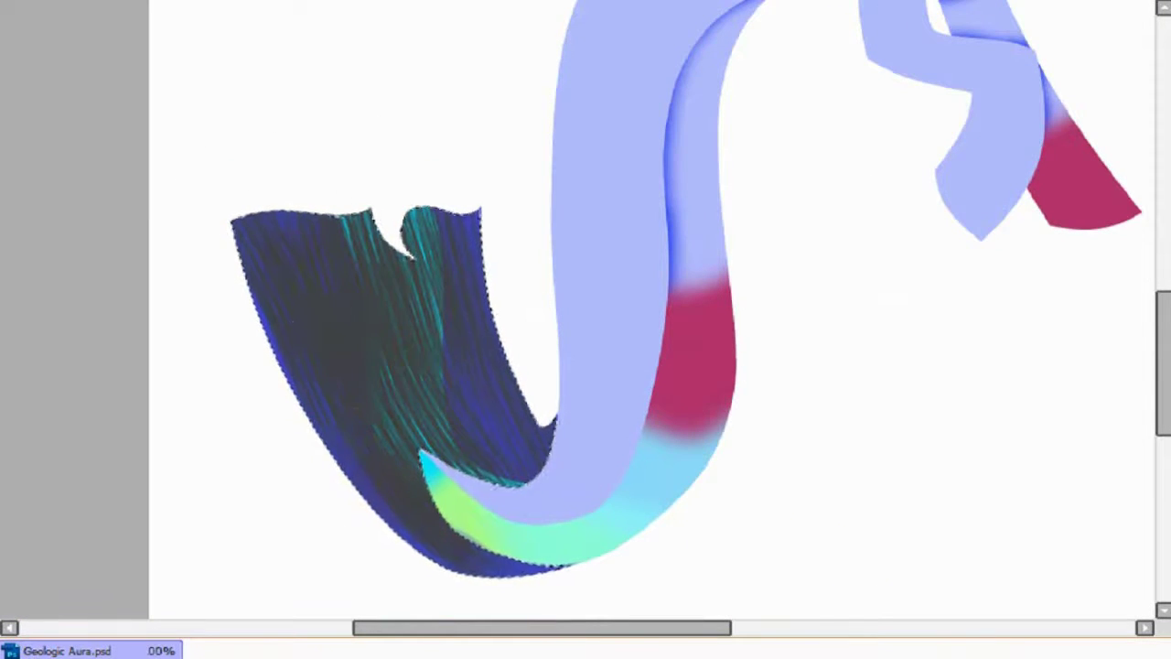
pyautogui.hotkey('ctrl', 'z')
# - Paint medium grey strands along the length of the tail hair
pyautogui.scroll(-3, 549, 280)
pyautogui.scroll(2, 366, 335)
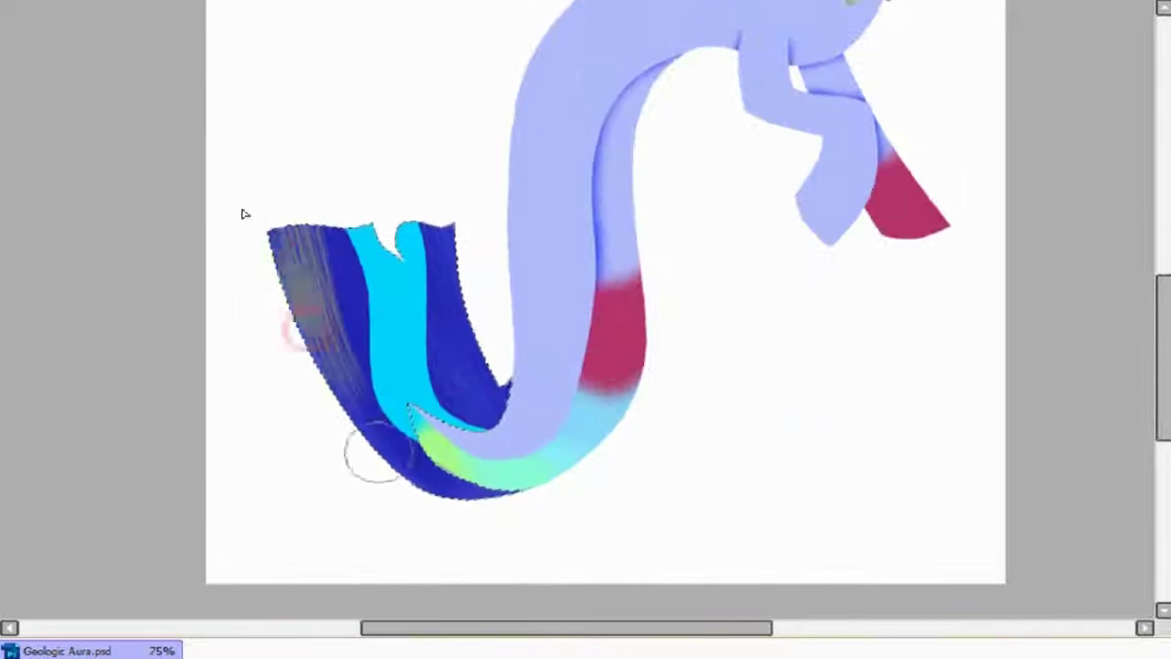
pyautogui.scroll(-1, 577, 311)
pyautogui.scroll(1, 264, 176)
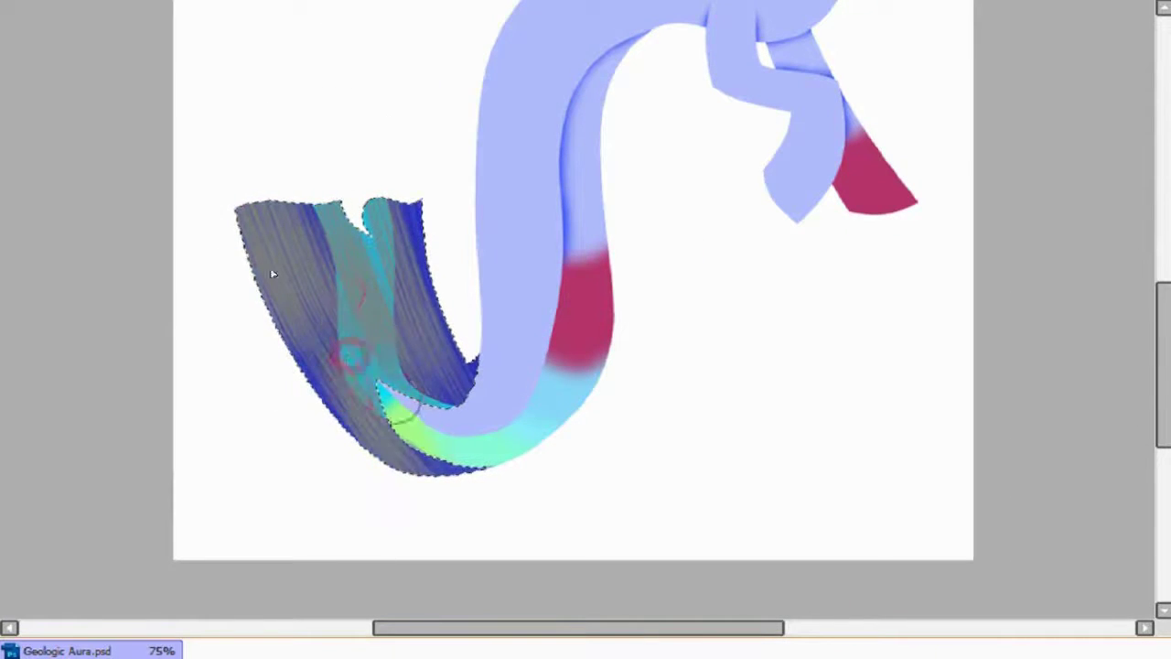
pyautogui.scroll(2, 352, 373)
pyautogui.scroll(-2, 357, 137)
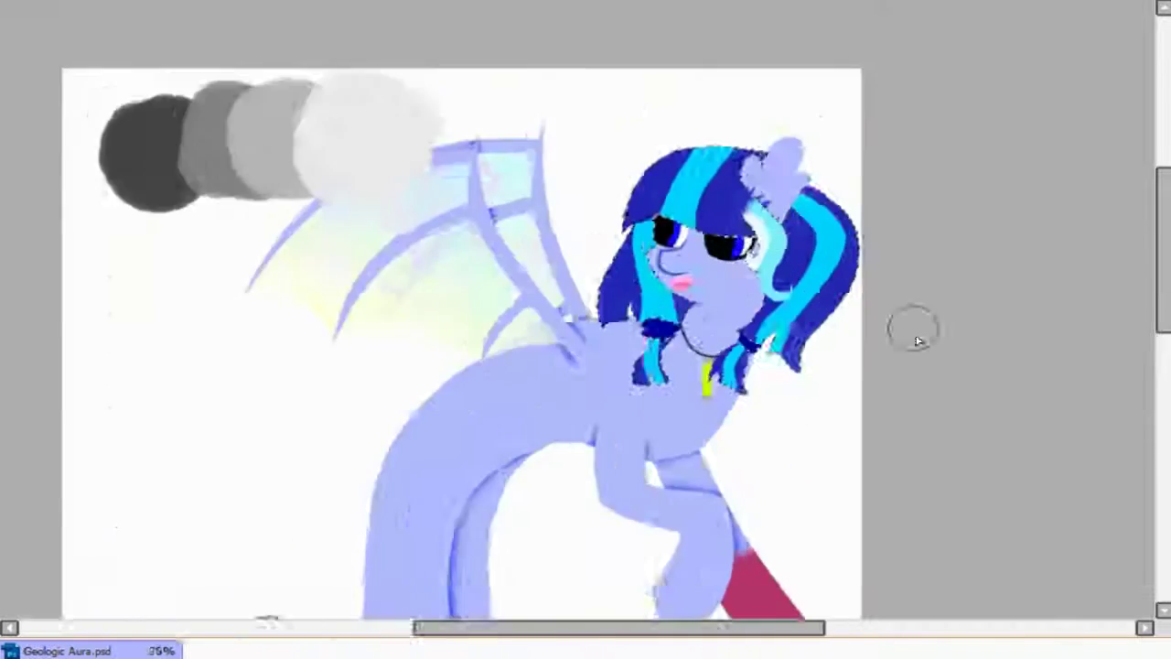
# - Paint medium grey strands over the bangs, front locks and back mane, touching up the mane's stripe edge
pyautogui.scroll(3, 557, 100)
pyautogui.moveTo(366, 311); pyautogui.dragTo(329, 494)
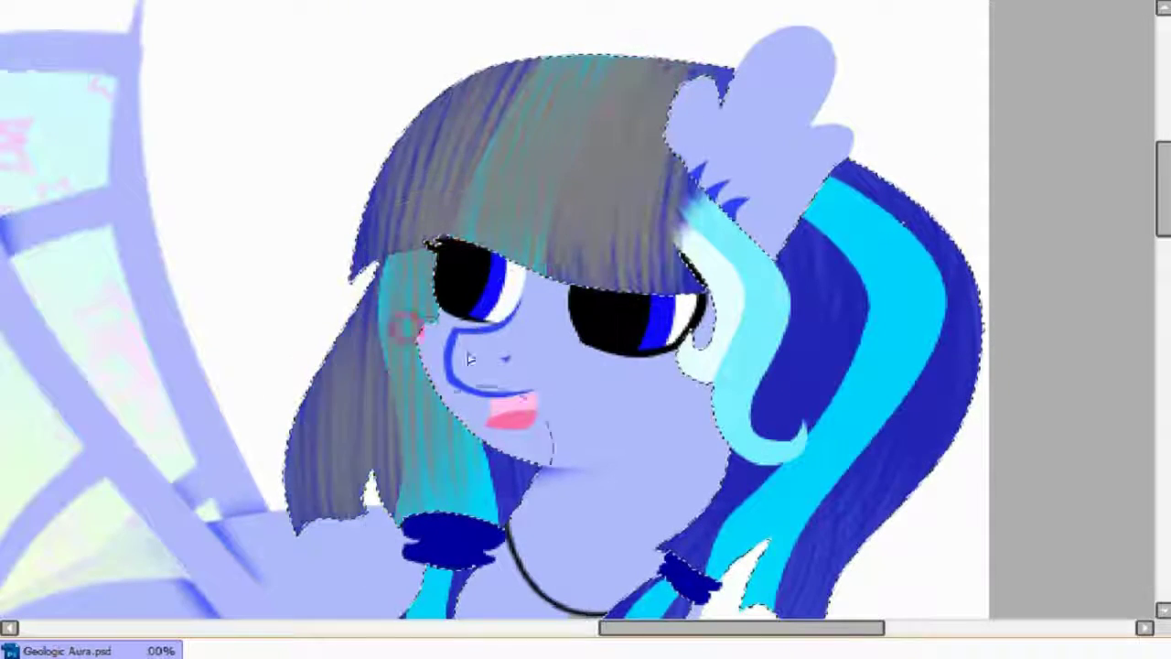
pyautogui.moveTo(714, 229); pyautogui.dragTo(731, 439)
pyautogui.moveTo(778, 201); pyautogui.dragTo(914, 411)
pyautogui.moveTo(869, 201); pyautogui.dragTo(951, 457)
pyautogui.scroll(2, 704, 272)
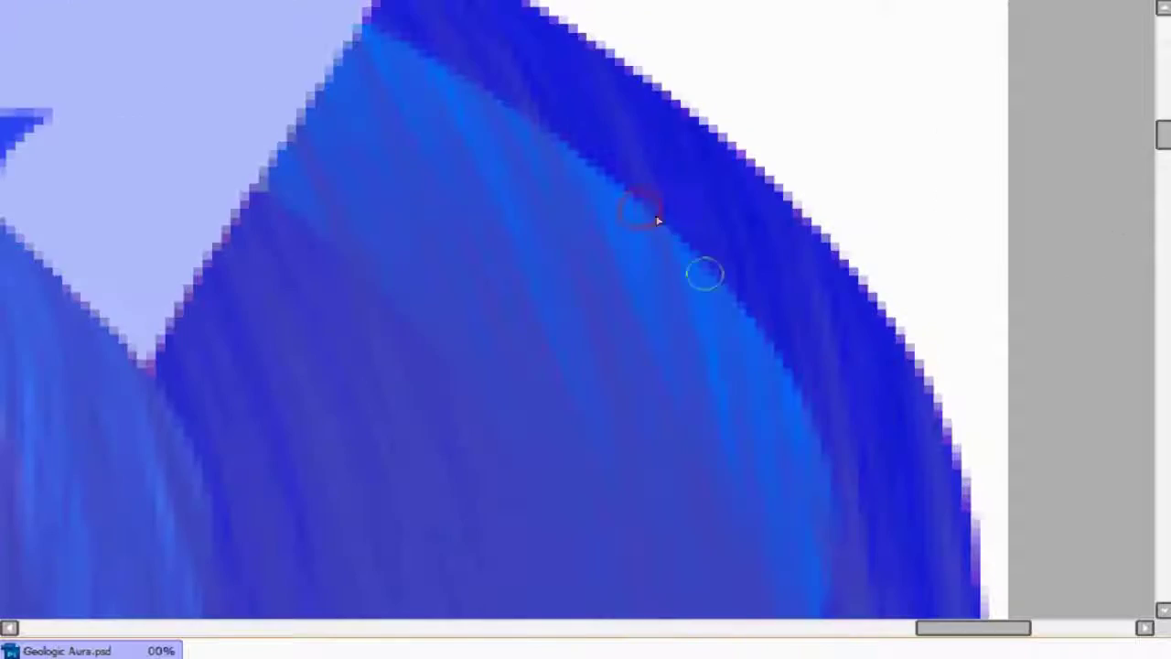
pyautogui.scroll(-3, 514, 243)
pyautogui.hotkey('ctrl', 'alt', 'z')
pyautogui.hotkey('ctrl', 'alt', 'z')
pyautogui.hotkey('ctrl', 'alt', 'z')
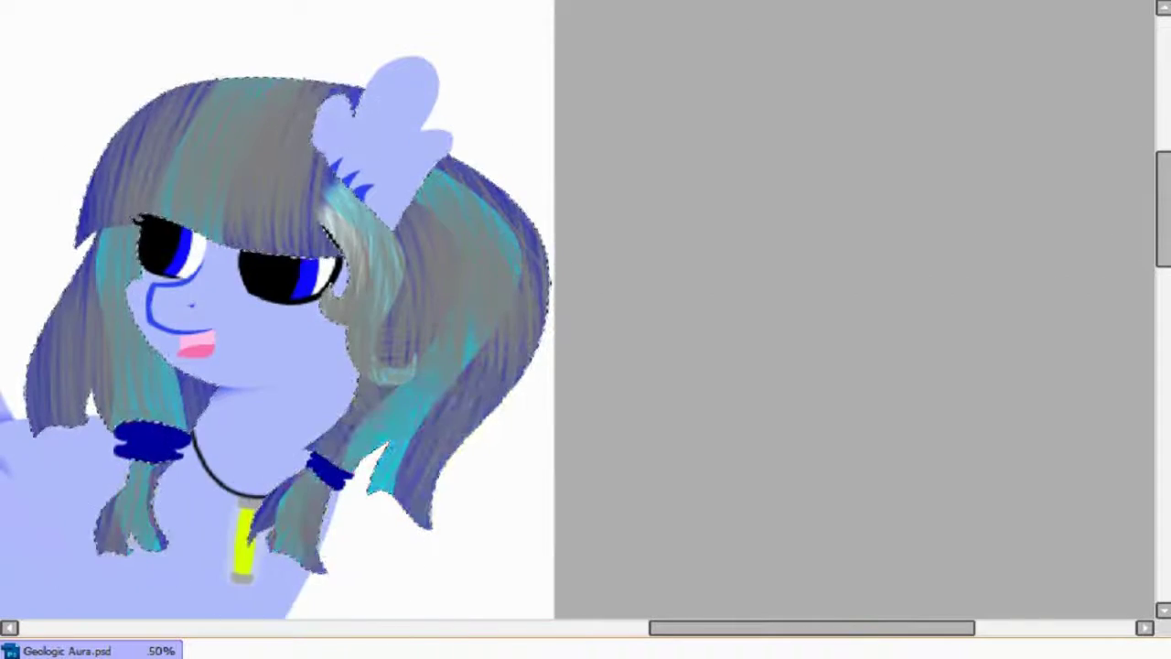
# - Blend the medium grey strands into the hair colors and paint light grey strands over the head's hair
pyautogui.scroll(-1, 146, 467)
pyautogui.scroll(2, 293, 175)
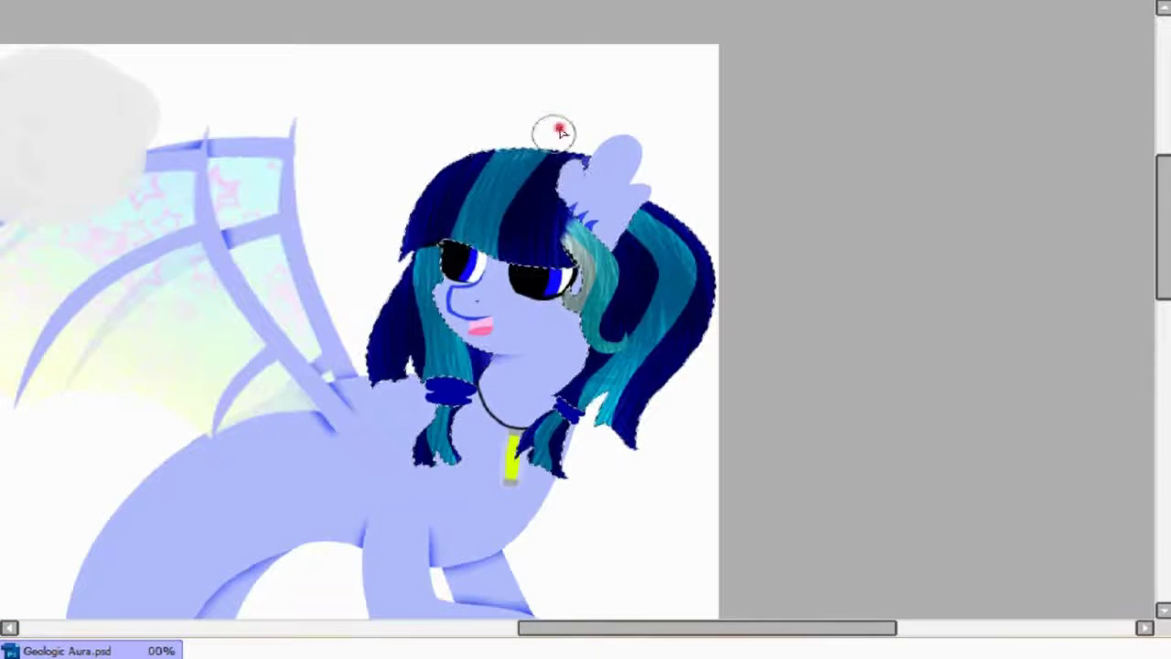
pyautogui.moveTo(454, 158)
pyautogui.mouseDown()
pyautogui.moveTo(554, 262)
pyautogui.moveTo(627, 287)
pyautogui.moveTo(667, 275)
pyautogui.moveTo(569, 391)
pyautogui.mouseUp()
pyautogui.moveTo(530, 475)
pyautogui.mouseDown()
pyautogui.moveTo(430, 274)
pyautogui.moveTo(448, 458)
pyautogui.mouseUp()
# - Paint light grey strands over the tail's blue and cyan sections
pyautogui.scroll(-3, 449, 457)
pyautogui.scroll(2, 209, 522)
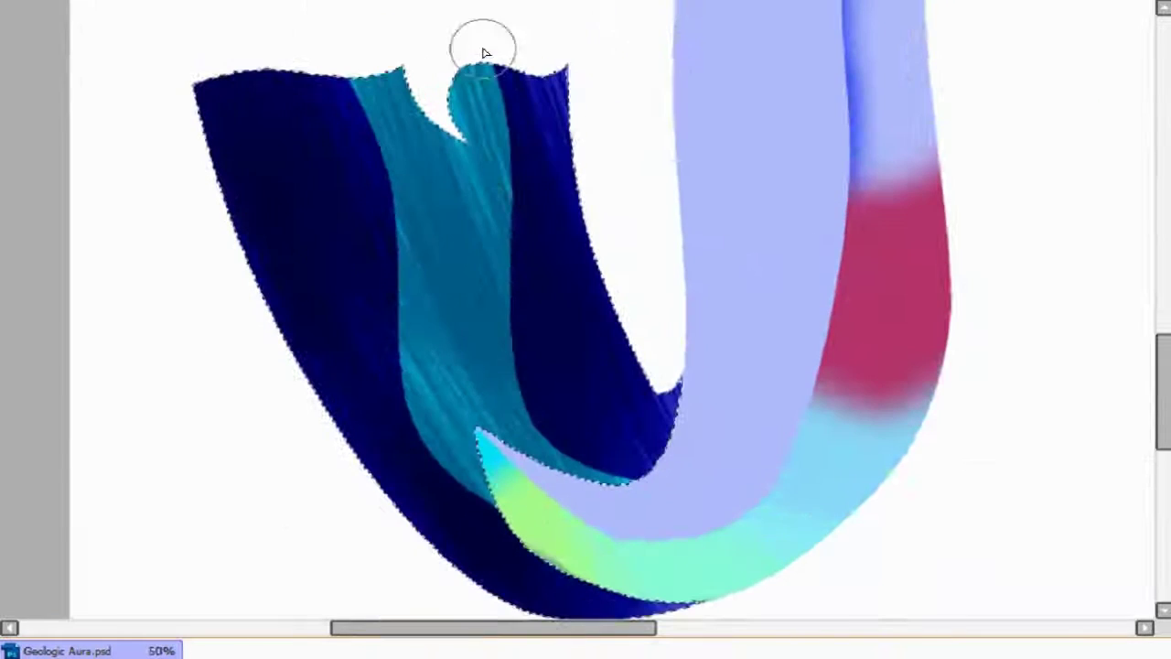
pyautogui.moveTo(484, 51)
pyautogui.mouseDown()
pyautogui.moveTo(583, 201)
pyautogui.moveTo(561, 229)
pyautogui.moveTo(640, 458)
pyautogui.moveTo(217, 113)
pyautogui.moveTo(423, 323)
pyautogui.moveTo(504, 283)
pyautogui.moveTo(465, 410)
pyautogui.moveTo(474, 440)
pyautogui.mouseUp()
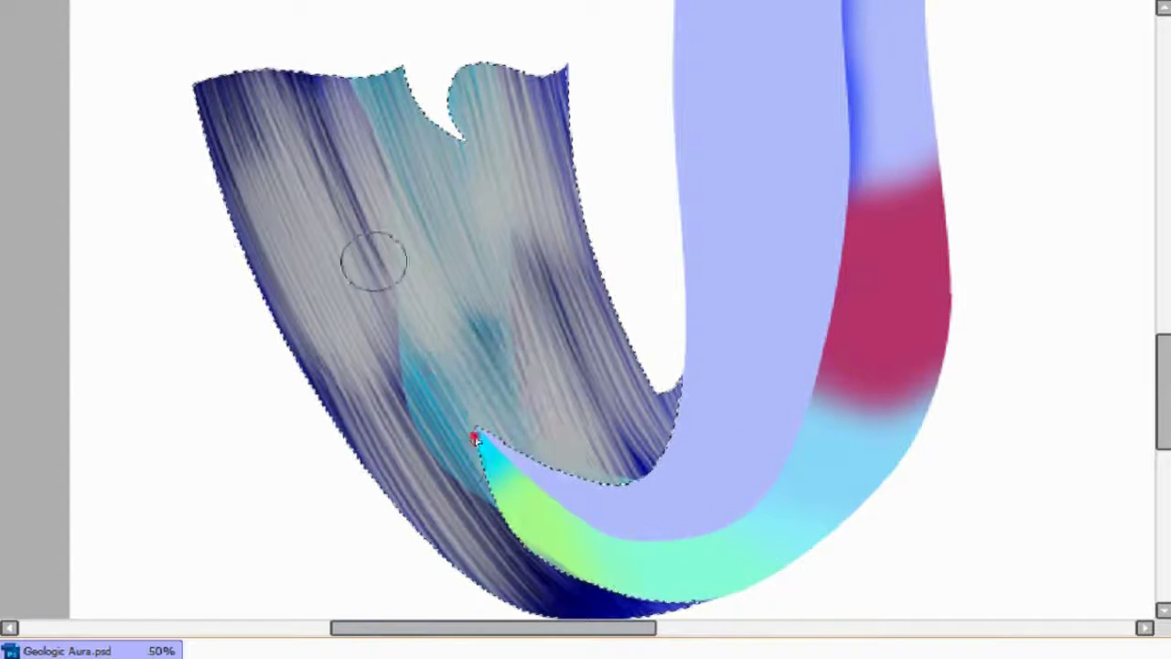
pyautogui.scroll(-2, 634, 596)
# - Paint near-white highlight strands over the head's hair and the tail
pyautogui.scroll(4, 340, 248)
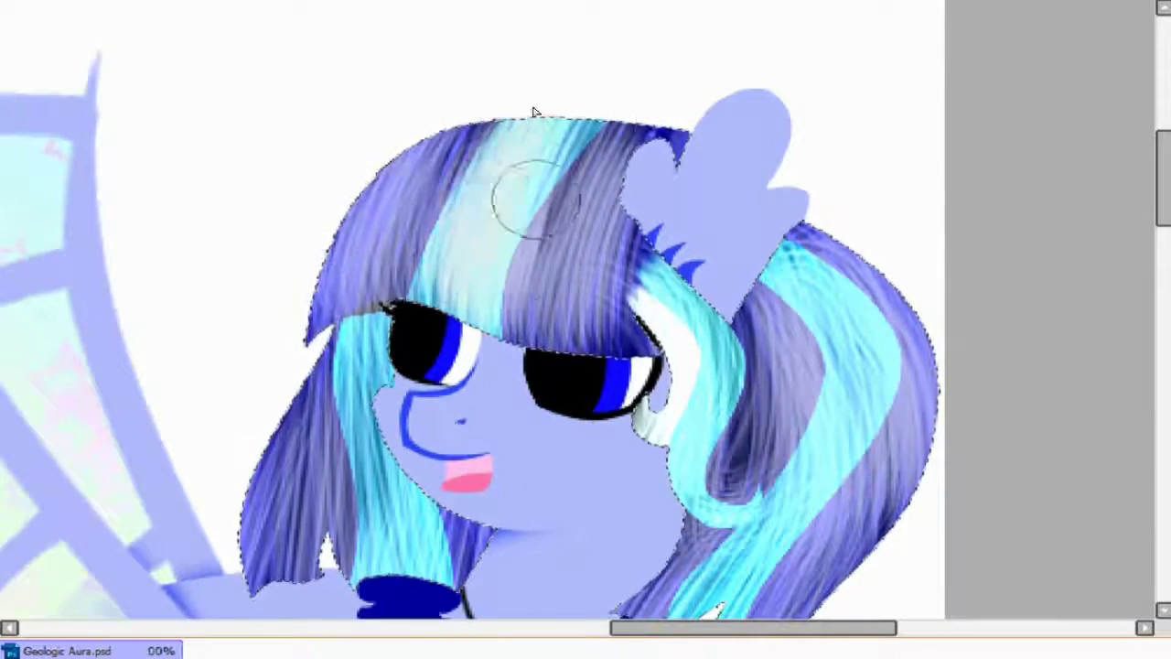
pyautogui.scroll(-1, 749, 172)
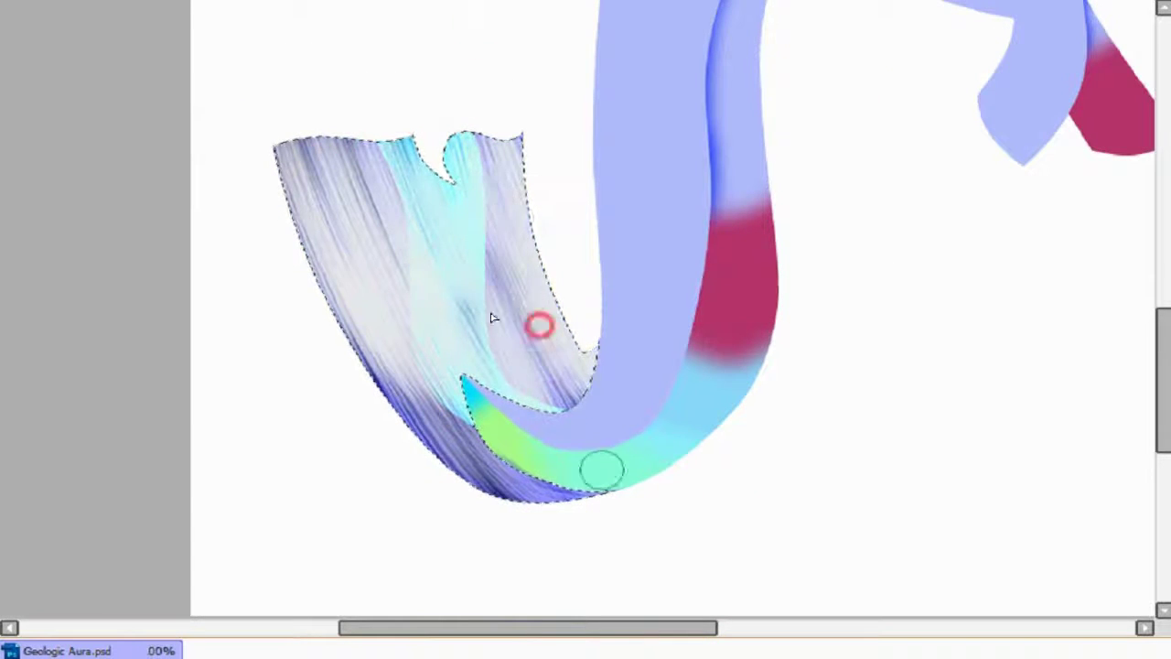
pyautogui.scroll(-2, 643, 543)
pyautogui.scroll(5, 643, 544)
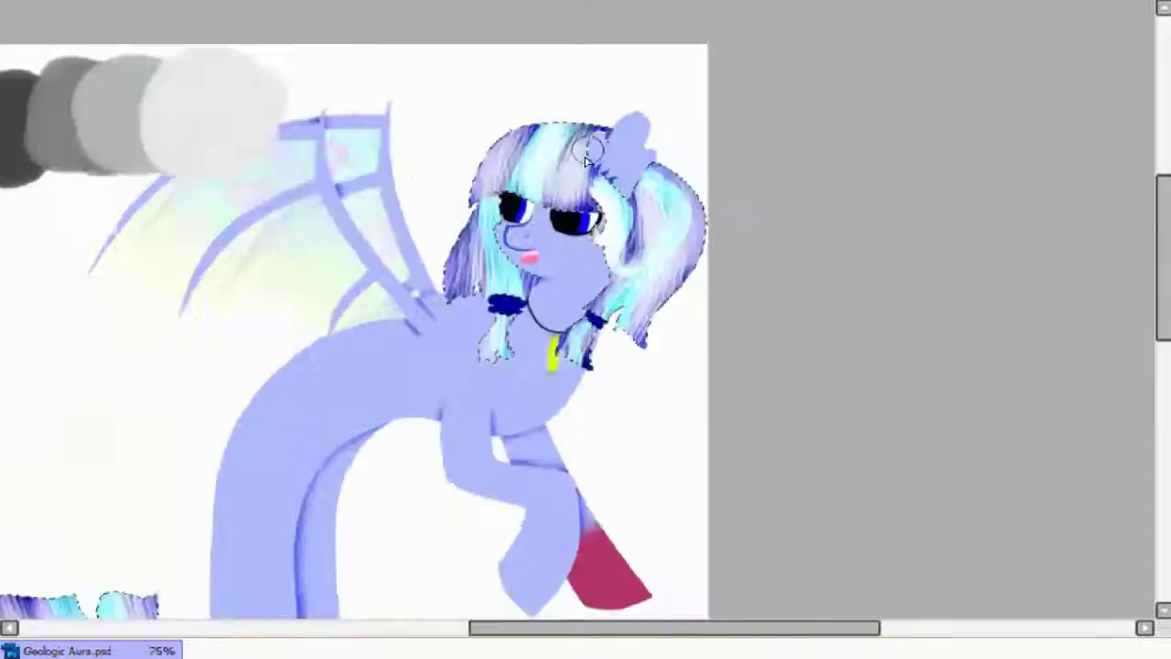
pyautogui.scroll(-3, 236, 439)
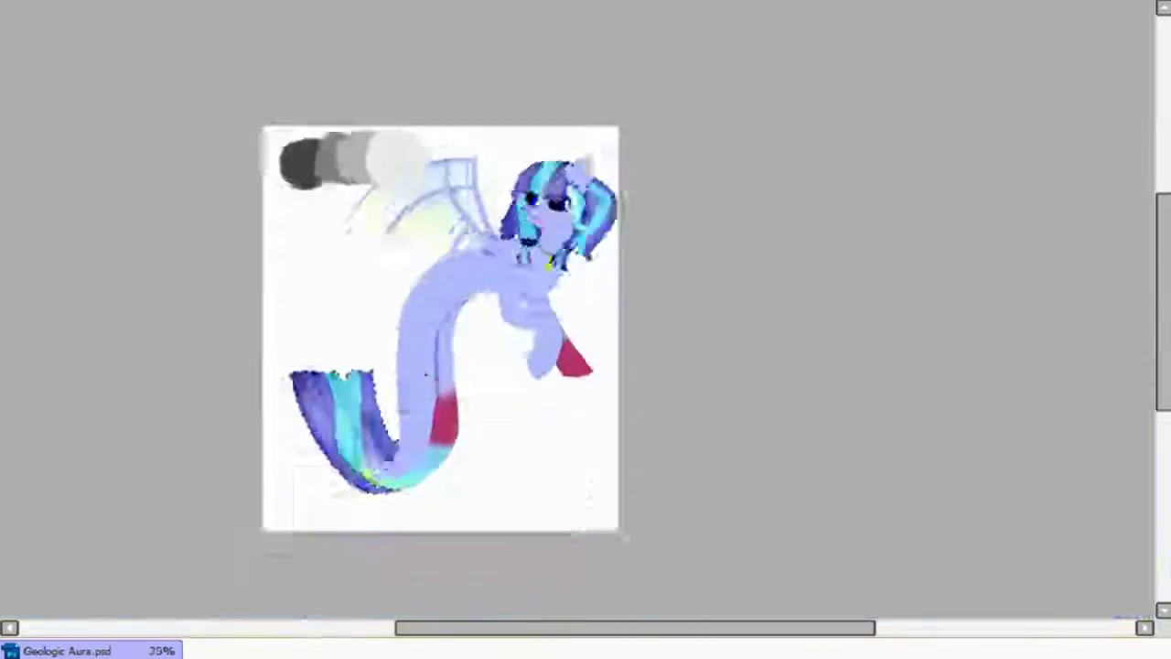
# - Paint white highlight bands across the hair and tail, and soften their edges into a glow
pyautogui.scroll(4, 236, 439)
pyautogui.scroll(-3, 236, 439)
pyautogui.scroll(4, 30, 258)
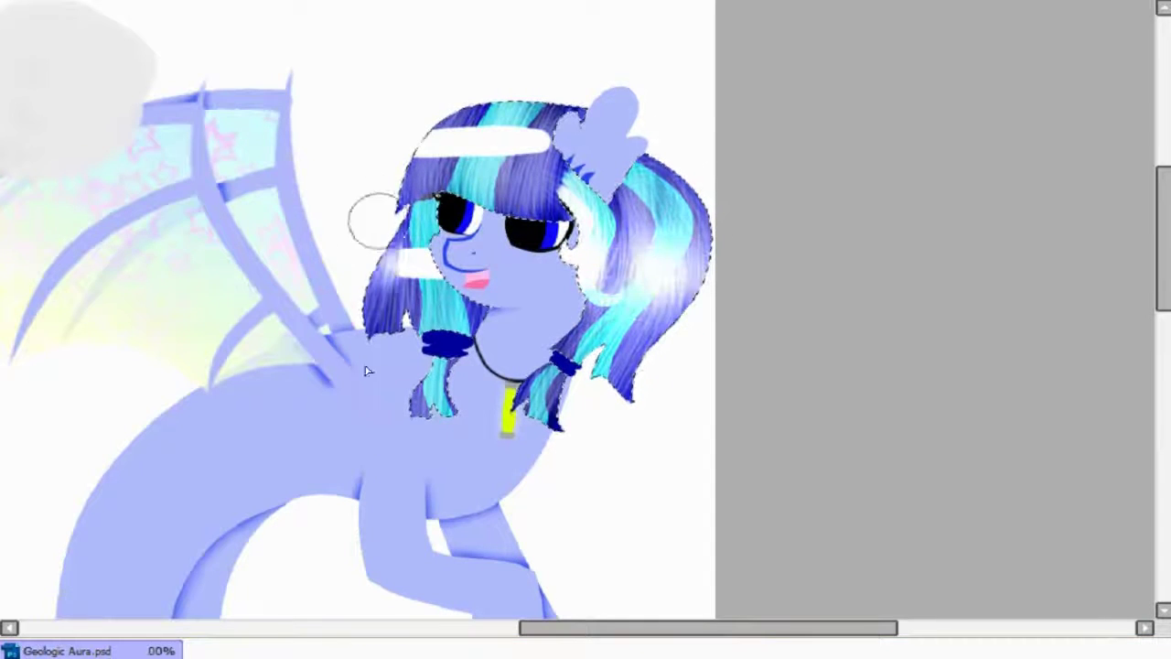
pyautogui.scroll(-2, 366, 371)
pyautogui.scroll(2, 507, 401)
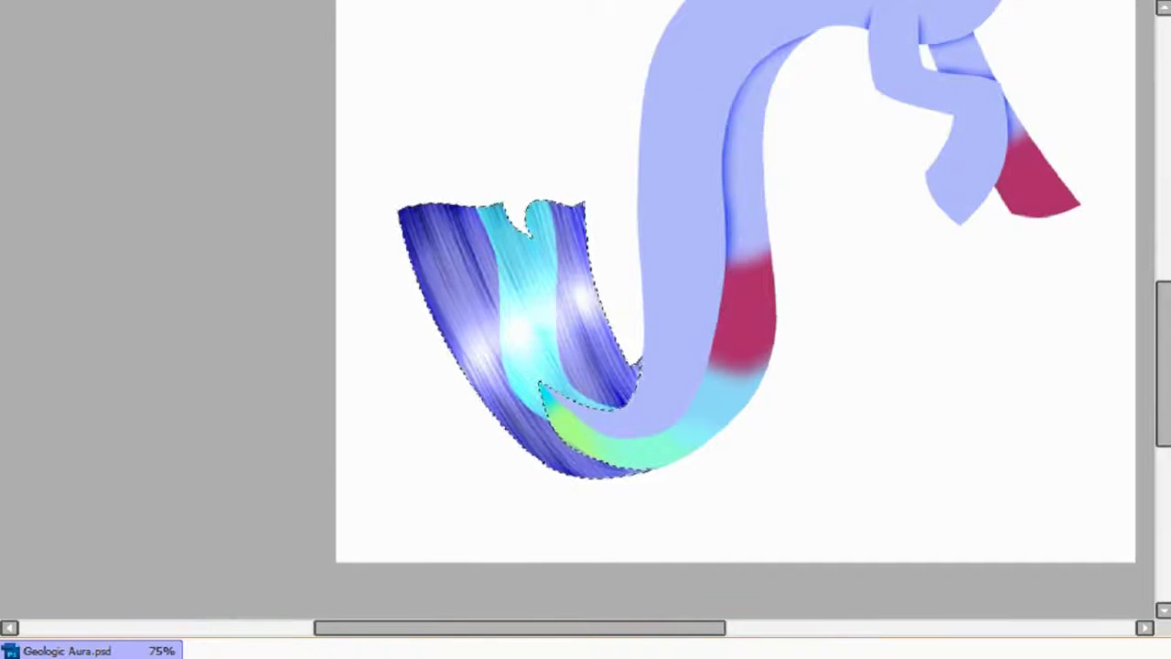
pyautogui.scroll(2, 542, 476)
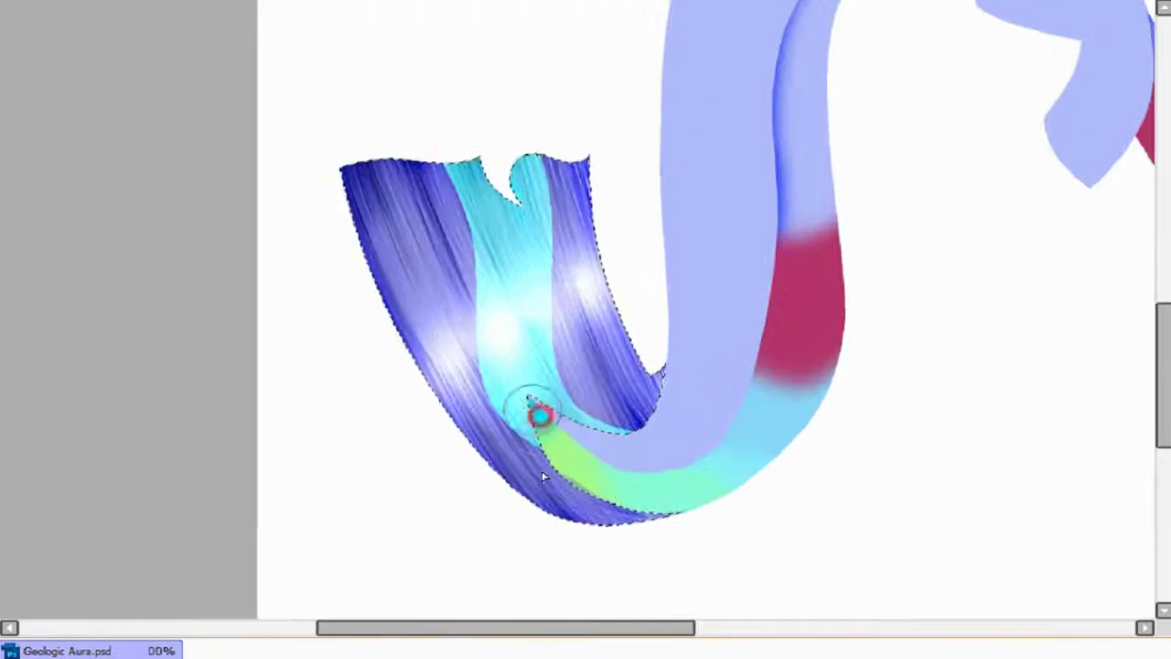
pyautogui.scroll(-3, 520, 381)
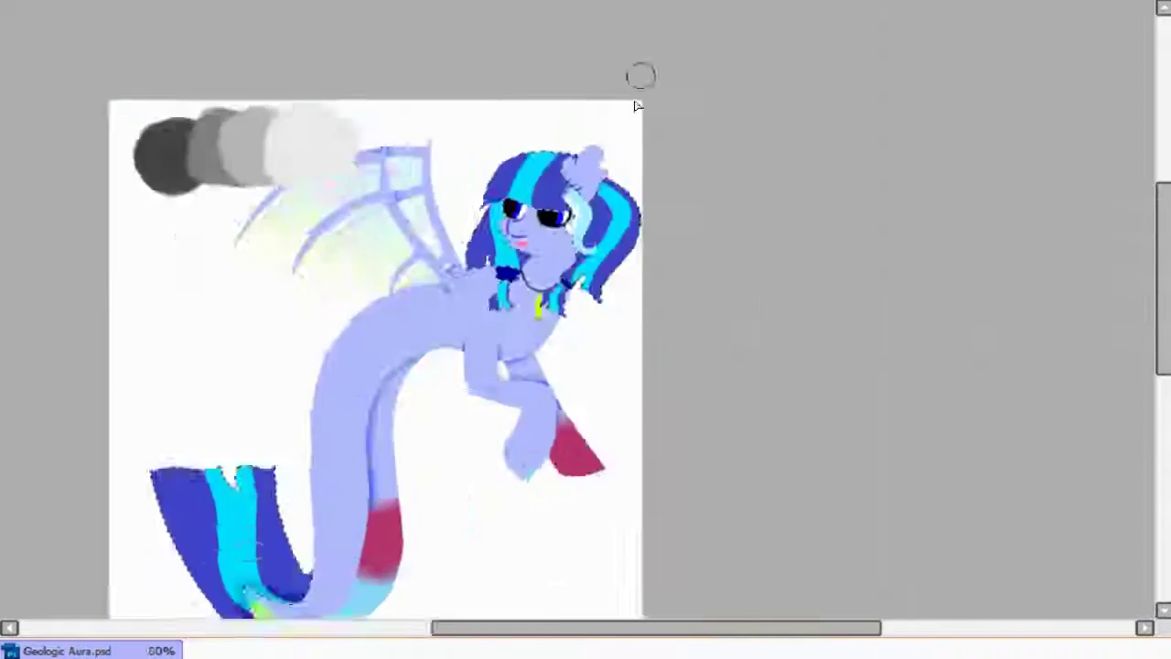
# - Add soft dark shading to the bangs beside the ear and to the front locks
pyautogui.scroll(3, 340, 229)
pyautogui.moveTo(346, 227)
pyautogui.mouseDown()
pyautogui.moveTo(455, 371)
pyautogui.moveTo(437, 475)
pyautogui.moveTo(573, 402)
pyautogui.moveTo(616, 325)
pyautogui.moveTo(567, 91)
pyautogui.mouseUp()
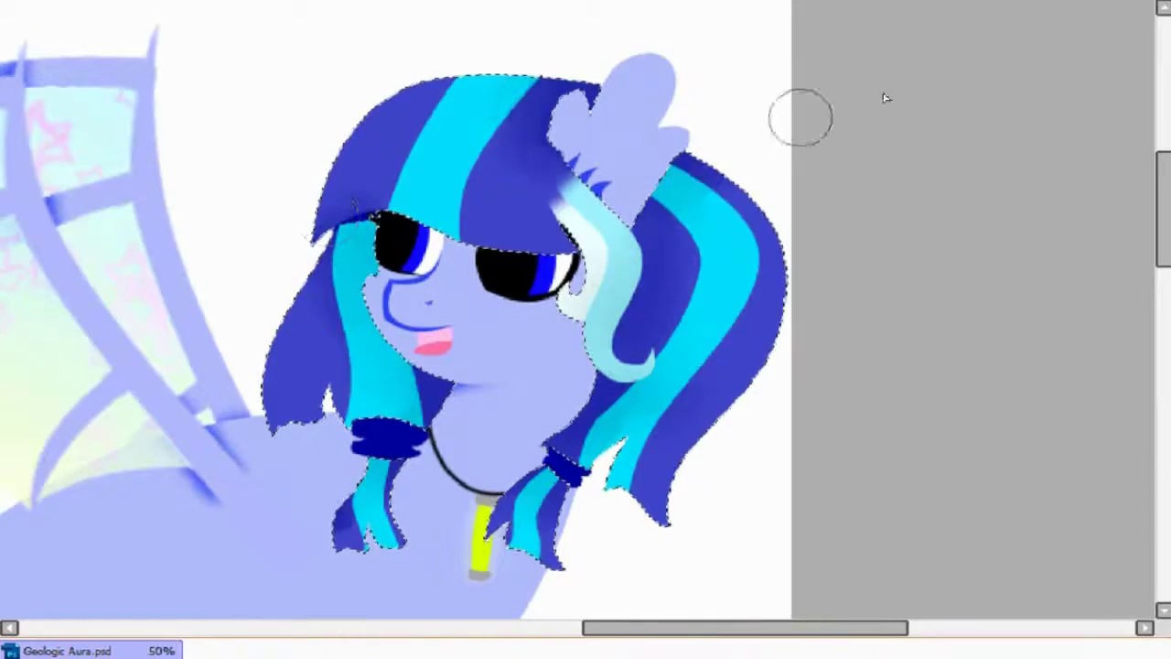
pyautogui.scroll(2, 291, 216)
pyautogui.moveTo(210, 137); pyautogui.dragTo(430, 366)
pyautogui.scroll(5, 586, 329)
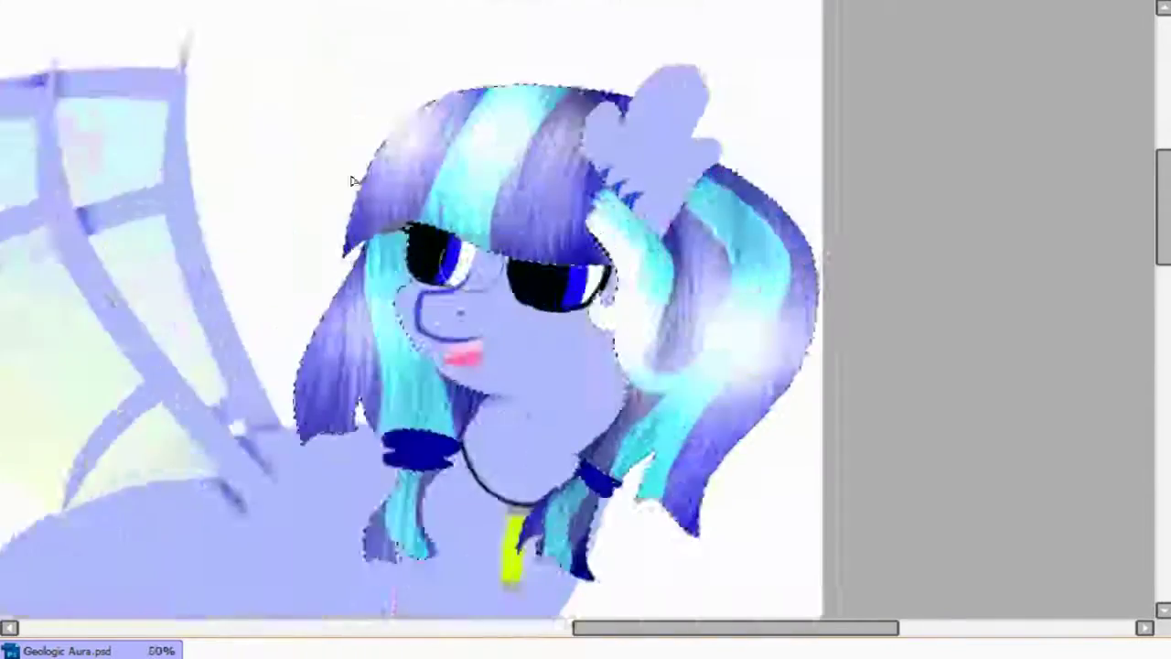
pyautogui.scroll(-2, 365, 330)
pyautogui.scroll(1, 132, 360)
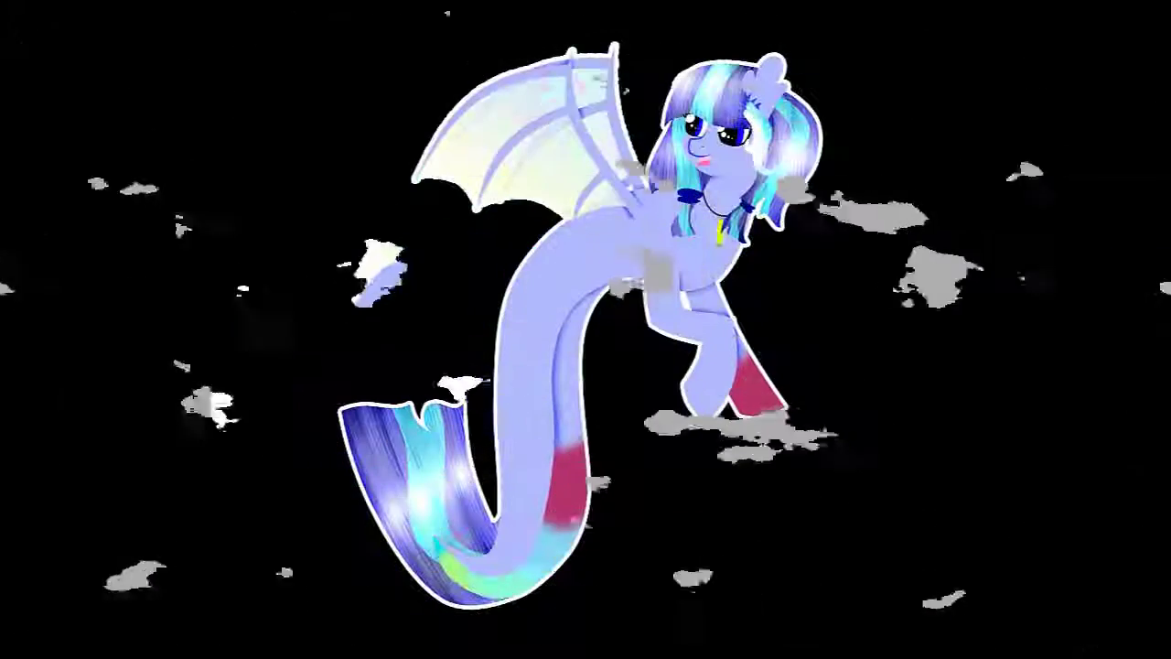